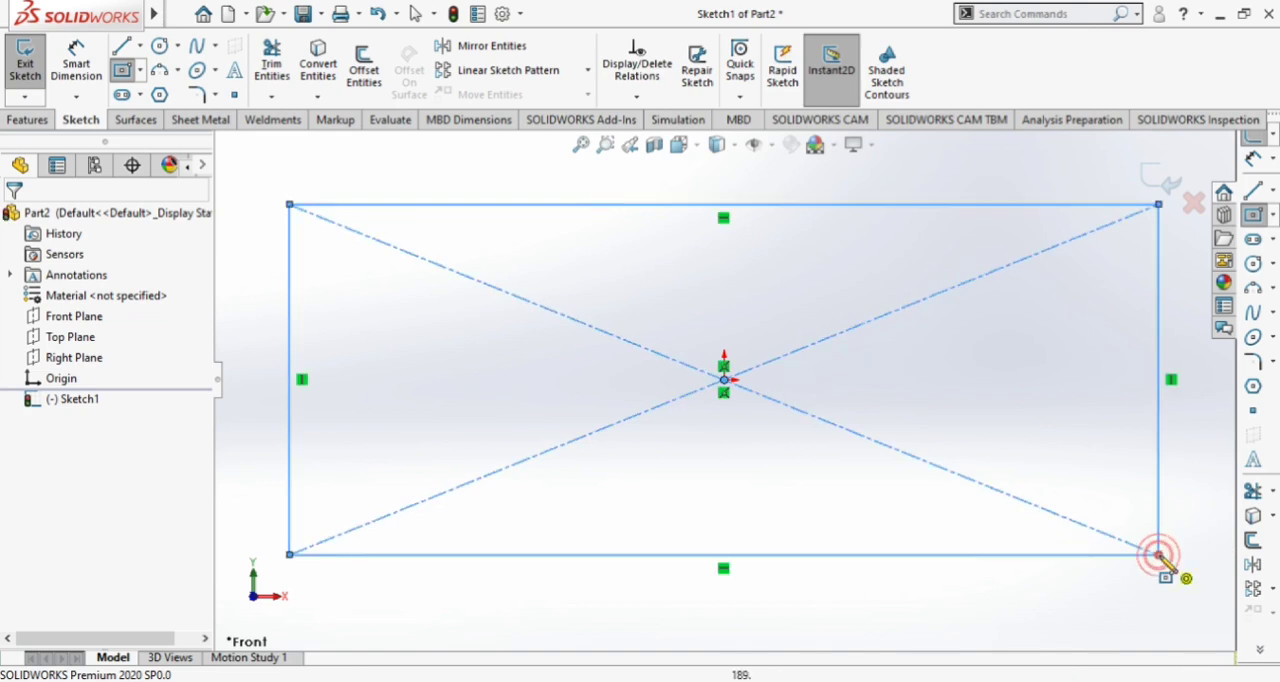
Dimension the width of the centre rectangle at 375 mm
key(Escape)
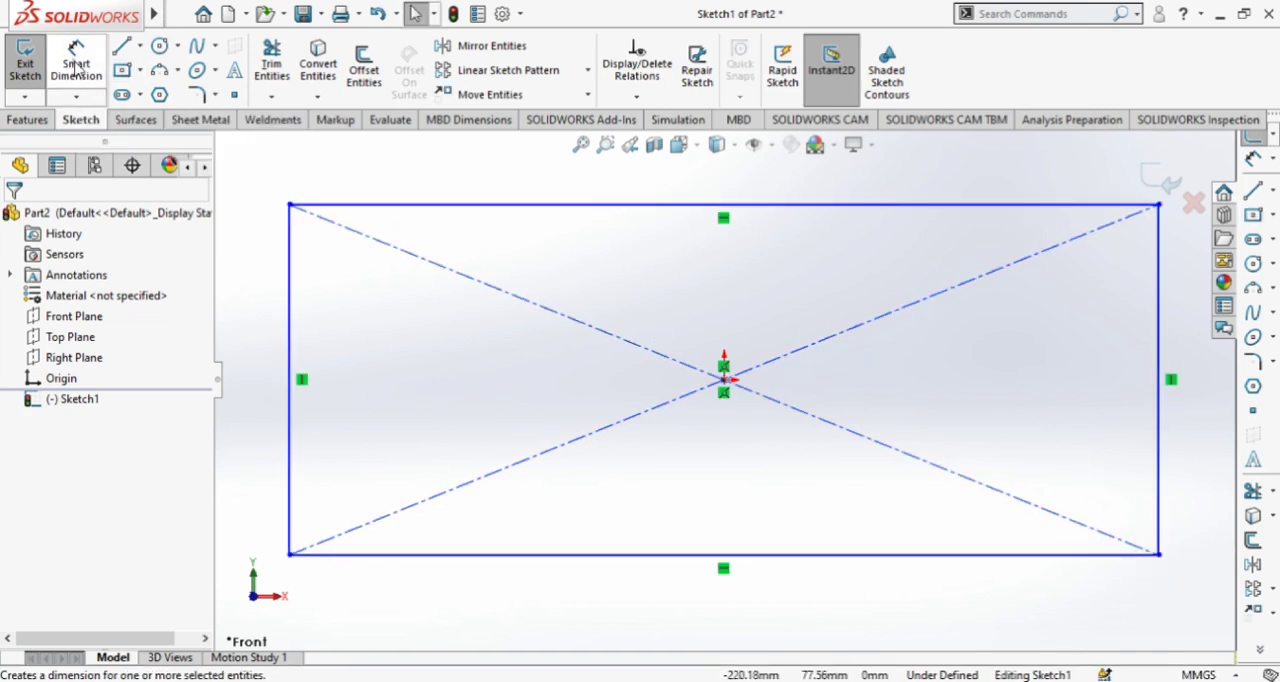
click(76, 65)
click(443, 208)
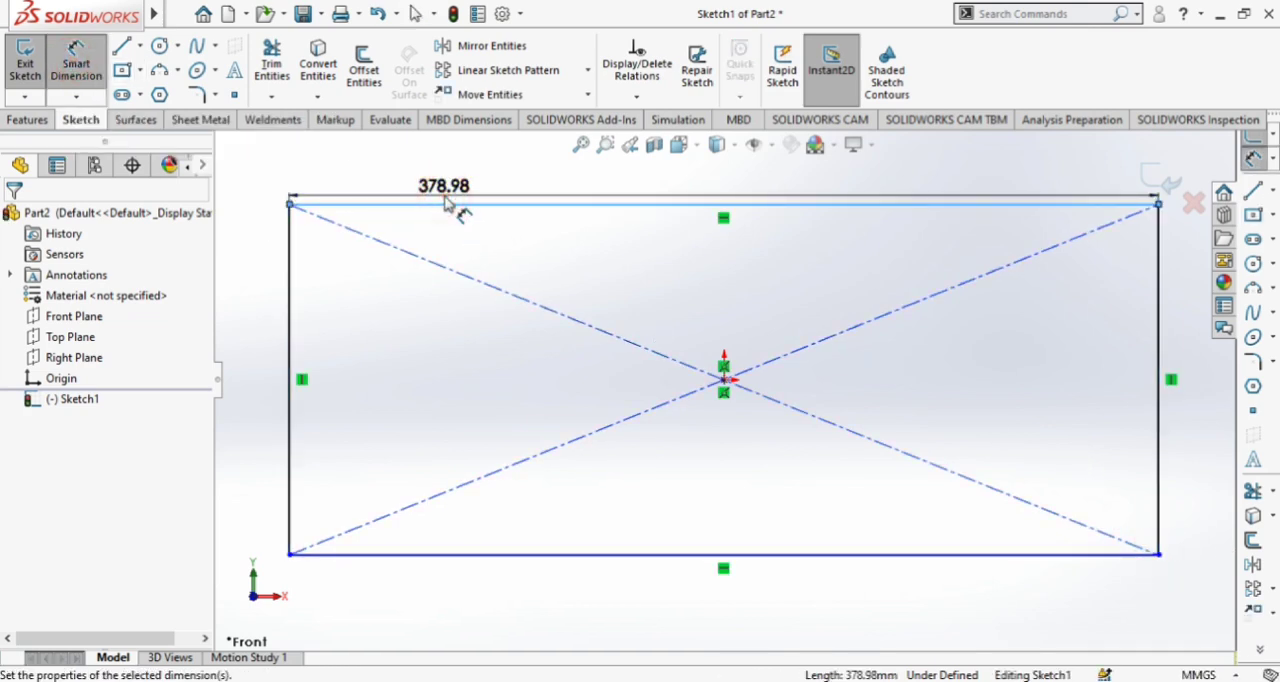
click(446, 196)
text(375)
key(Return)
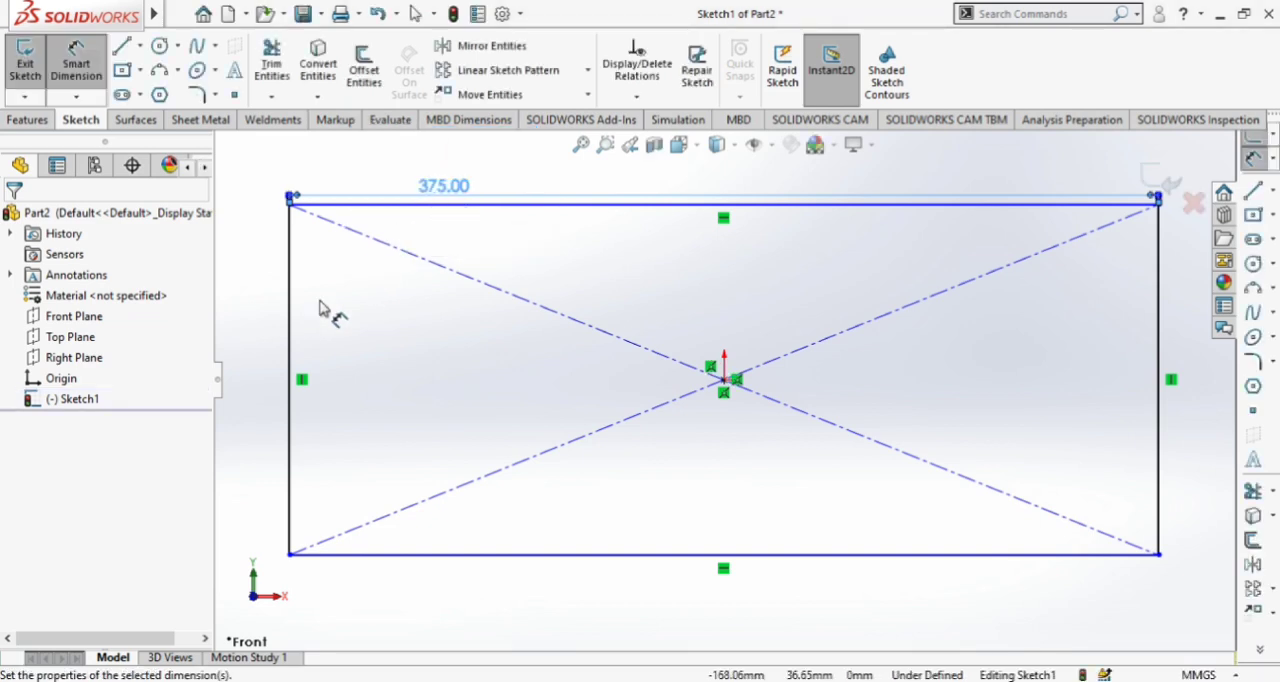
Dimension the height of the rectangle at 180 mm and exit the sketch
click(290, 320)
click(271, 316)
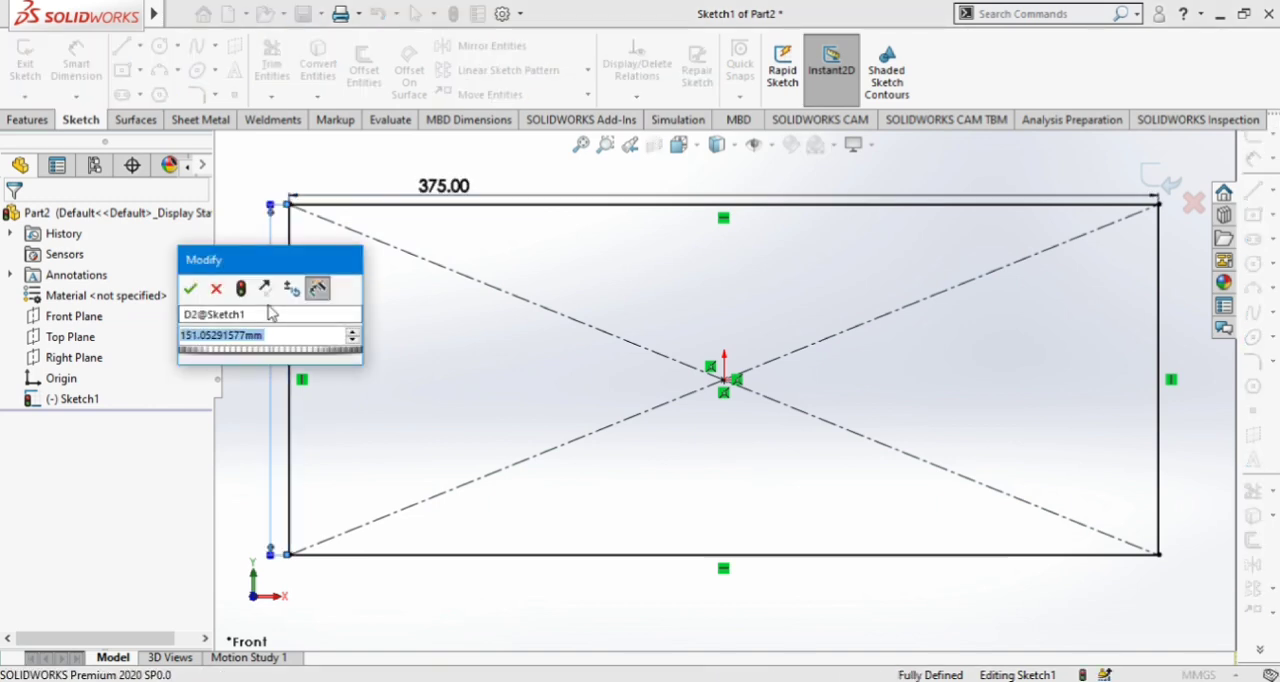
text(1)
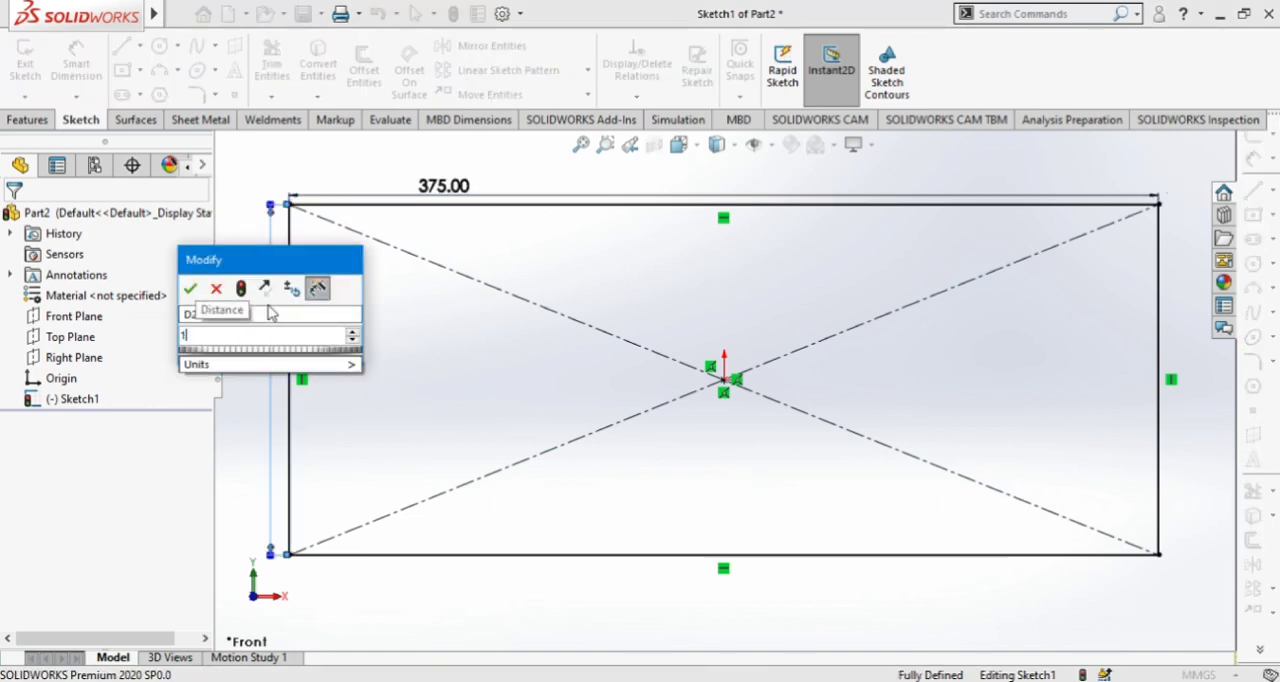
text(80)
key(Return)
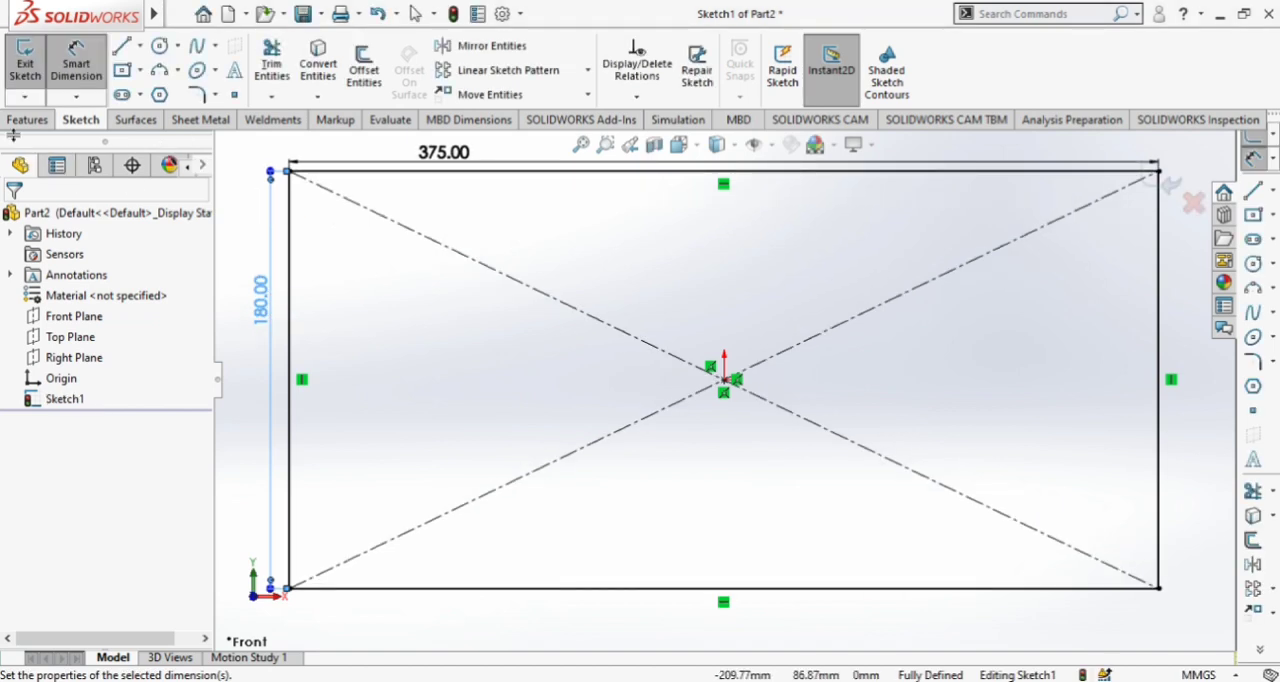
click(25, 62)
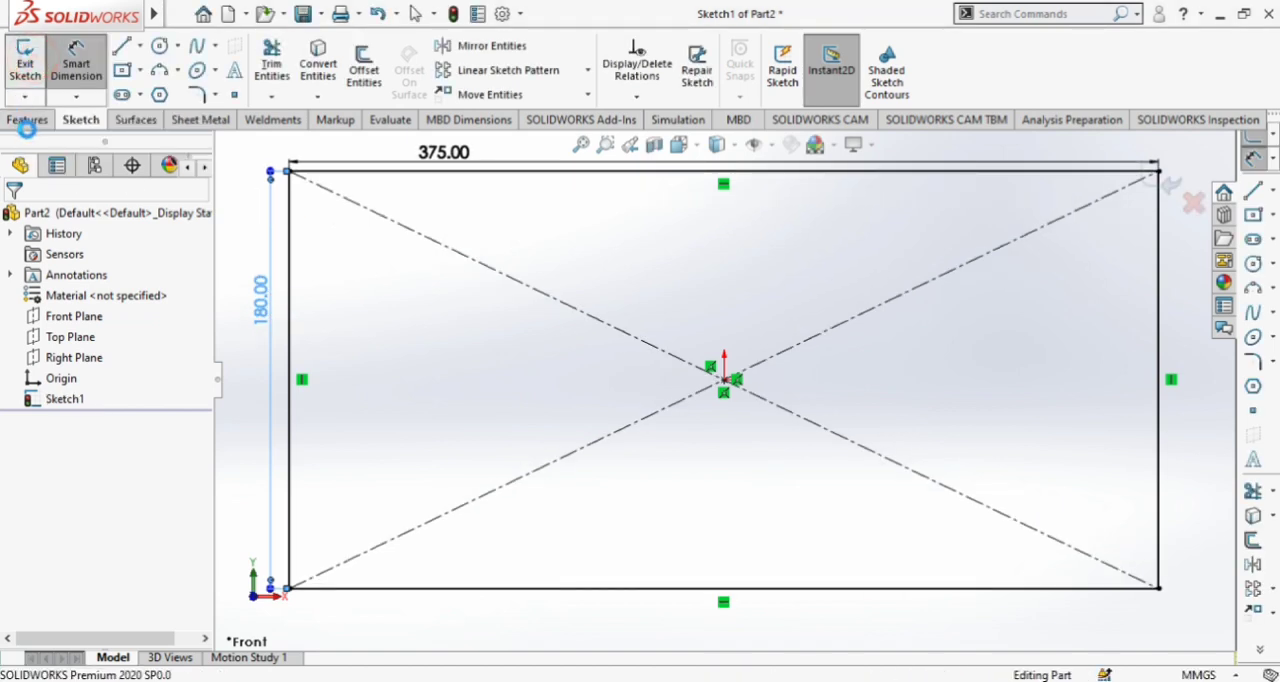
Extrude the rectangle 290 mm as a solid boss with the Mid Plane end condition
click(33, 70)
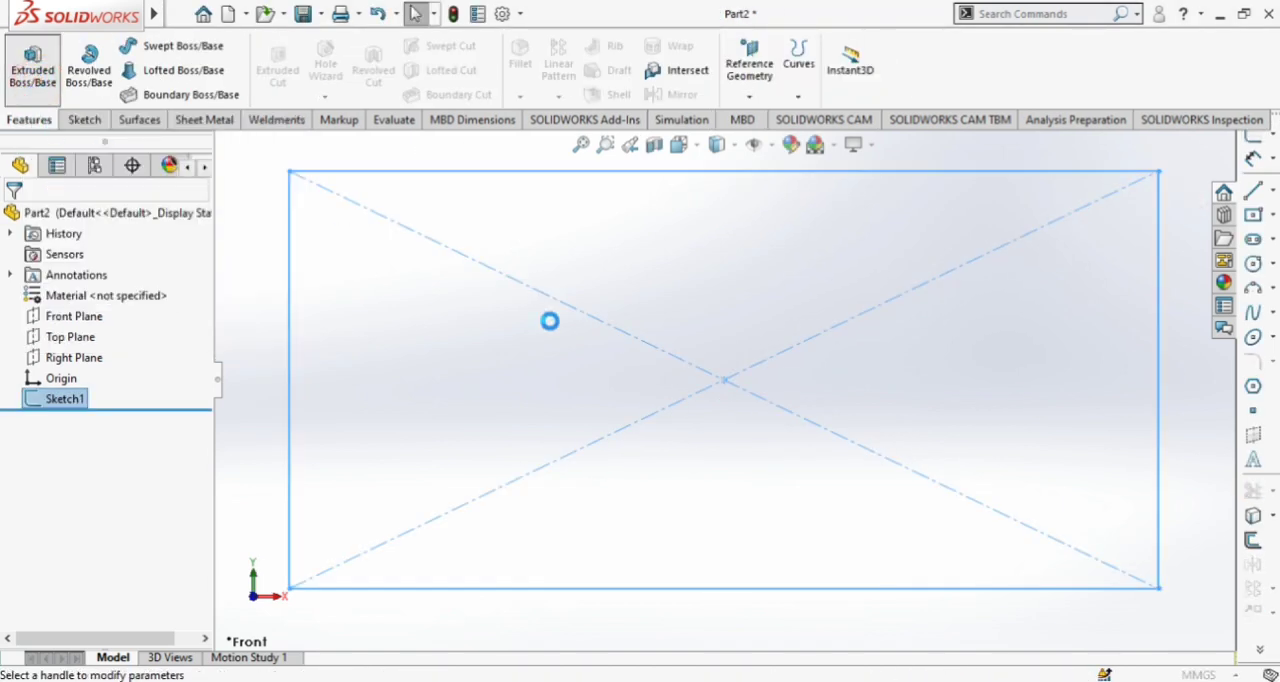
middle_drag(894, 297, 843, 324)
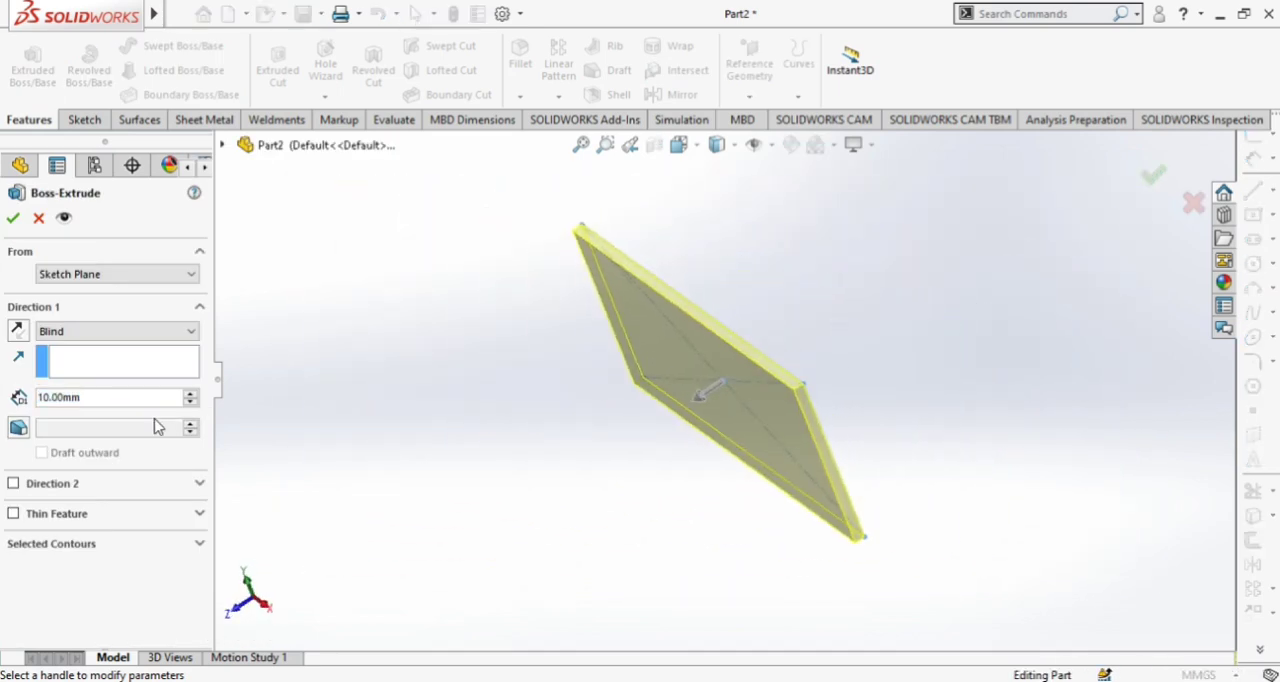
click(190, 394)
drag(190, 397, 190, 397)
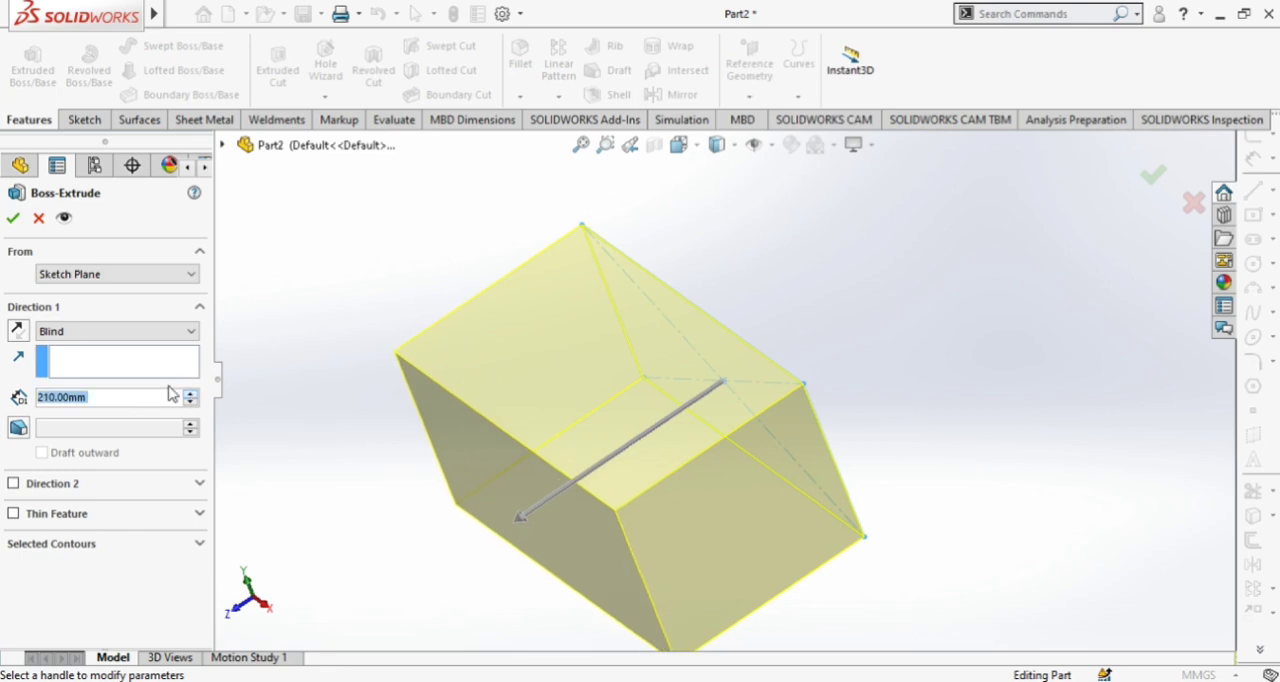
click(81, 339)
click(70, 410)
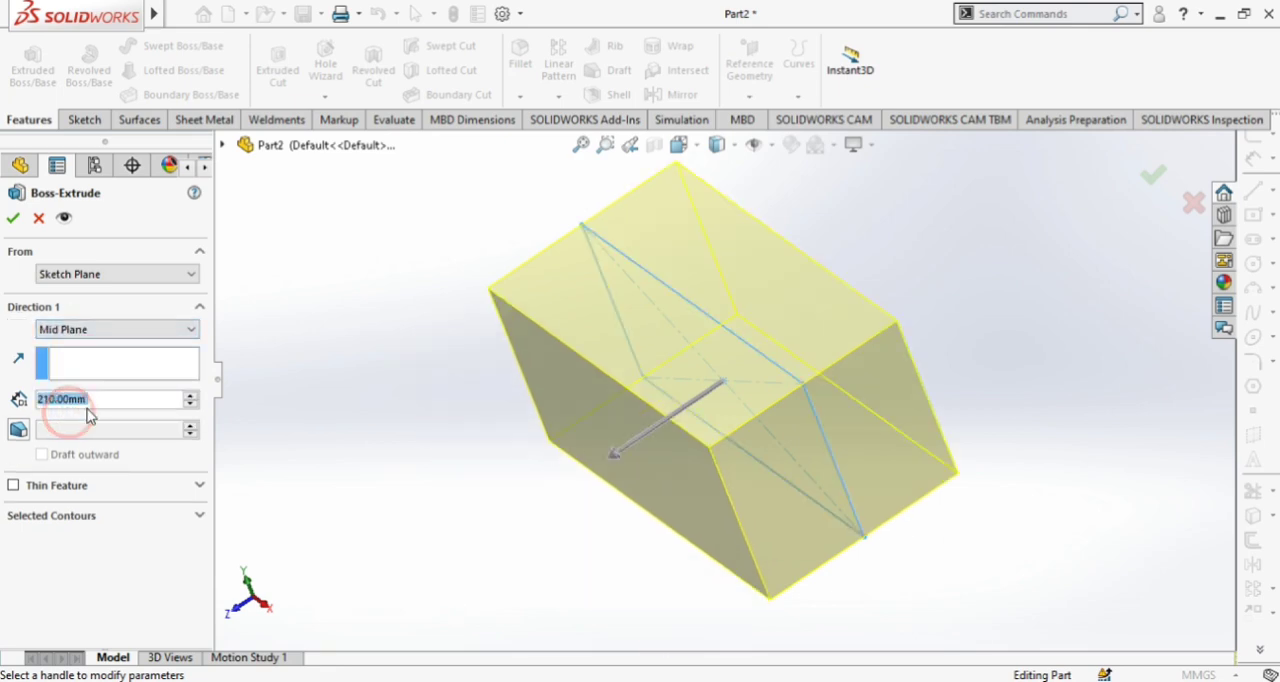
drag(190, 397, 190, 398)
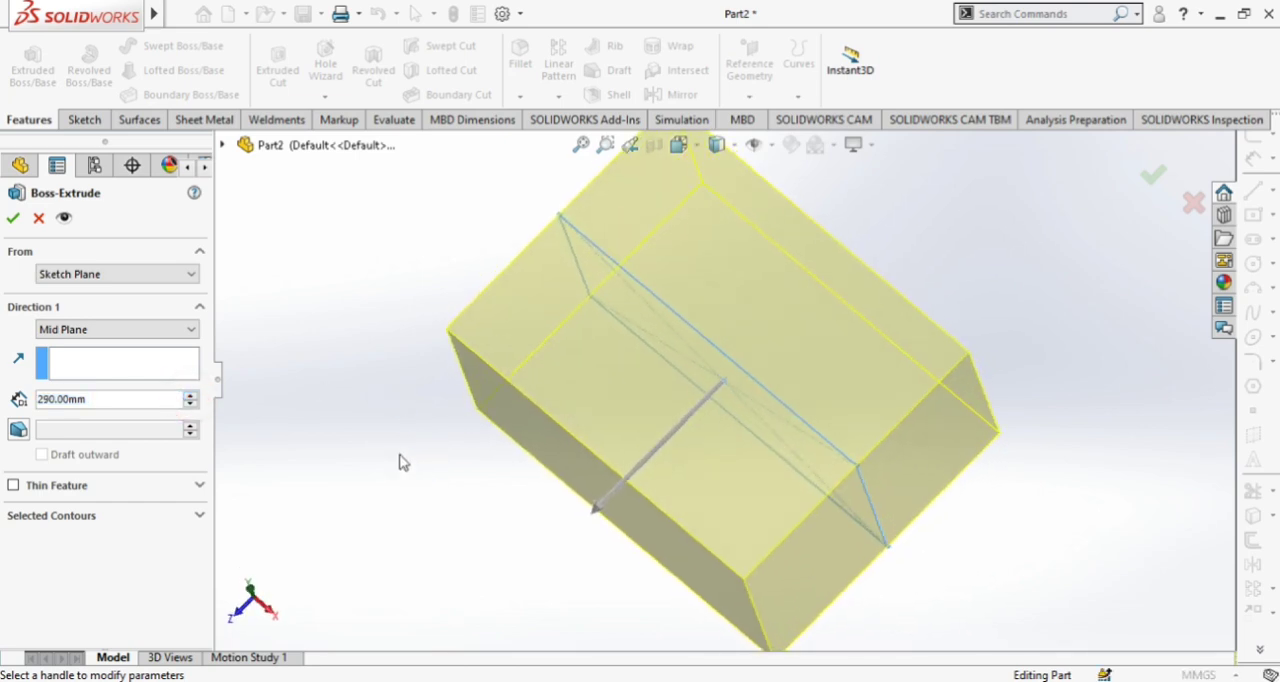
click(14, 222)
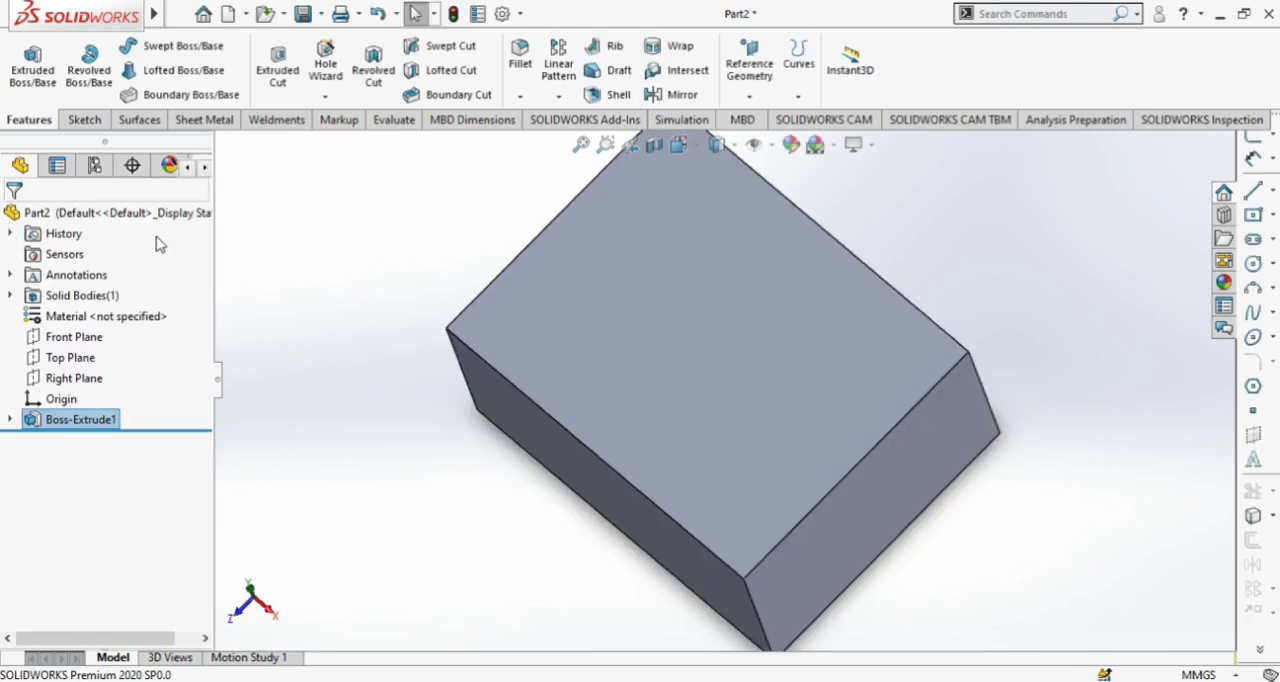
On the block's front face, sketch a center rectangle about 339 by 158 mm centred on the origin
middle_drag(366, 400, 380, 290)
click(557, 391)
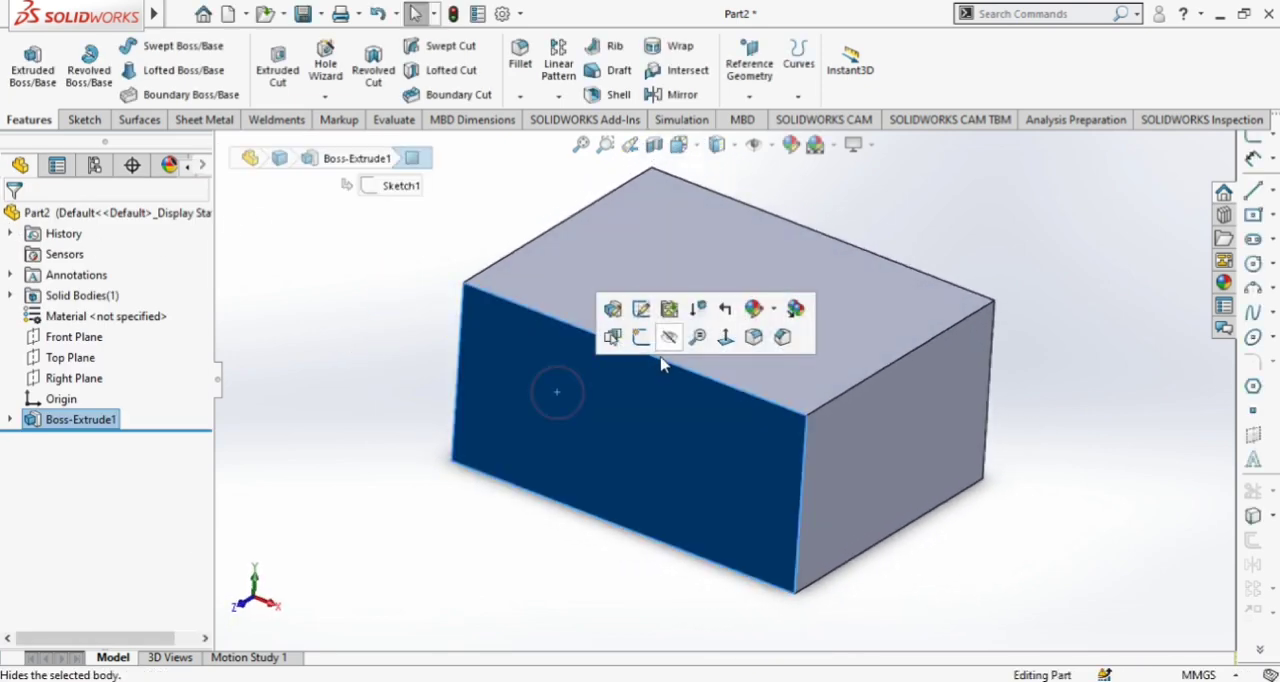
click(640, 340)
click(704, 146)
click(779, 249)
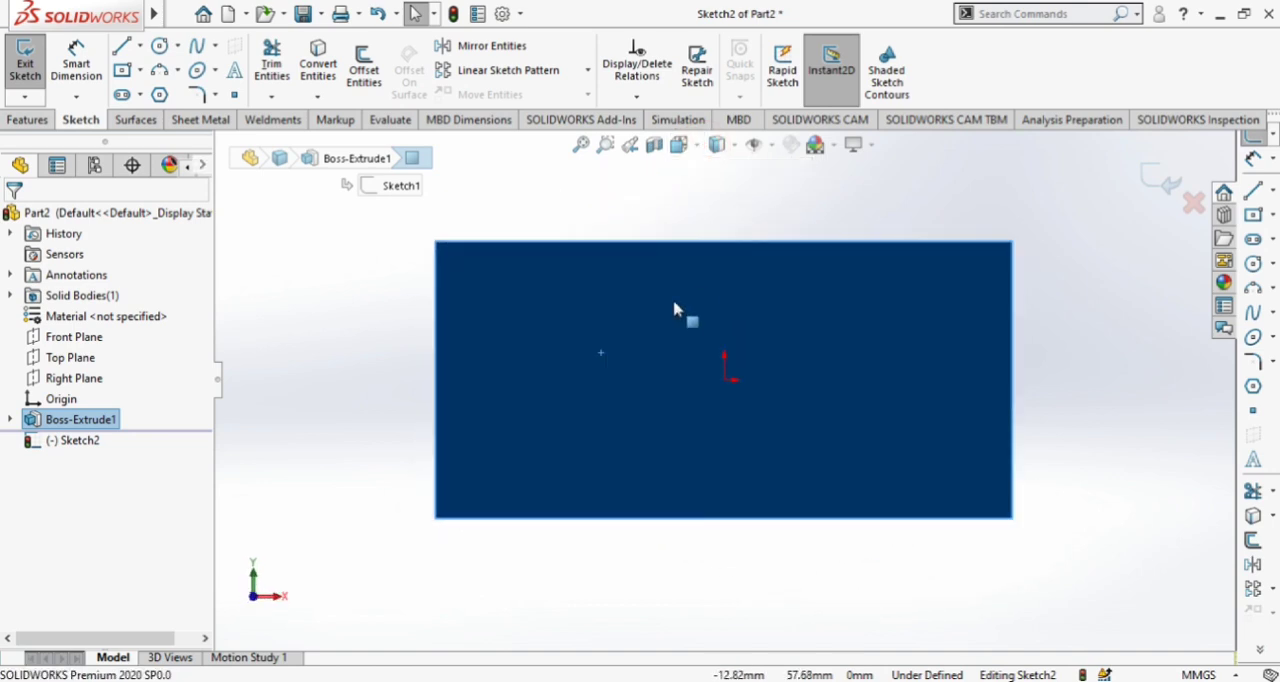
click(121, 69)
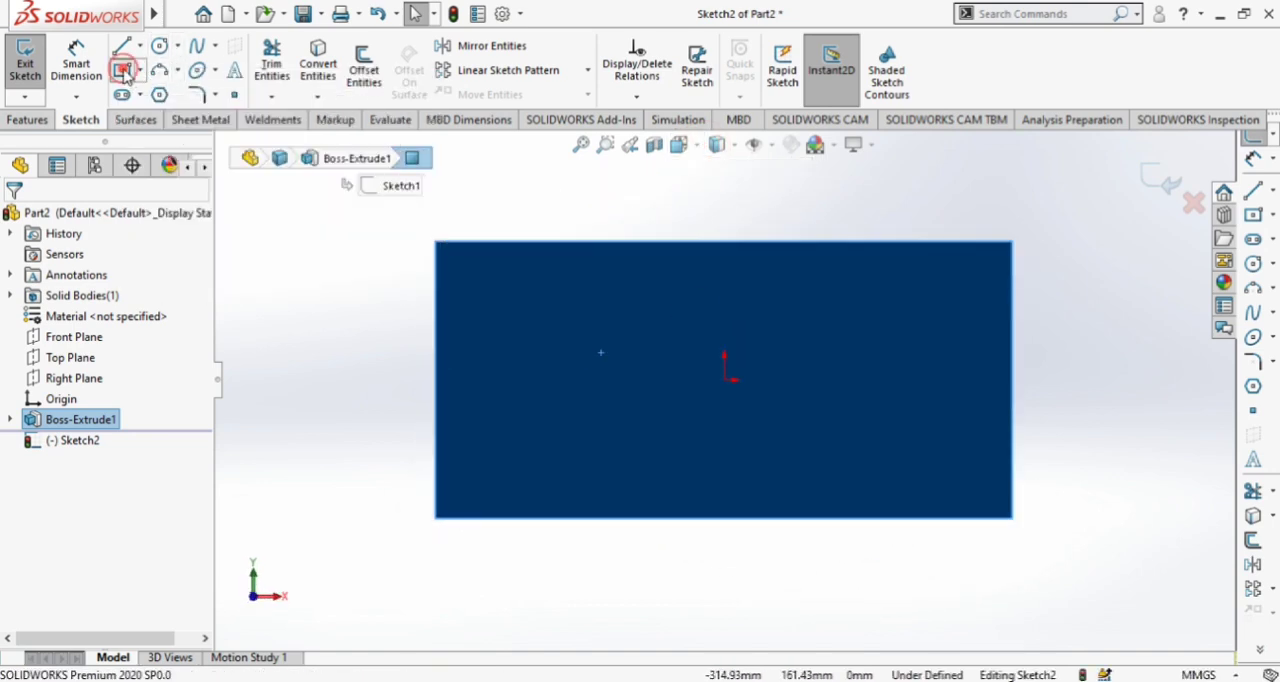
click(725, 380)
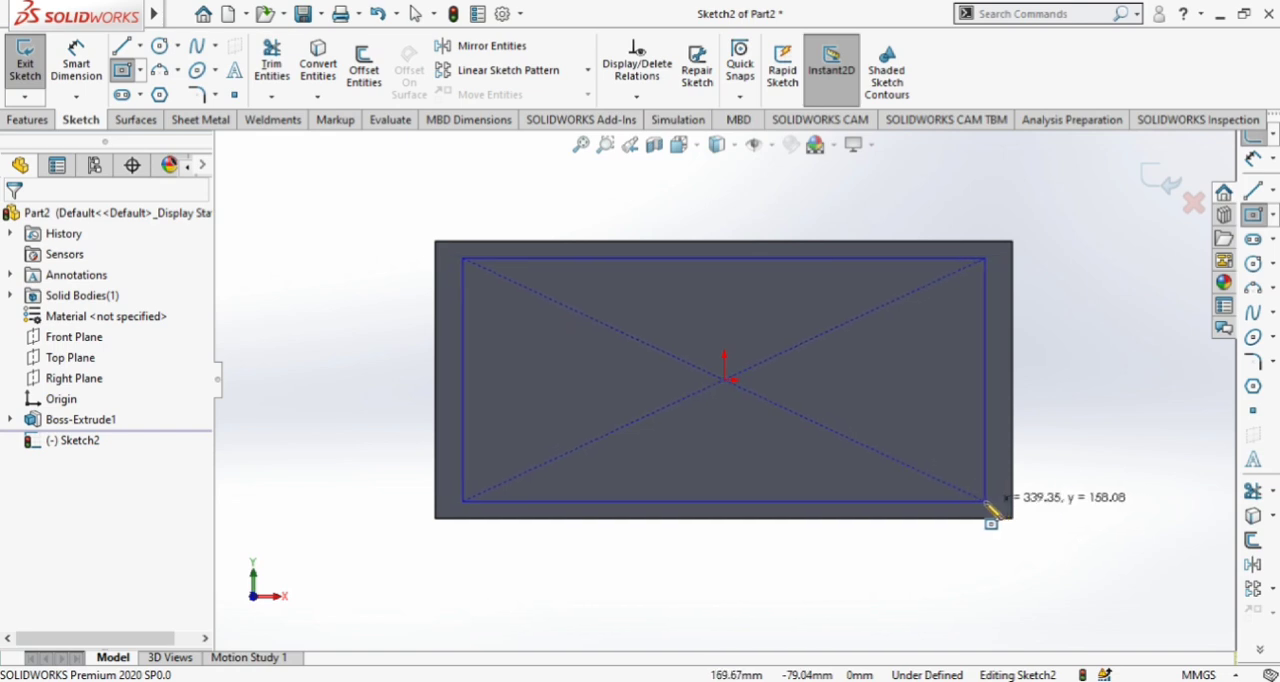
click(988, 509)
key(Escape)
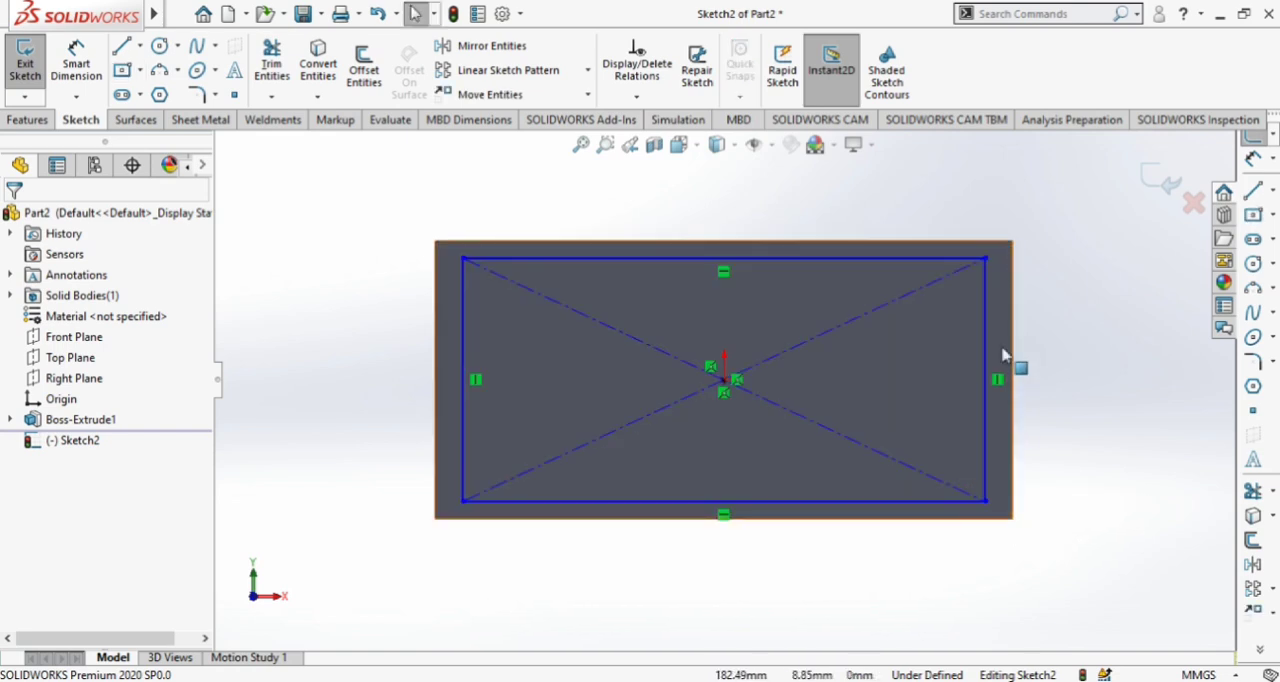
Dimension the width of the inner rectangle on the front face at 345 mm
click(76, 62)
click(515, 257)
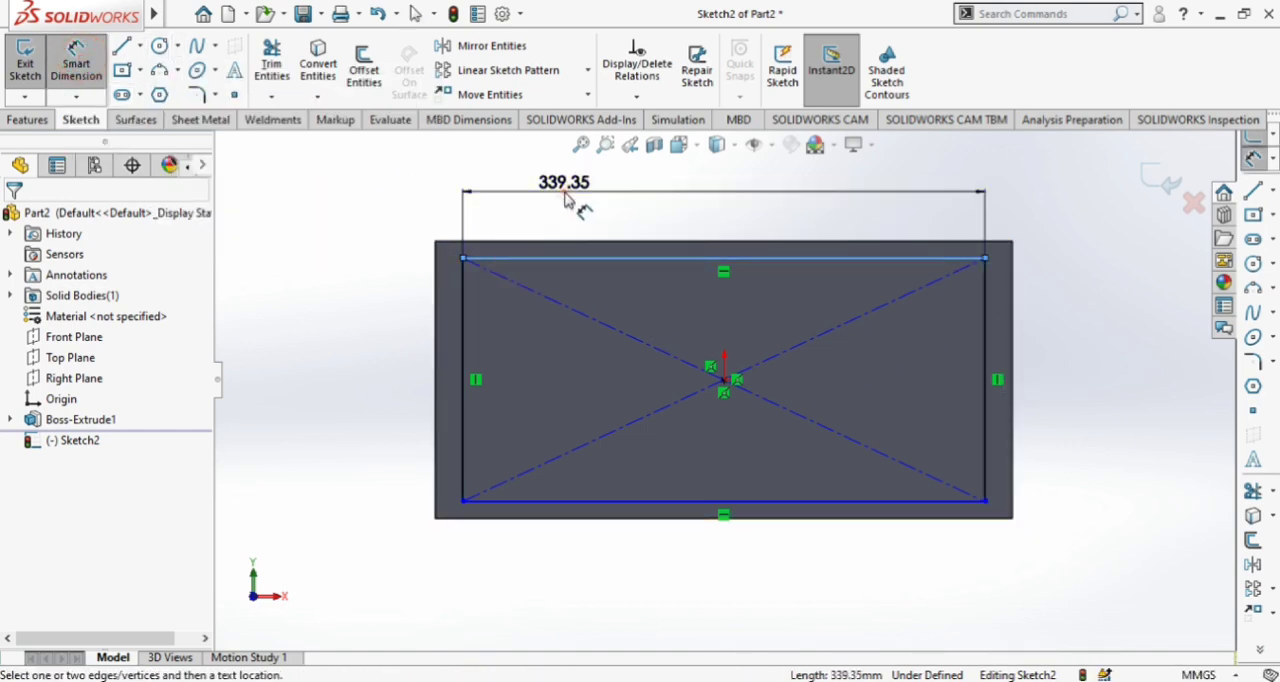
click(566, 194)
text(345)
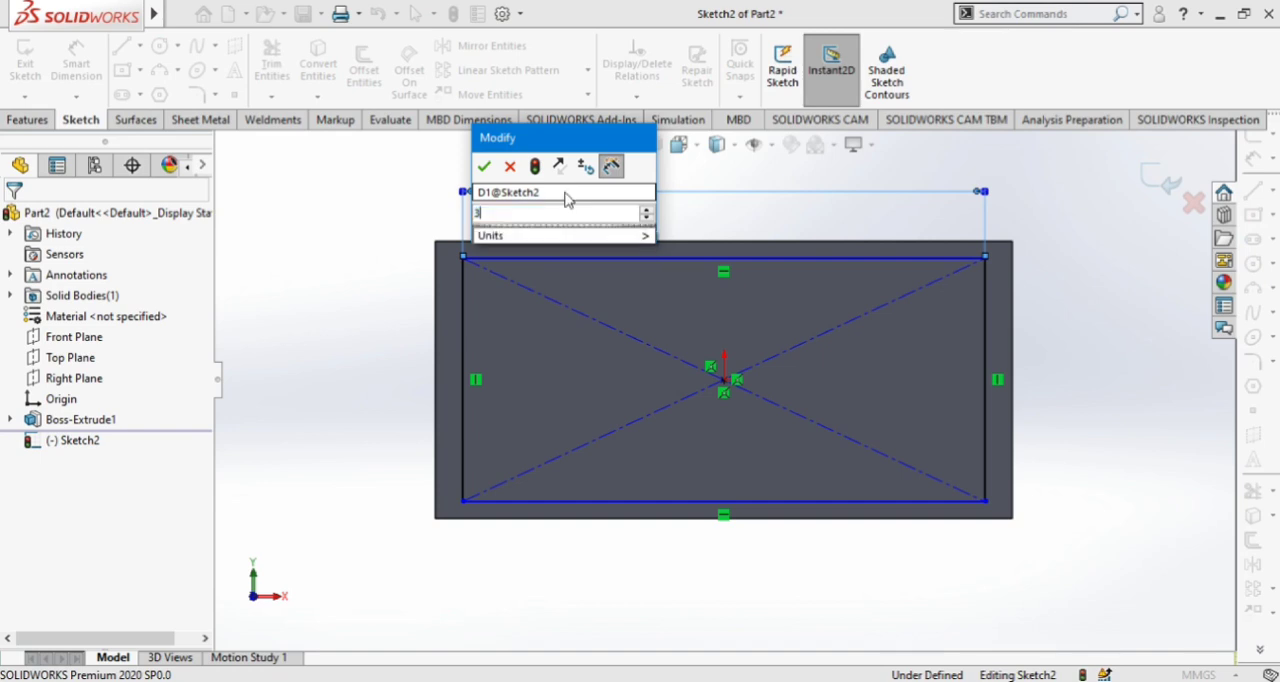
key(Return)
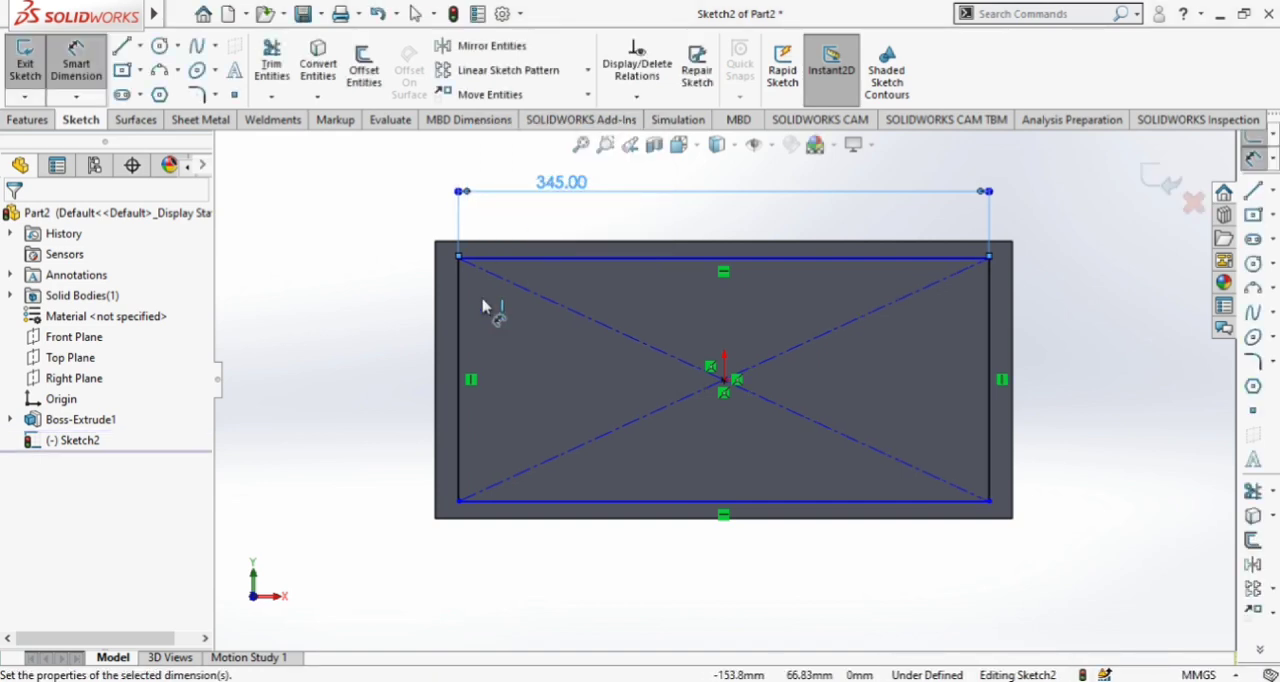
Dimension the height of the inner rectangle on the front face at 160 mm
click(461, 342)
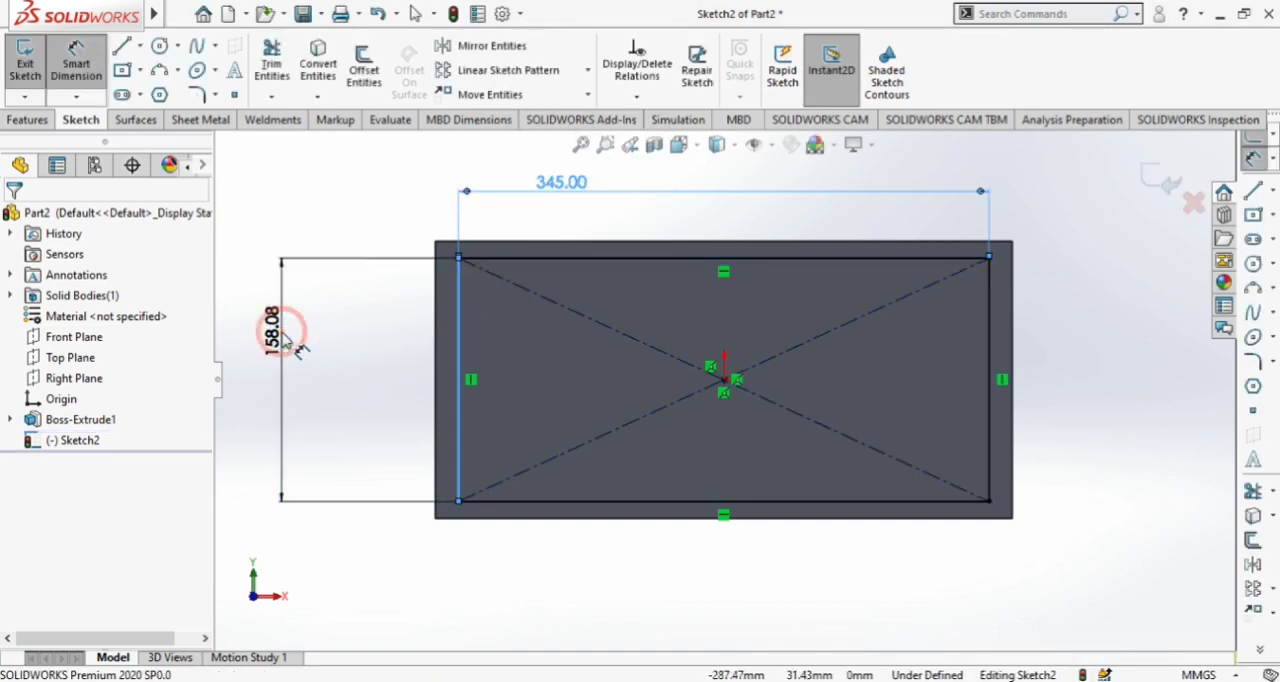
click(290, 345)
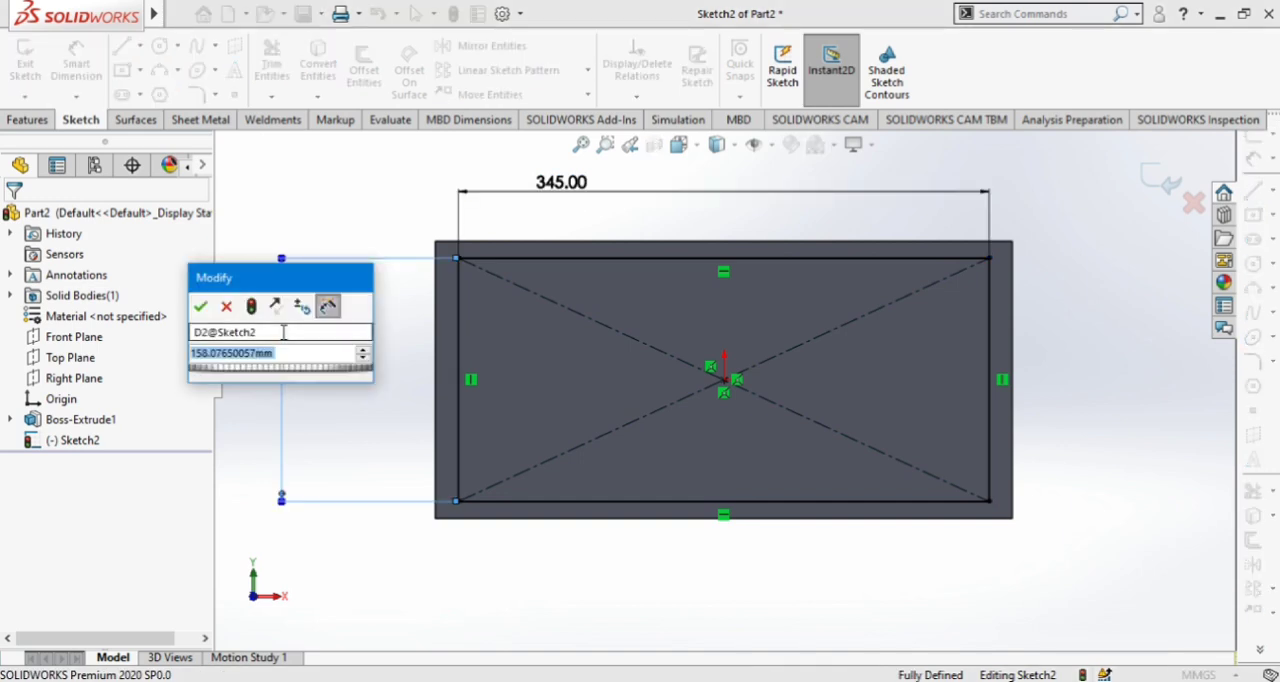
text(160)
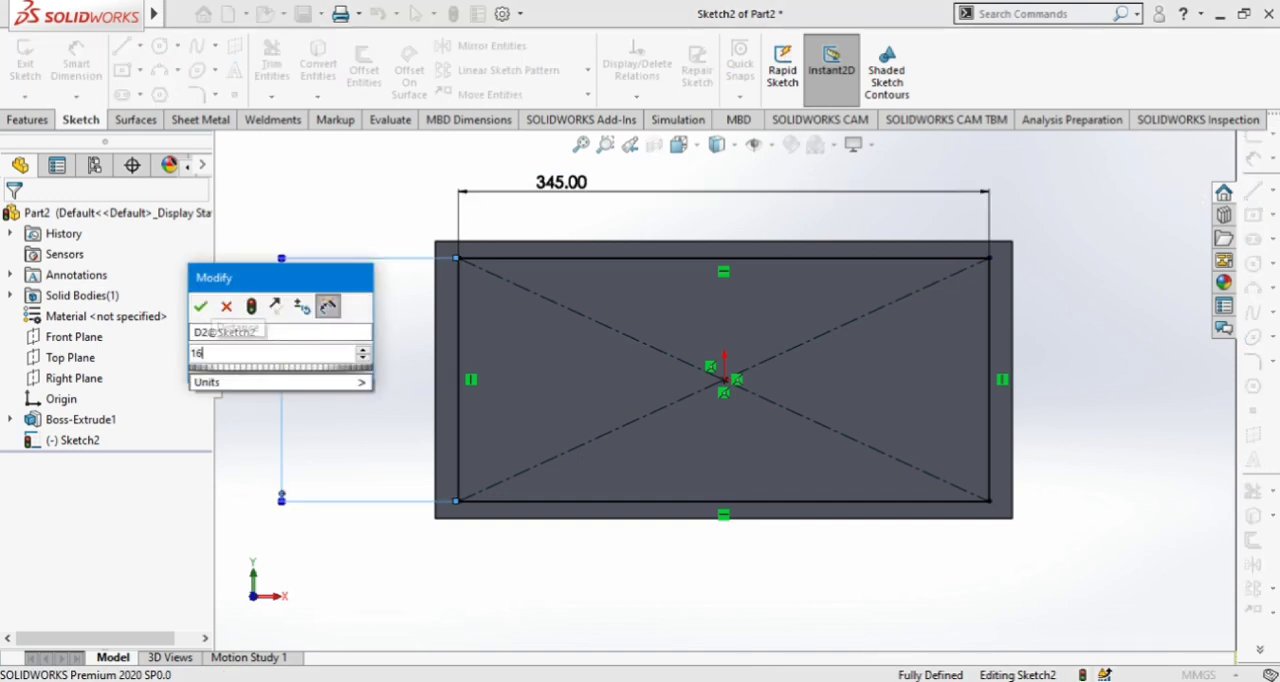
key(Return)
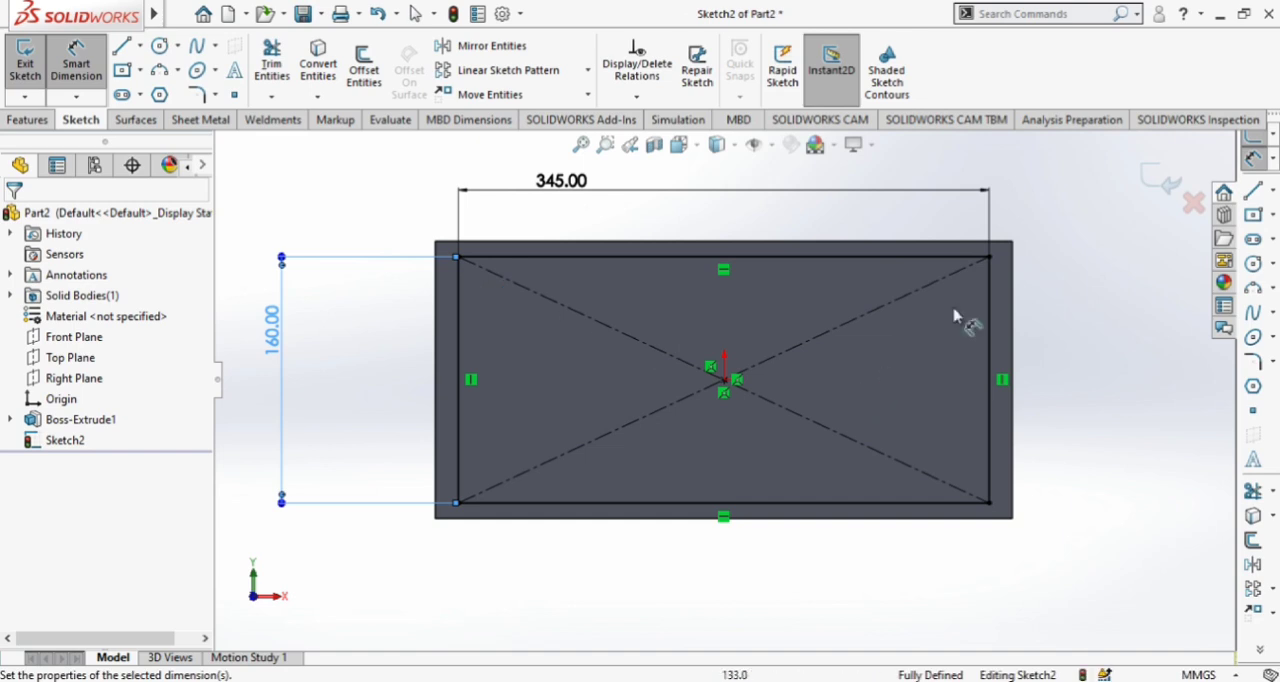
Trim away the inner rectangle's upper and side lines and draw a vertical centerline from the face's top-edge midpoint through the origin to below the block
click(271, 65)
mouse_move(363, 350)
mouse_down()
mouse_move(1014, 357)
mouse_move(822, 260)
mouse_move(728, 253)
mouse_up()
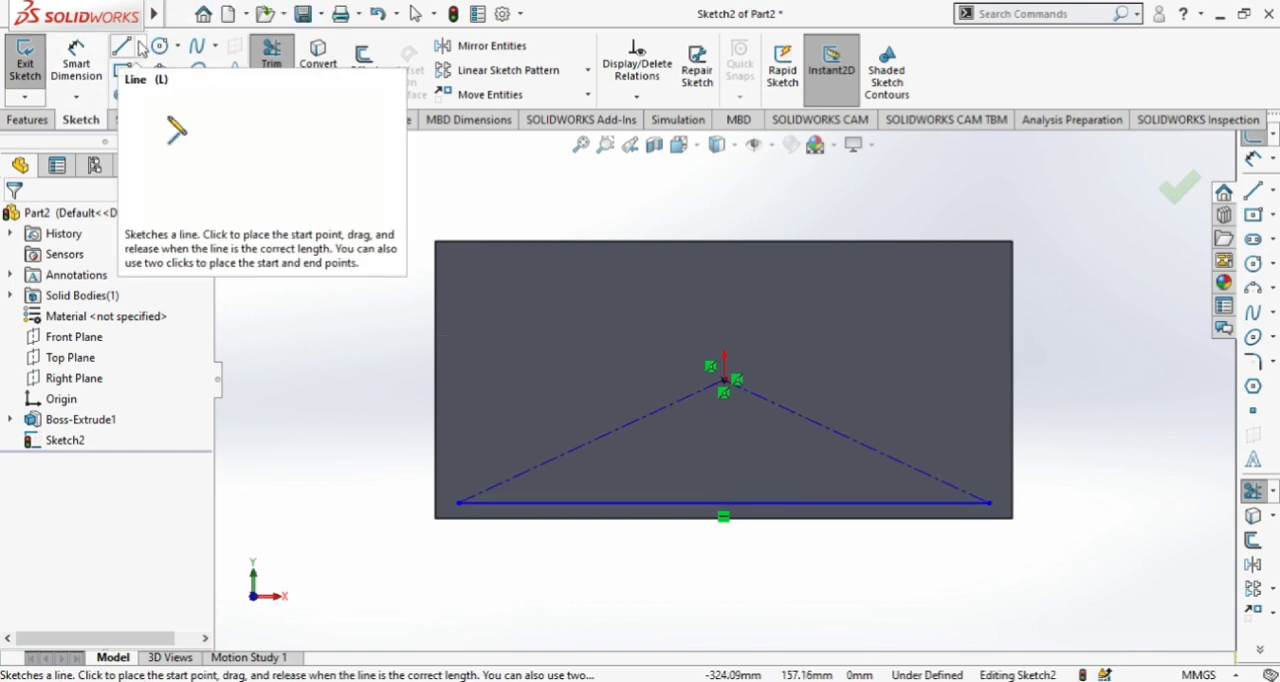
click(139, 46)
click(147, 100)
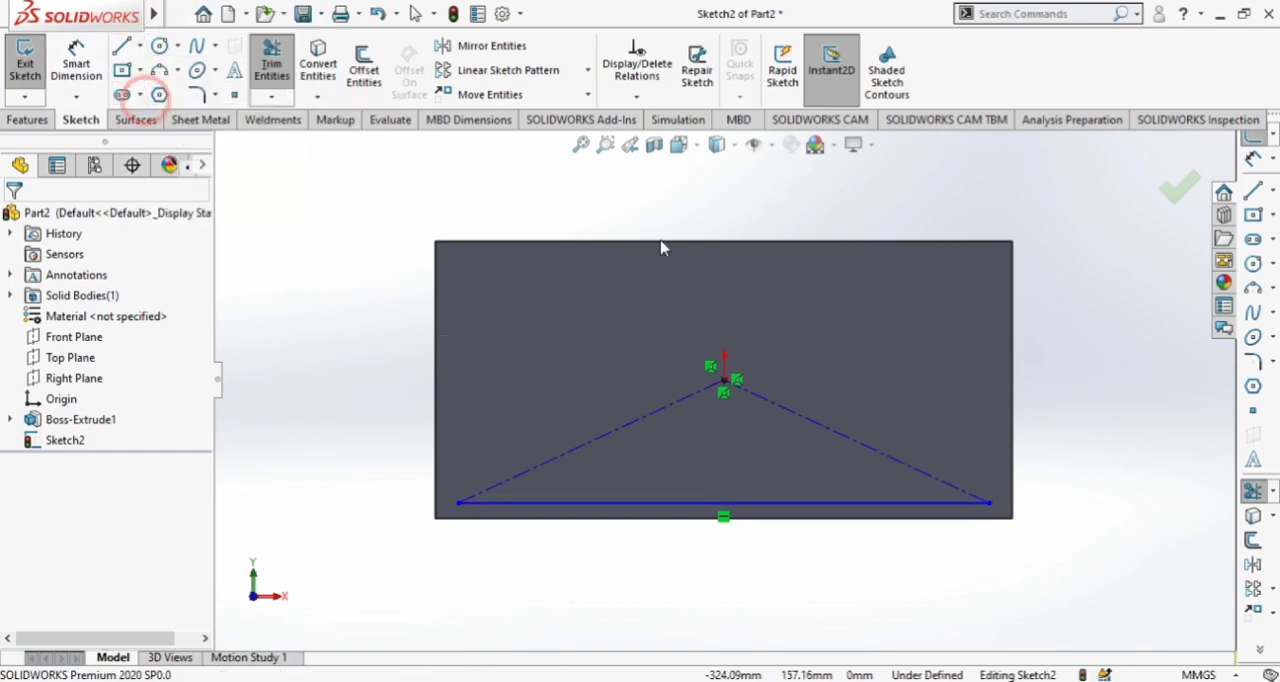
click(724, 241)
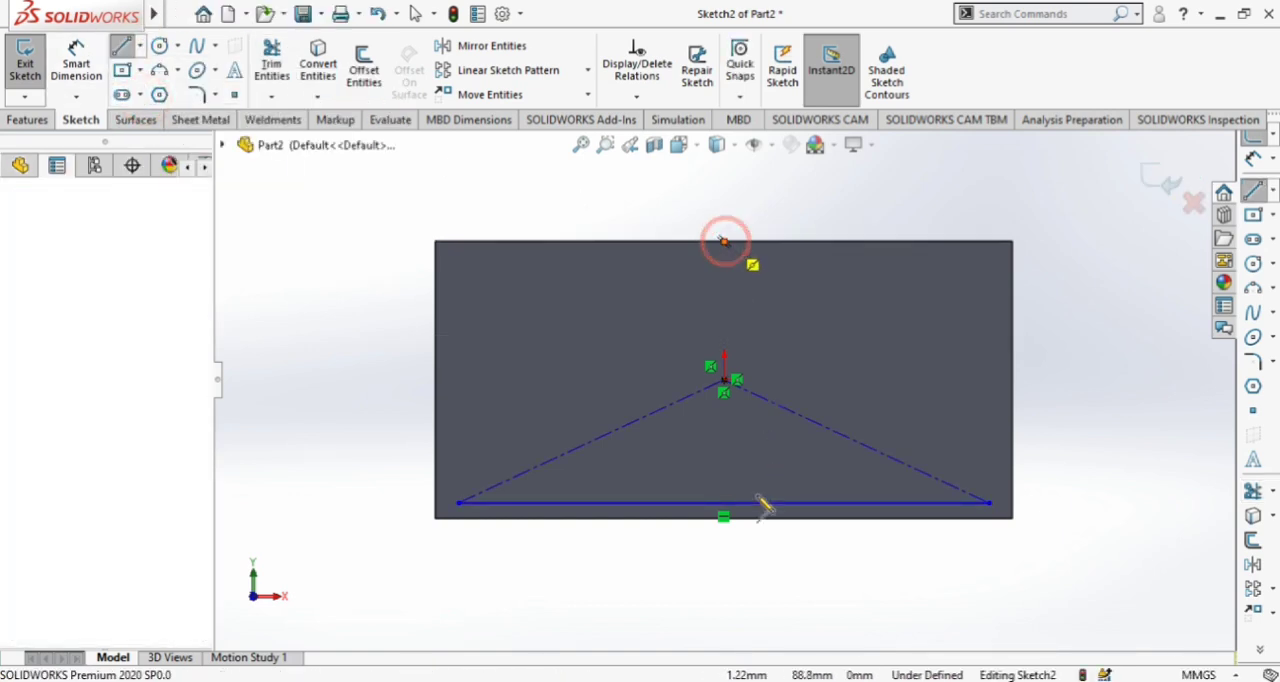
click(724, 578)
key(Escape)
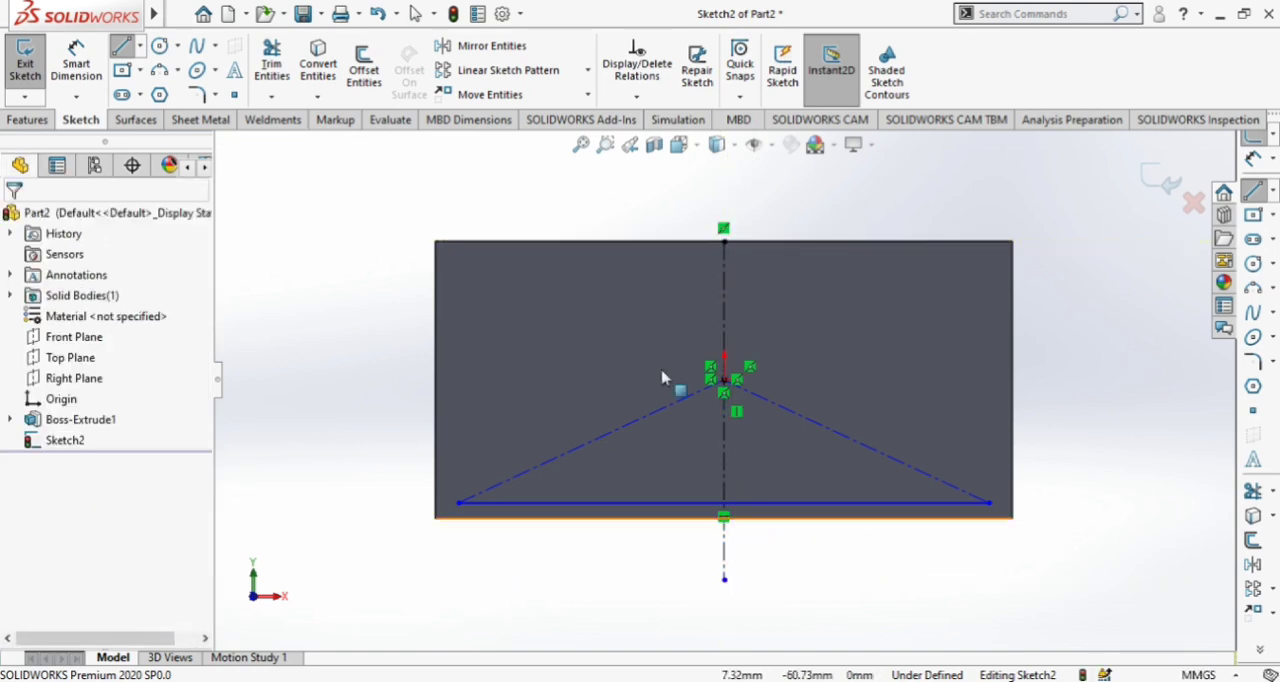
Draw connected lines from the bottom line's left endpoint: a short vertical, a diagonal outward past the block's left edge, and a vertical above the block
click(121, 47)
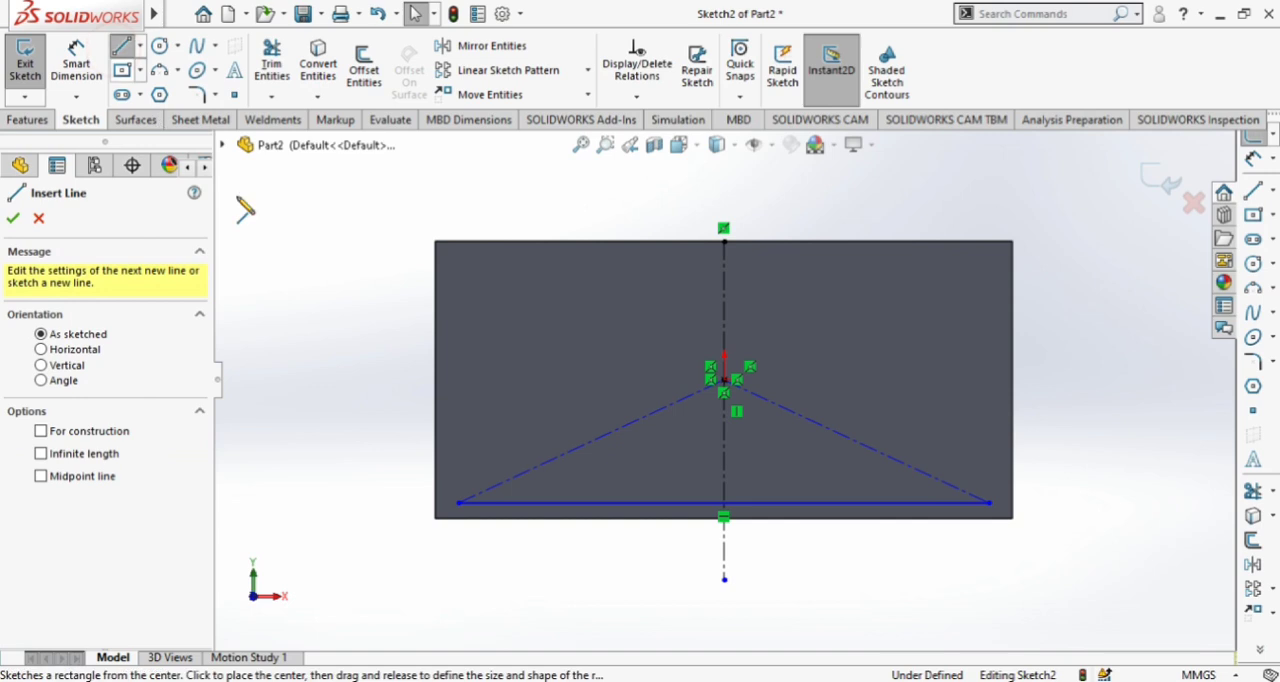
click(458, 502)
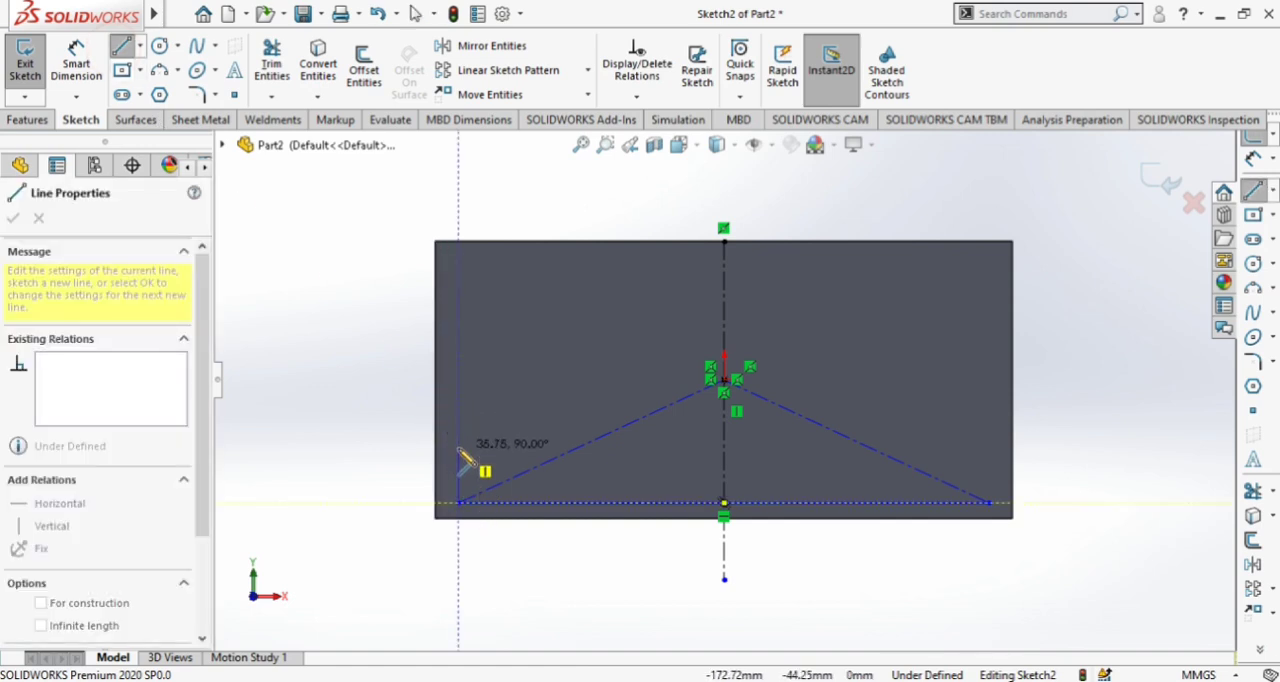
click(458, 418)
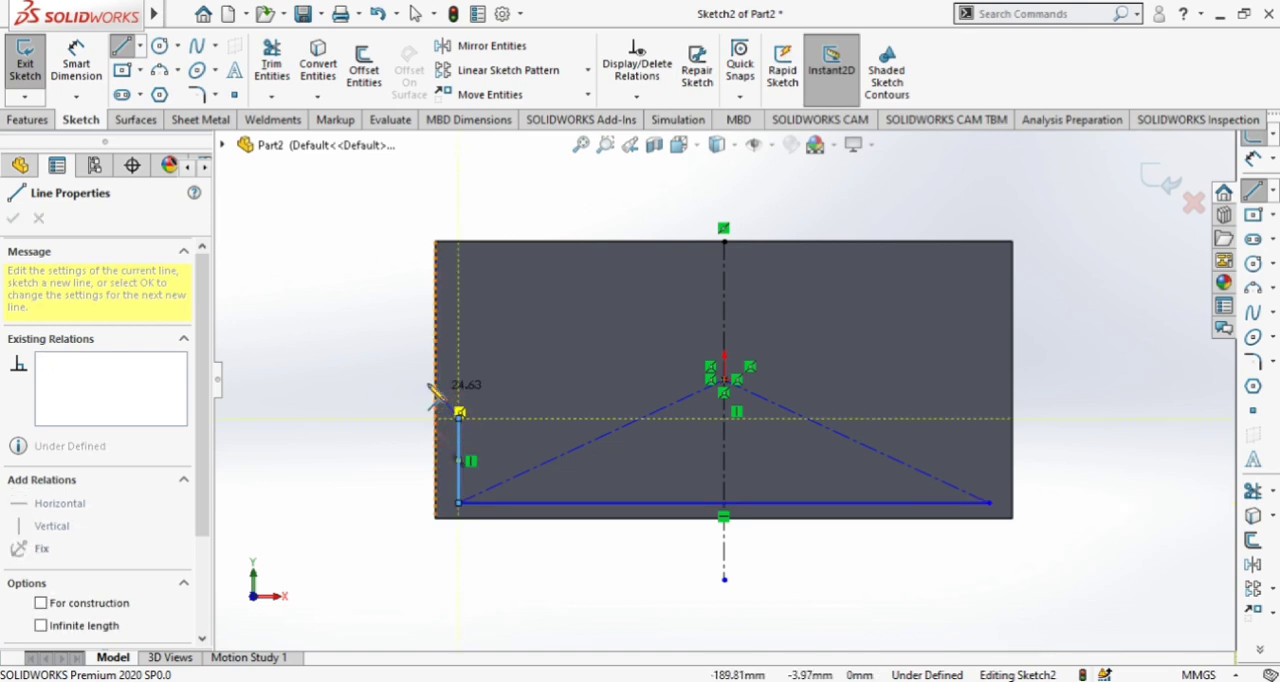
click(415, 375)
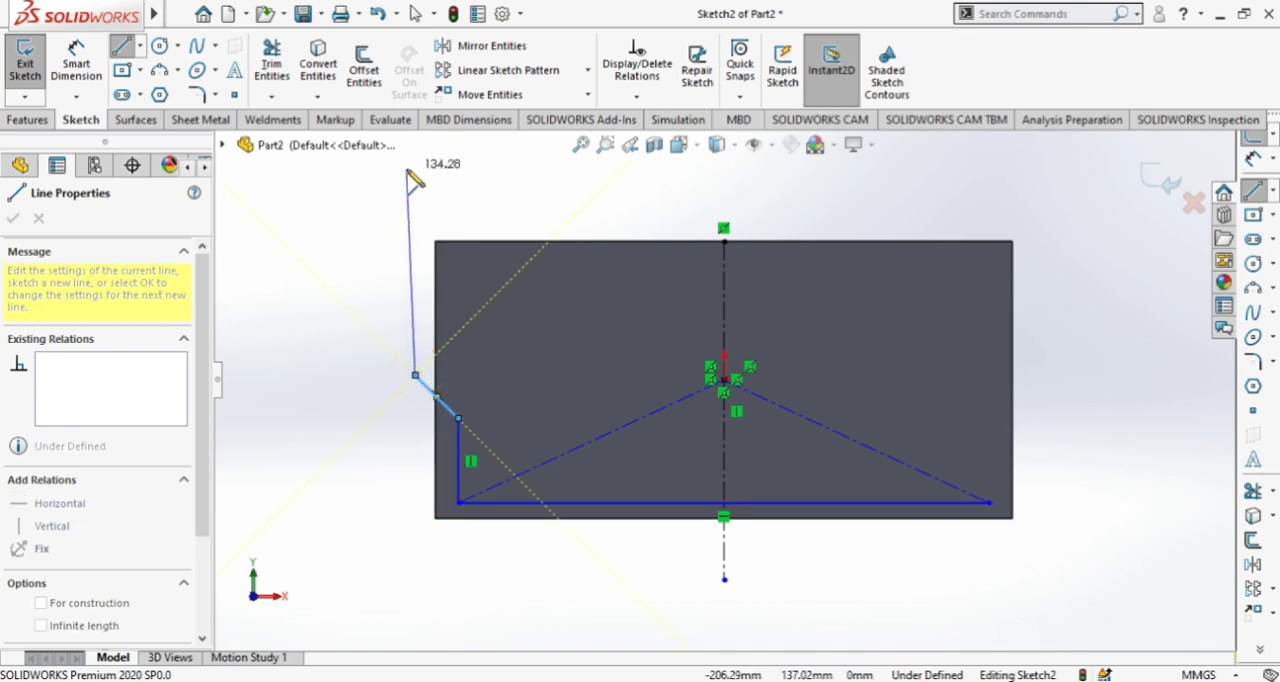
click(413, 166)
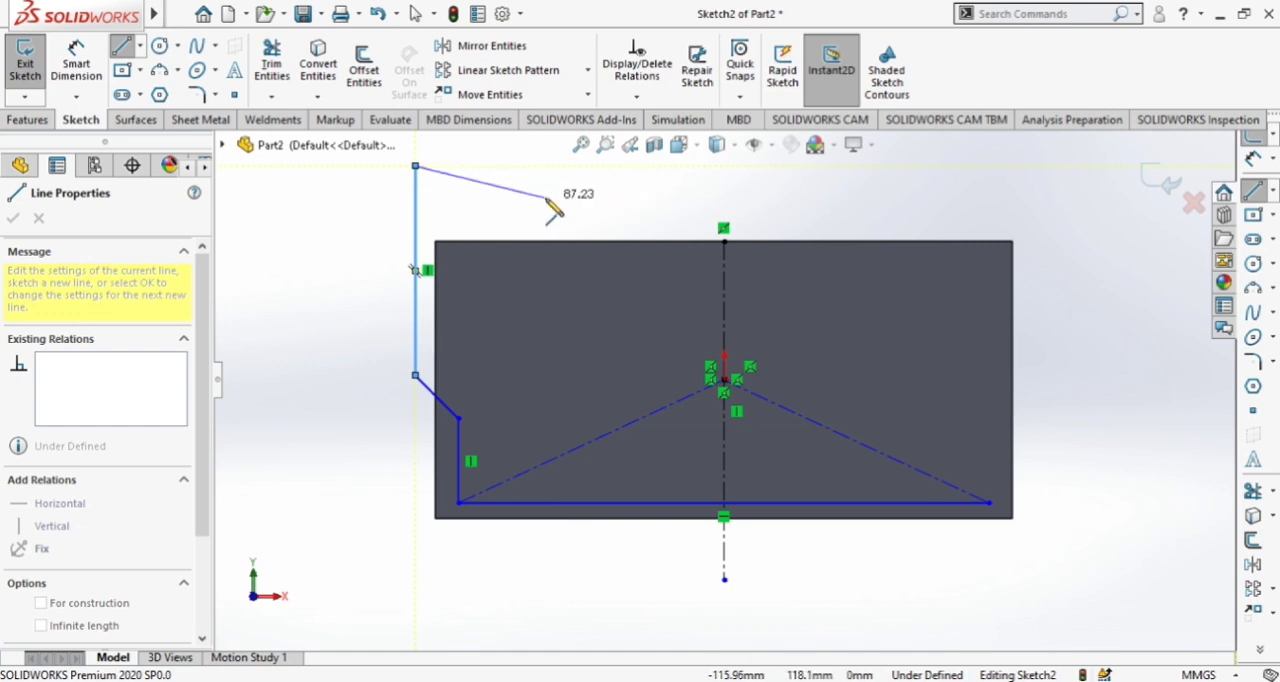
key(Escape)
Dimension the short vertical line rising from the bottom line's left endpoint at 55 mm
click(76, 62)
click(457, 468)
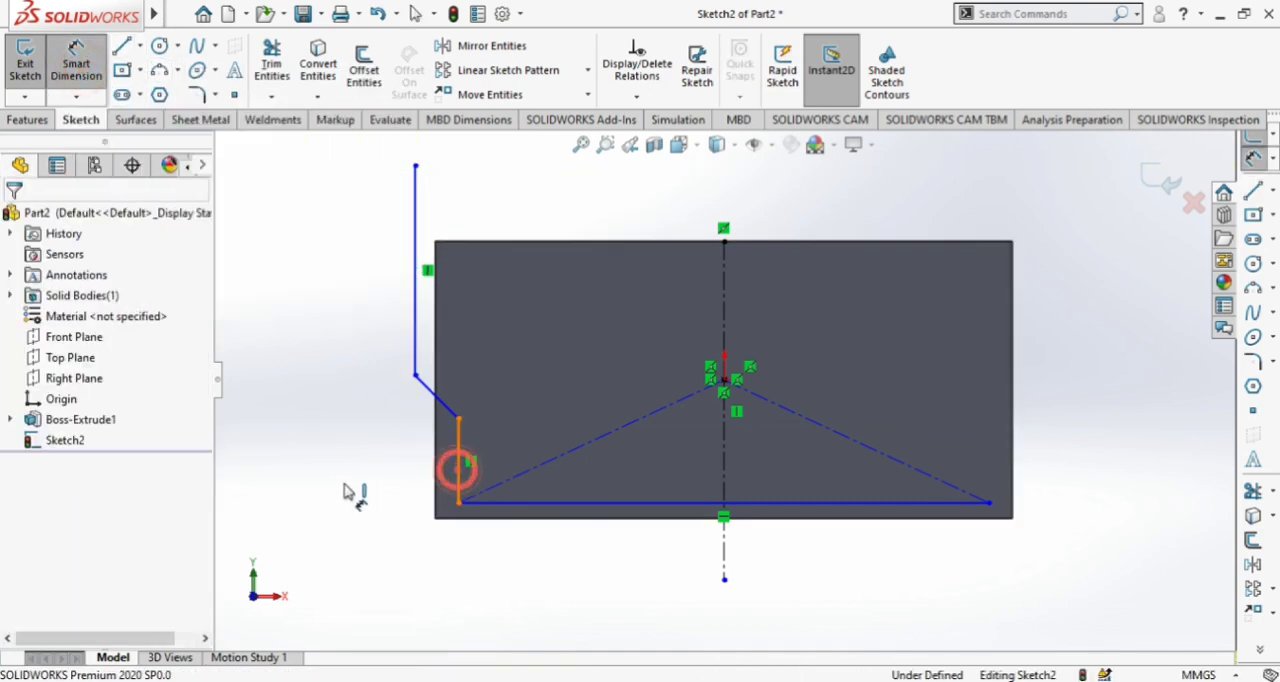
click(346, 484)
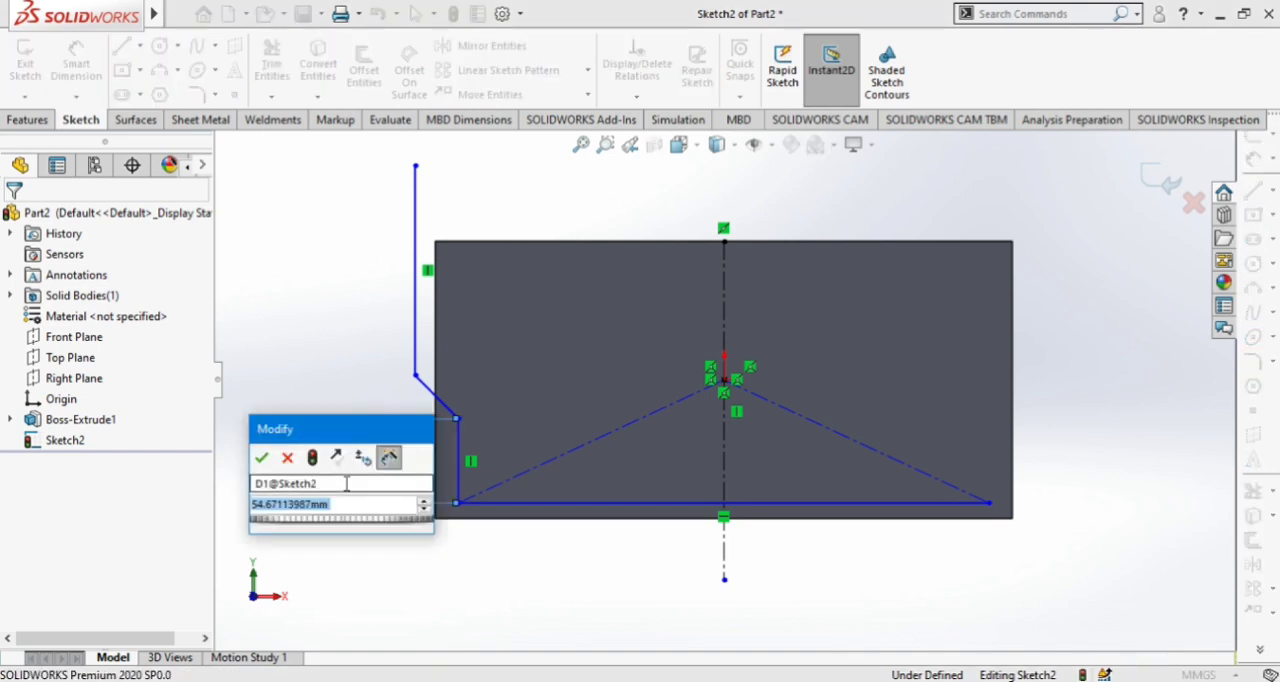
text(55)
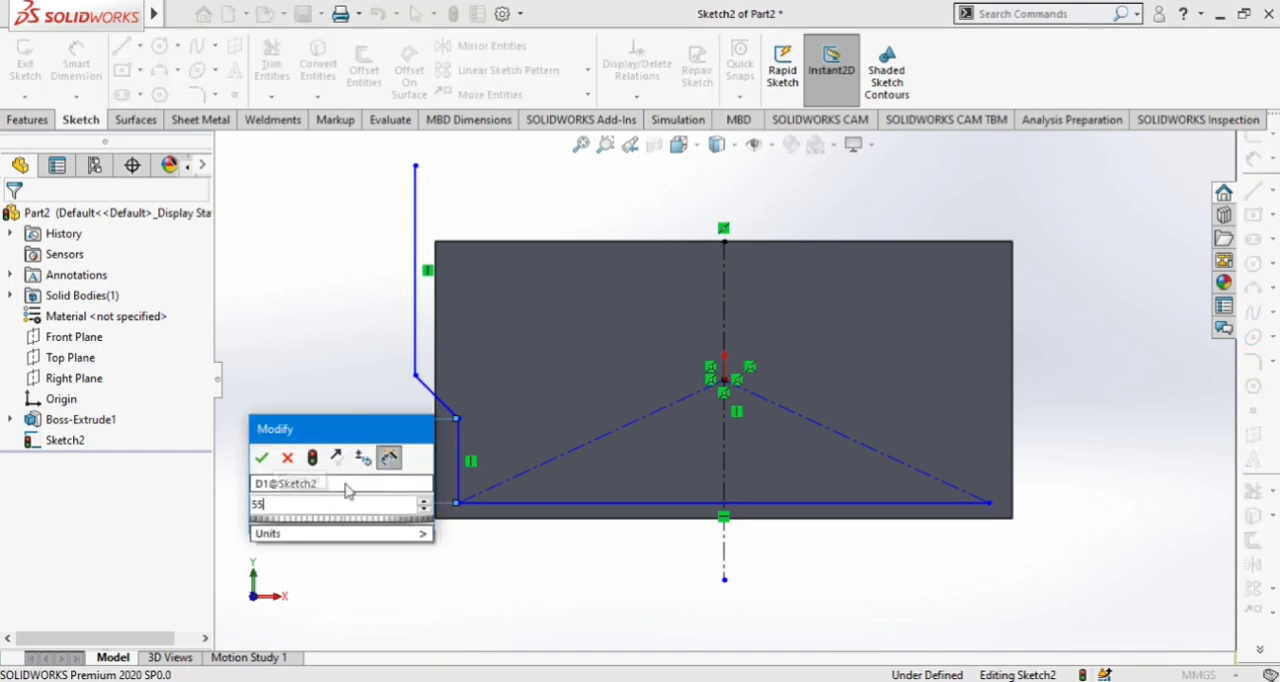
key(Return)
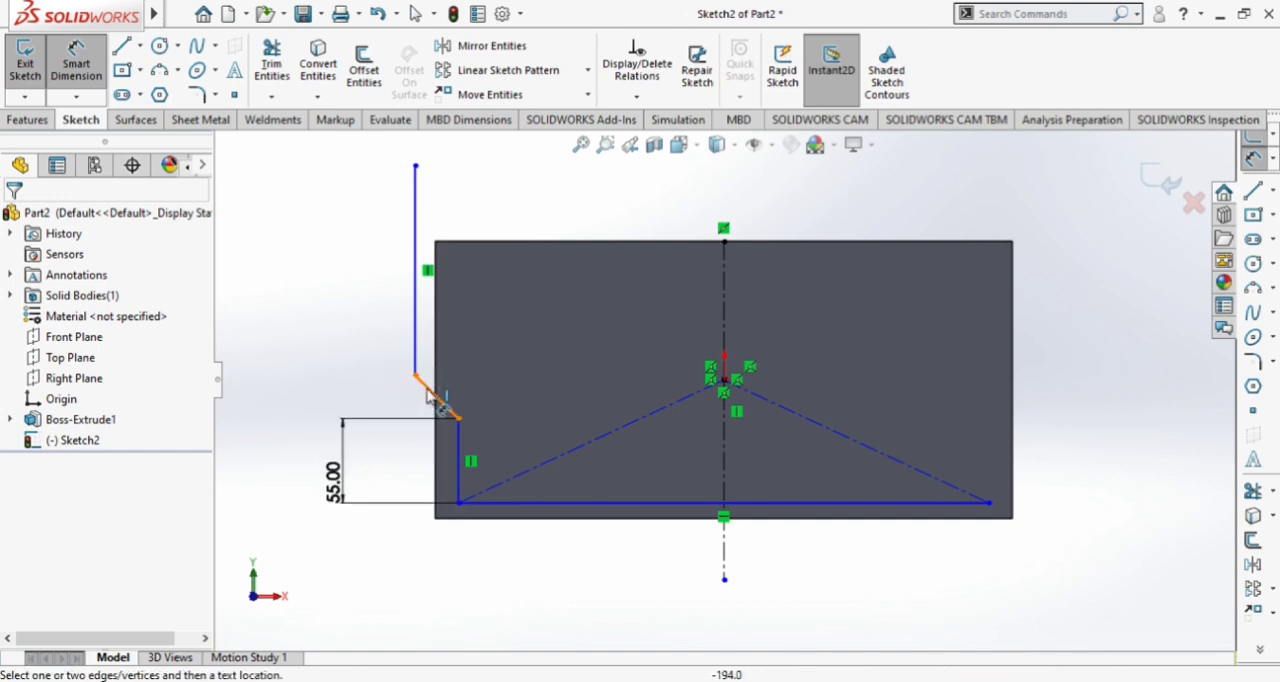
Dimension the vertical height of the diagonal line at 30 mm
click(425, 392)
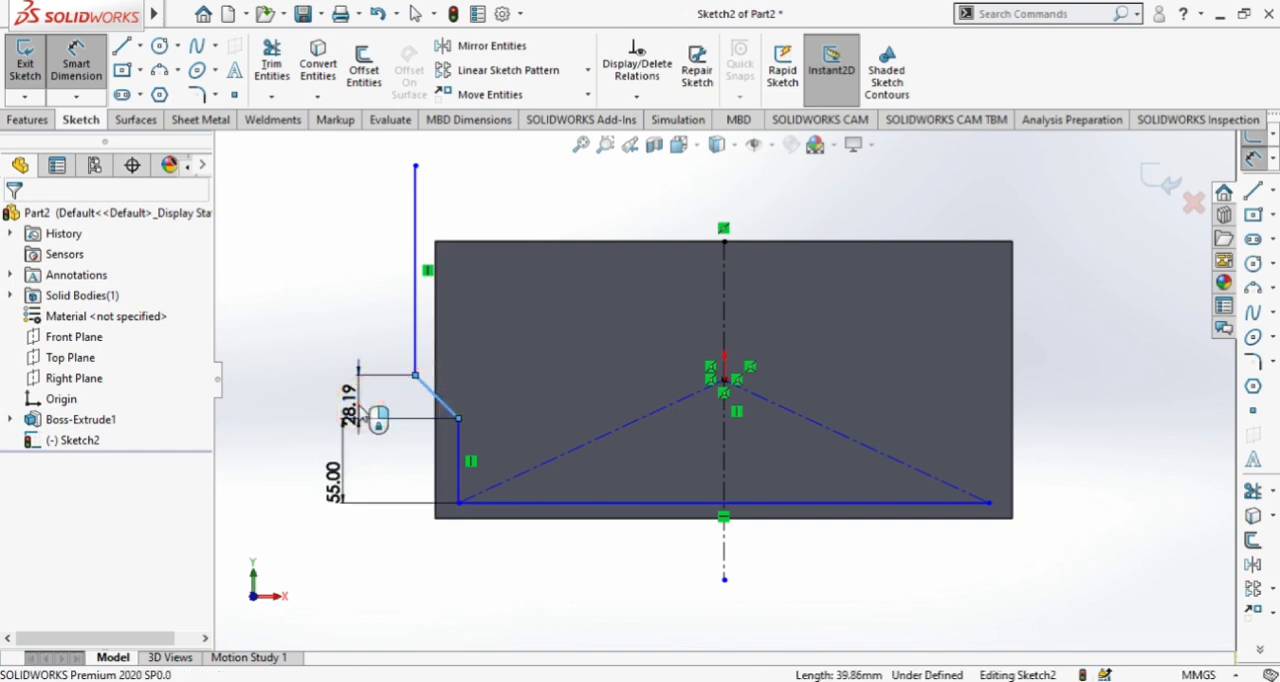
click(375, 418)
text(30)
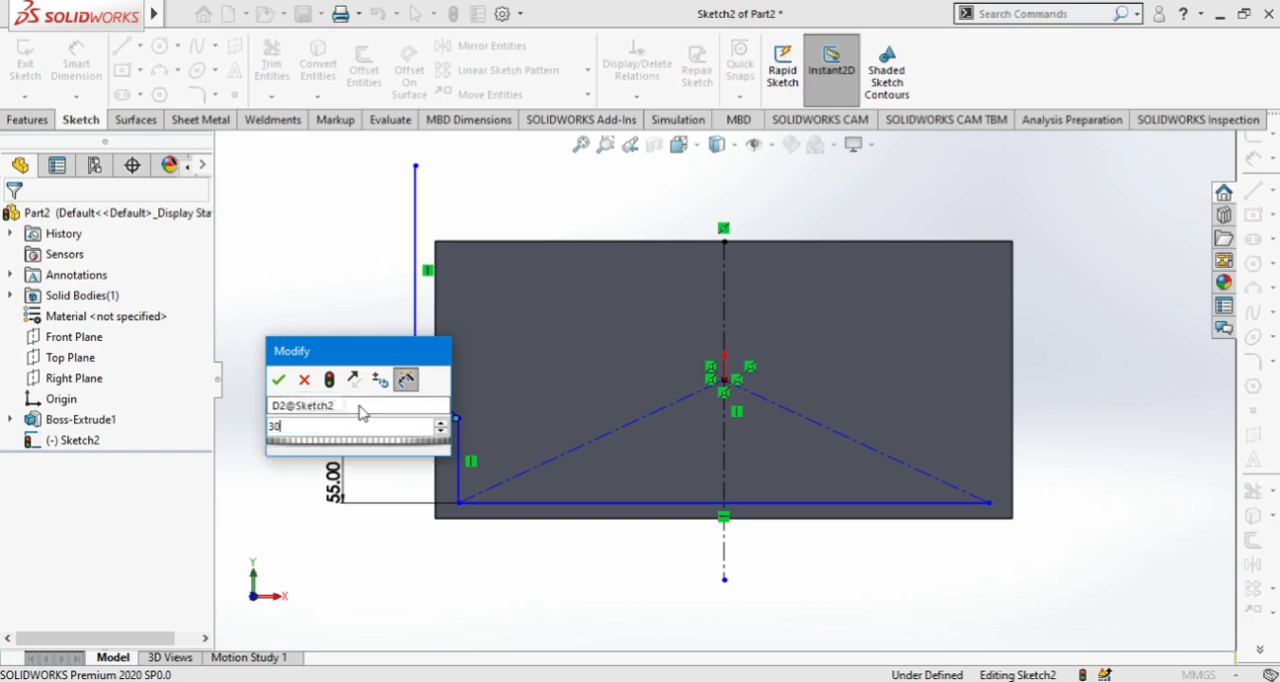
key(Return)
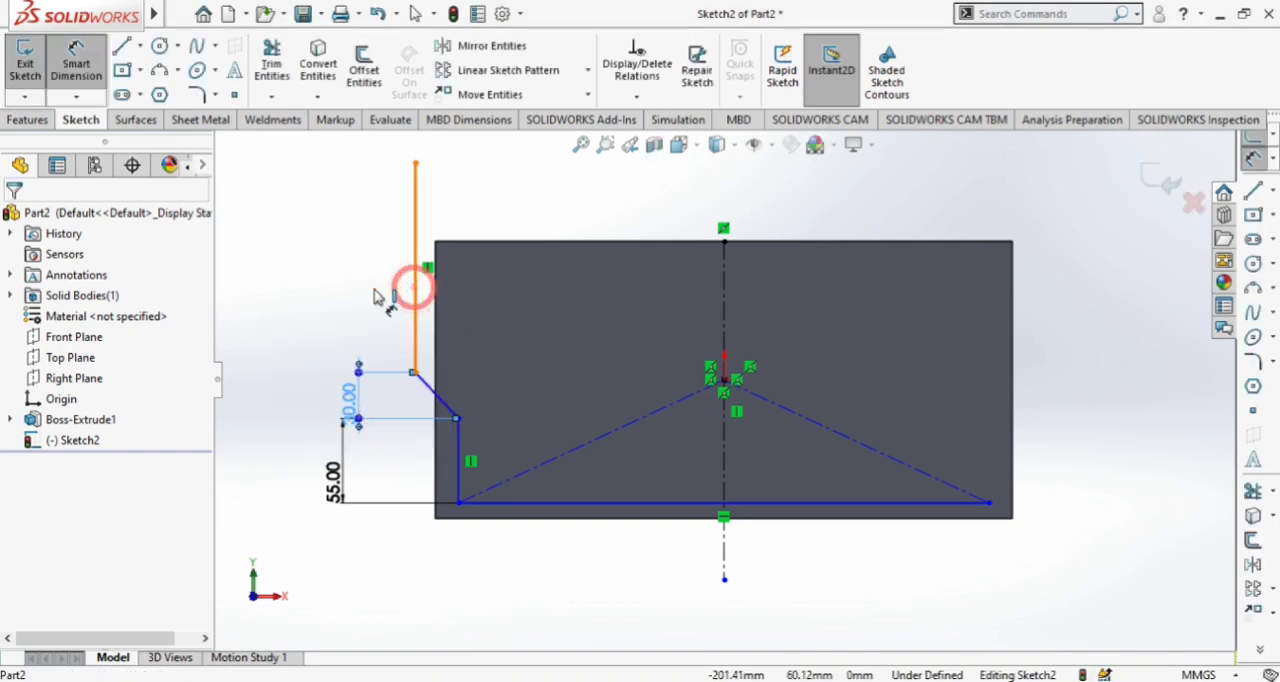
Dimension the long vertical line above the diagonal at 140 mm
click(414, 288)
click(364, 305)
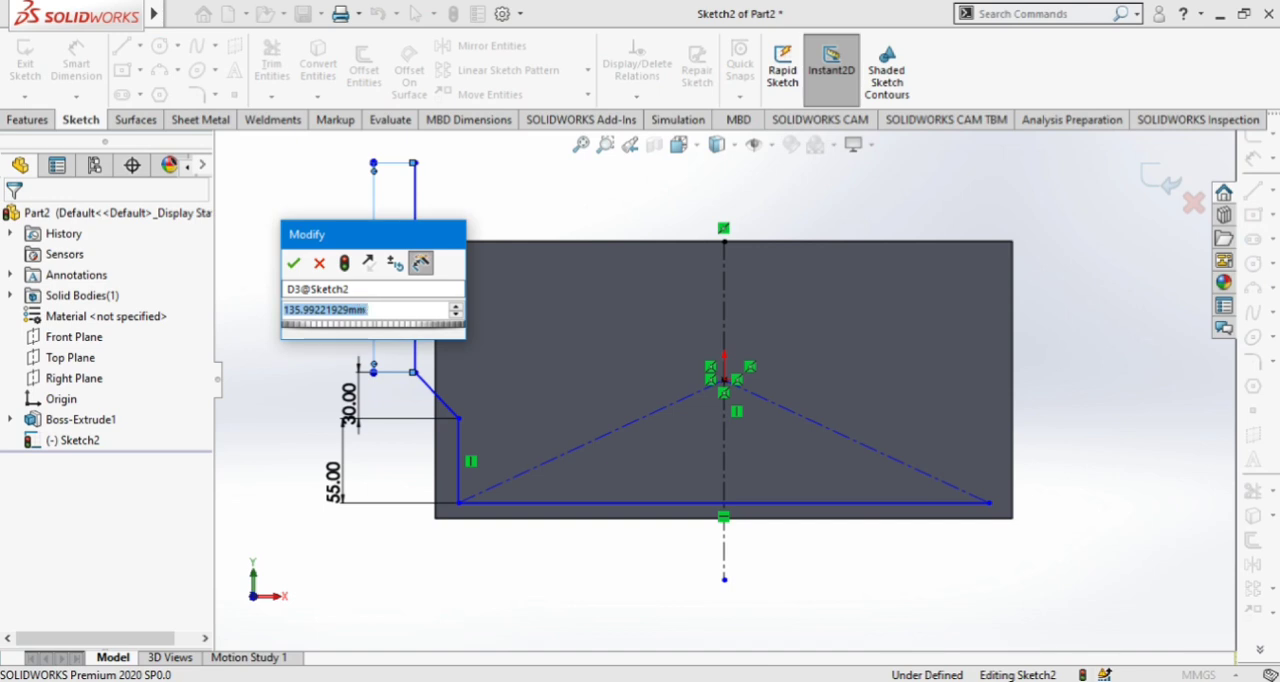
text(140)
key(Return)
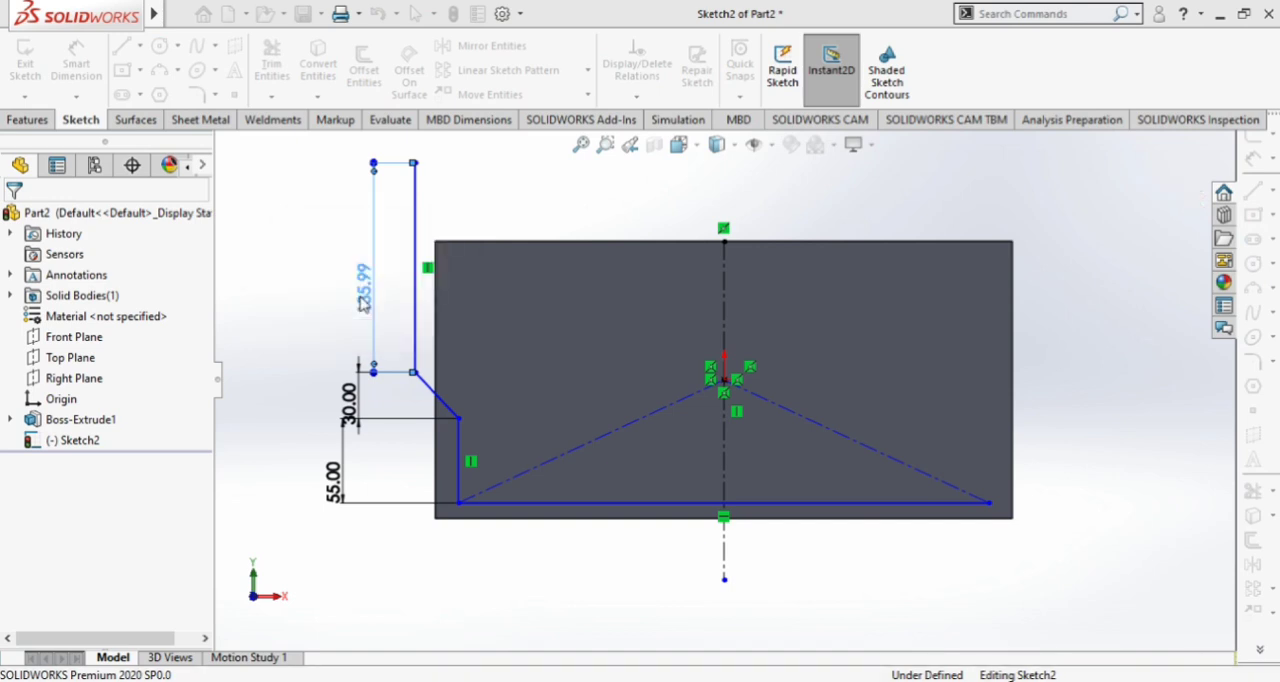
scroll(724, 385, up, 1)
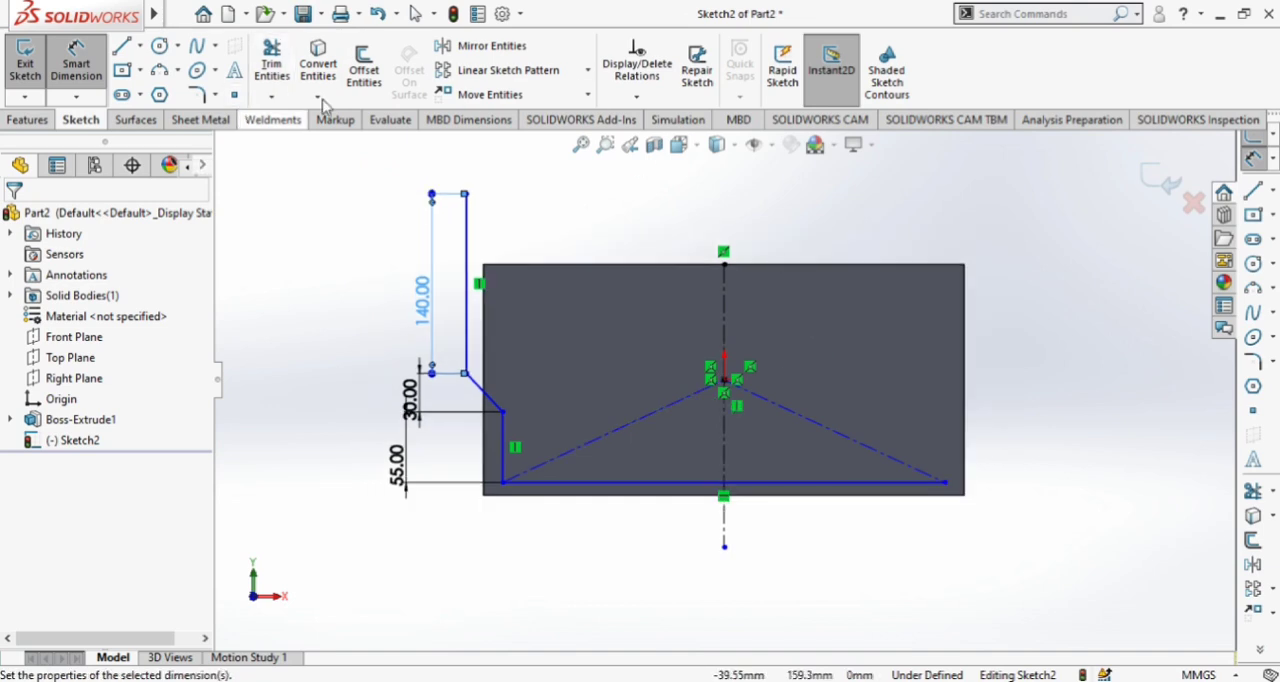
click(265, 263)
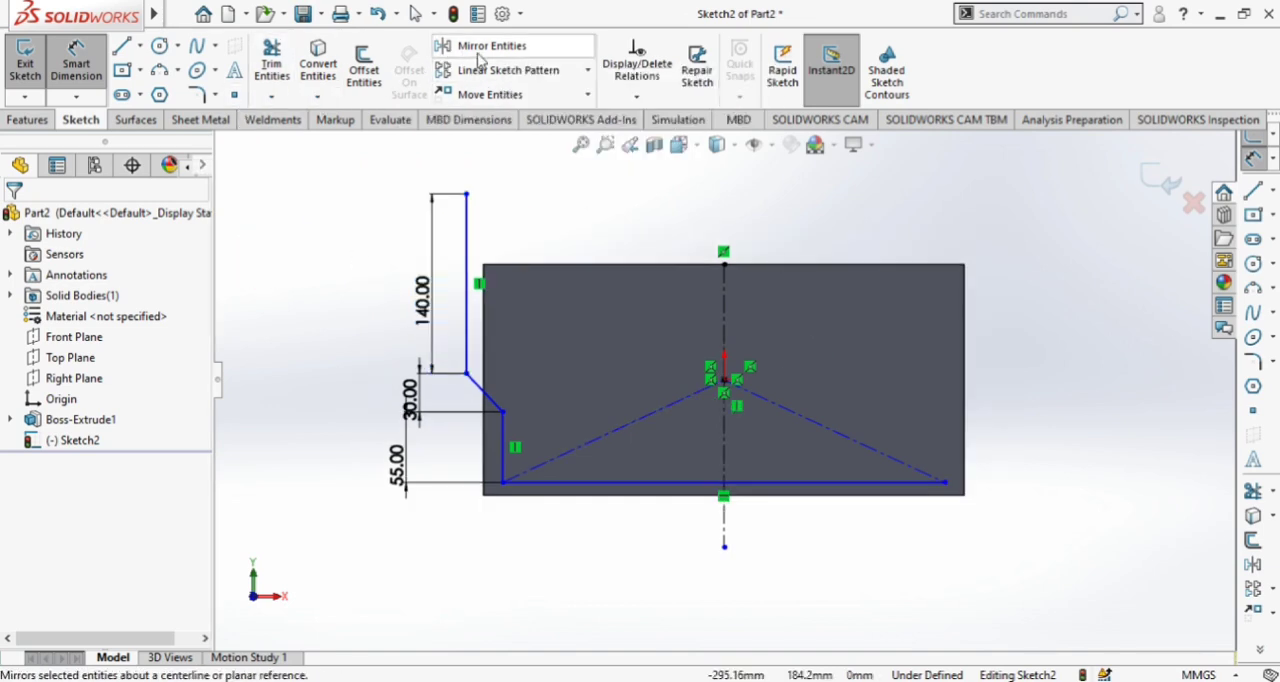
Mirror the two vertical lines and the diagonal about the vertical centerline, keeping the originals
click(481, 47)
click(469, 242)
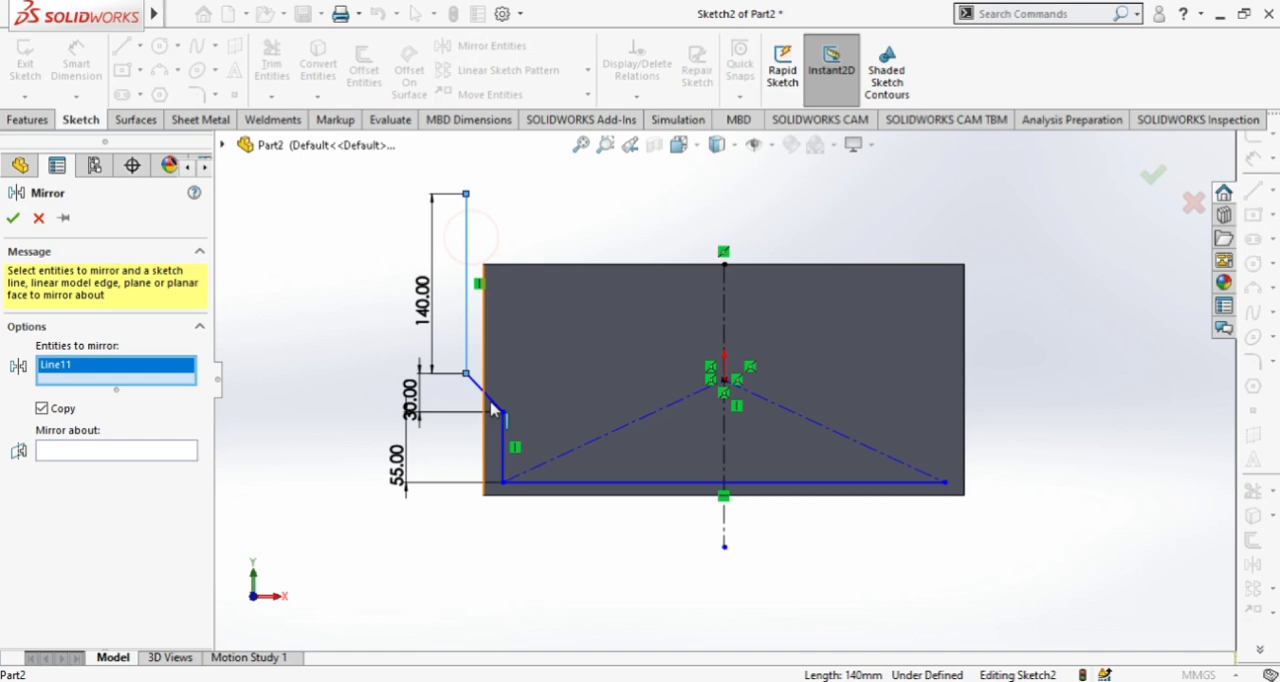
click(486, 392)
click(504, 450)
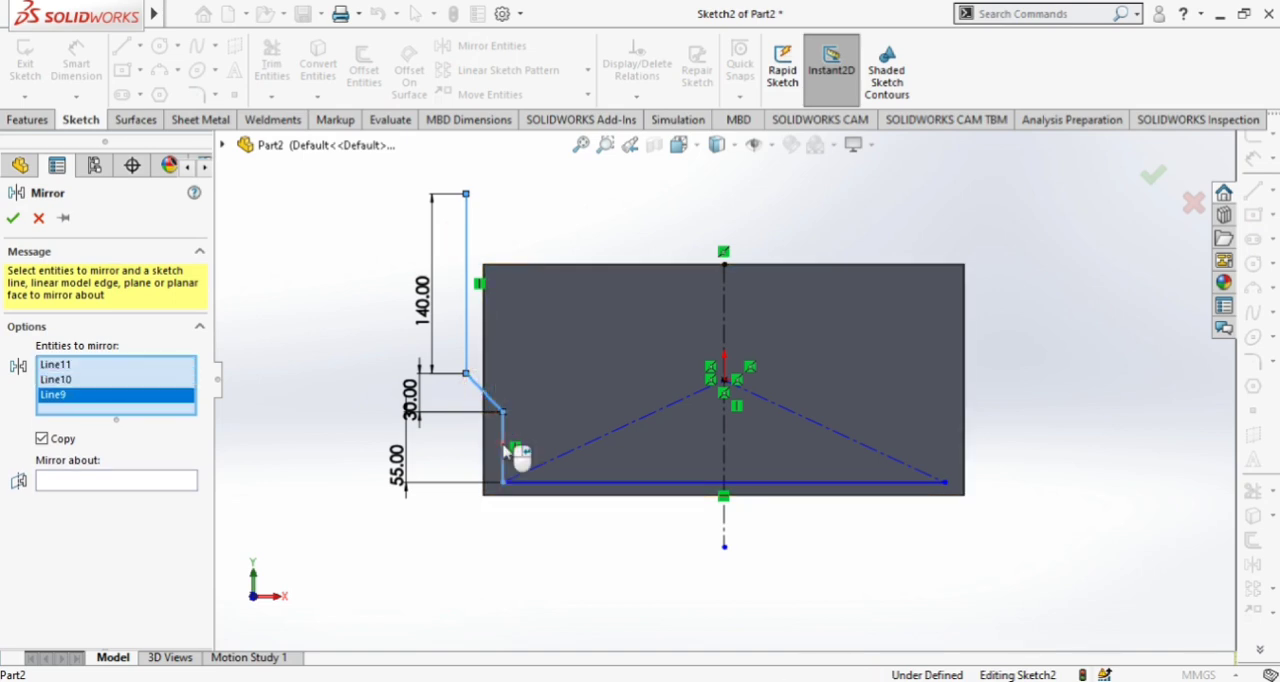
click(126, 480)
click(724, 322)
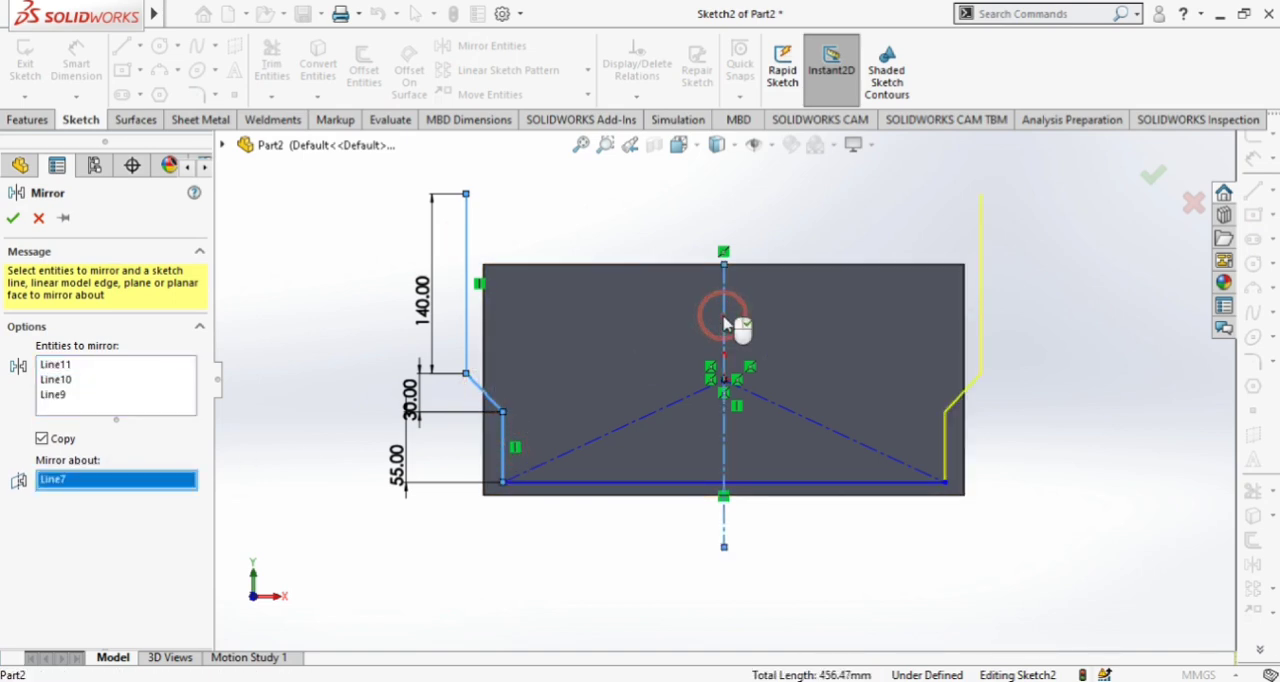
click(12, 219)
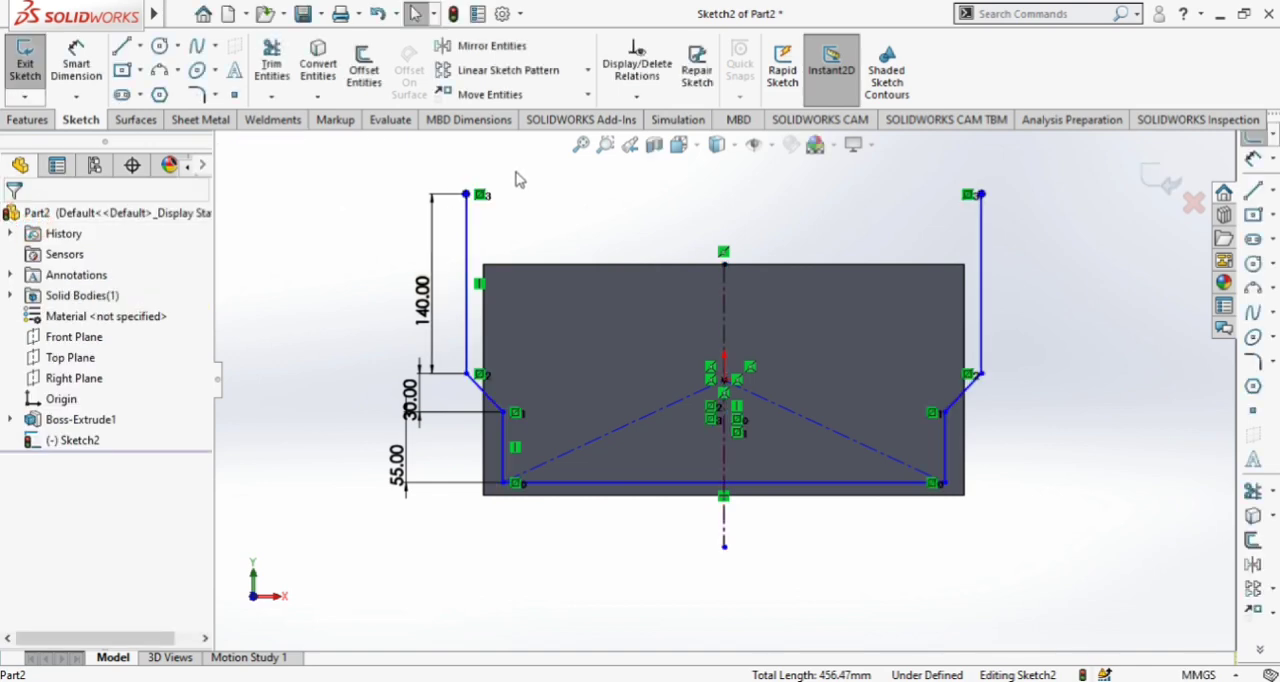
Close the profile above the block with a horizontal line joining the upper endpoints of the two long verticals
click(120, 50)
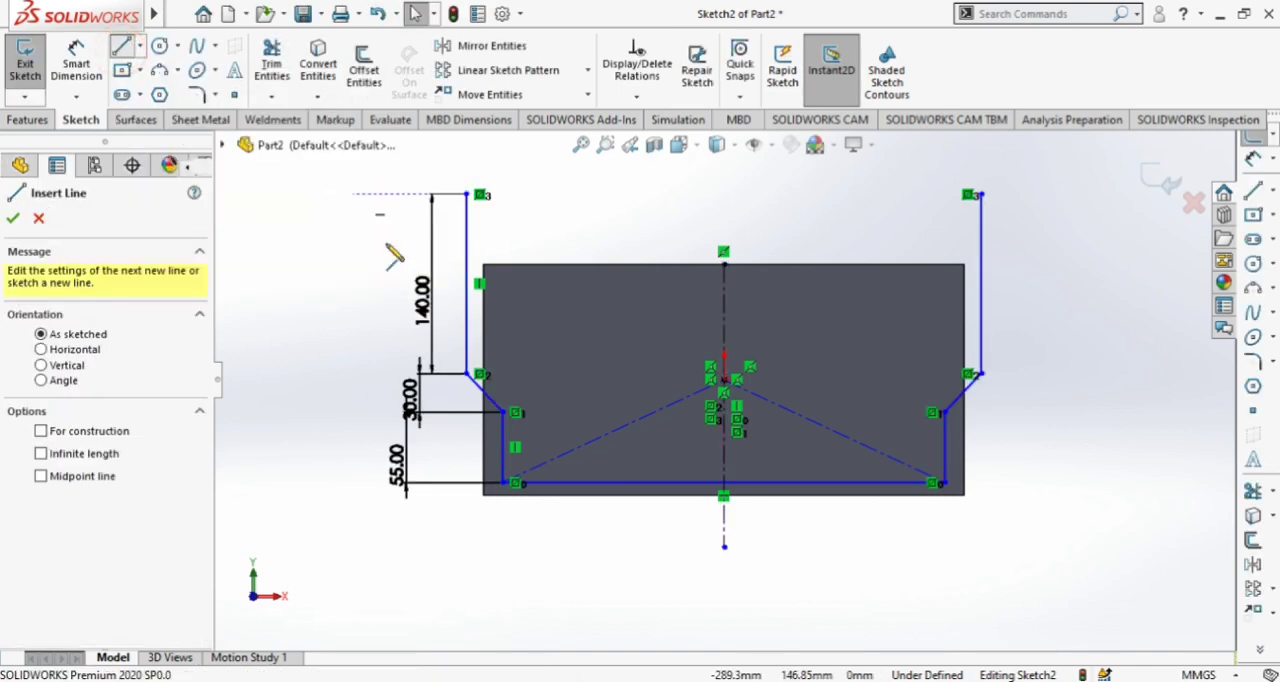
click(466, 194)
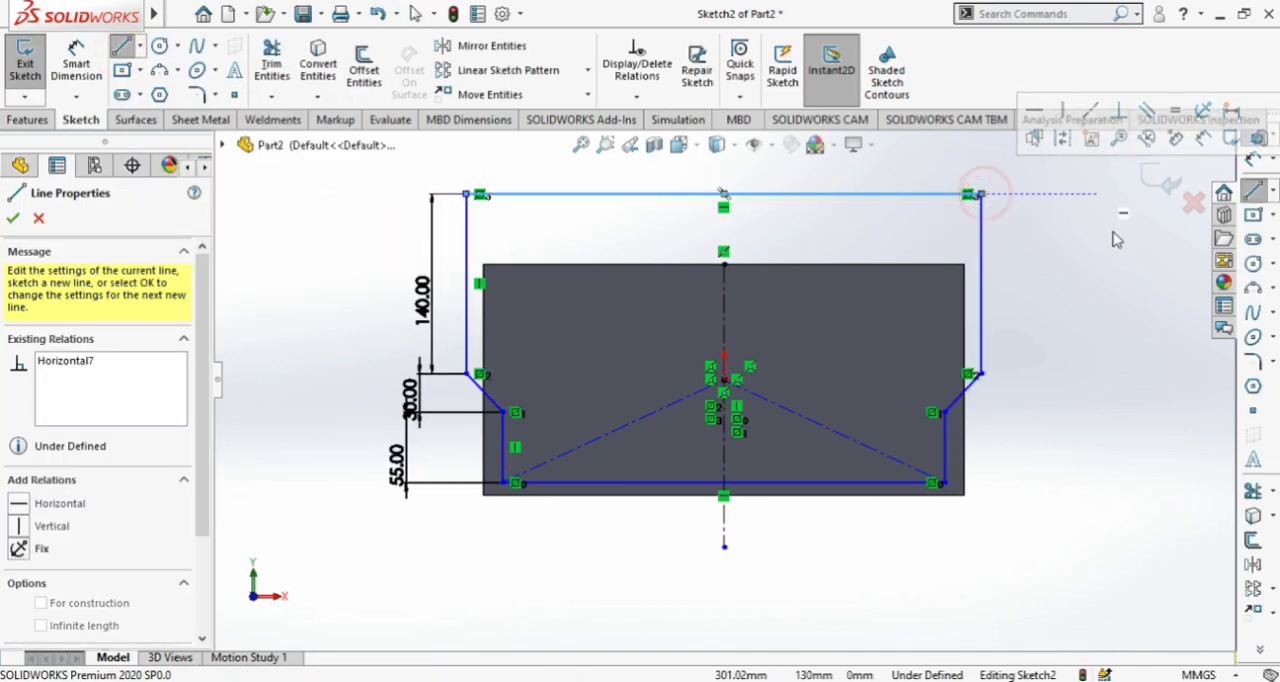
click(981, 194)
key(Escape)
scroll(281, 236, up, 1)
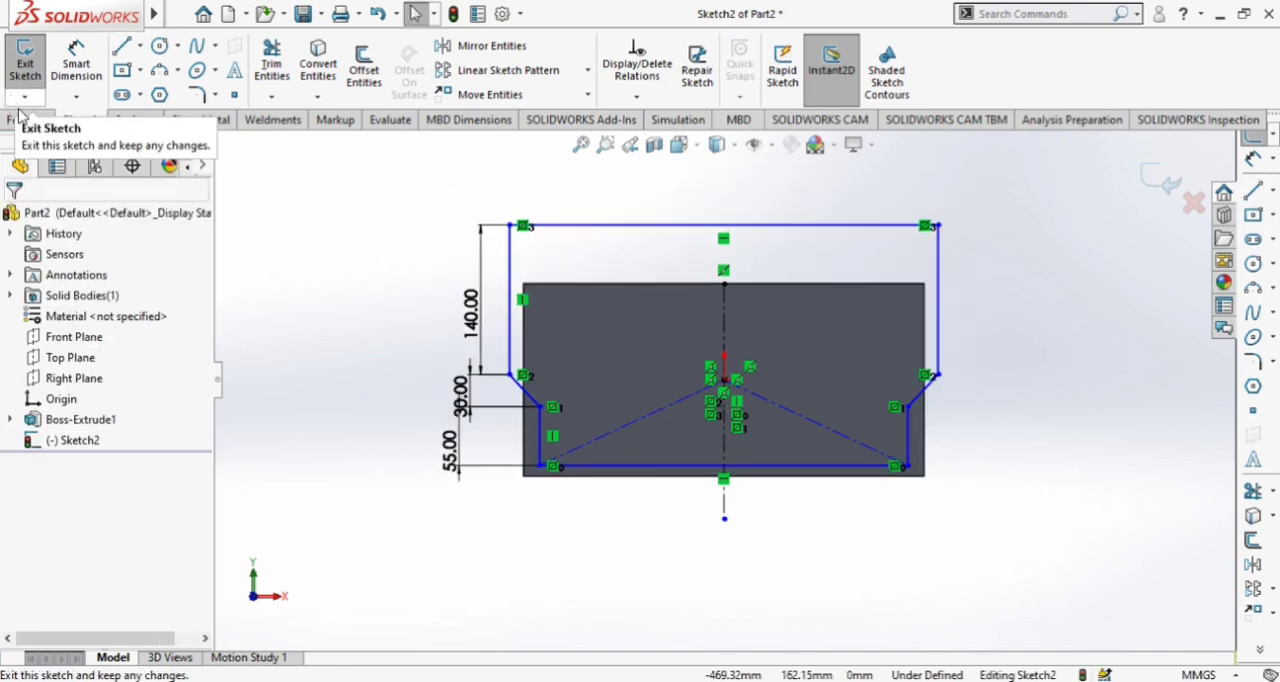
Cut-extrude the closed profile into the block with a blind depth of 275 mm
click(27, 120)
click(278, 75)
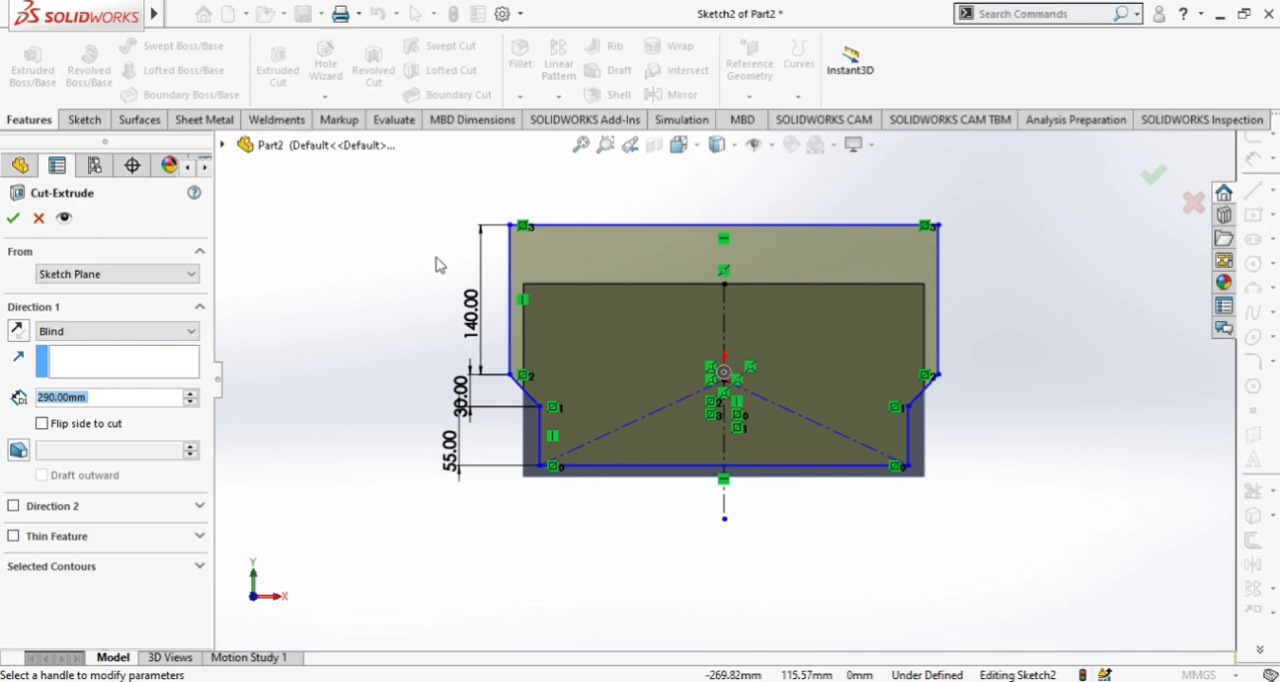
scroll(436, 267, up, 1)
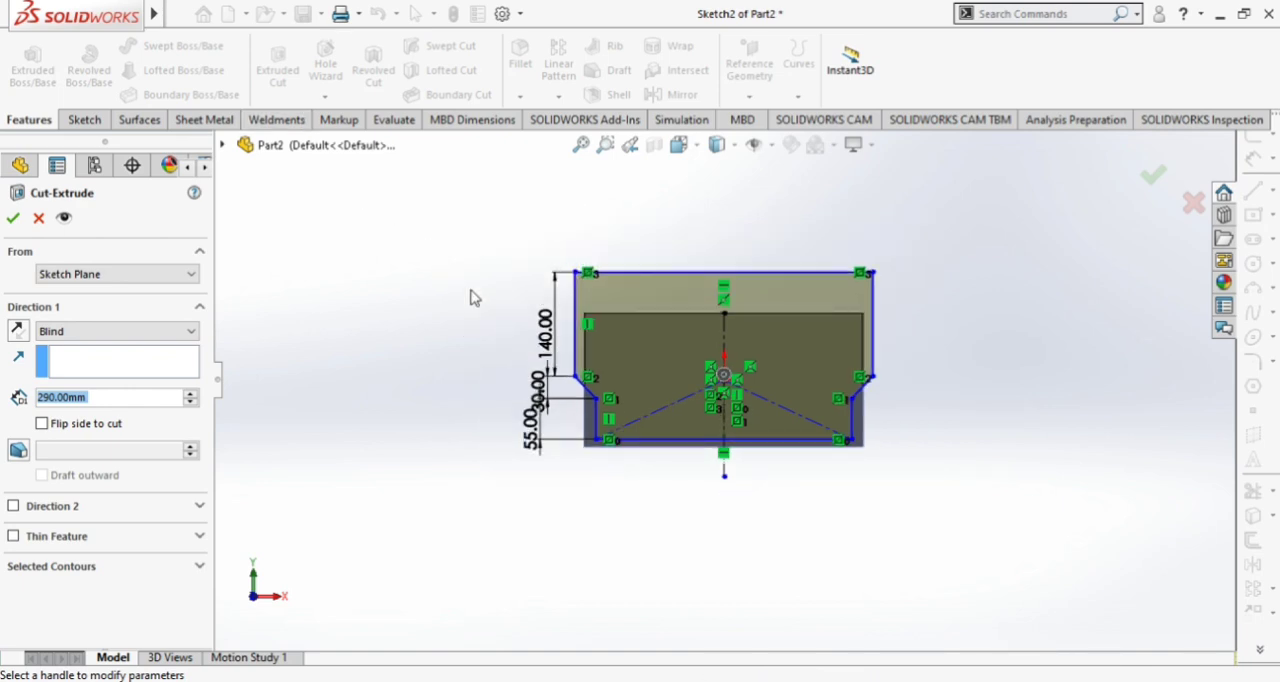
mouse_move(474, 298)
middle_down()
mouse_move(543, 331)
mouse_move(551, 360)
mouse_move(530, 300)
middle_up()
scroll(844, 356, down, 1)
mouse_move(310, 279)
middle_down()
mouse_move(346, 285)
mouse_move(357, 314)
middle_up()
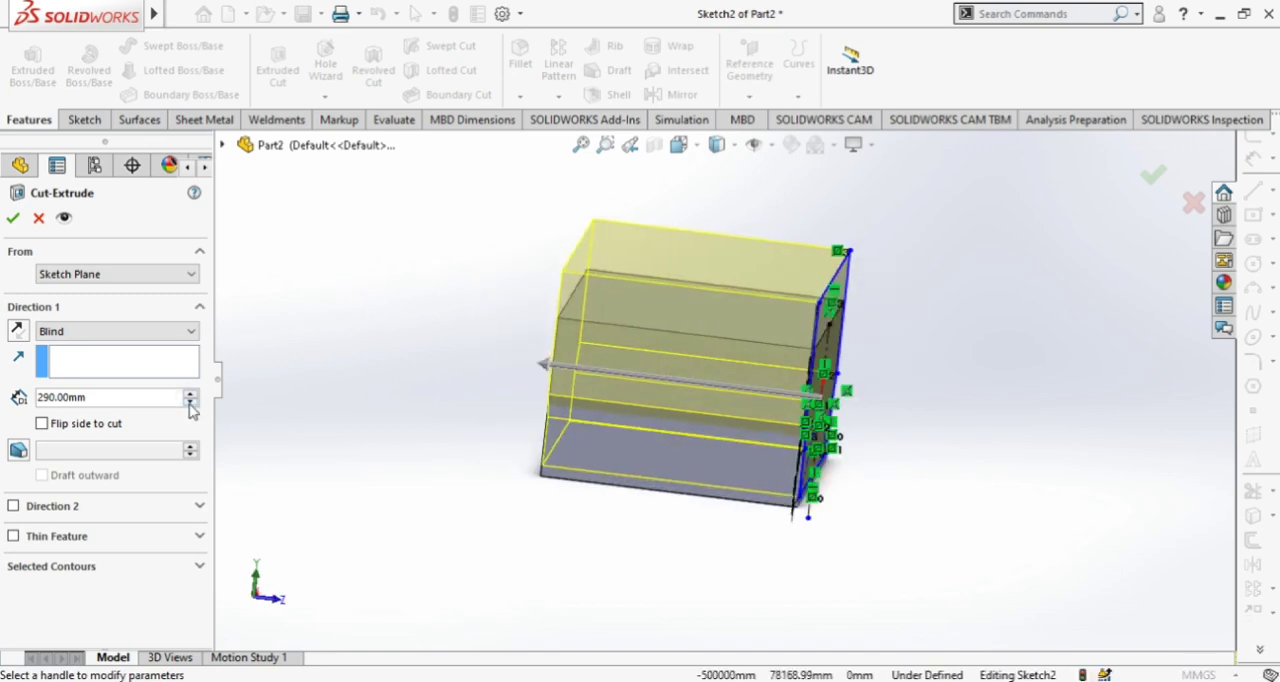
click(190, 402)
mouse_move(428, 355)
middle_down()
mouse_move(440, 354)
mouse_move(429, 314)
middle_up()
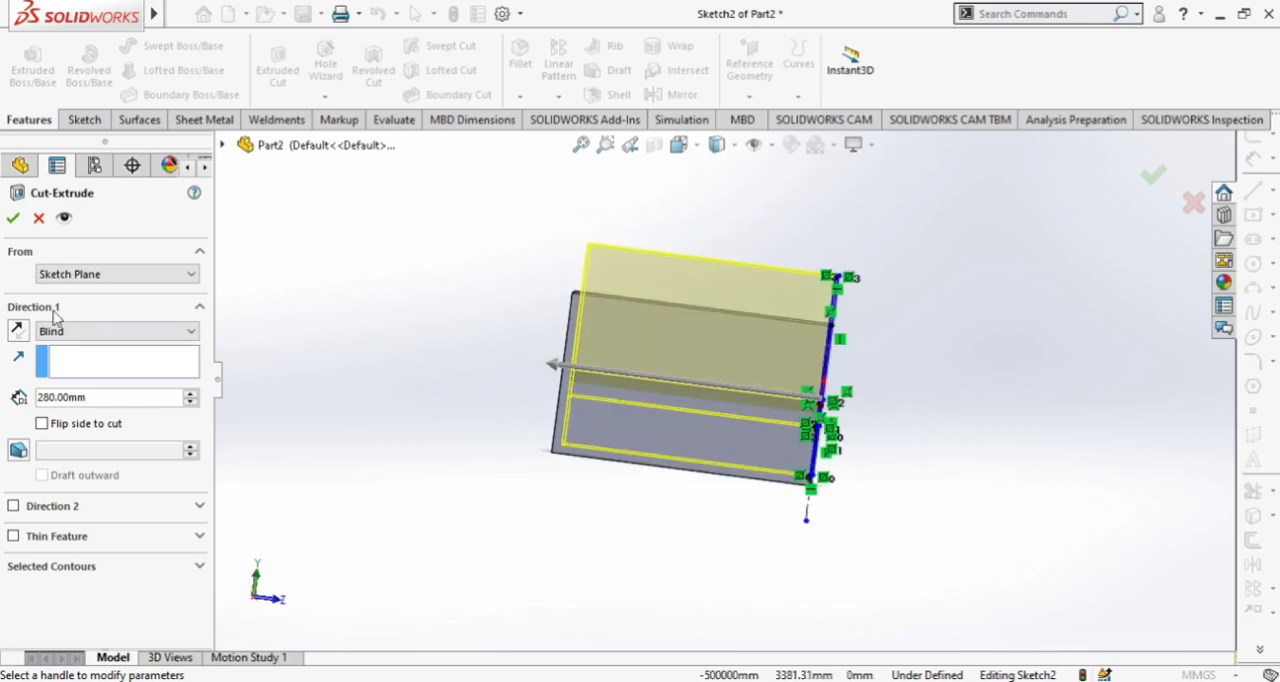
click(107, 399)
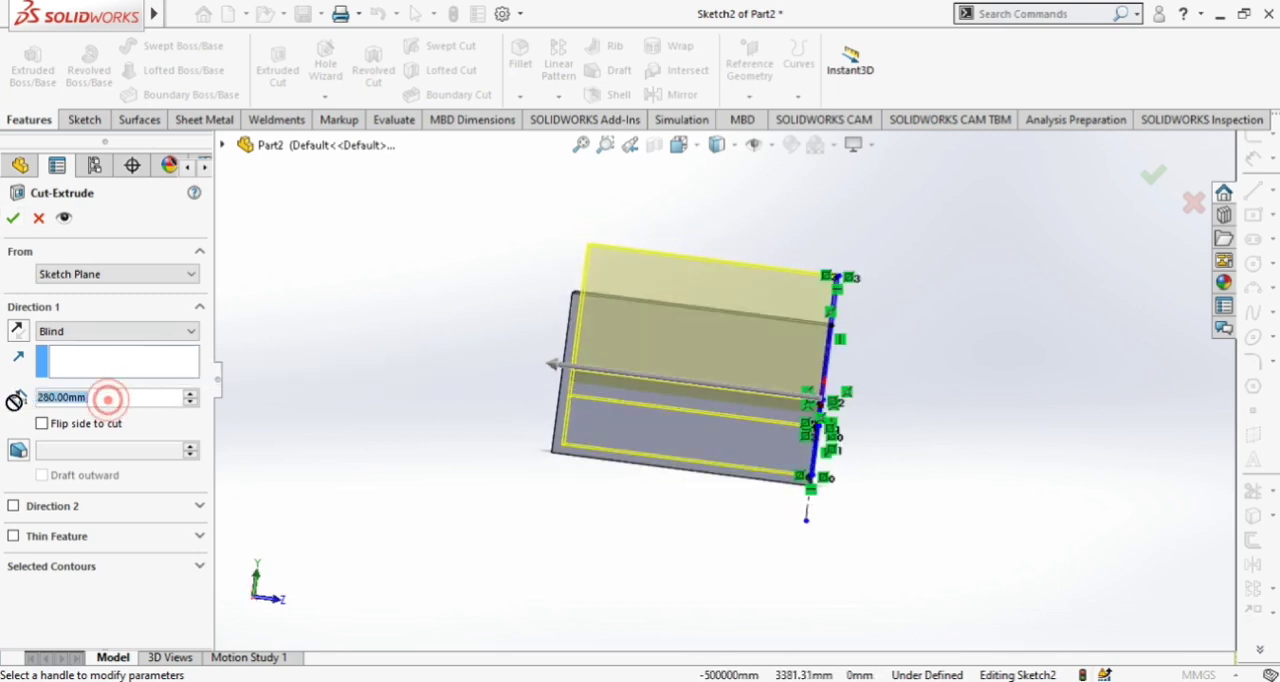
text(2)
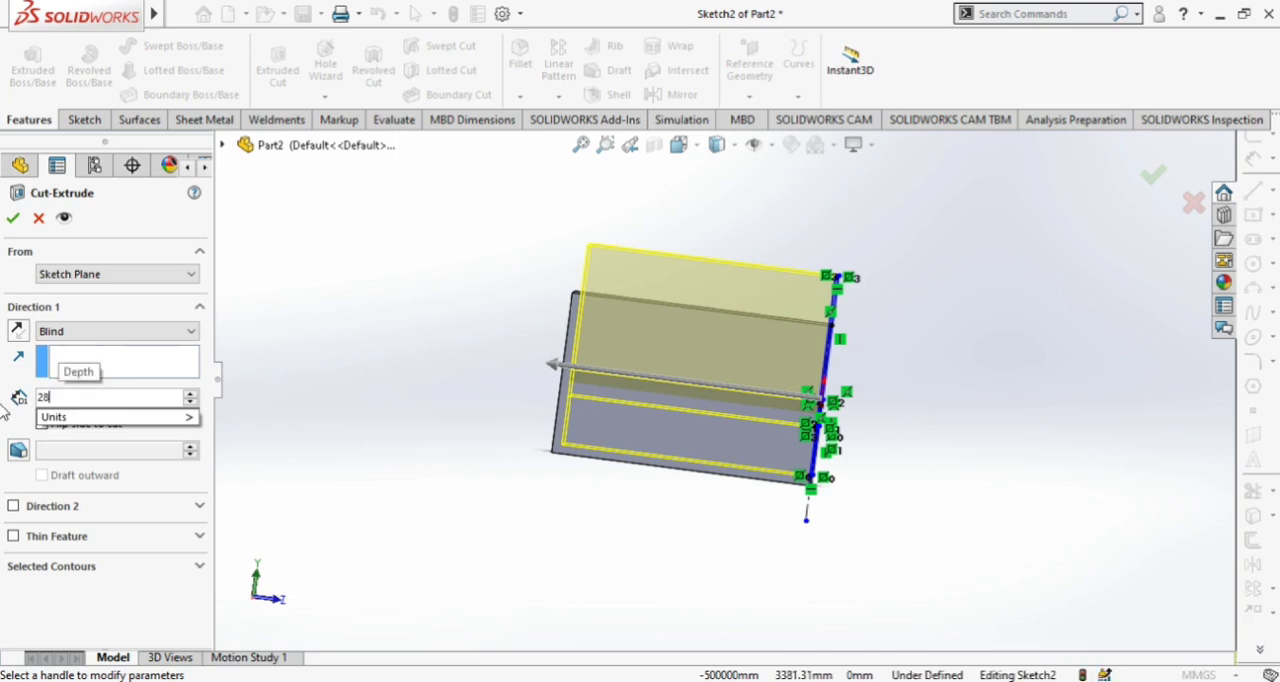
text(8)
key(BackSpace)
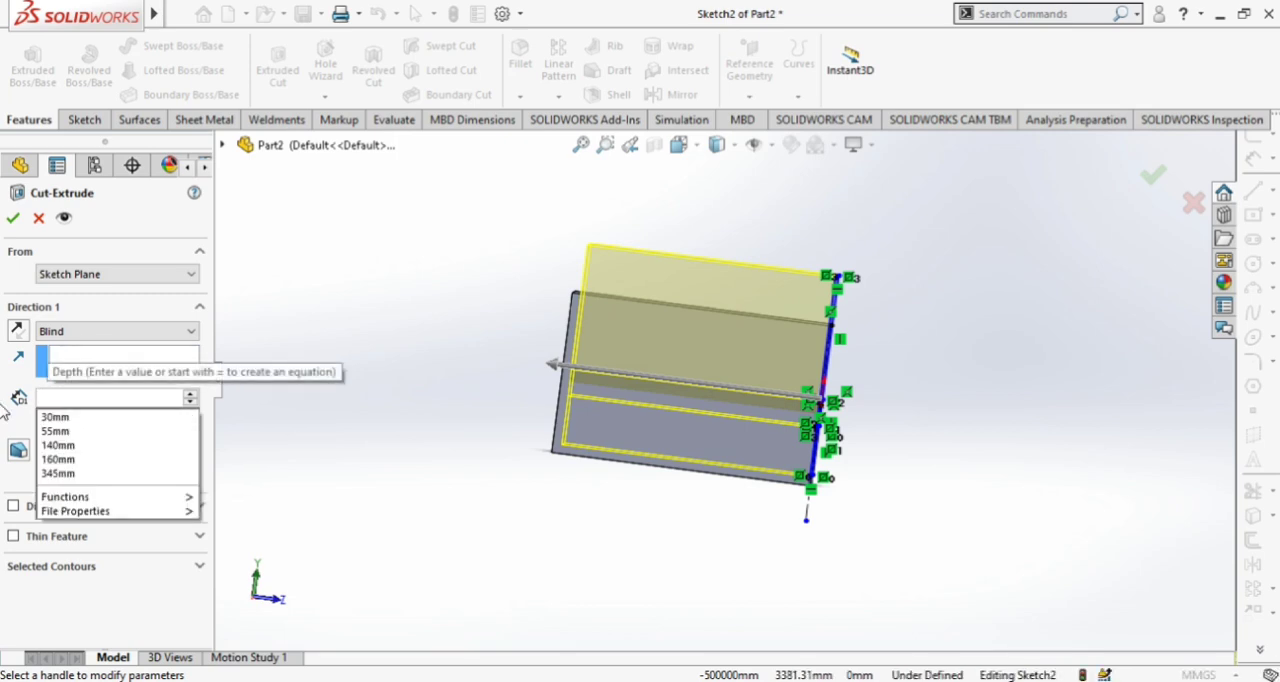
key(Return)
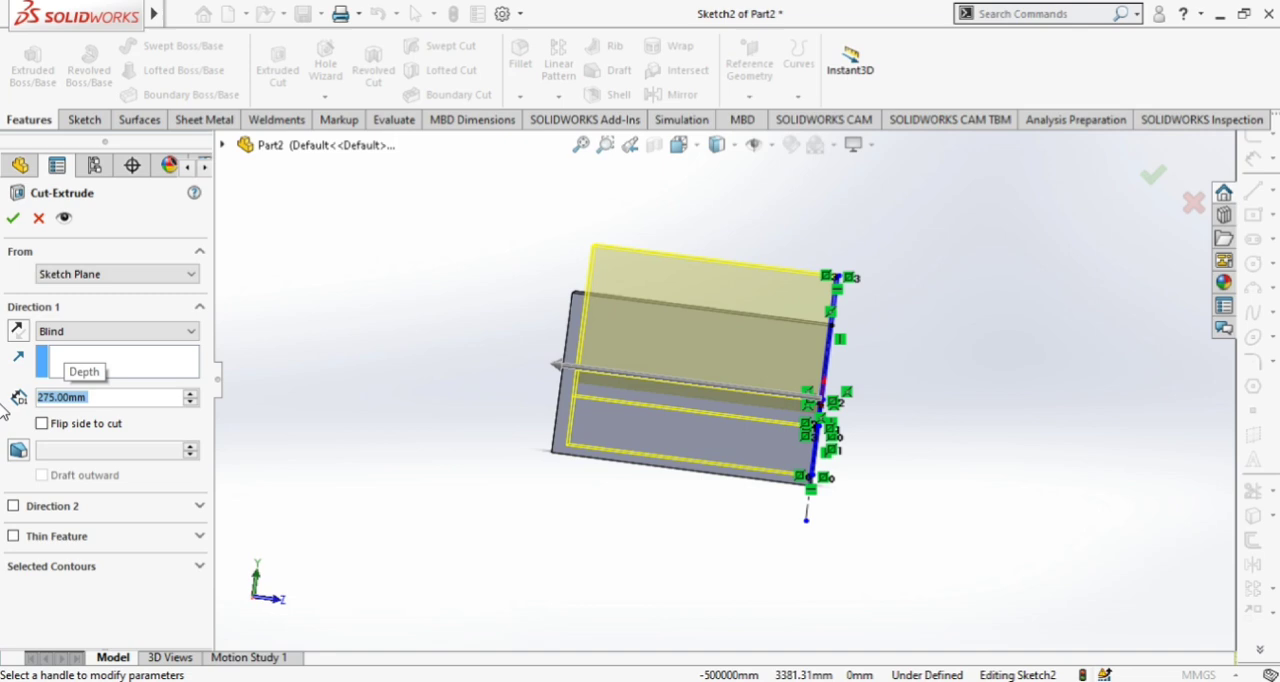
click(13, 219)
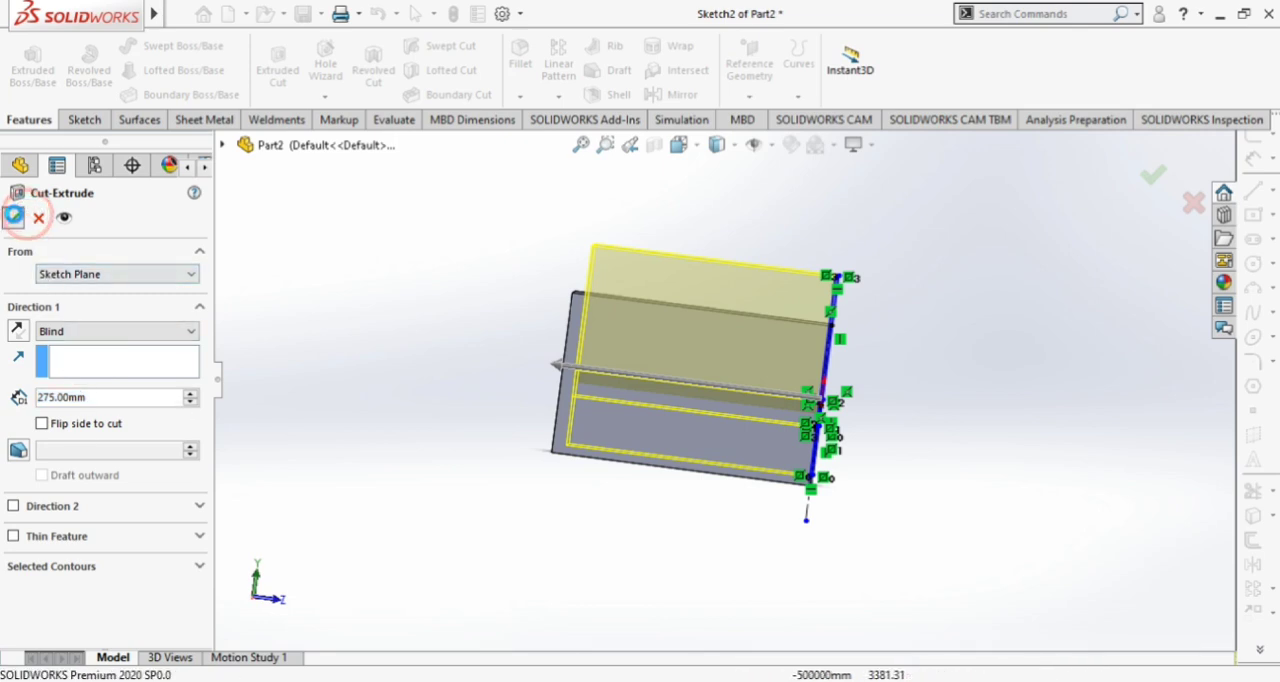
Start a sketch on the inner face of the back wall left by the cut and view it straight on
middle_drag(872, 393, 722, 361)
click(740, 348)
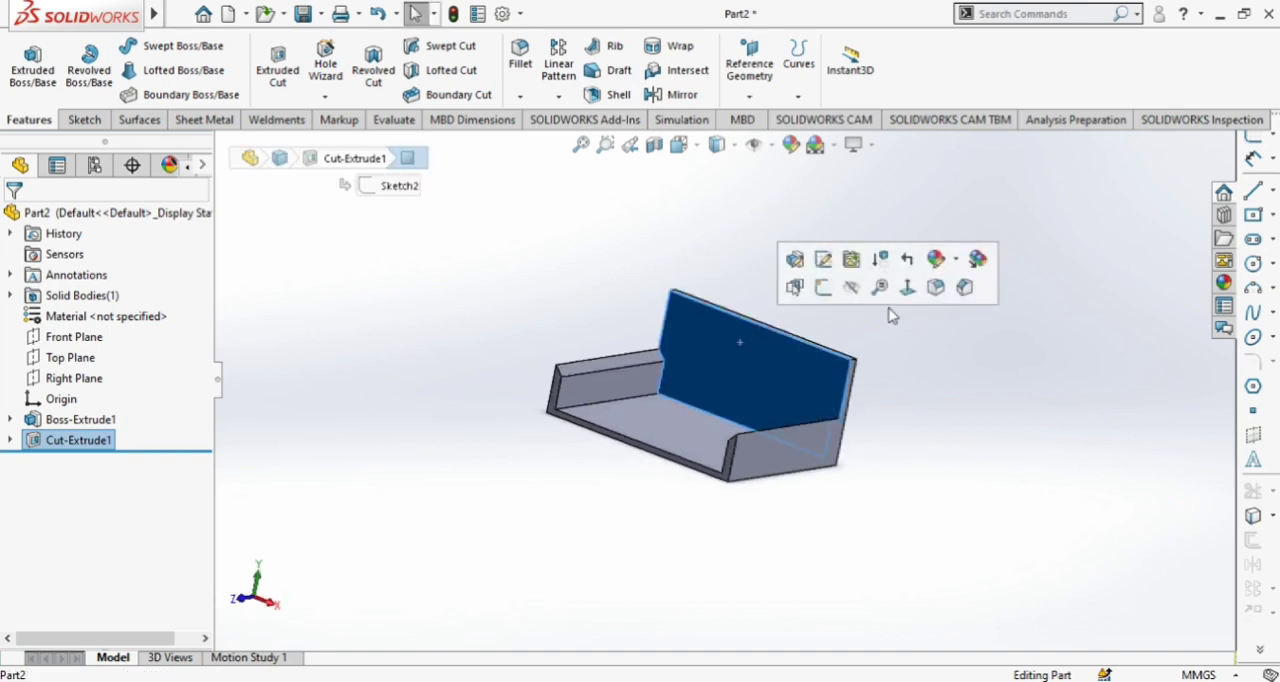
click(847, 289)
click(716, 145)
click(757, 172)
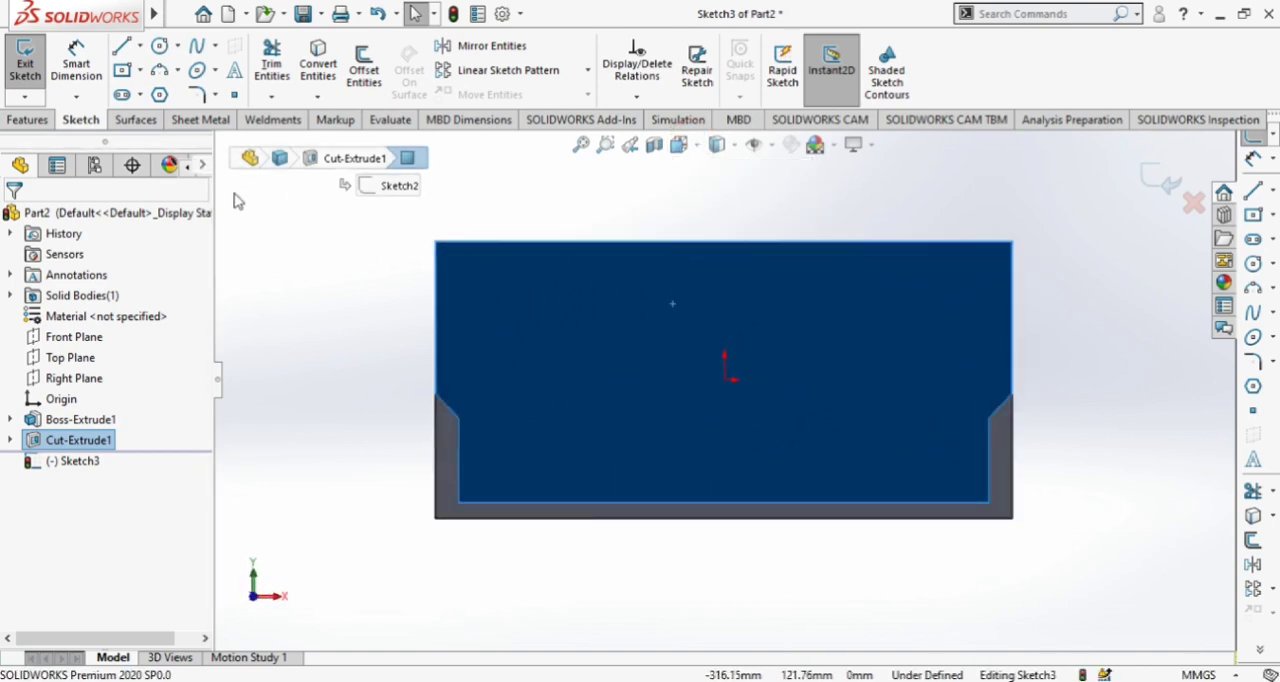
click(159, 70)
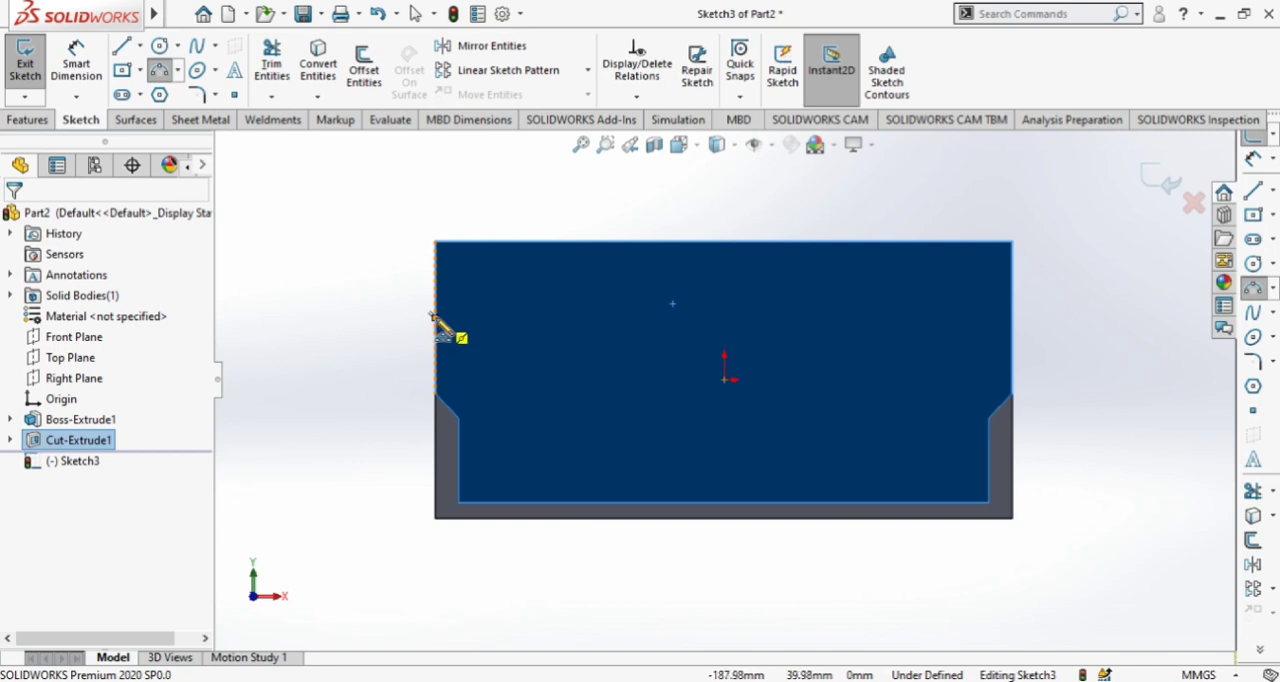
click(434, 318)
key(Escape)
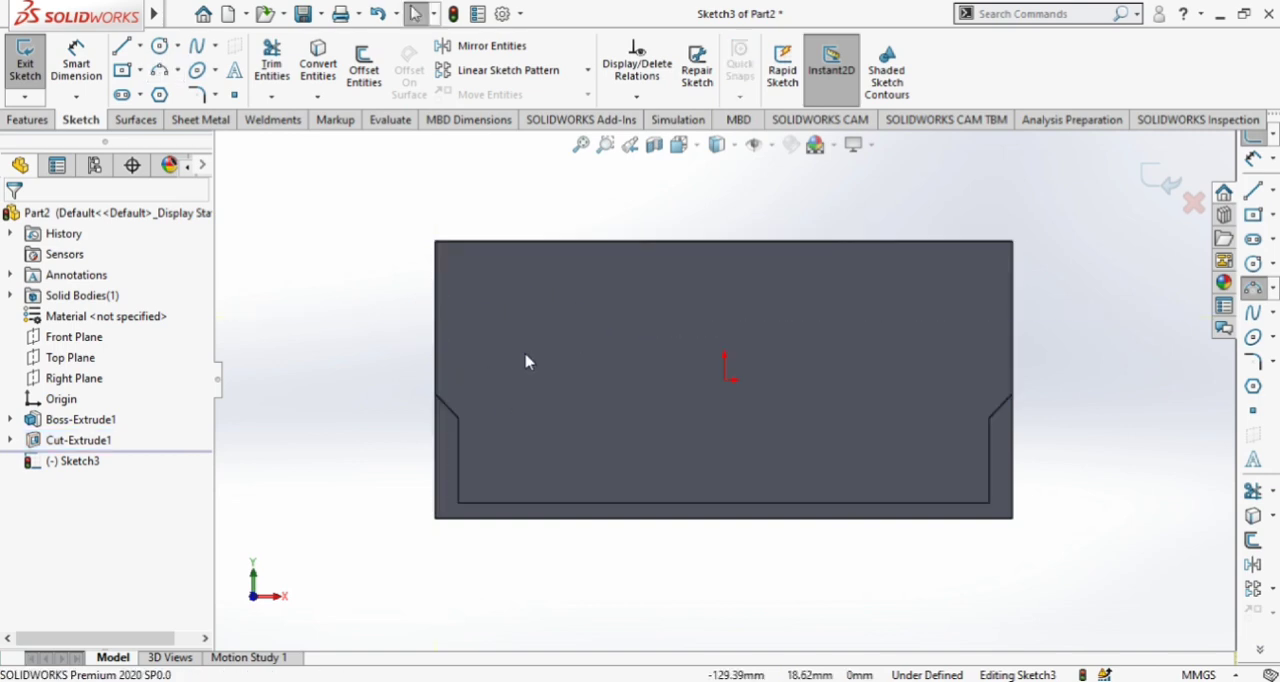
Draw a shallow upward-bulging three-point arc between the back wall's left and right edges, spanning 375 mm at a level just above the origin
click(159, 70)
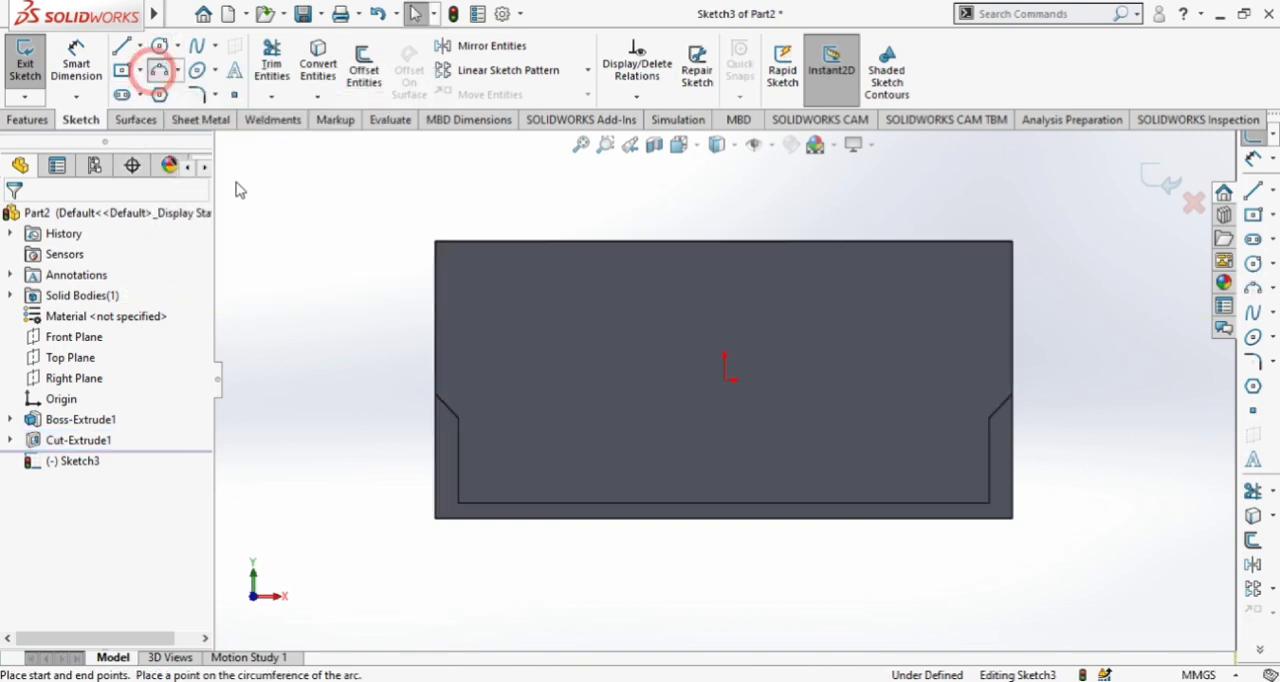
click(434, 354)
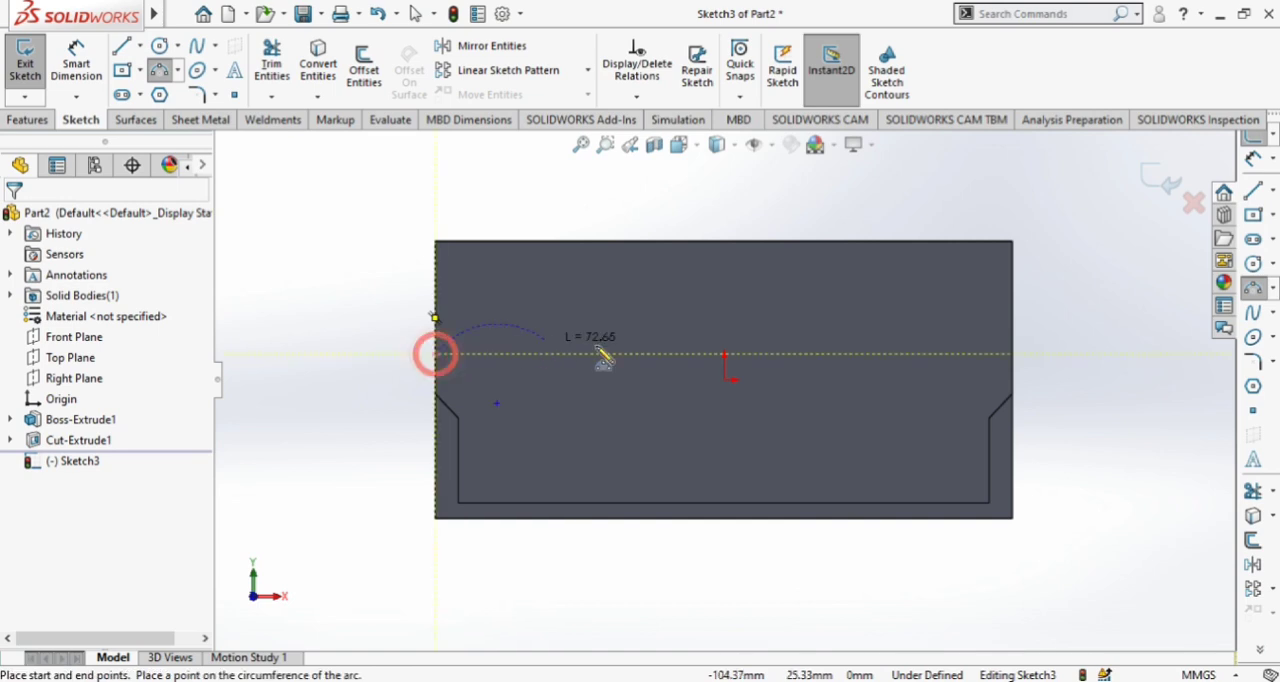
click(1013, 354)
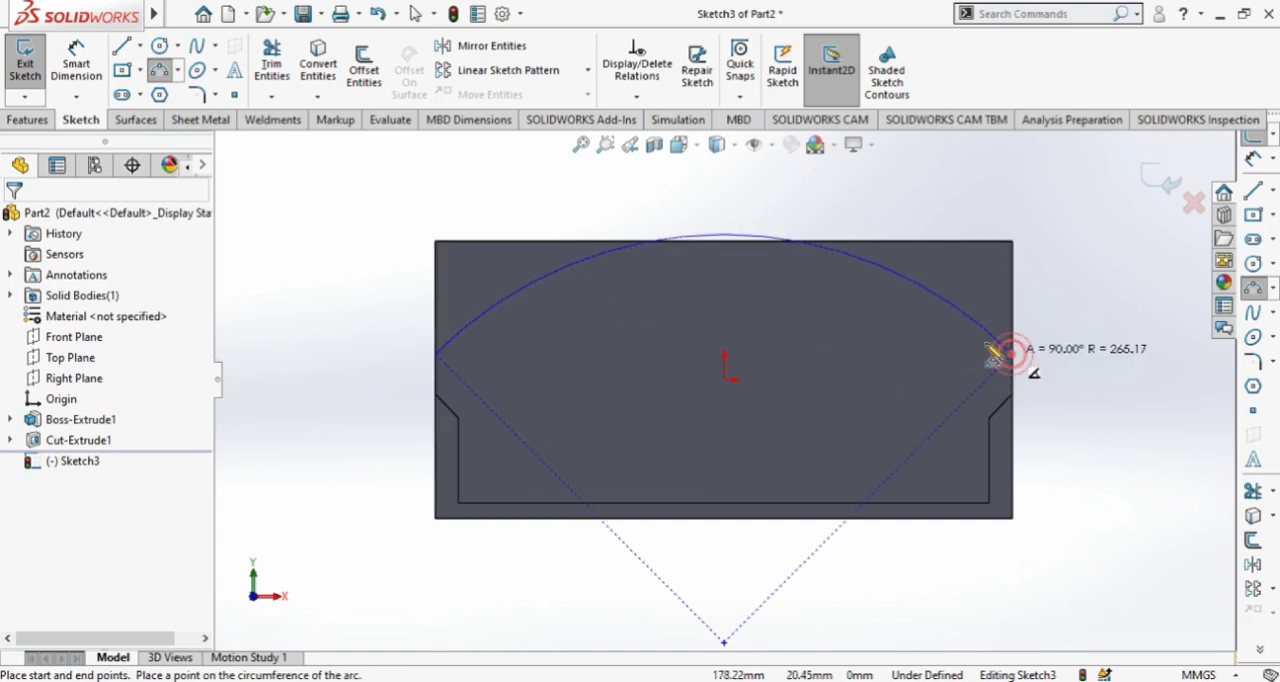
click(911, 344)
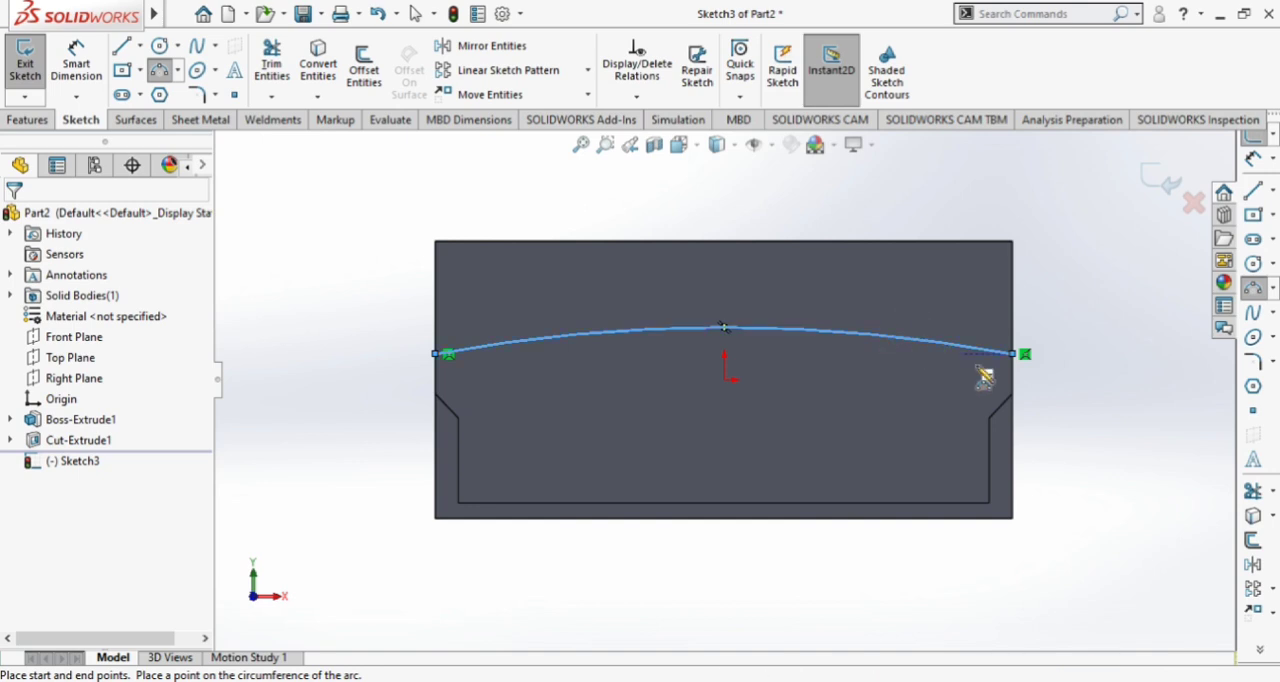
Enclose the area above the arc with four connected lines running from its left endpoint outside the block to its right endpoint
key(Escape)
click(131, 47)
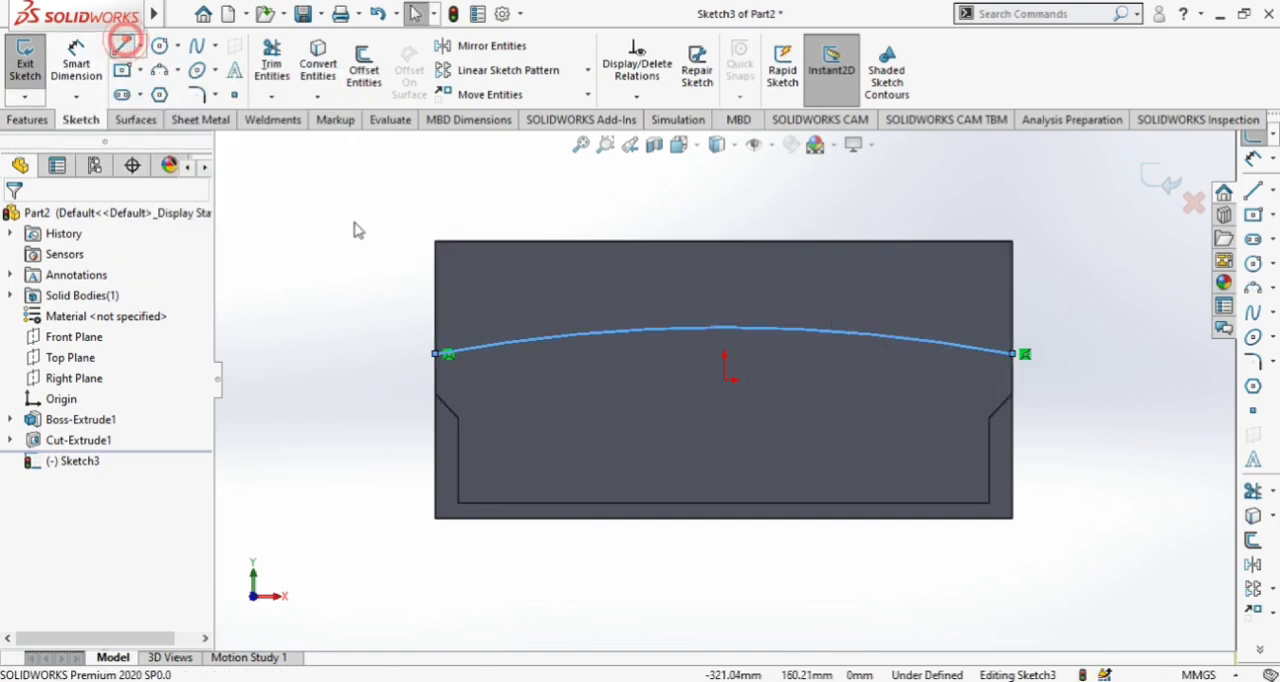
click(437, 355)
click(333, 205)
click(579, 189)
click(1053, 205)
click(1013, 354)
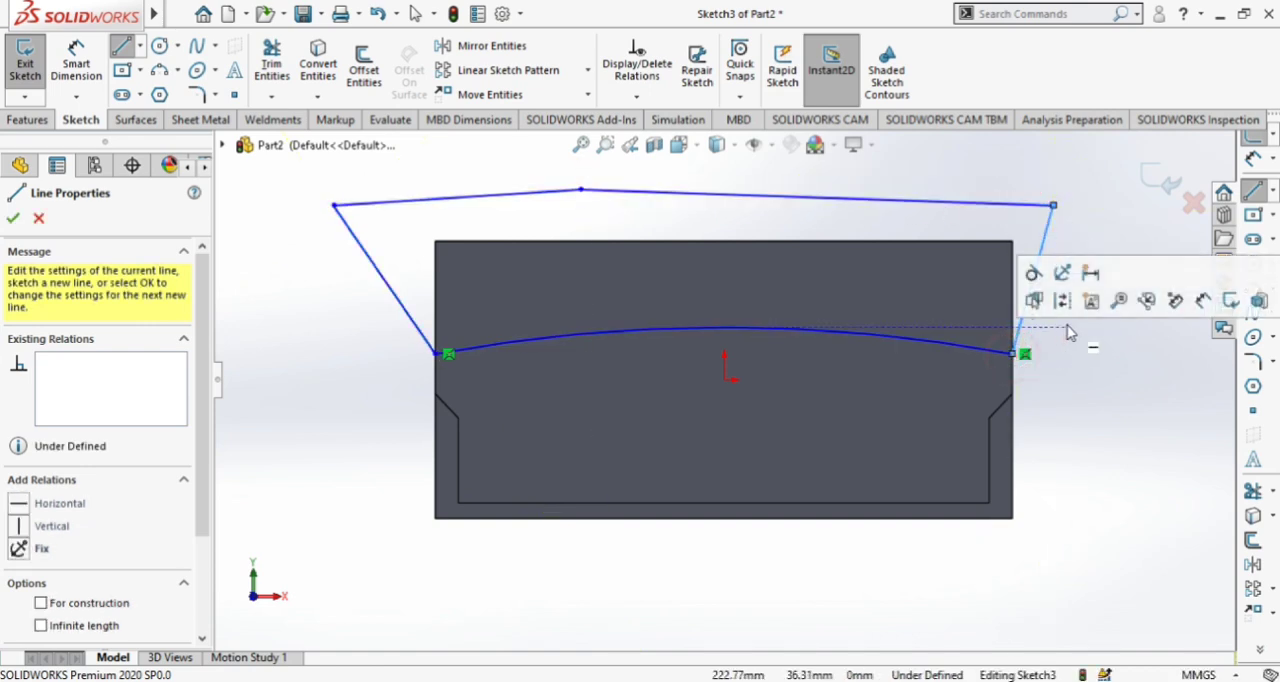
key(Escape)
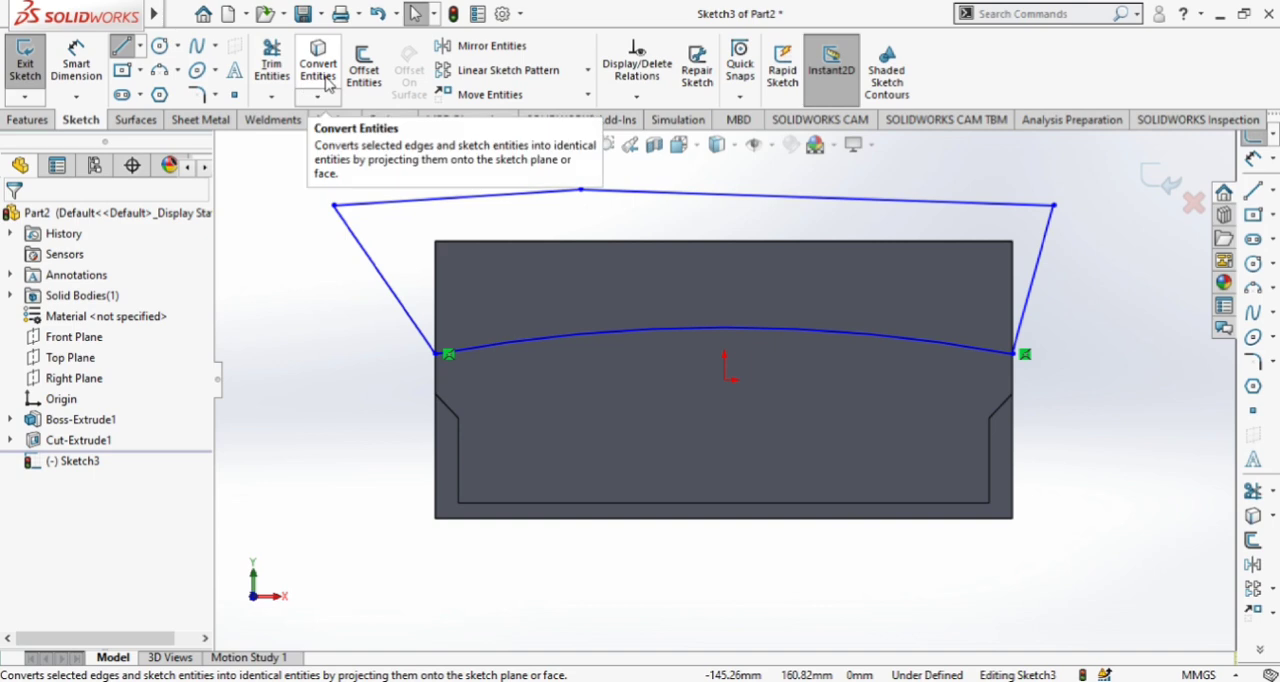
click(123, 47)
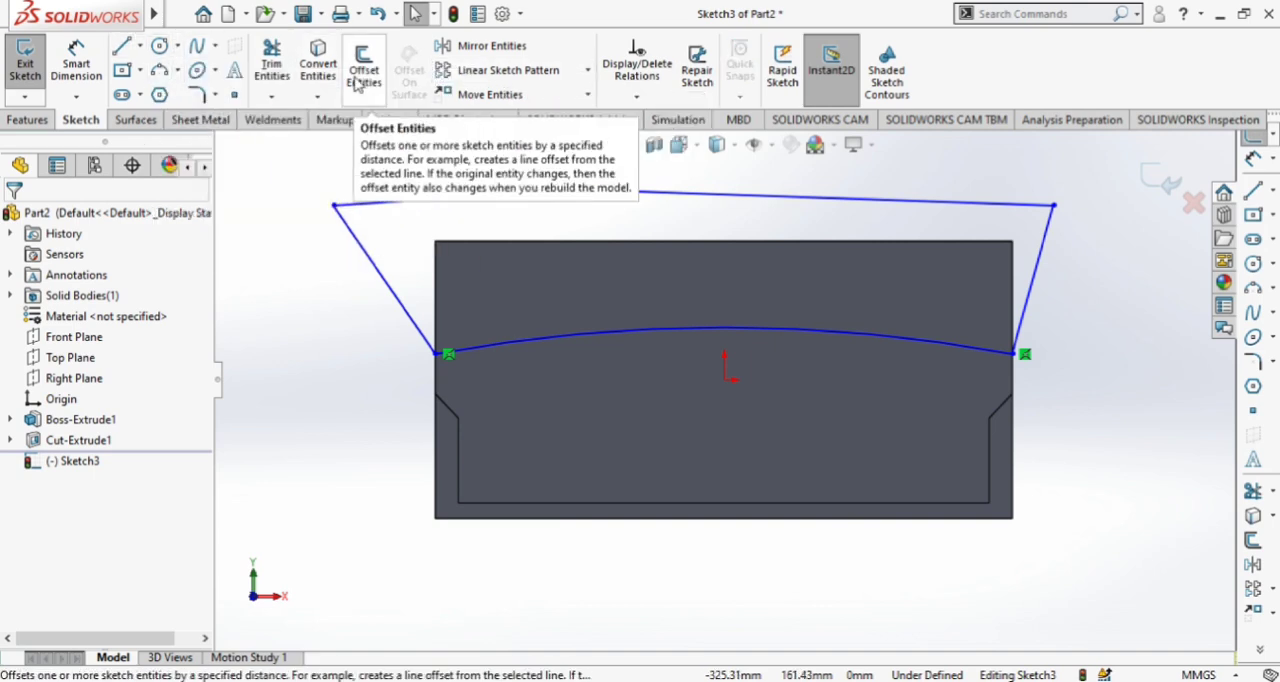
Dimension the arc's radius and set it to 1025 mm
click(86, 72)
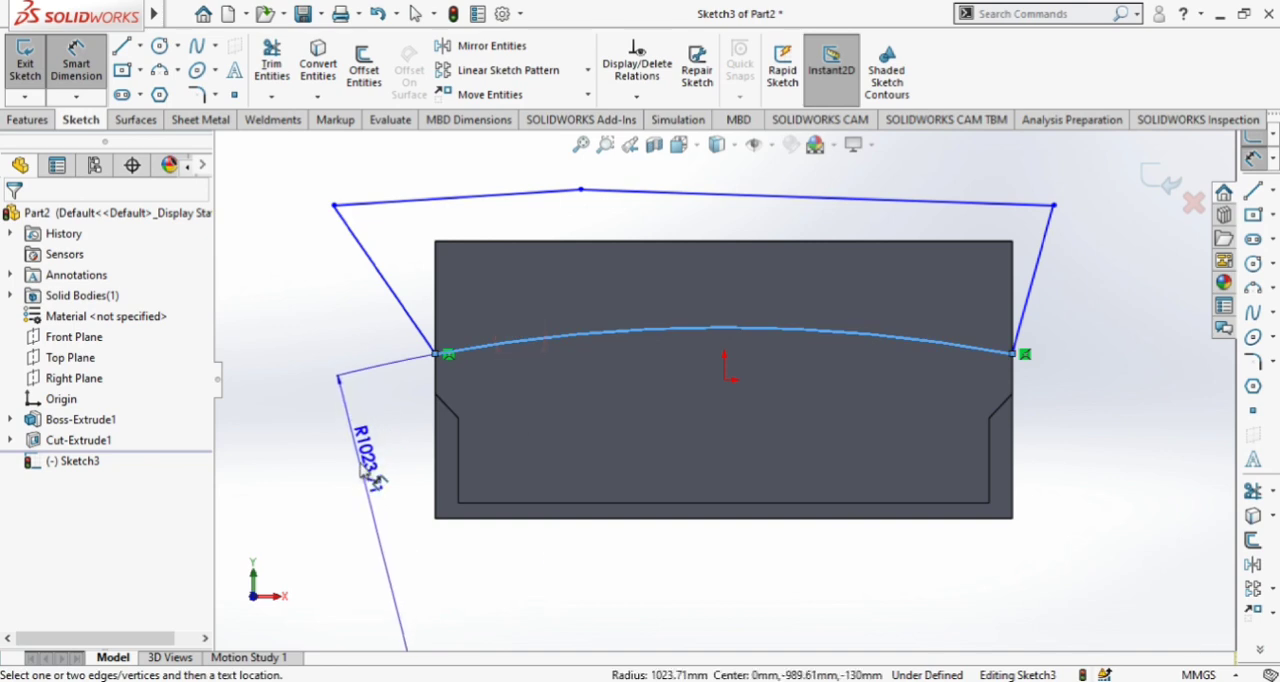
click(362, 468)
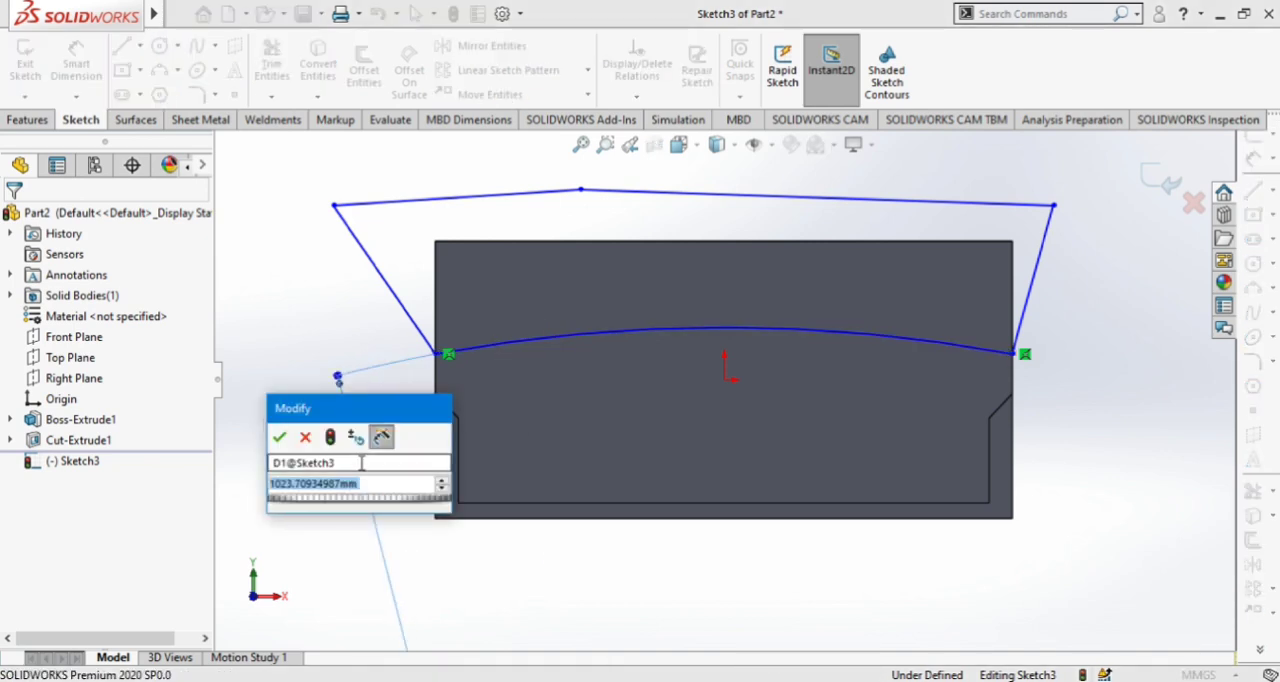
text(102)
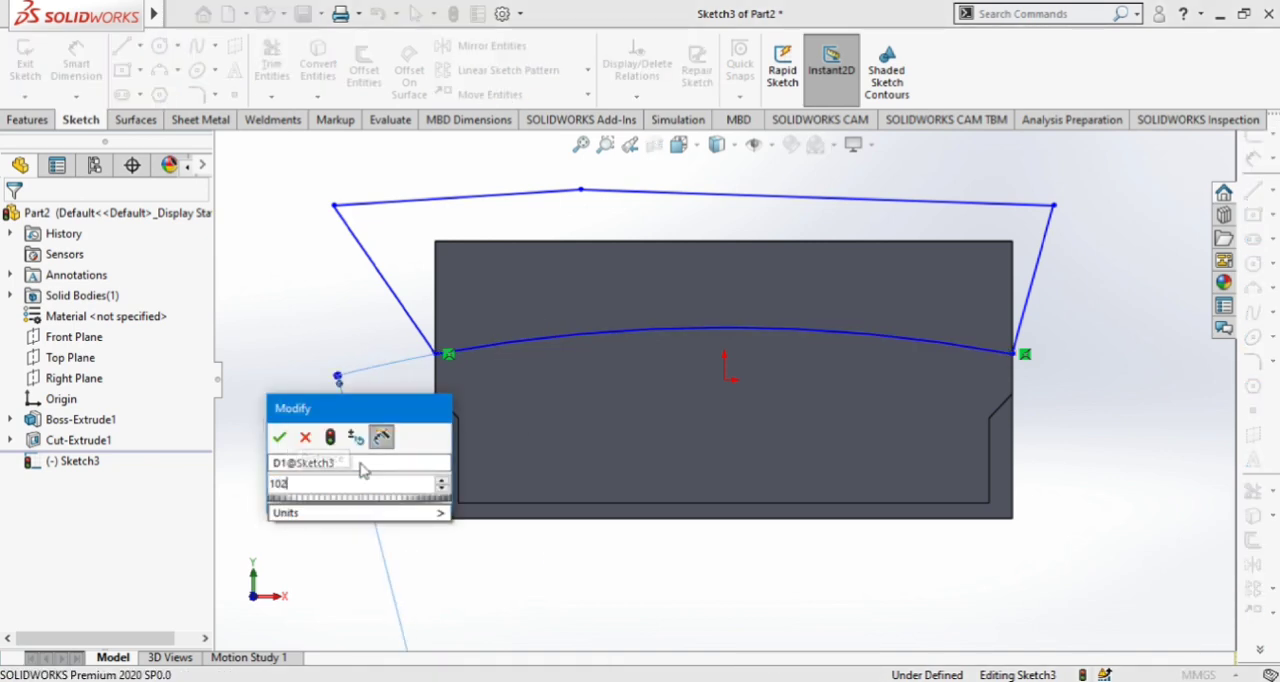
text(5)
key(Return)
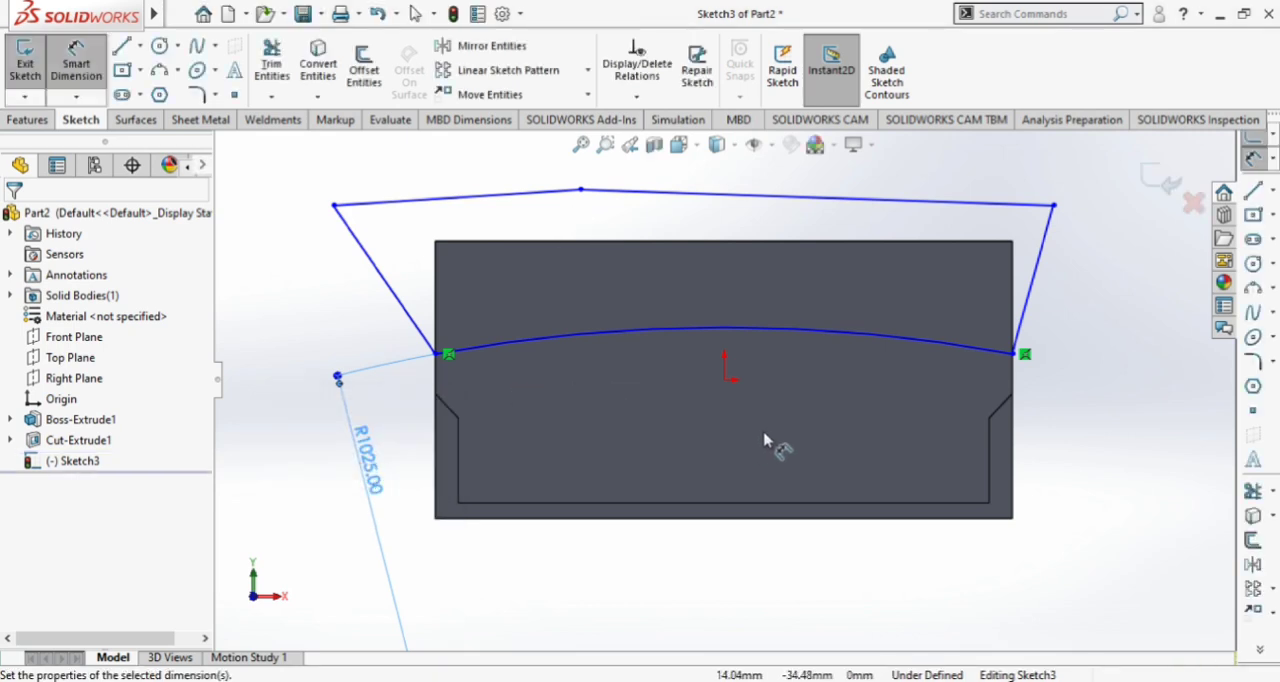
Cut-extrude the closed profile above the arc through the back wall with a blind depth of 275 mm
click(36, 122)
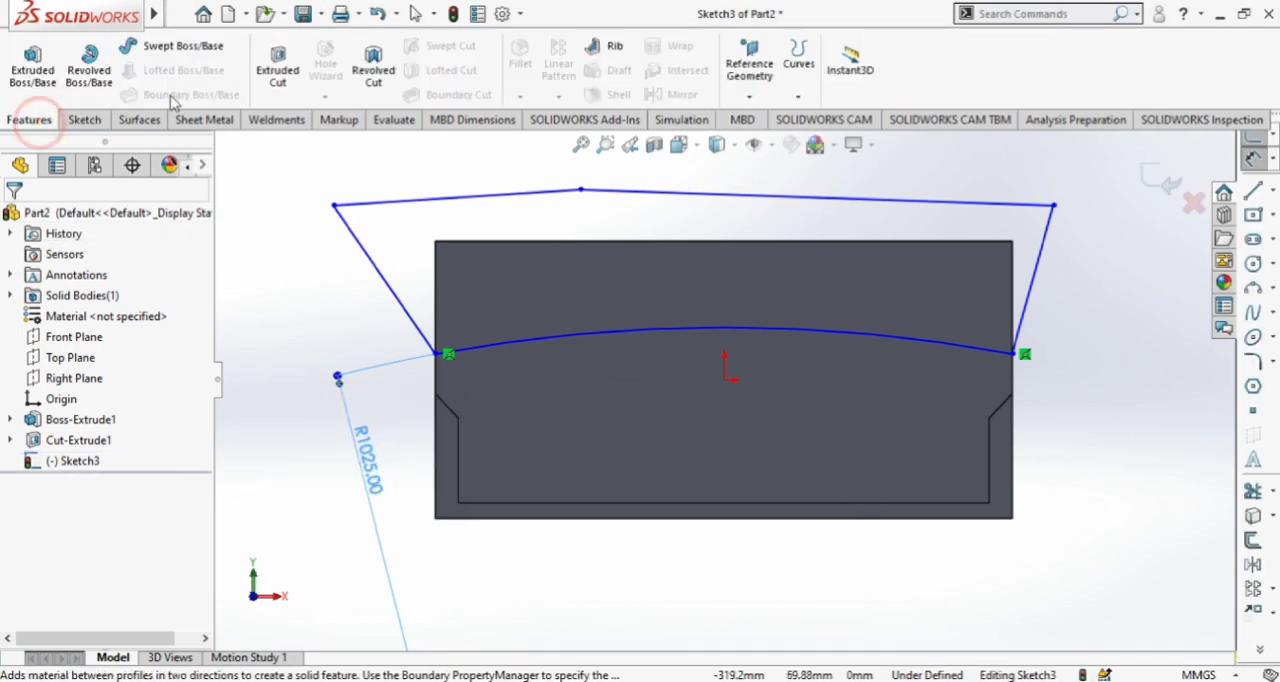
click(264, 70)
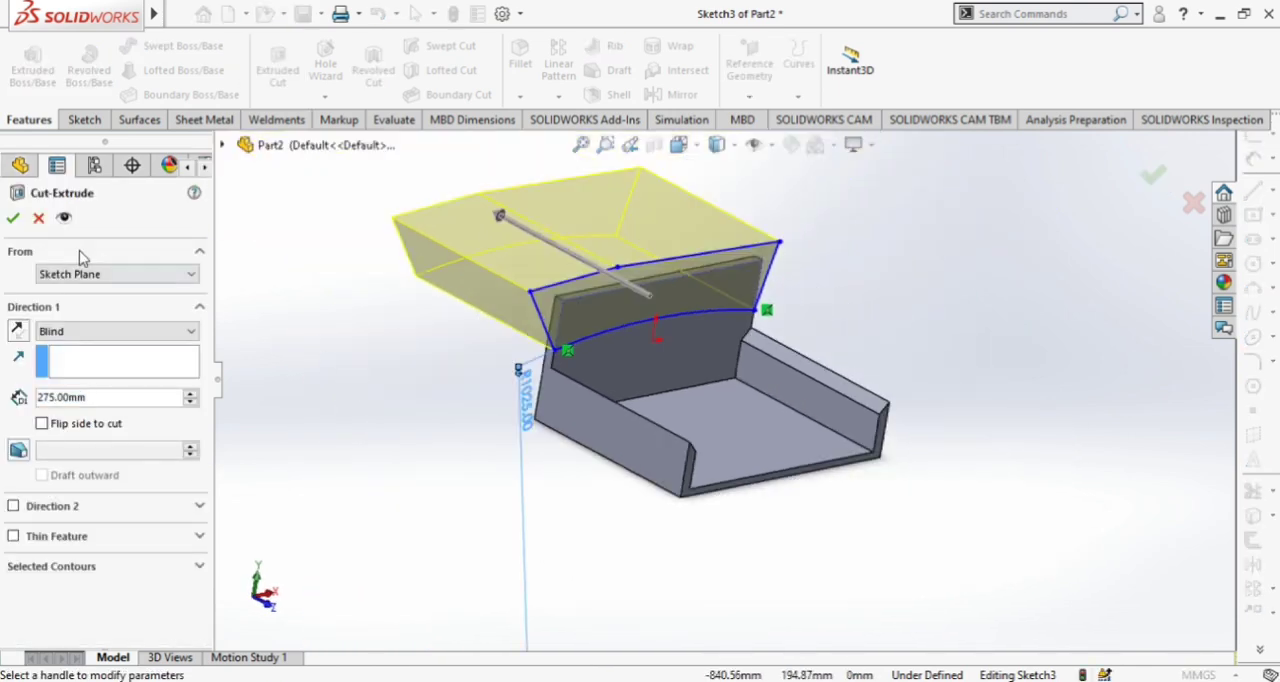
click(12, 219)
Start a sketch on the part's outer side face and view it straight on
middle_drag(537, 373, 750, 300)
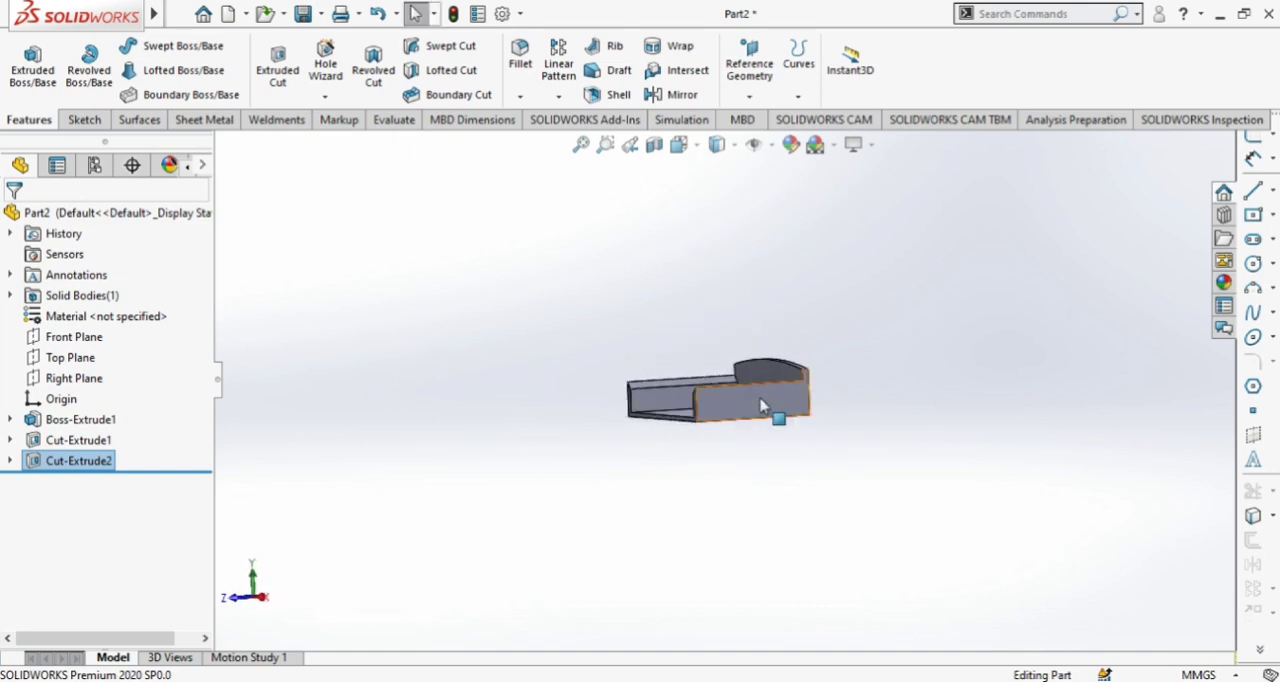
click(759, 397)
click(842, 341)
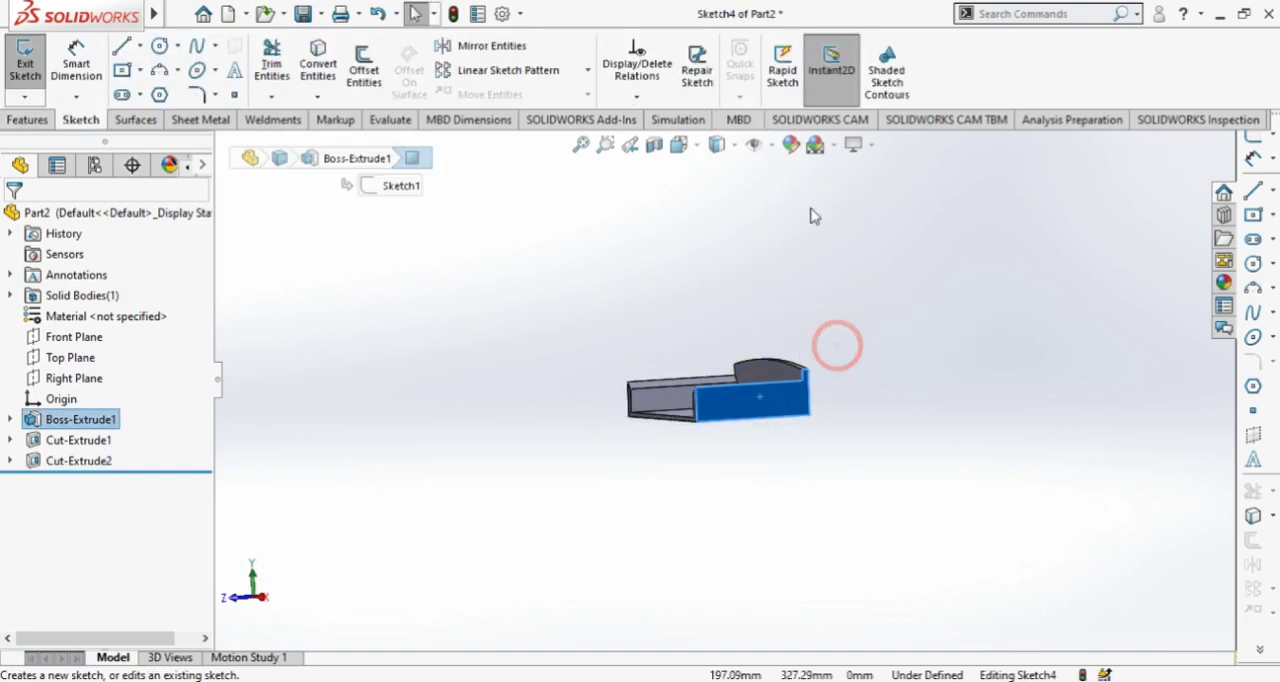
click(700, 146)
click(684, 147)
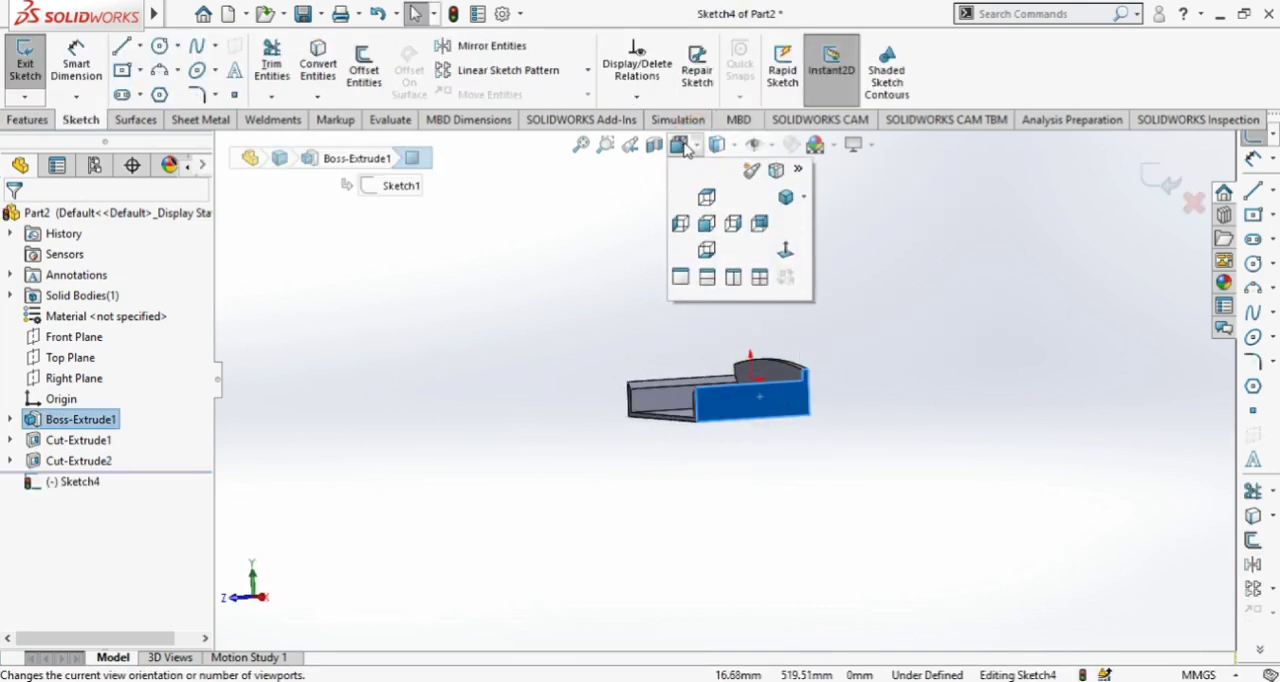
click(785, 252)
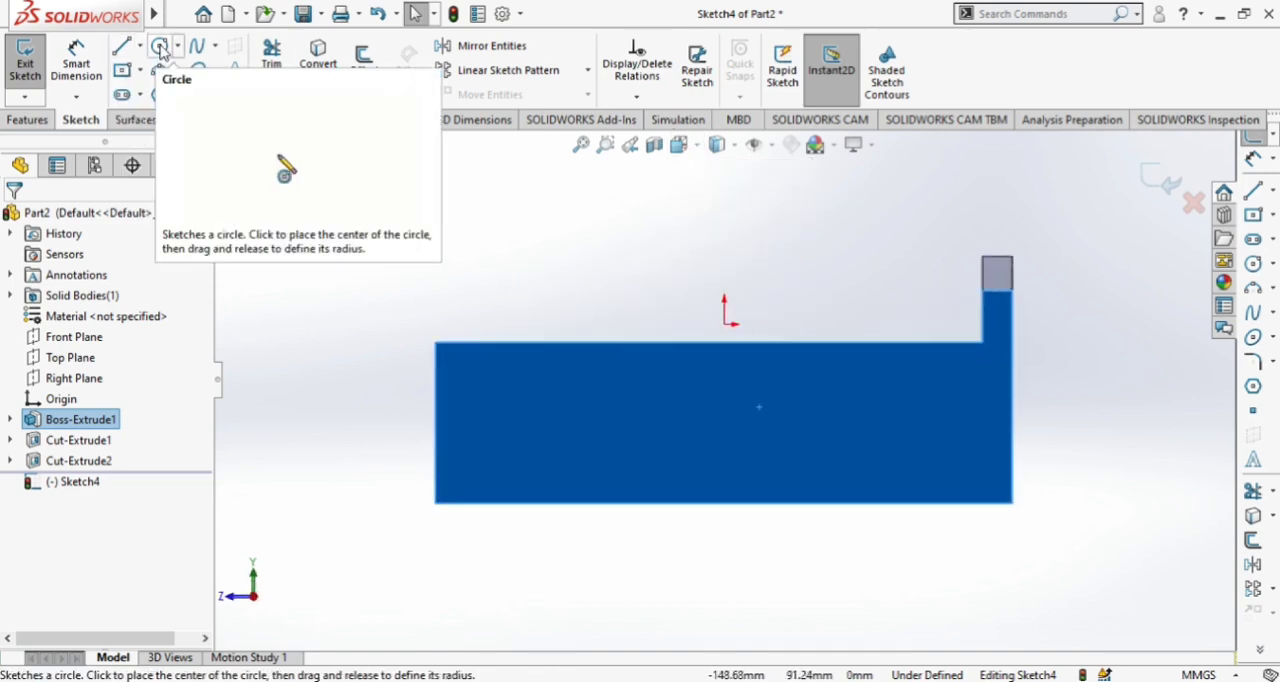
Draw a line about 144 mm long from the side face's lower front corner diagonally up toward the middle of its upper edge
click(121, 46)
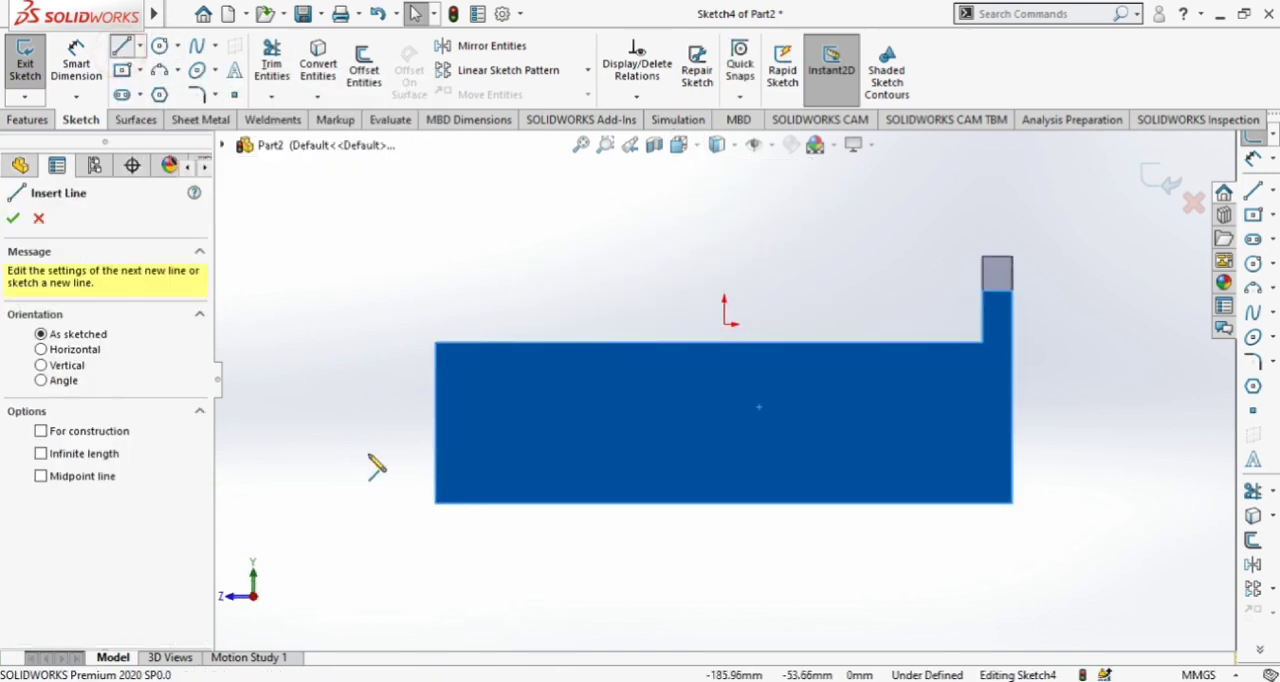
click(435, 503)
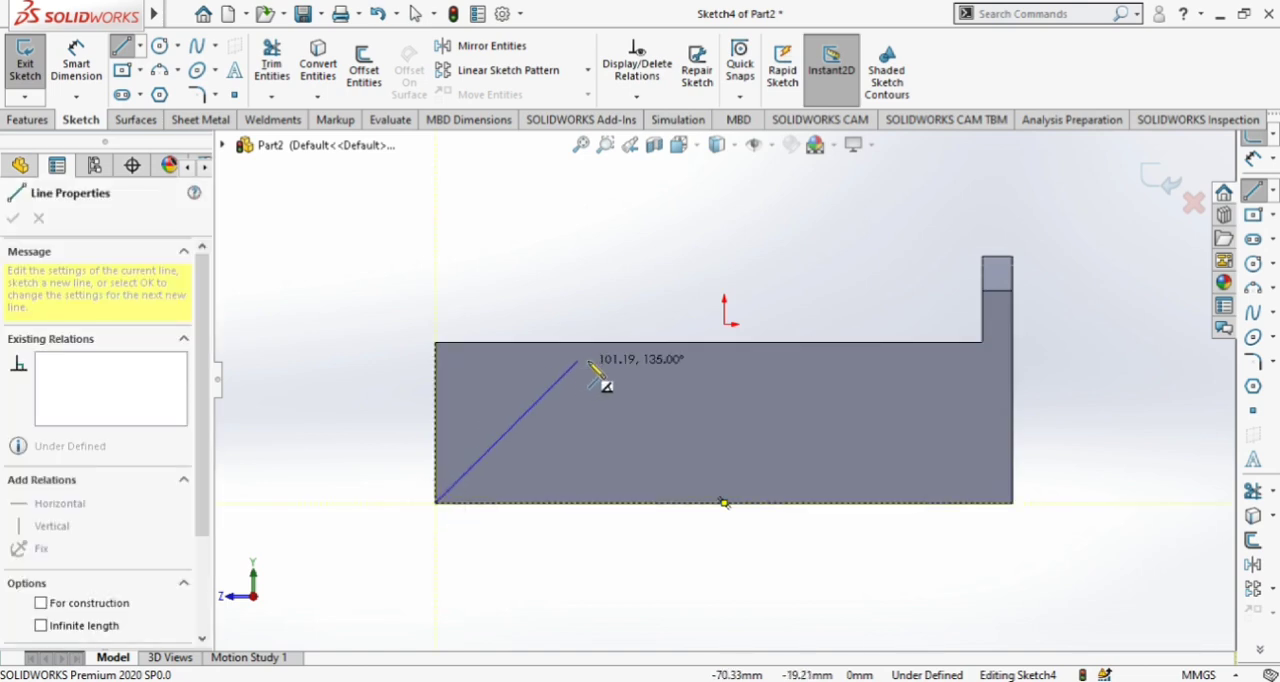
click(684, 362)
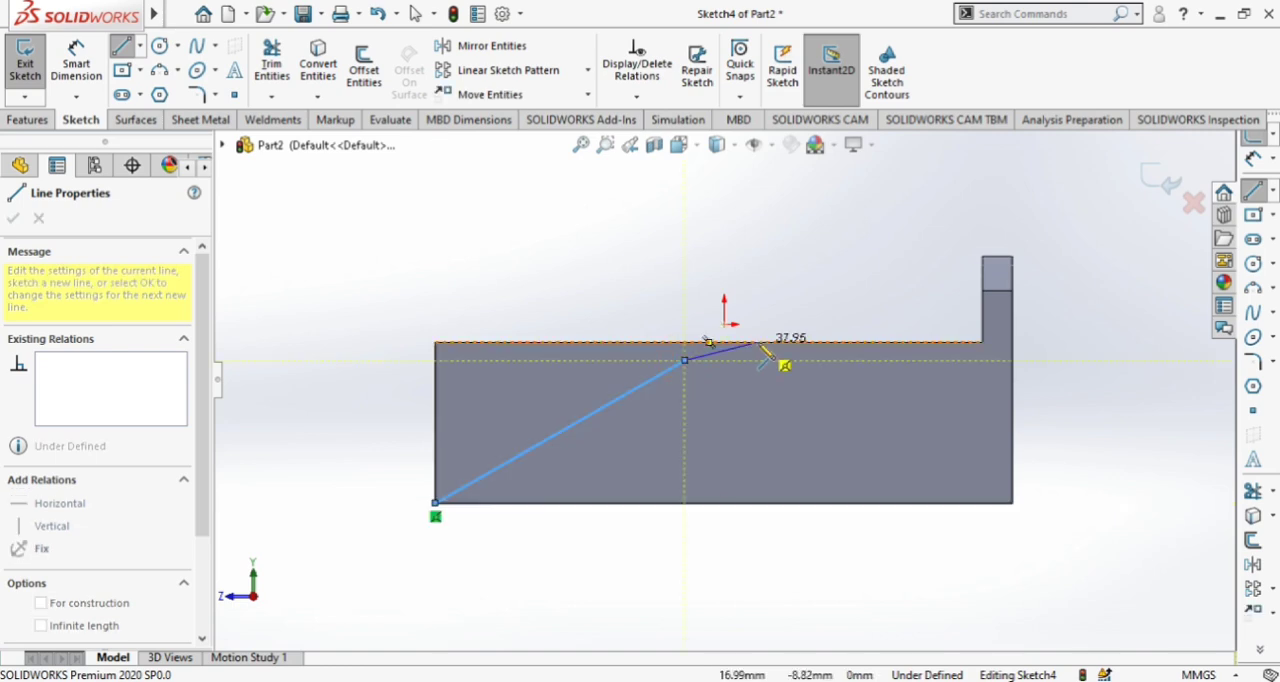
key(Escape)
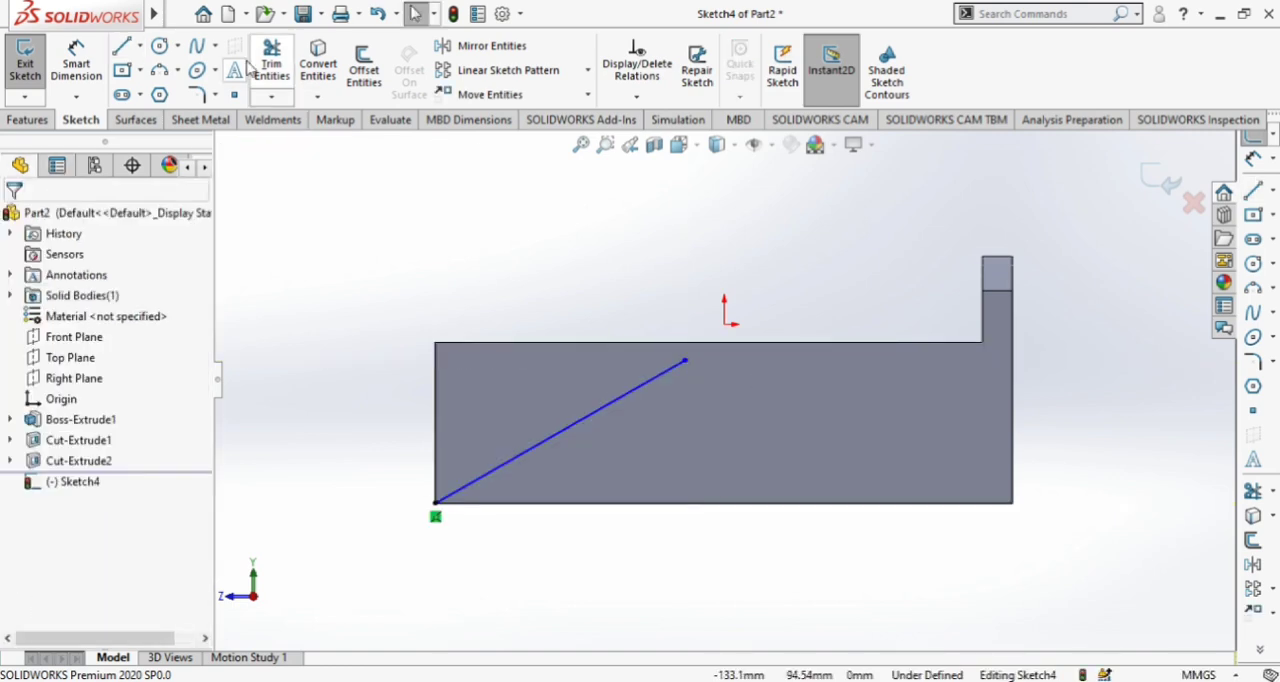
Draw a nearly flat three-point arc of about 1976 mm radius from the line's upper end to above the side wall, short of the back wall
click(163, 72)
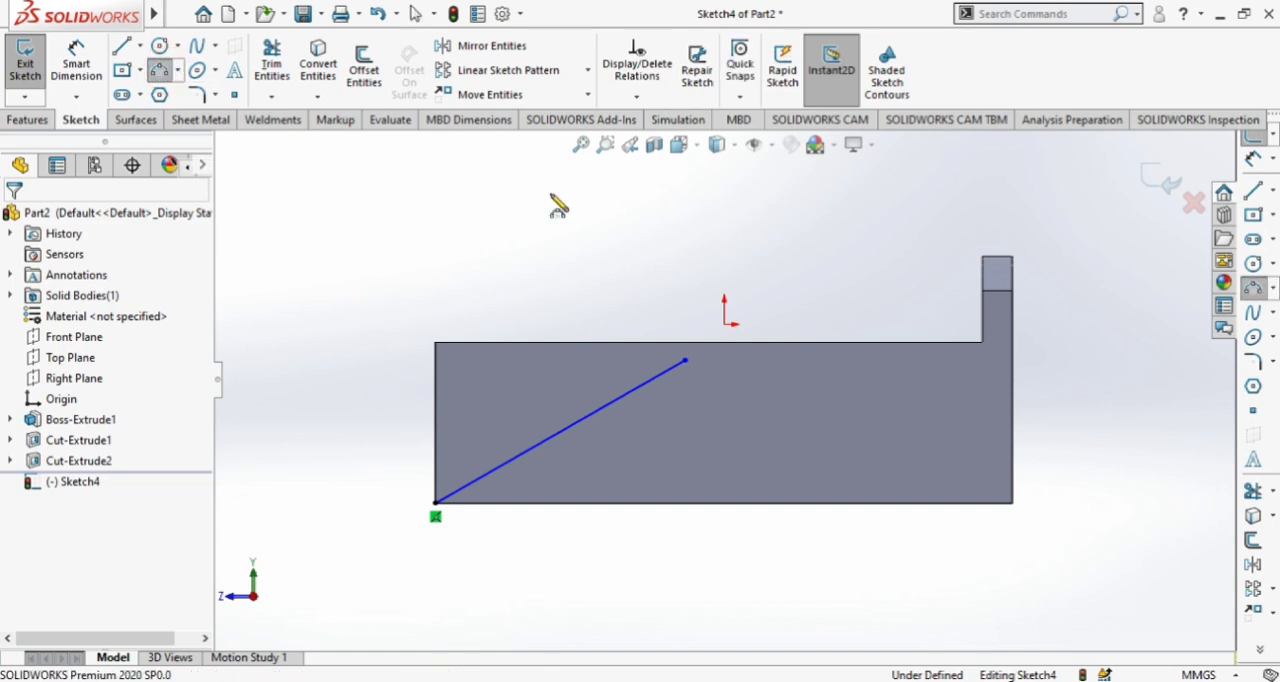
click(684, 361)
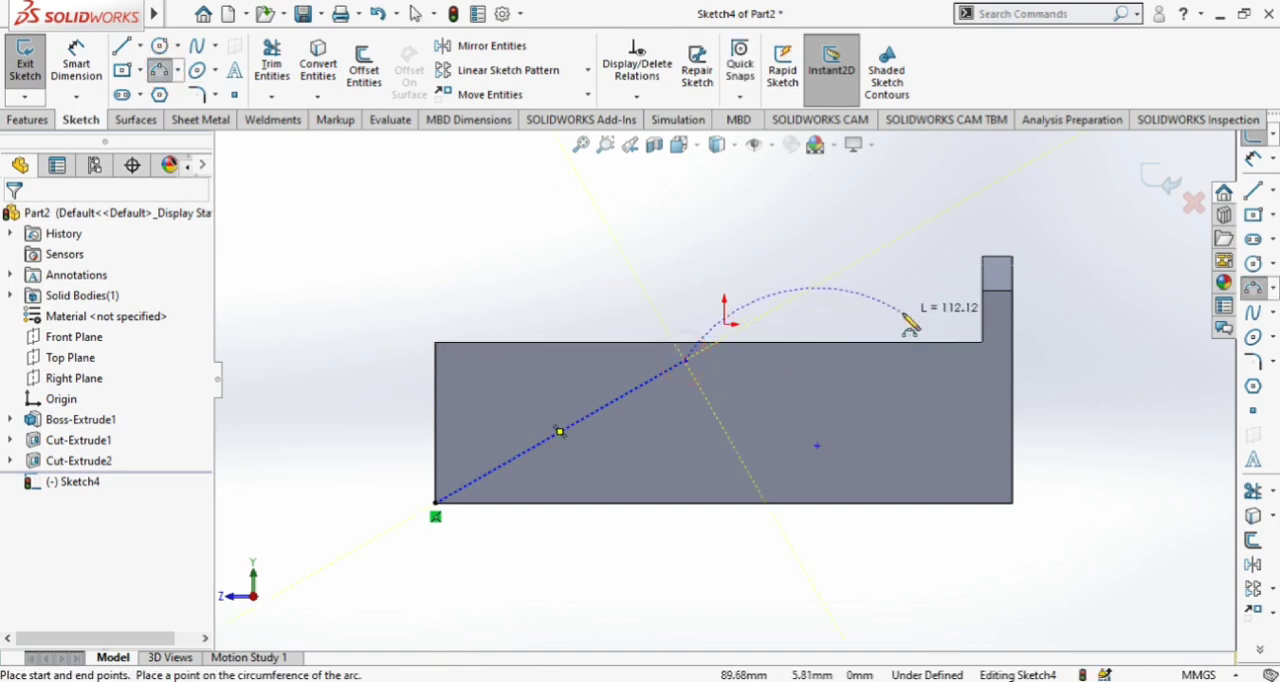
click(923, 310)
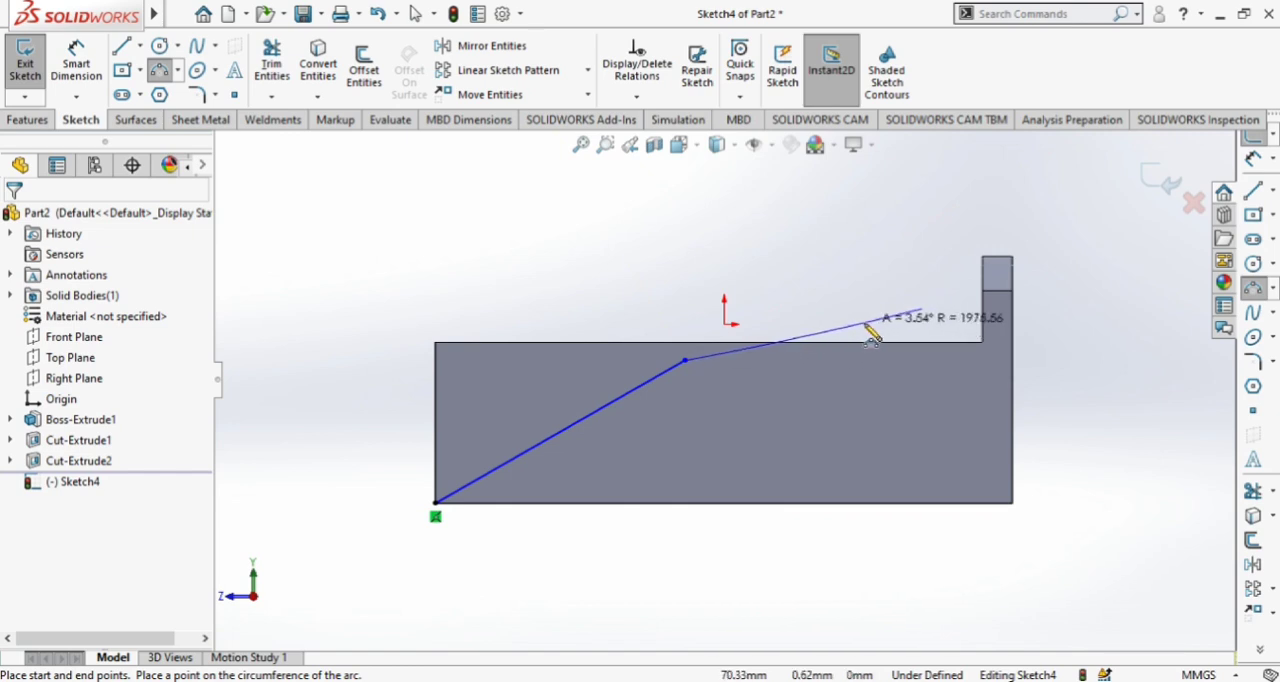
click(863, 322)
scroll(812, 318, down, 2)
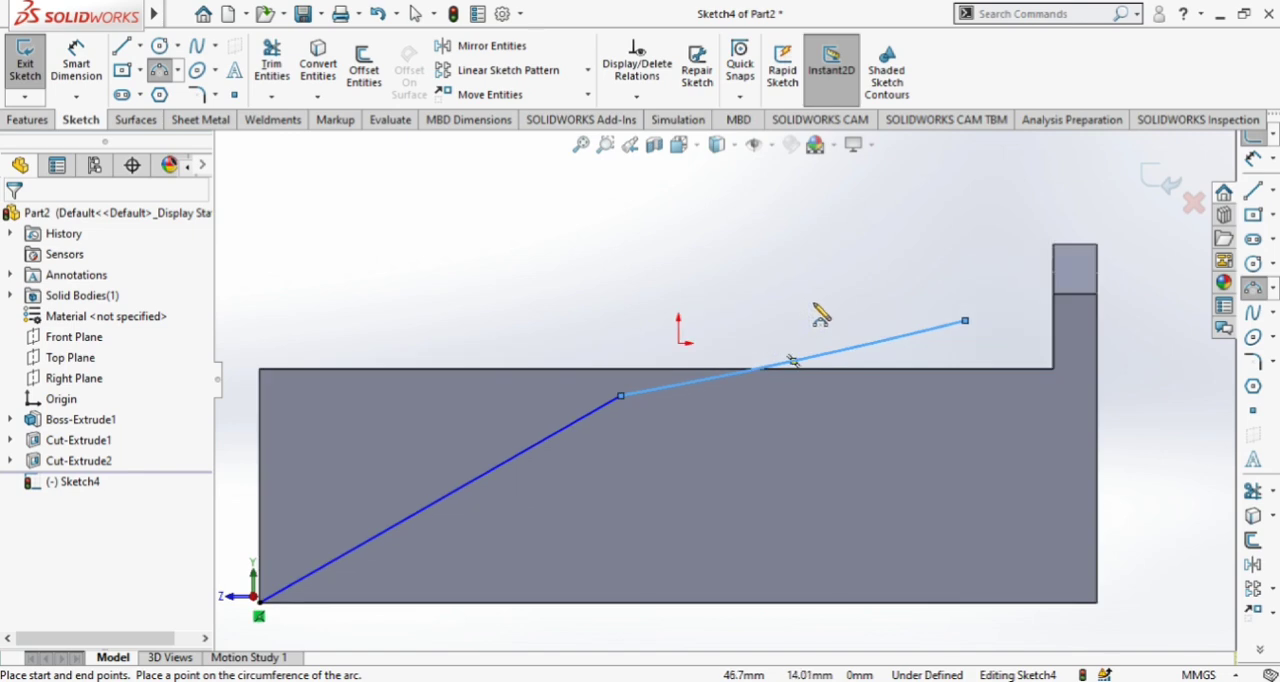
scroll(837, 400, up, 2)
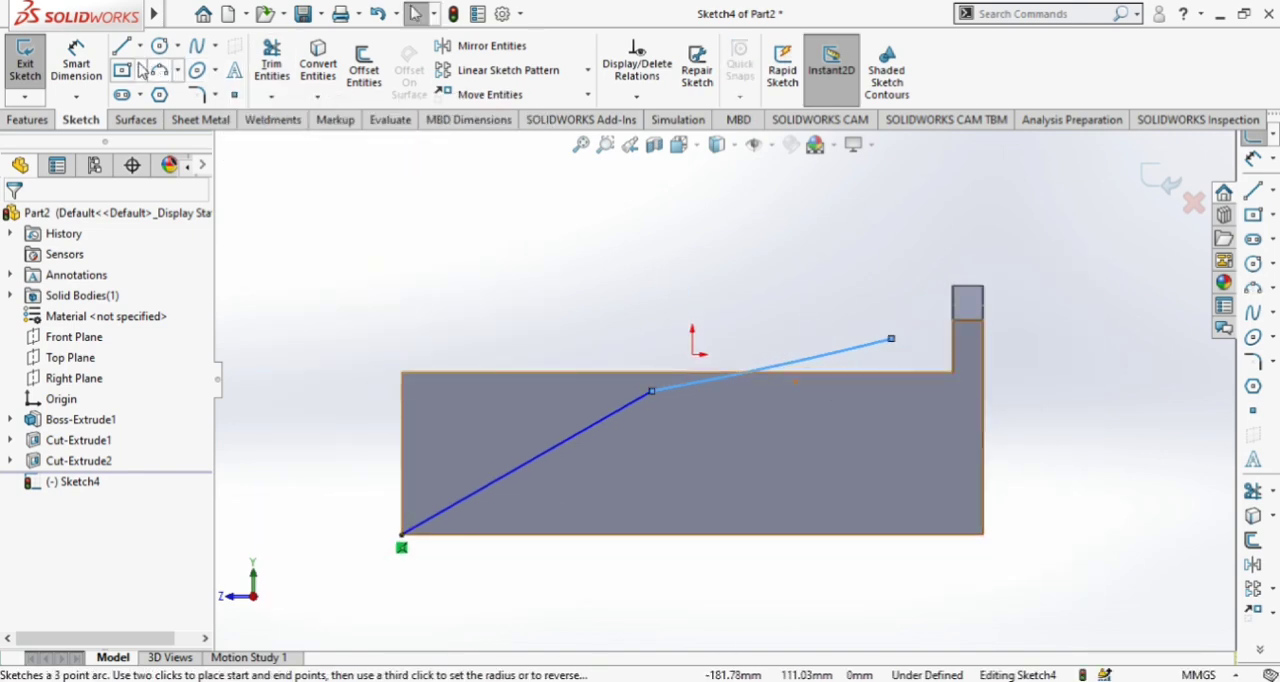
Dimension the angle between the diagonal line and the face's bottom edge as 31°
click(76, 62)
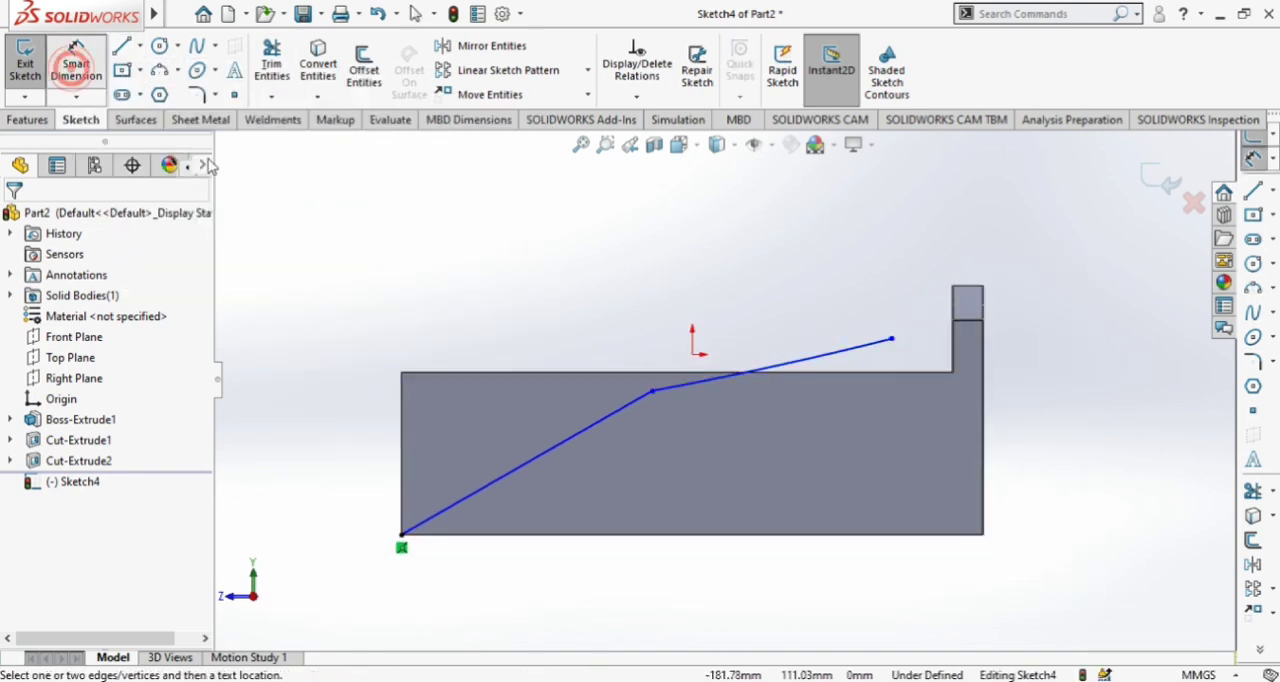
click(540, 462)
click(580, 537)
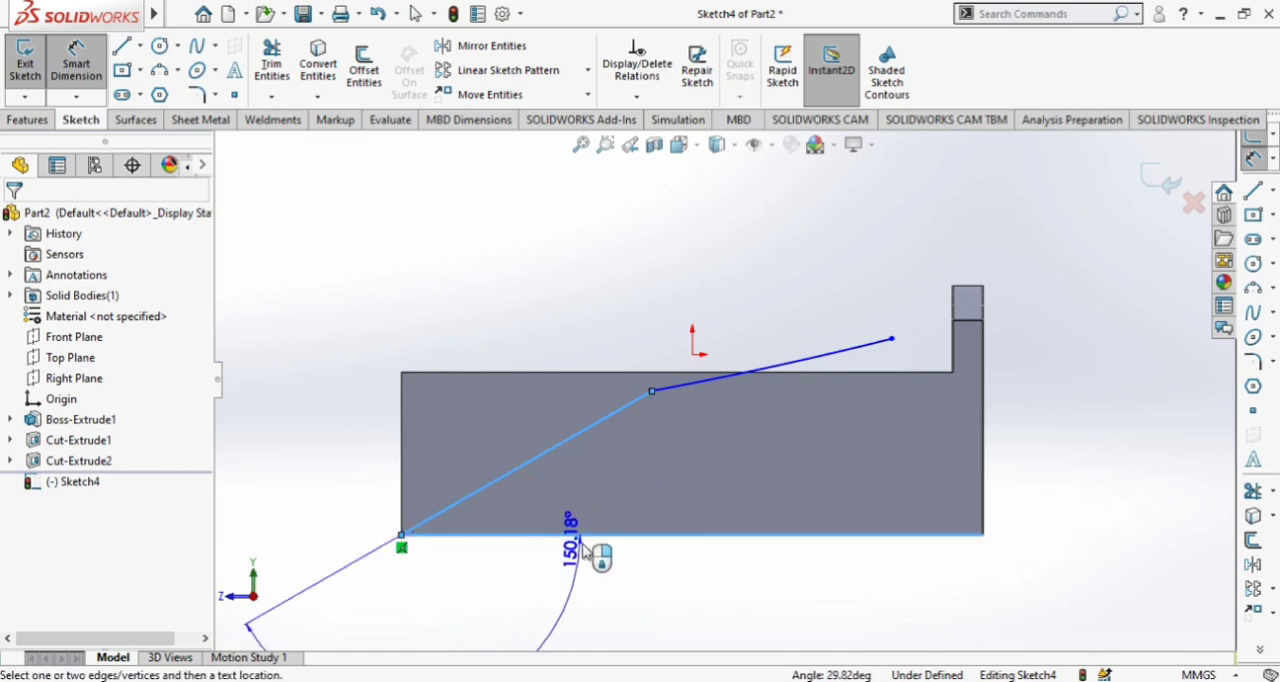
click(645, 498)
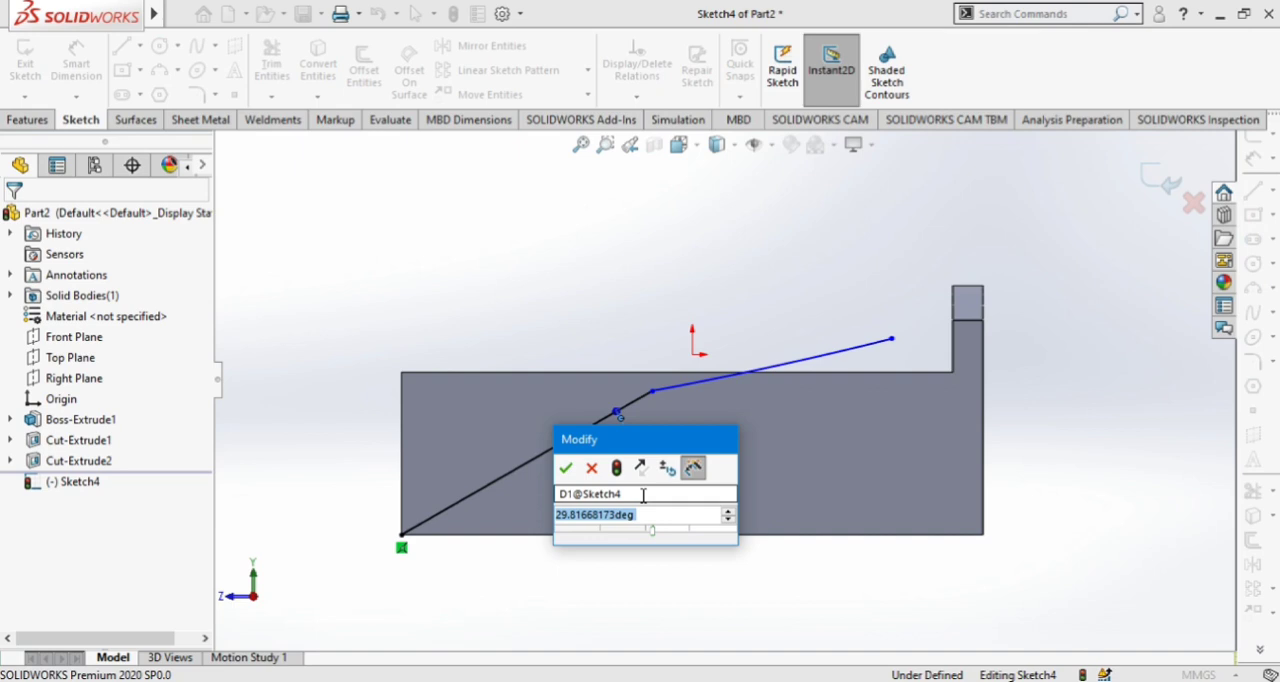
text(31)
key(Return)
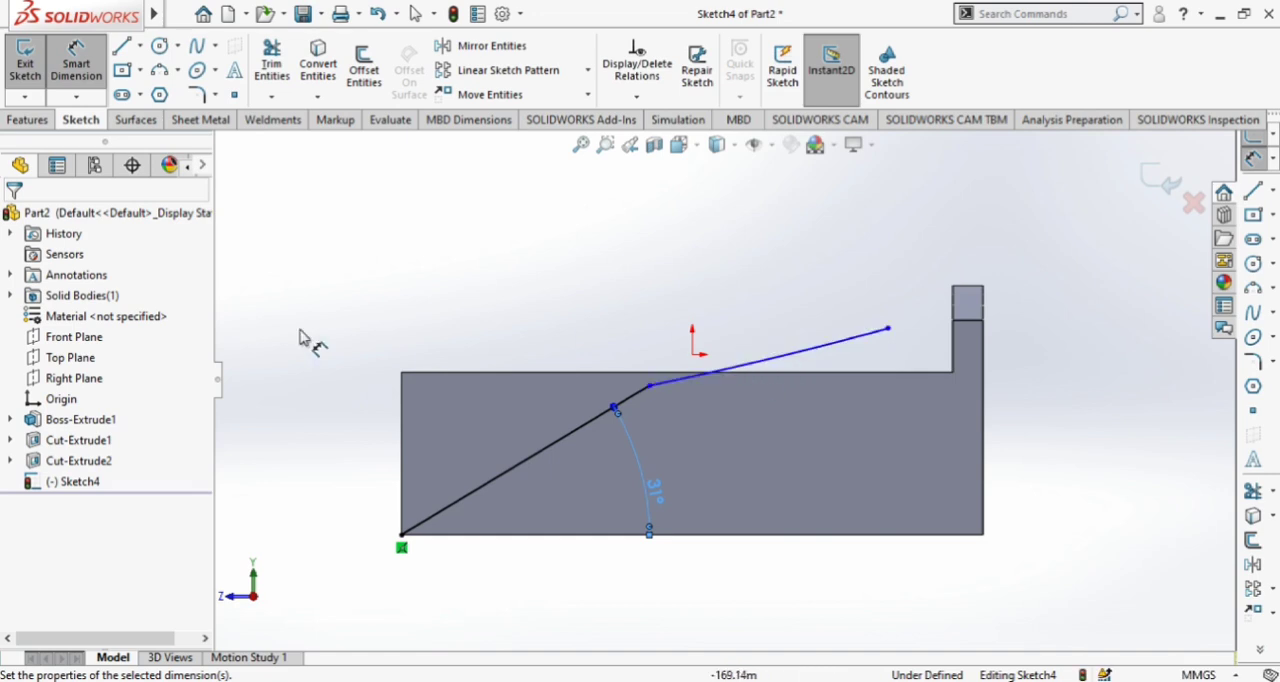
Dimension the vertical distance between the shallow arc's center and the face's bottom edge as 2010 mm
scroll(766, 394, down, 3)
click(614, 259)
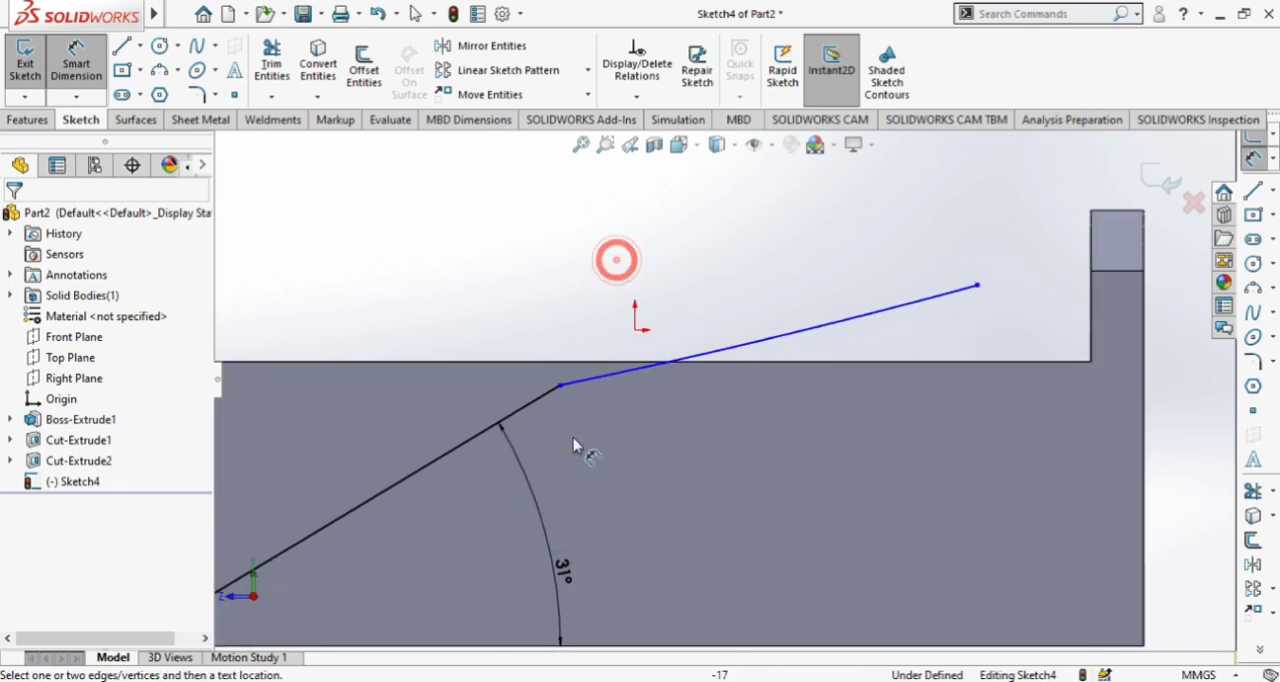
click(610, 392)
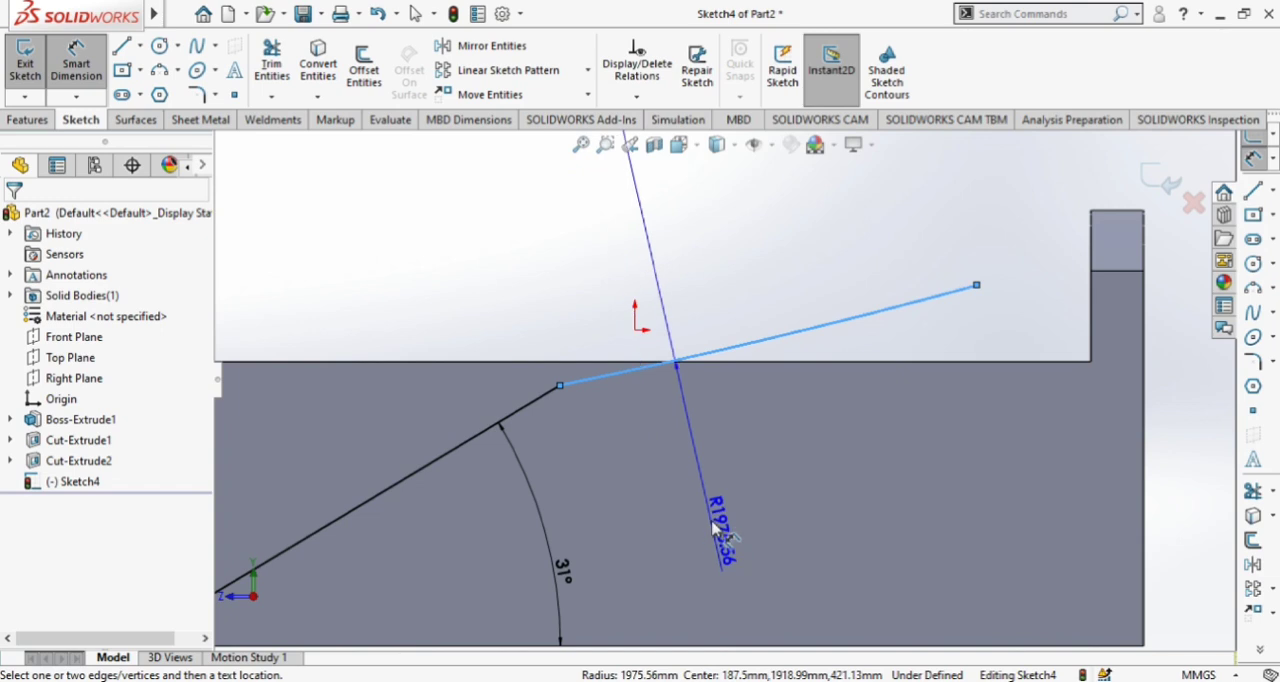
scroll(640, 529, up, 2)
click(696, 534)
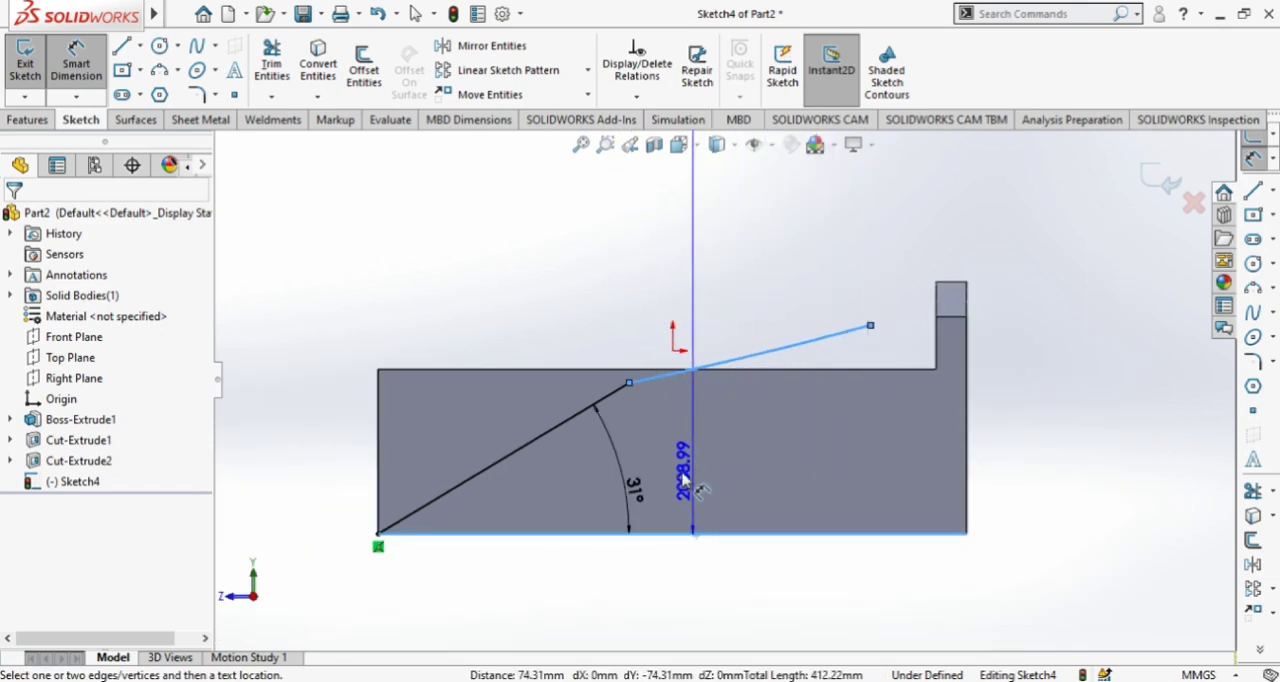
click(682, 480)
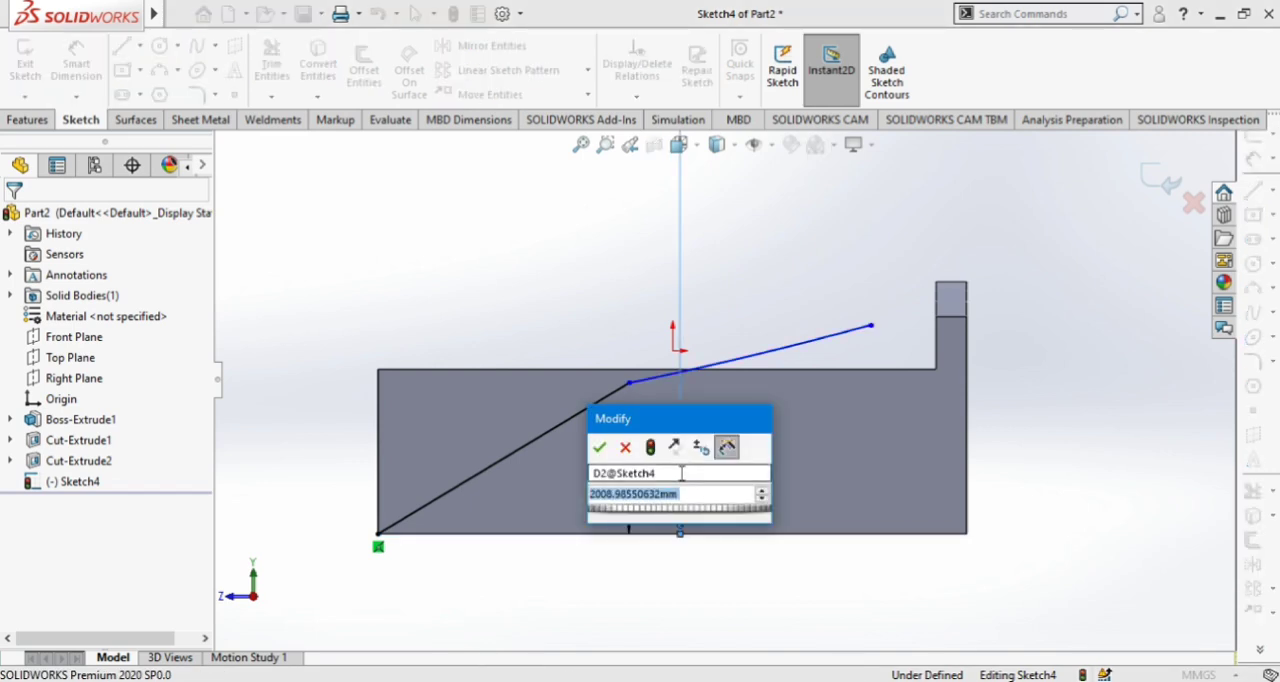
text(201)
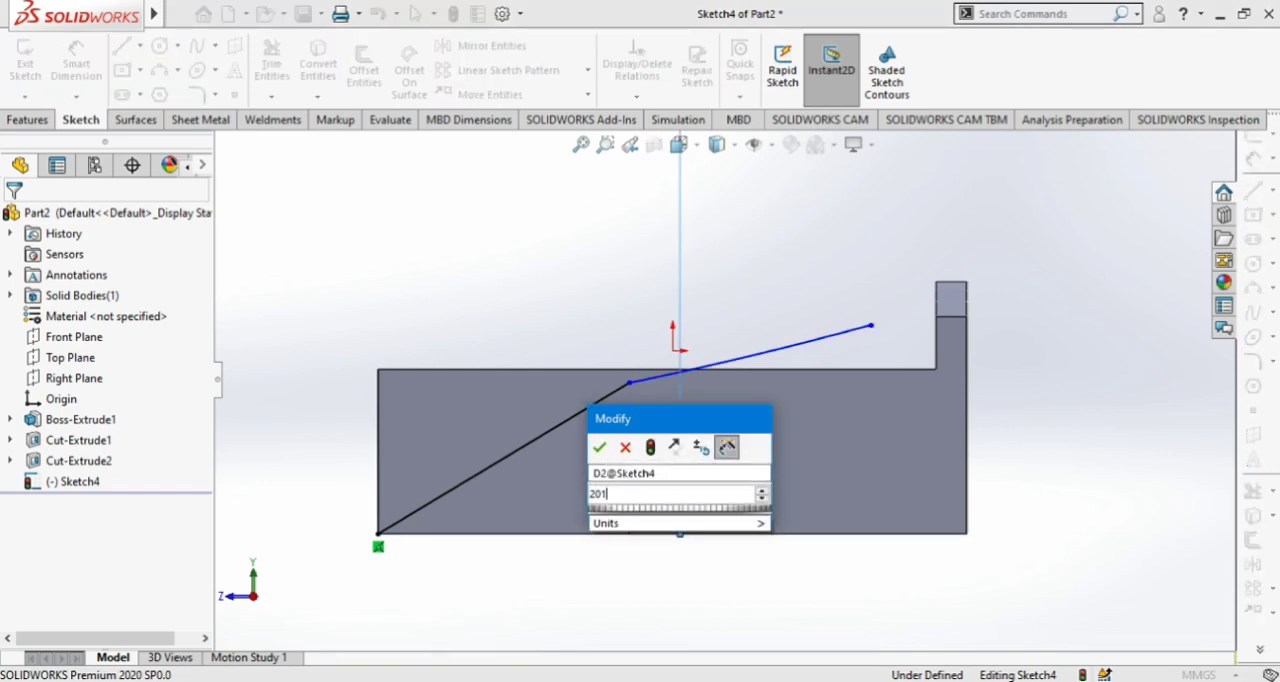
key(Return)
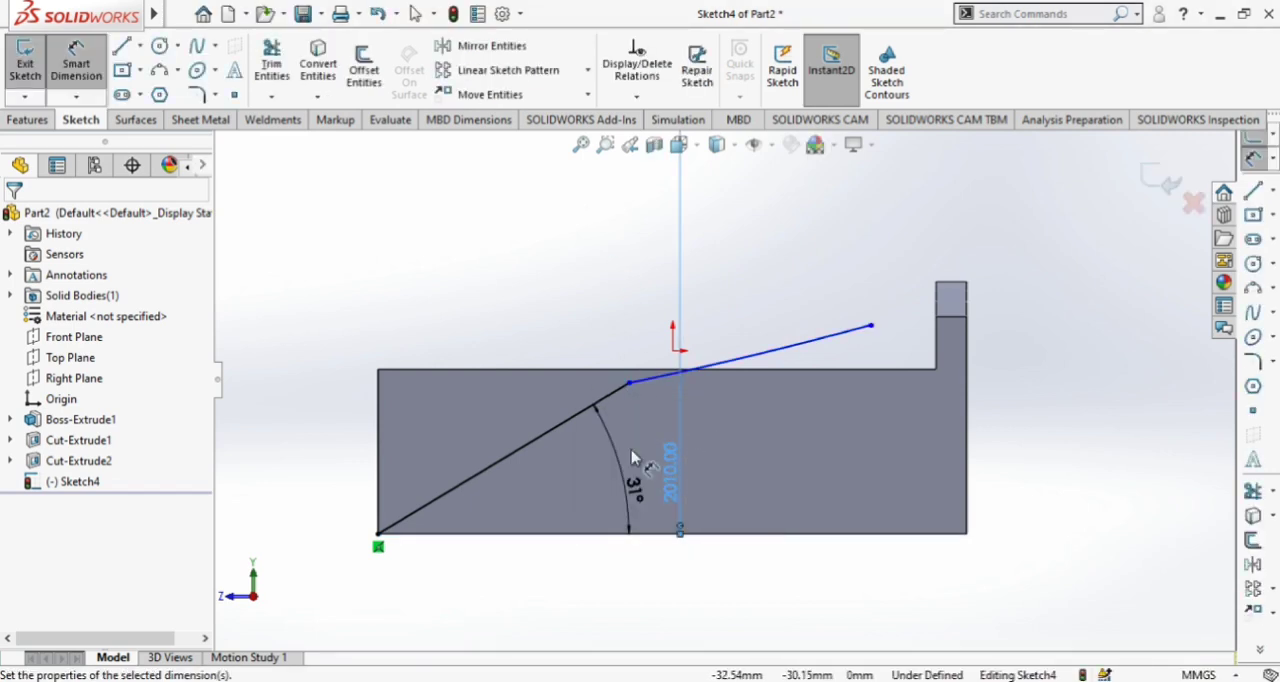
Close the profile with three lines running above the side wall, down ahead of its front, and back to the lower front corner
scroll(660, 480, up, 3)
click(122, 46)
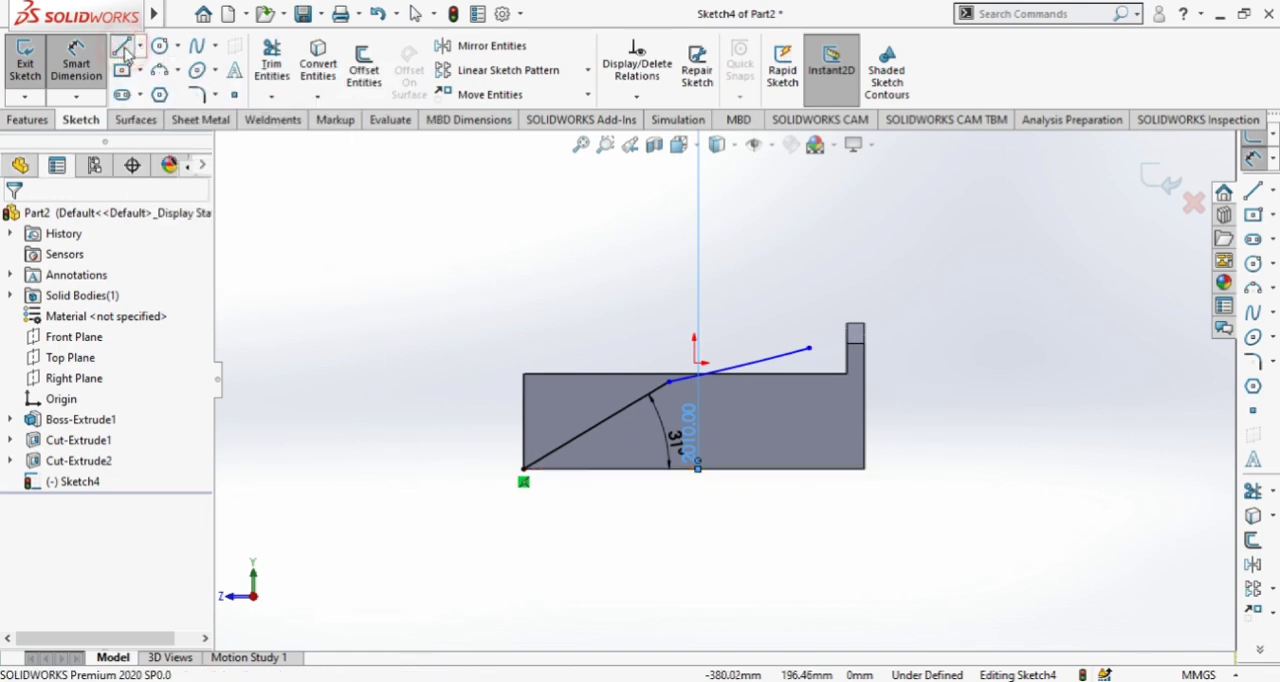
click(809, 349)
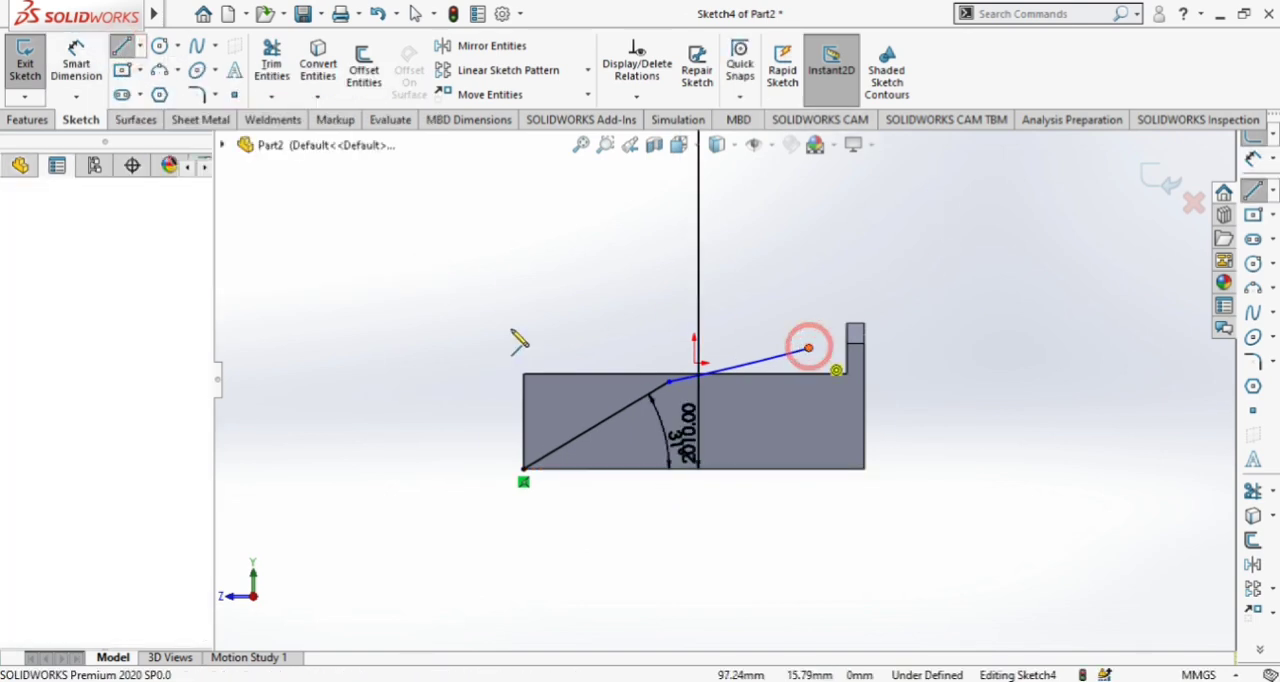
click(472, 340)
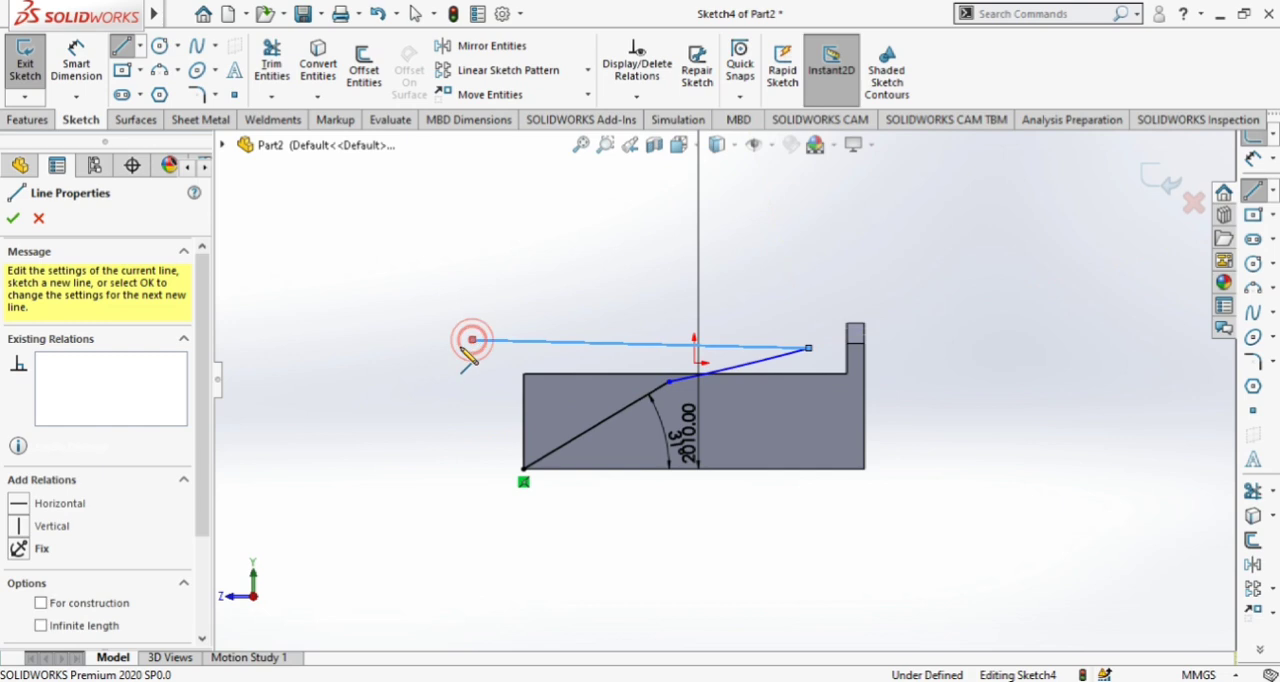
click(494, 468)
click(522, 468)
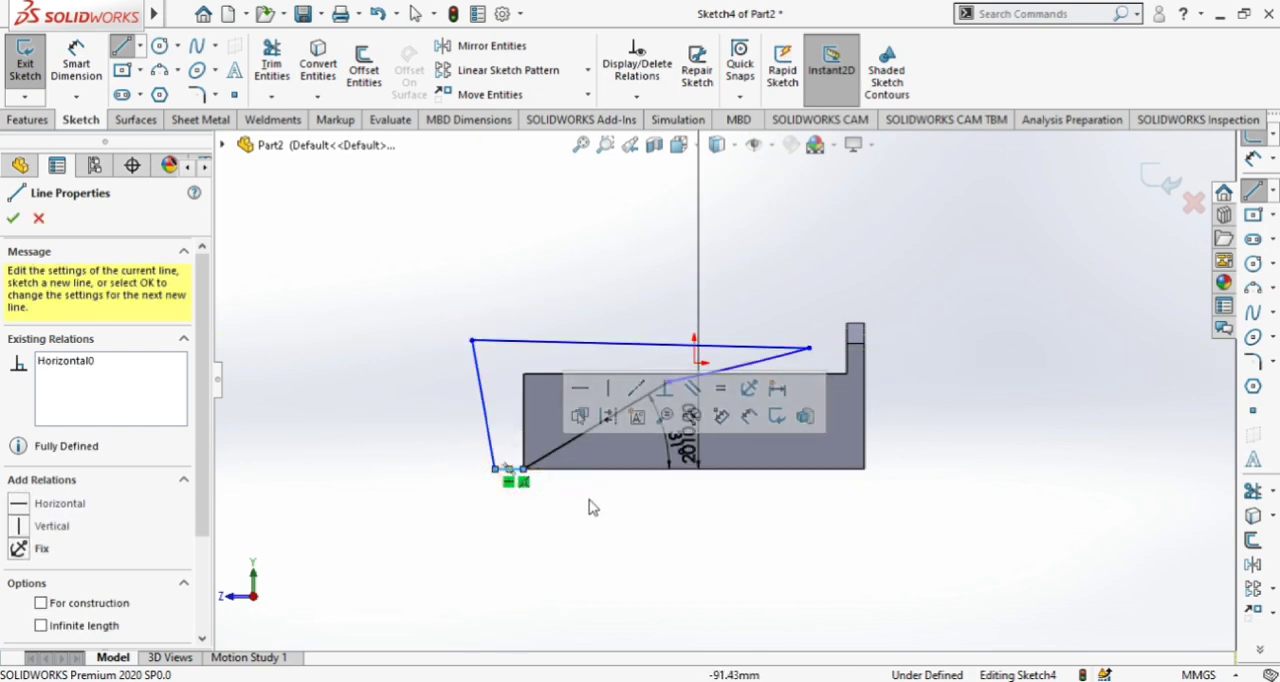
key(Escape)
Extrude-cut the closed side profile with the Through All - Both end condition
click(40, 119)
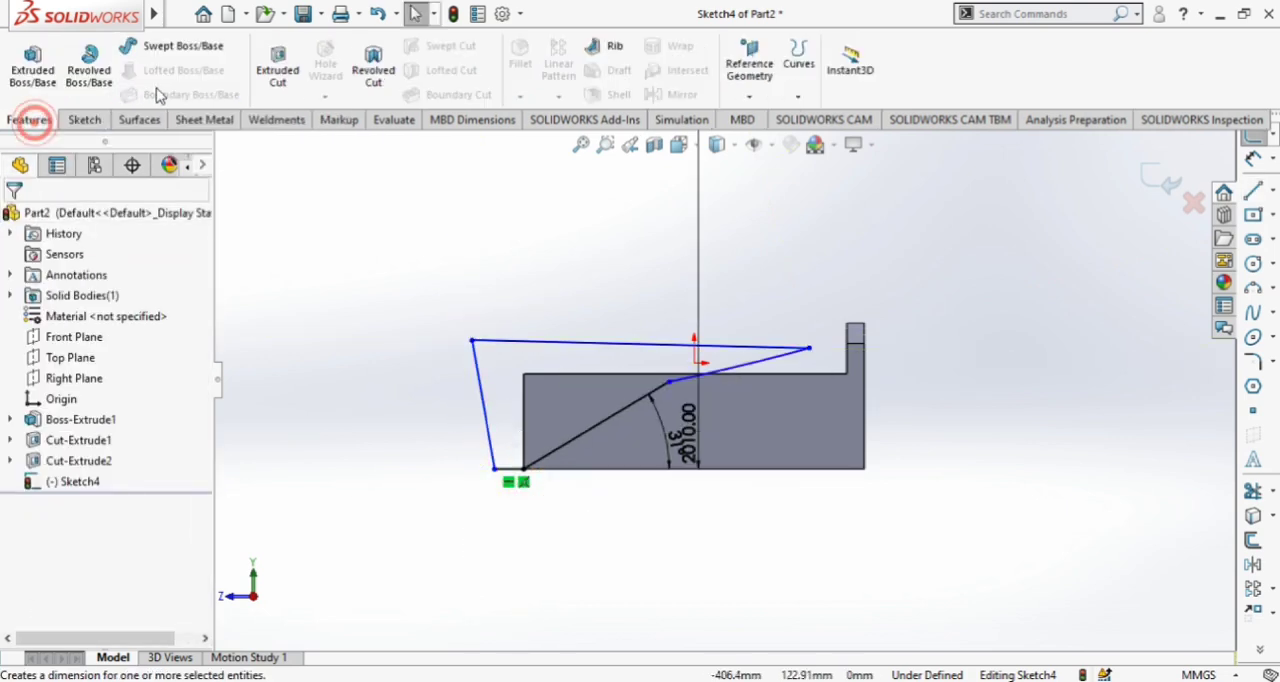
click(272, 78)
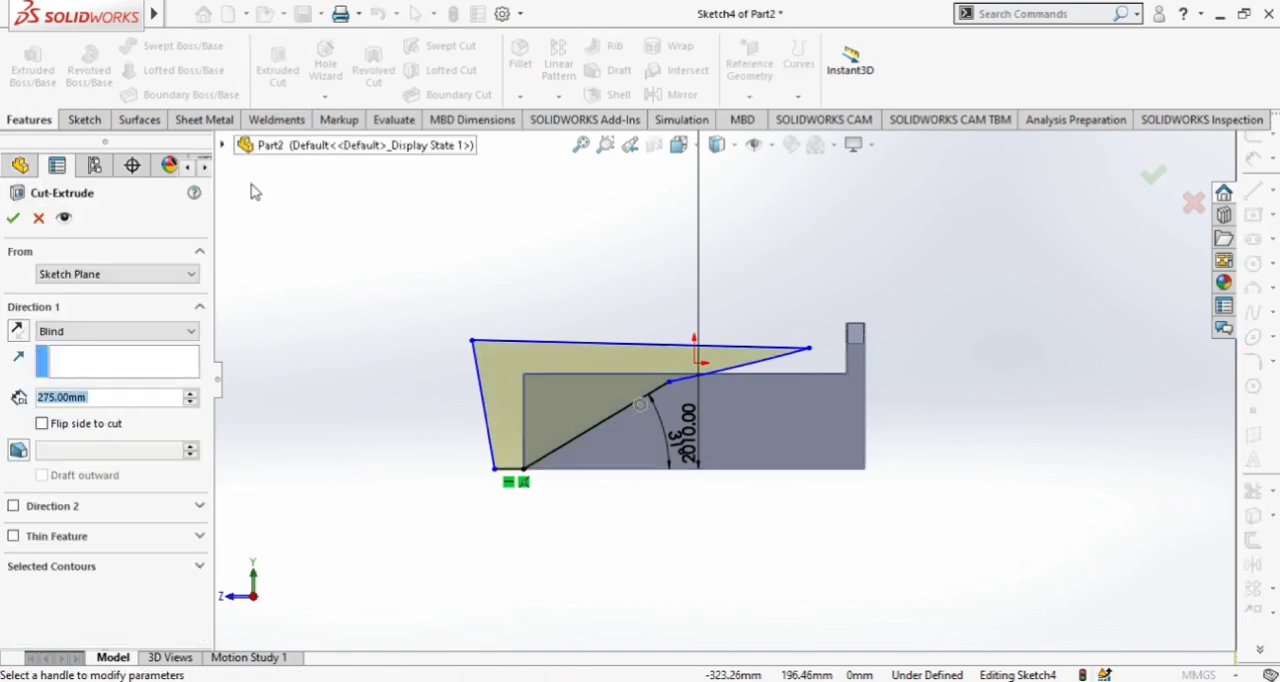
click(70, 332)
click(74, 374)
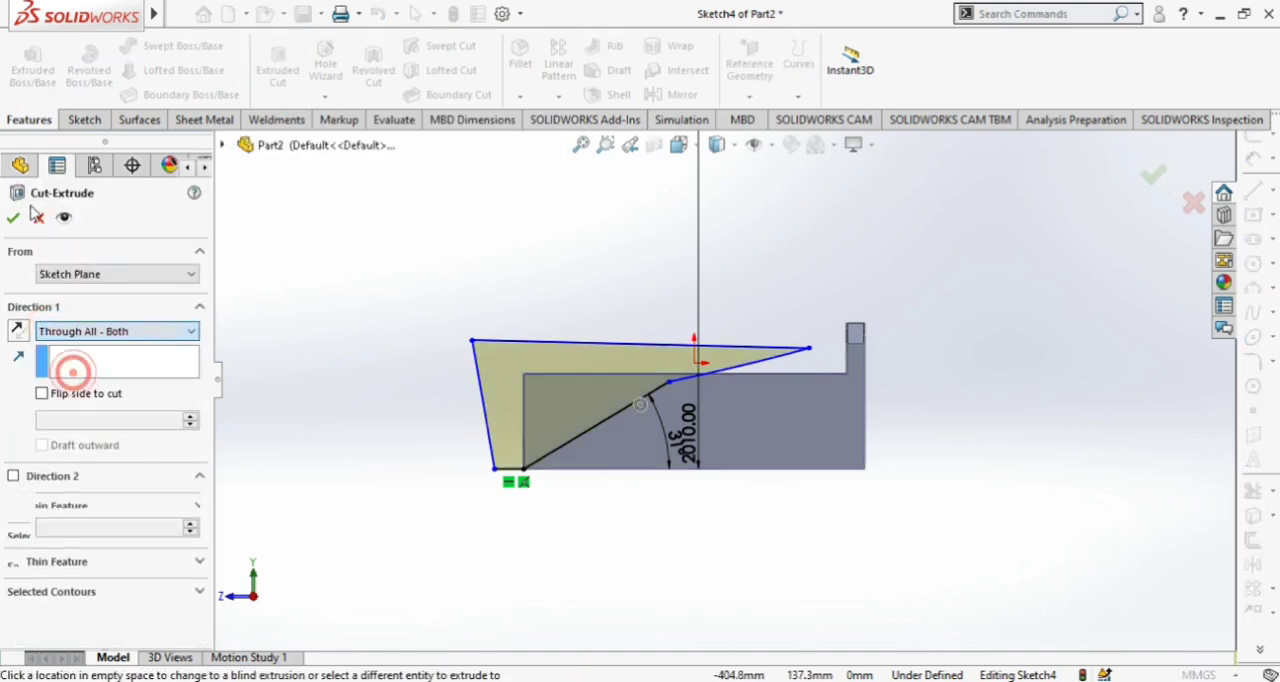
click(12, 217)
Start a sketch on the outer side face, viewed normal to it with hidden lines visible
middle_drag(417, 346, 449, 597)
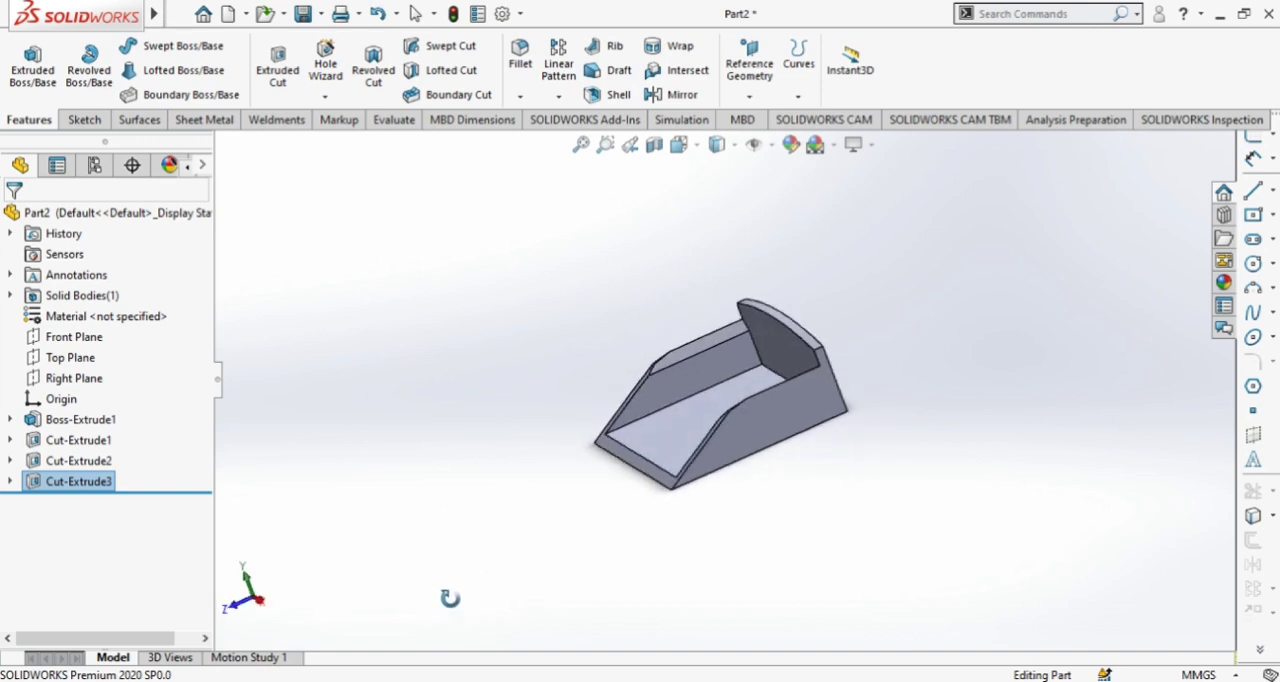
click(751, 428)
click(832, 384)
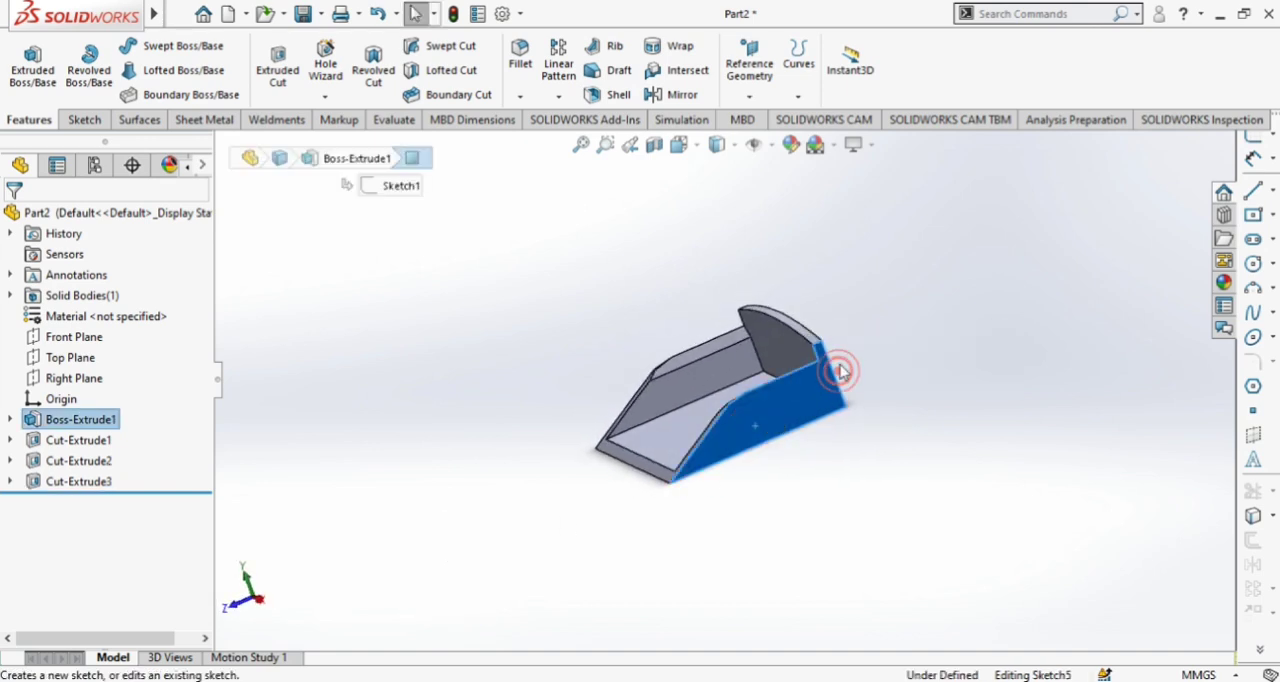
click(679, 145)
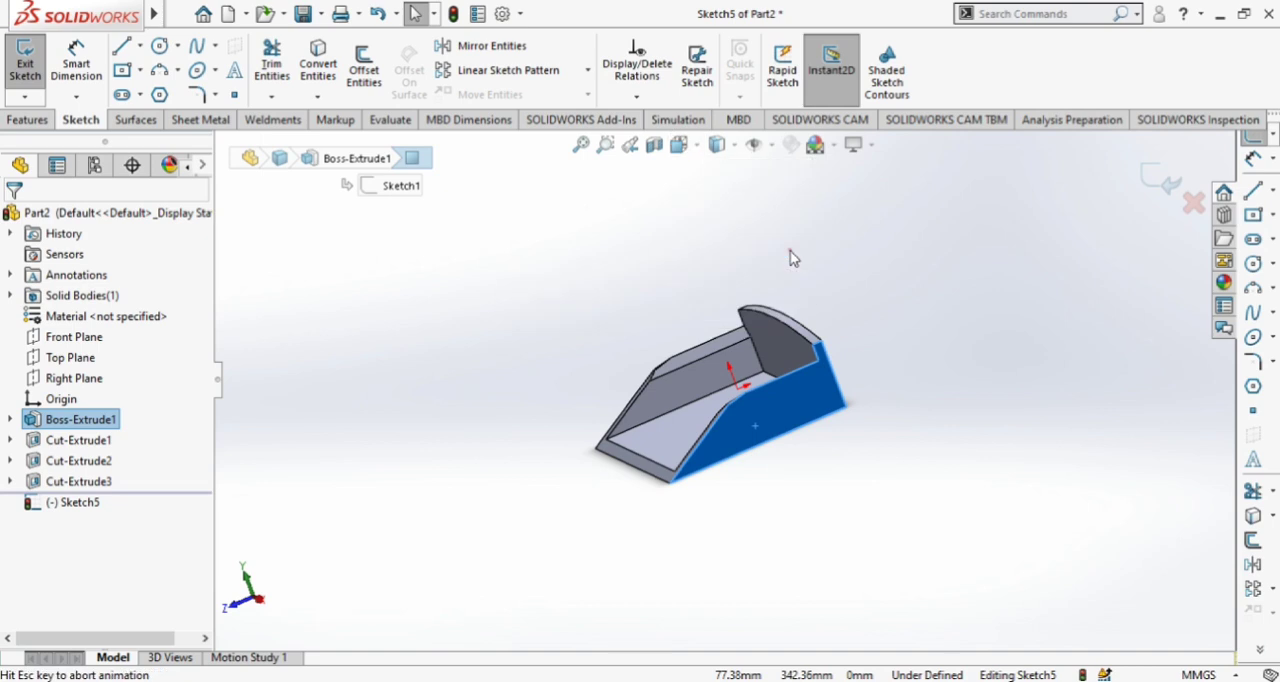
click(786, 278)
click(738, 146)
click(720, 250)
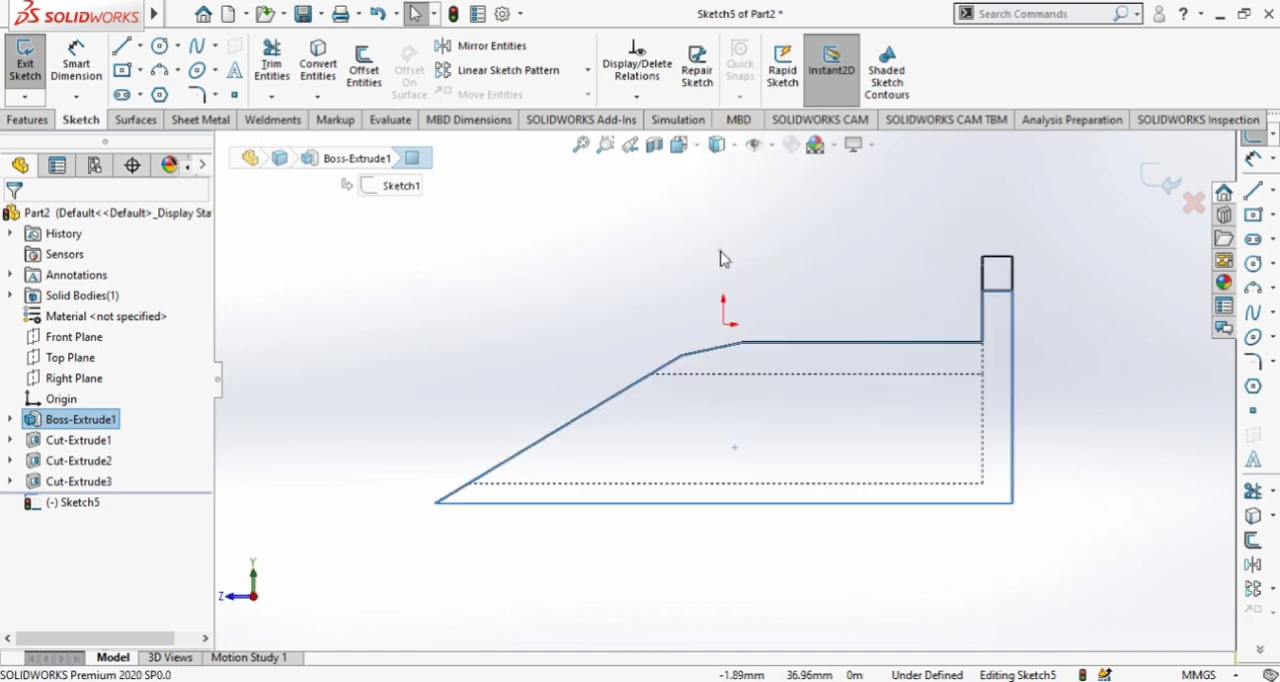
click(463, 368)
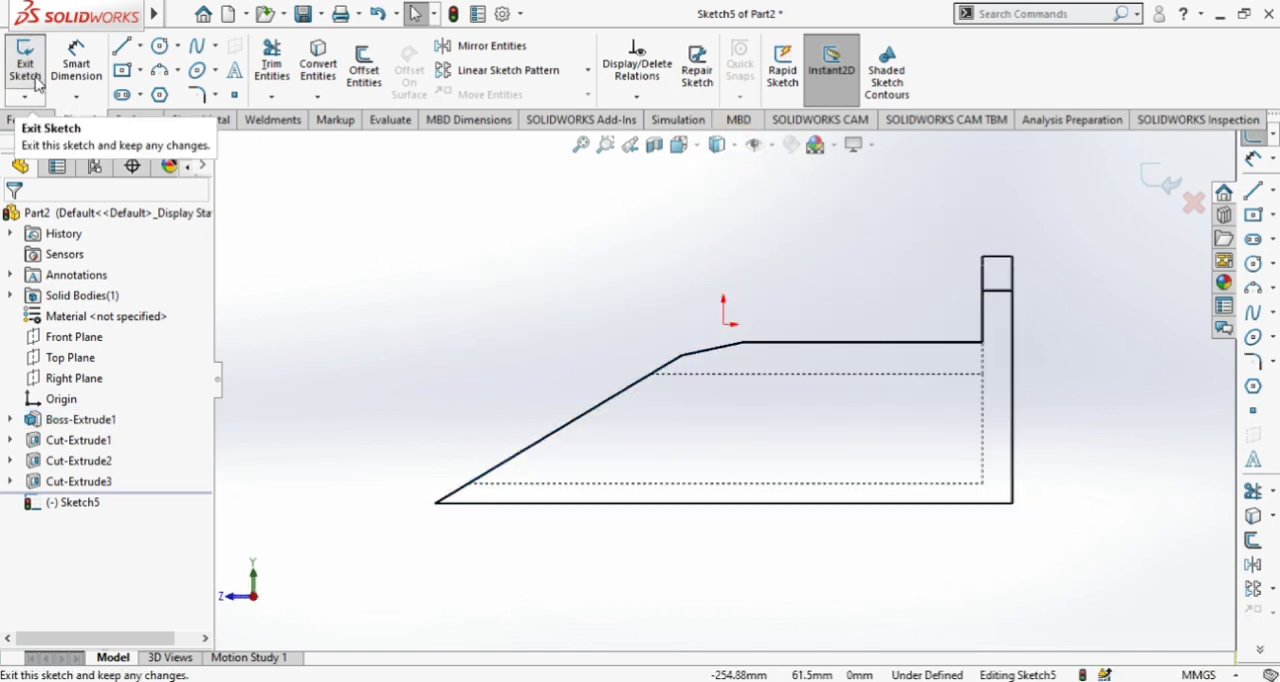
Draw a line about 141 mm long from the inner floor's end on the sloped edge, down and forward beyond the part
click(121, 46)
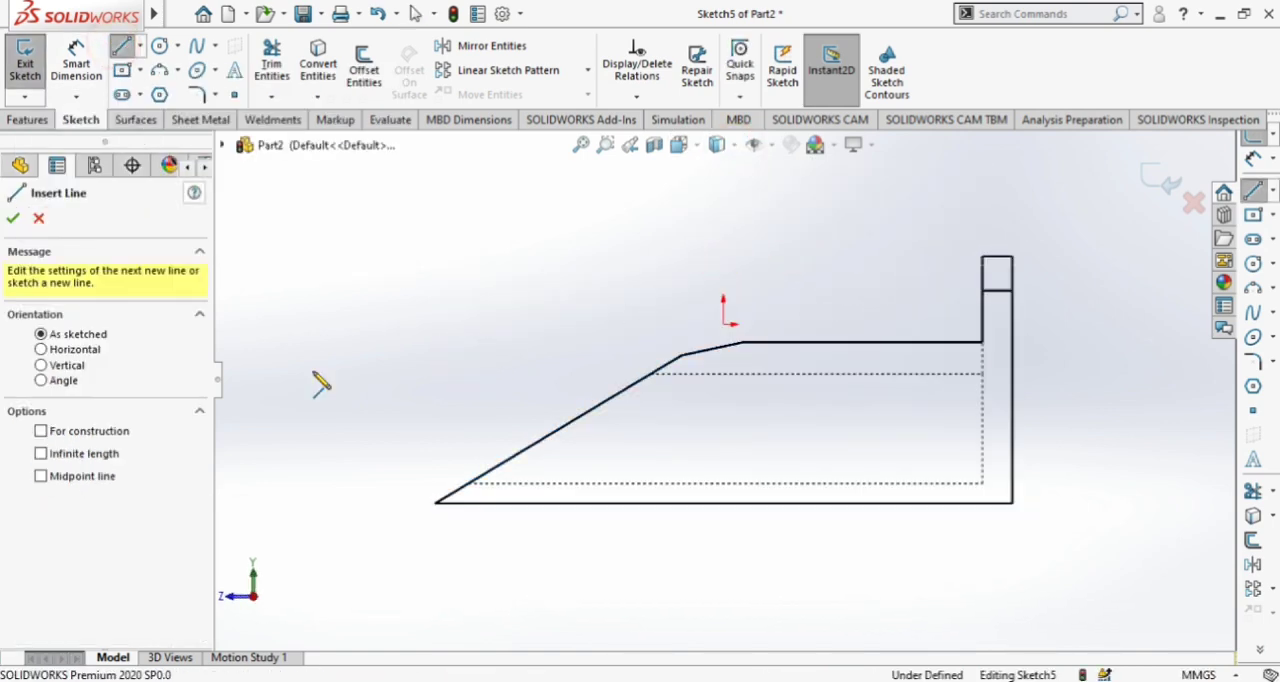
click(470, 484)
key(z)
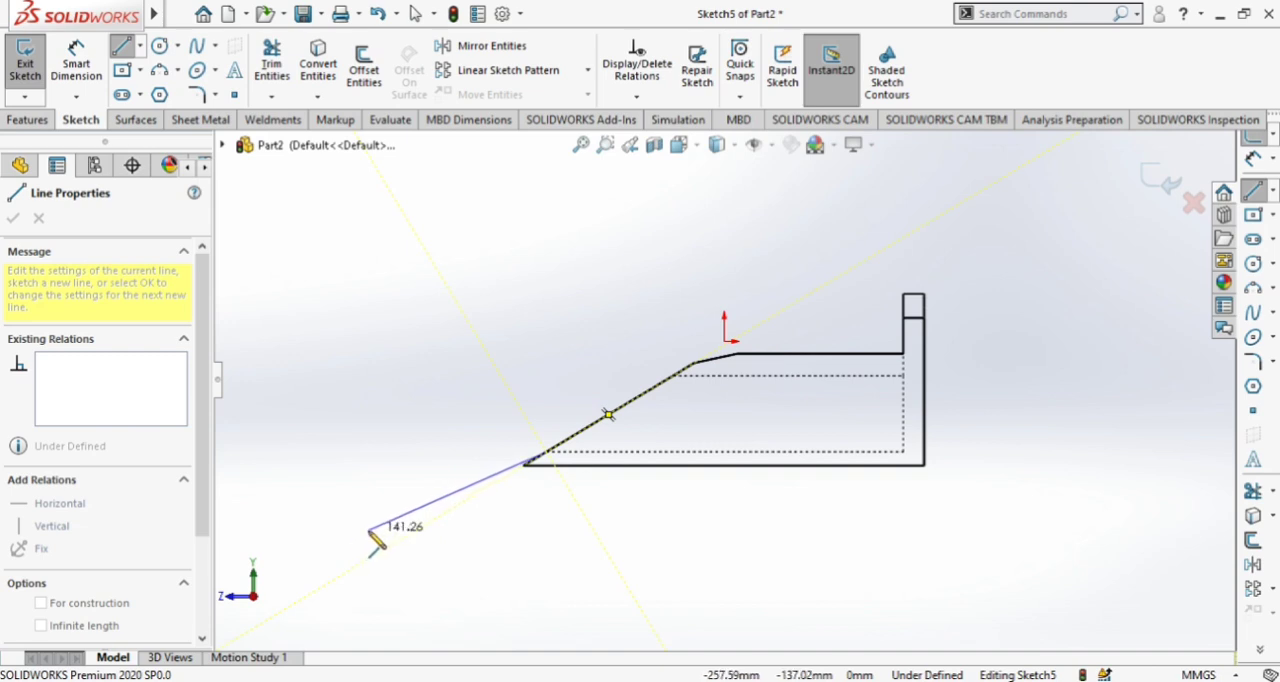
click(369, 530)
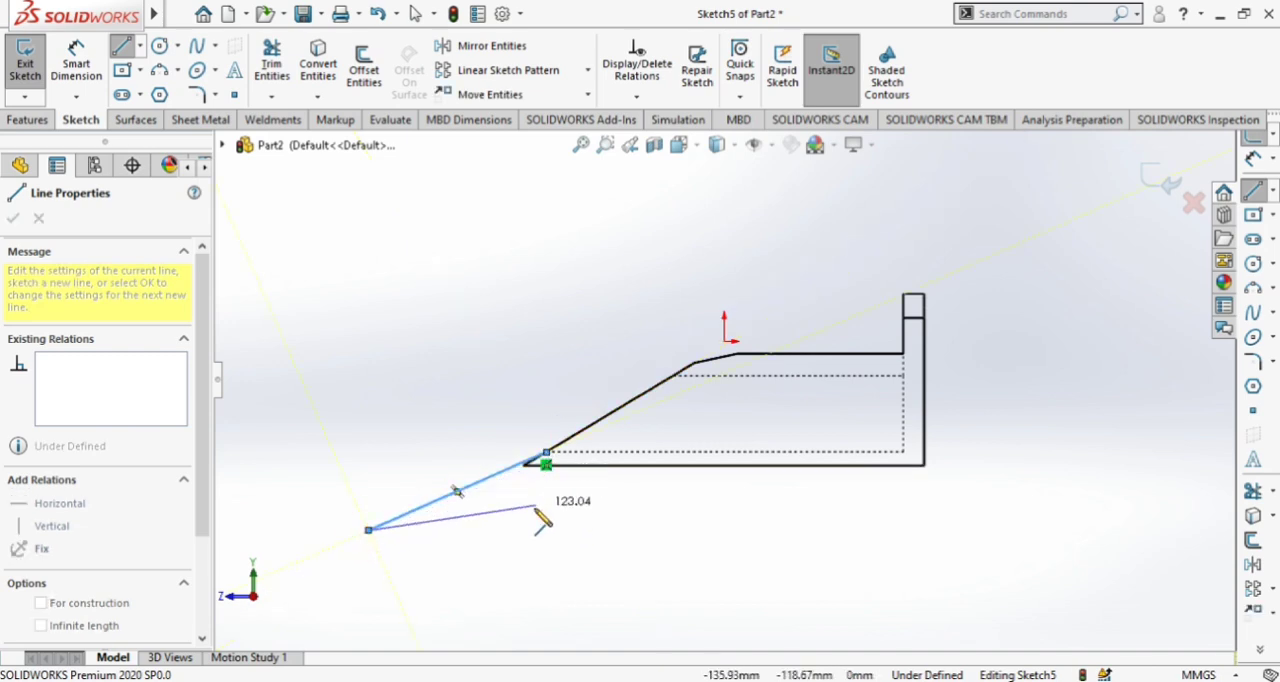
key(Escape)
scroll(545, 488, down, 1)
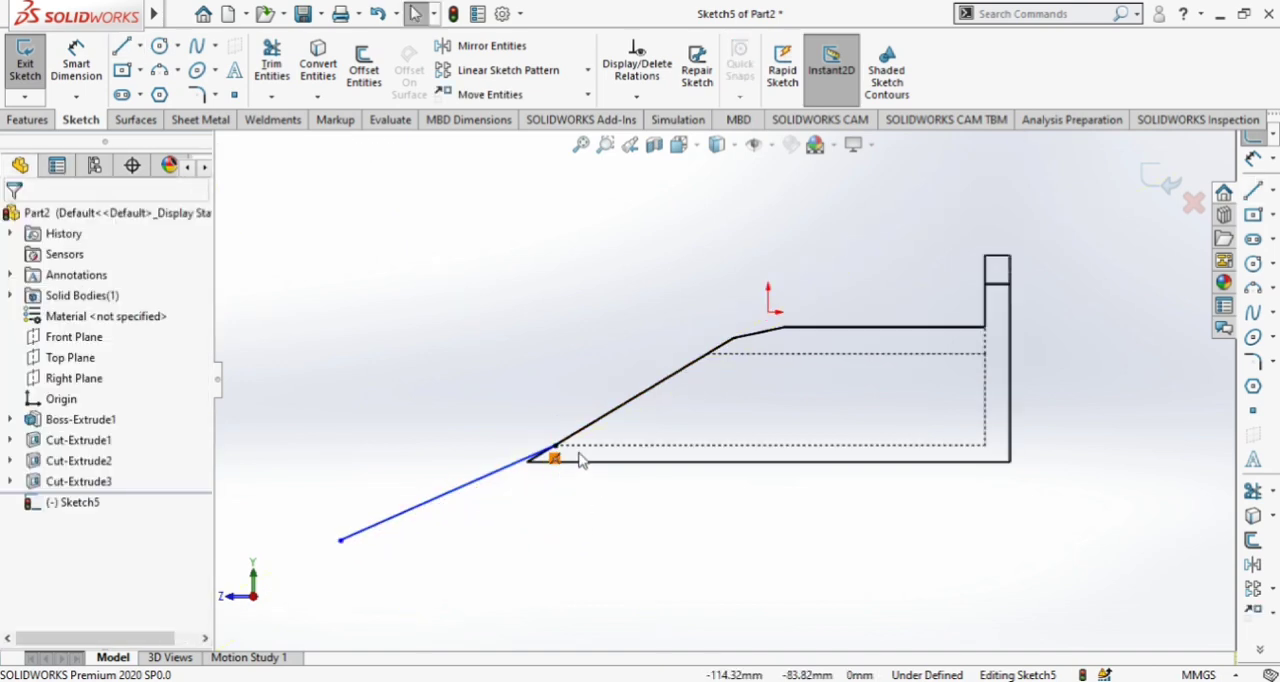
Draw a second line about 120 mm long from the lower front corner, ending just below the first line's outer end
click(121, 46)
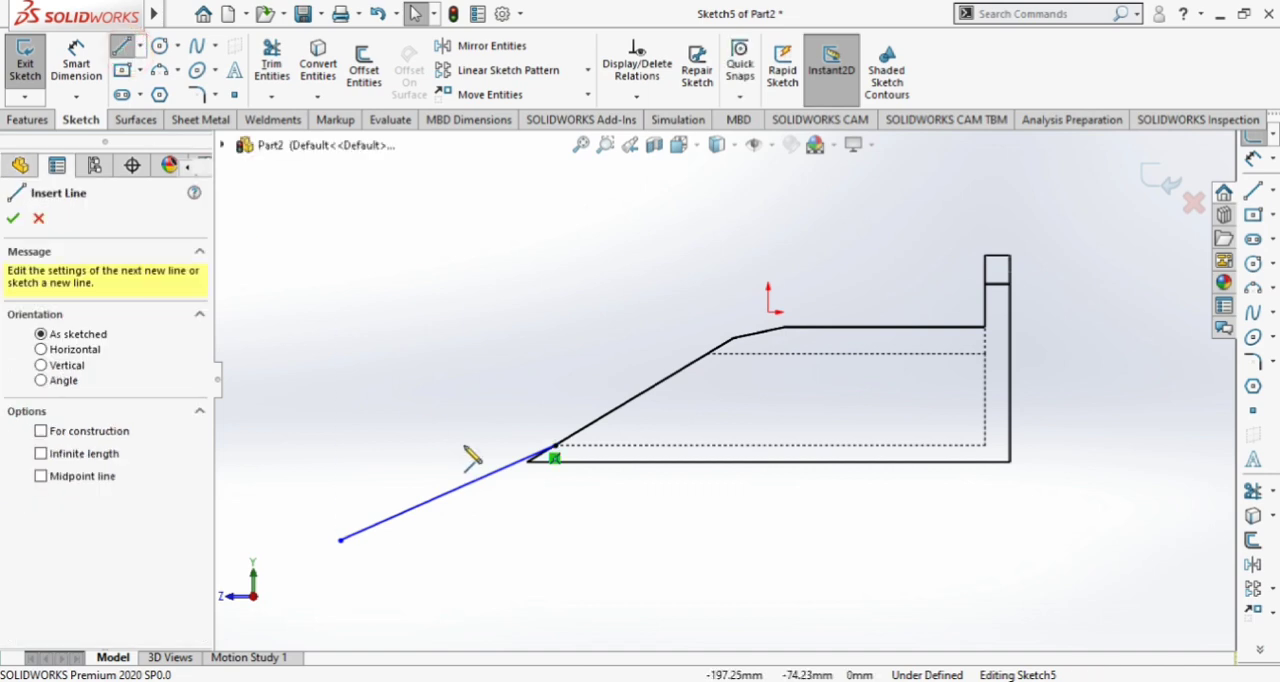
click(528, 460)
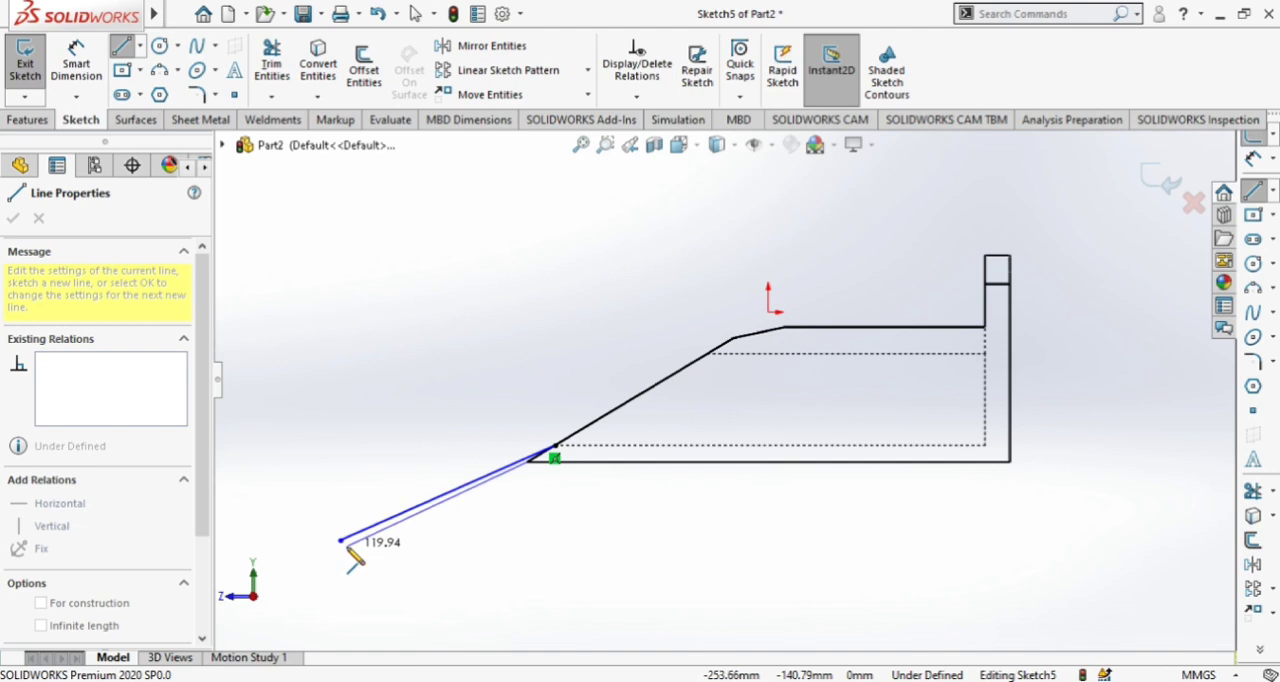
click(345, 548)
key(Escape)
scroll(457, 514, down, 2)
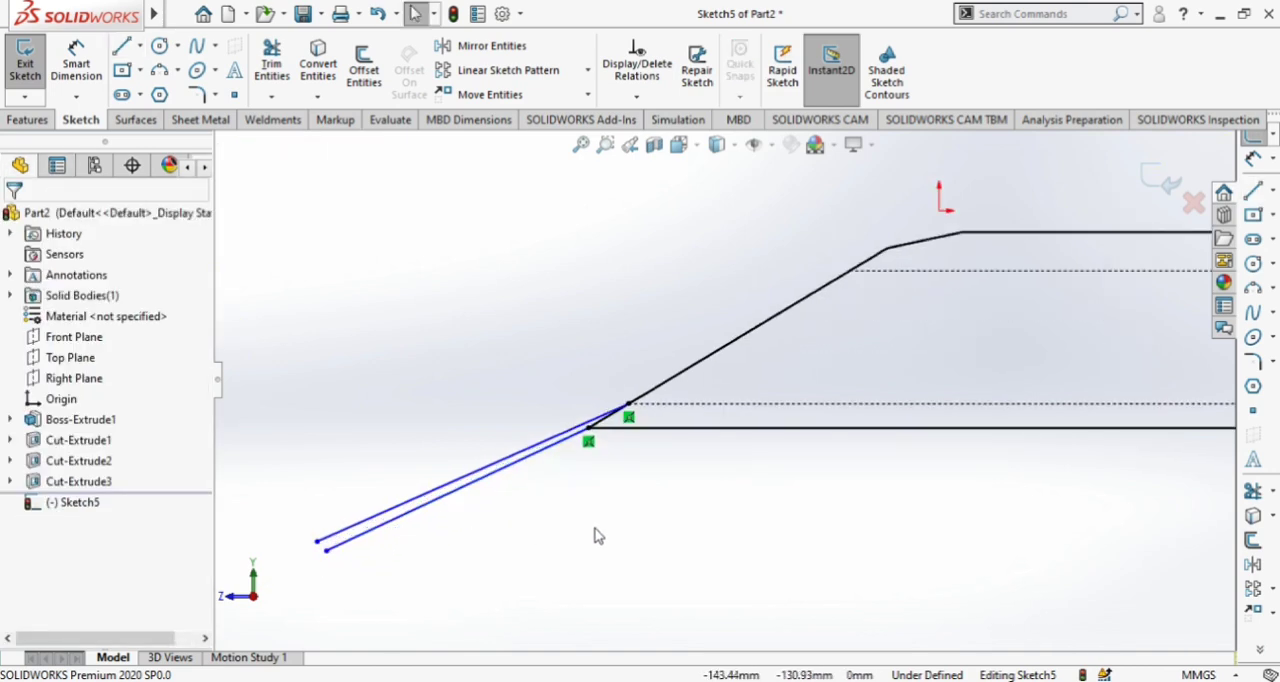
Make the two long sloping lines parallel
mouse_move(645, 528)
middle_down()
mouse_move(660, 537)
mouse_move(637, 524)
middle_up()
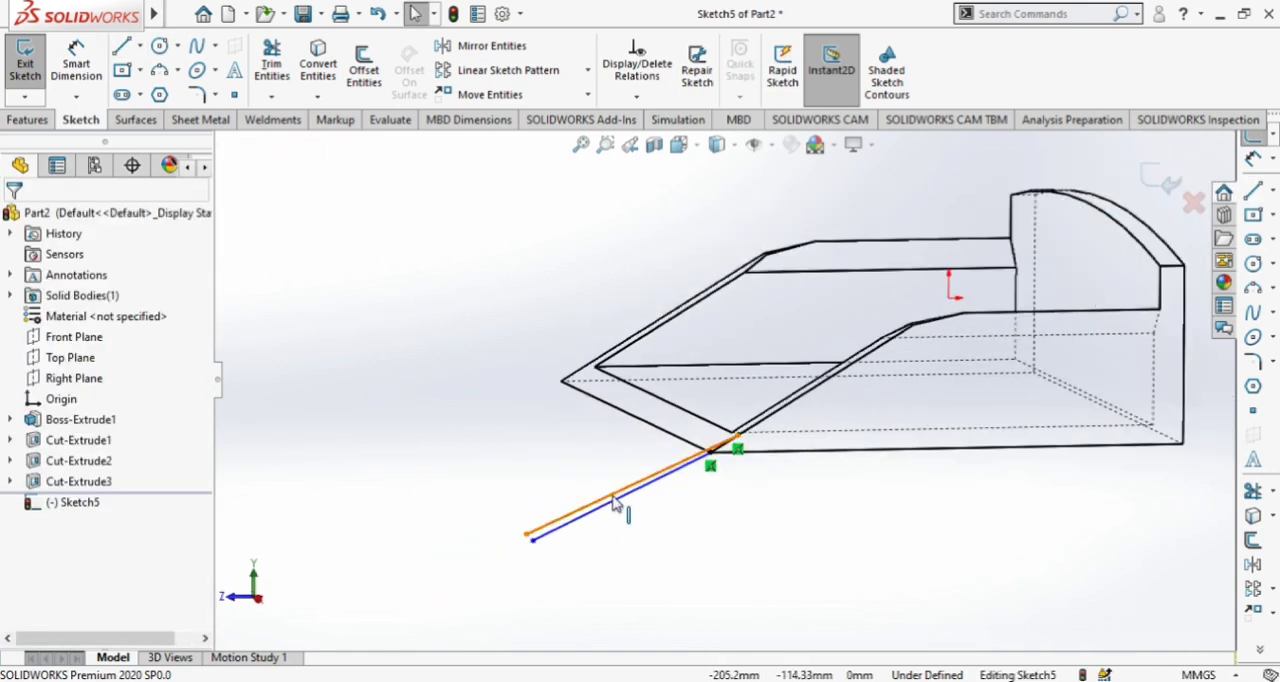
ctrl+click(615, 503)
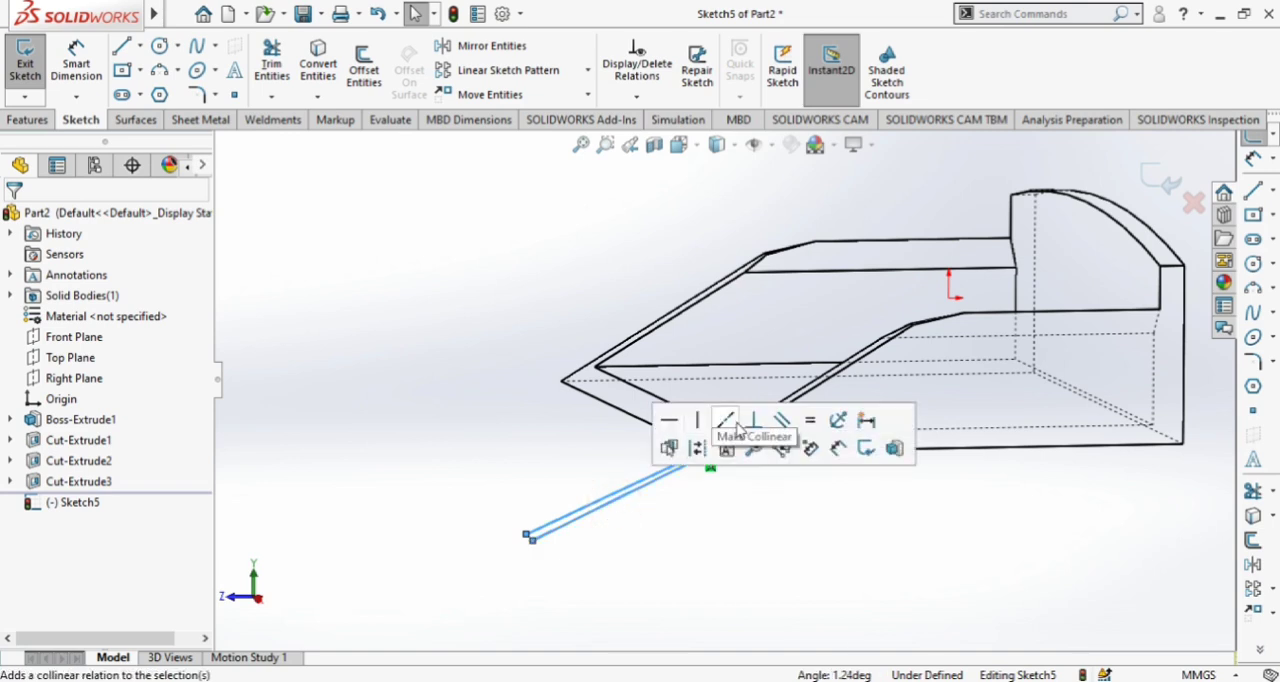
click(781, 421)
scroll(668, 494, down, 3)
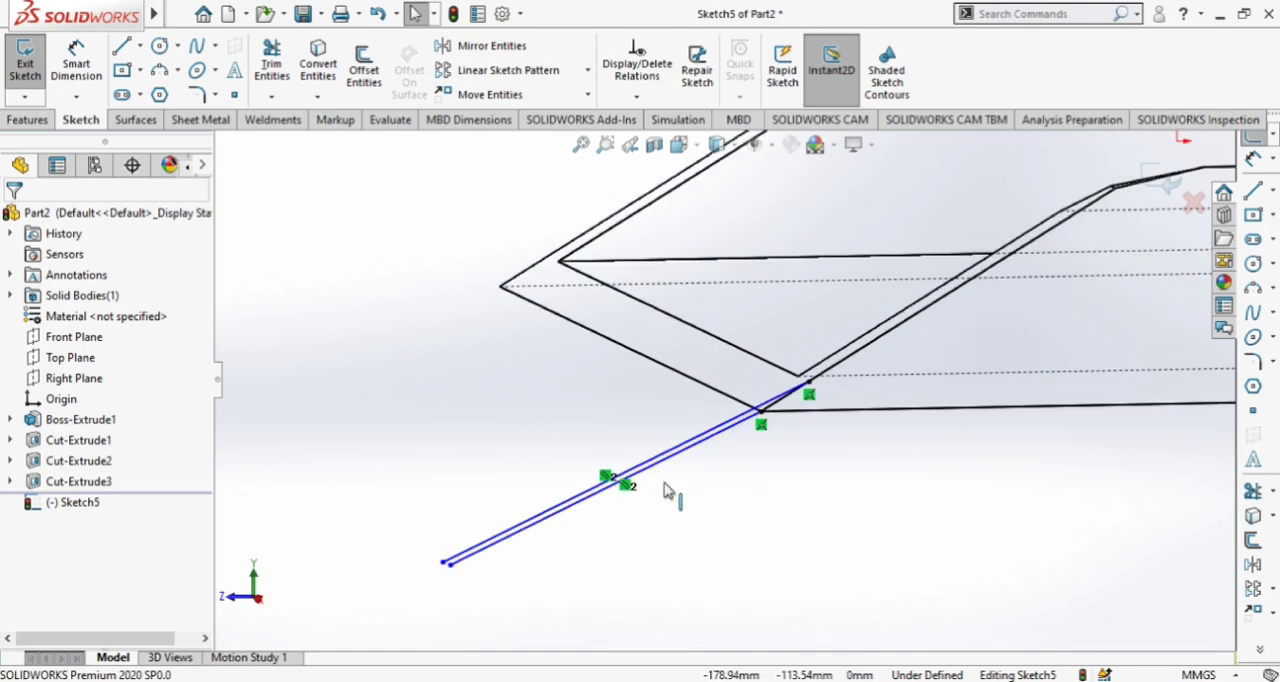
middle_drag(818, 528, 768, 390)
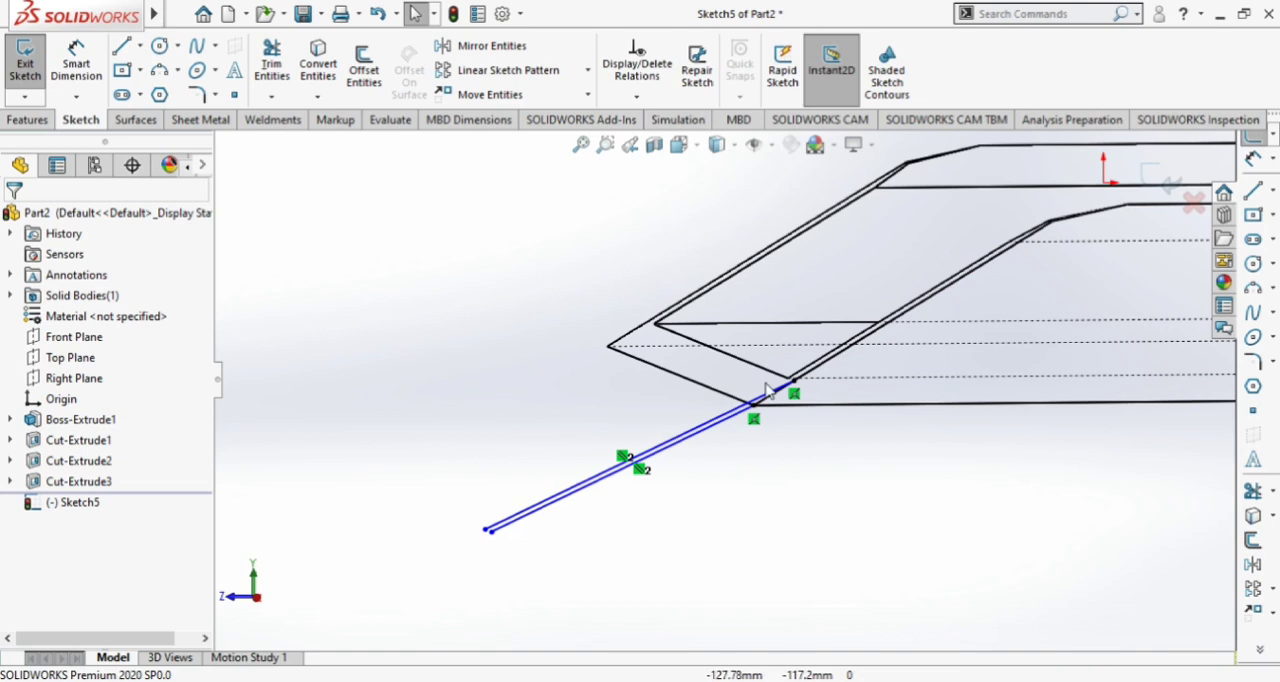
Restore the view normal to the sketch and display the model shaded with edges
click(716, 144)
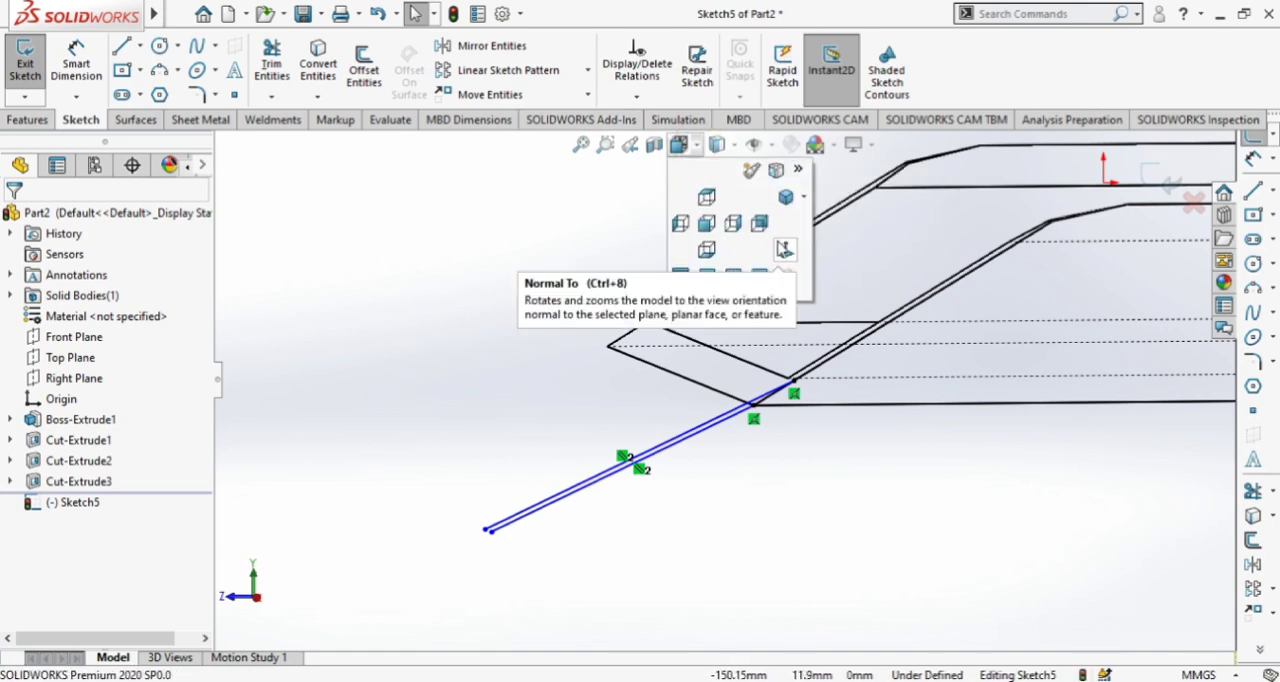
click(776, 240)
click(716, 144)
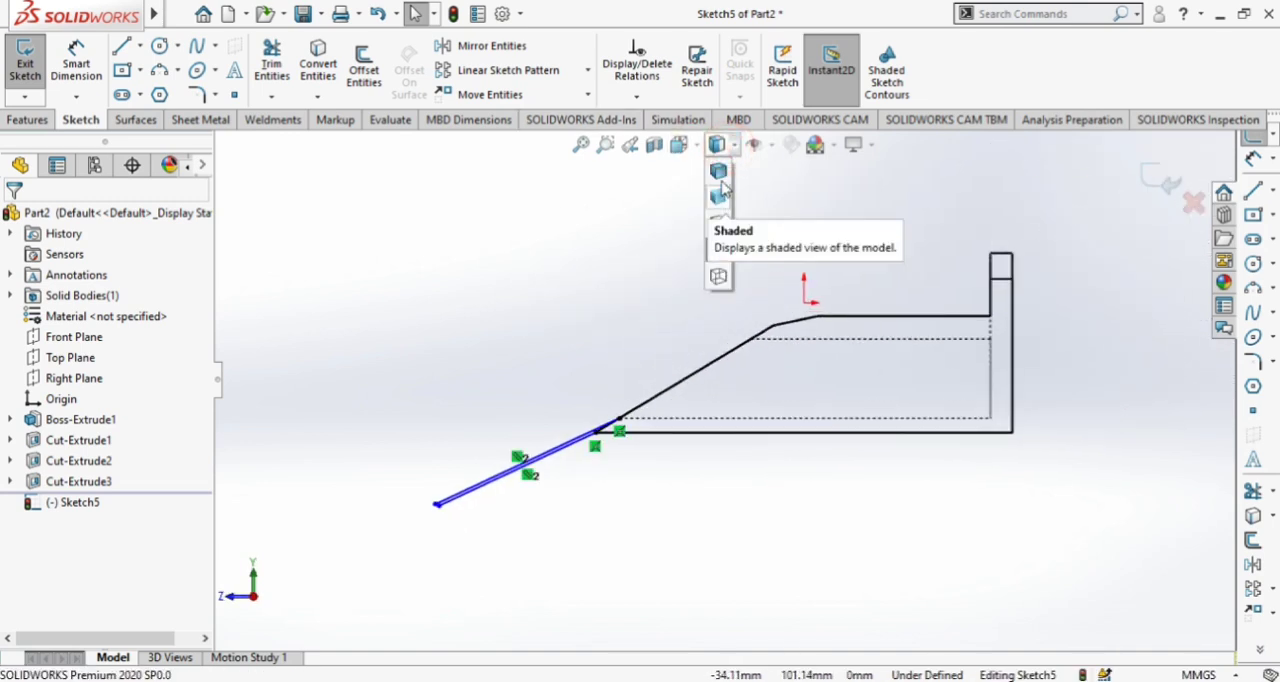
click(712, 194)
Connect the outer ends of the two parallel lines with a short line
scroll(500, 520, down, 3)
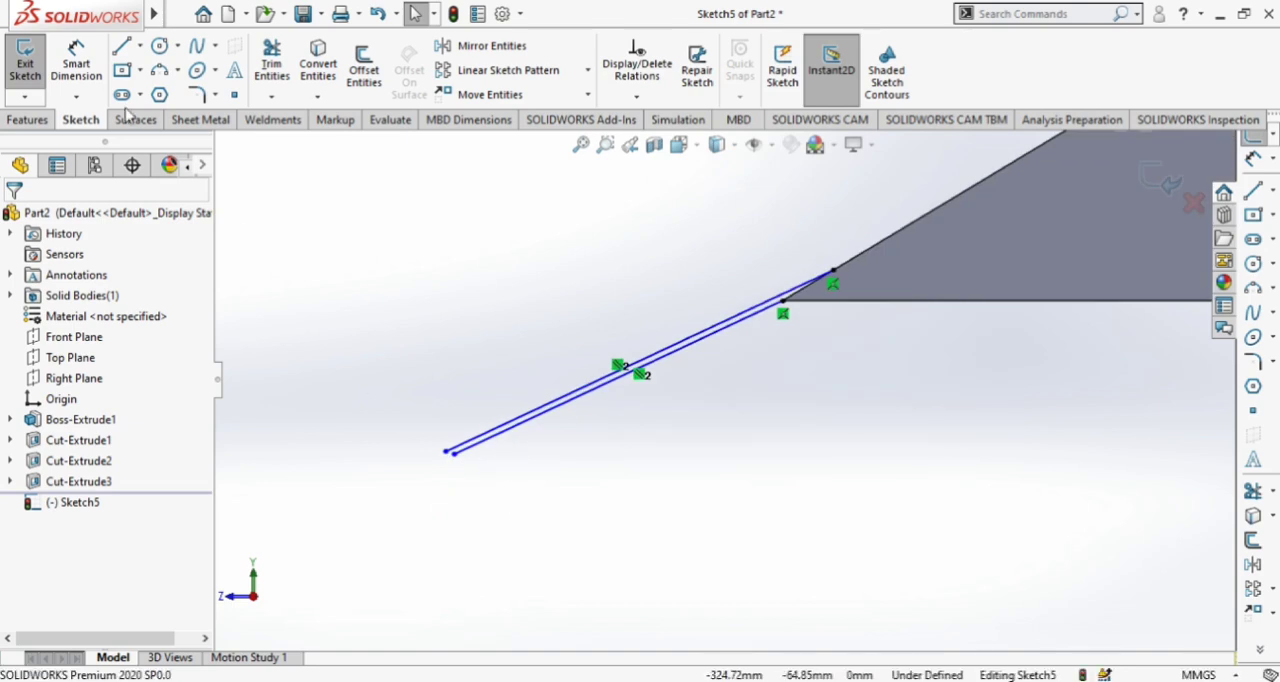
click(121, 46)
click(446, 453)
click(455, 454)
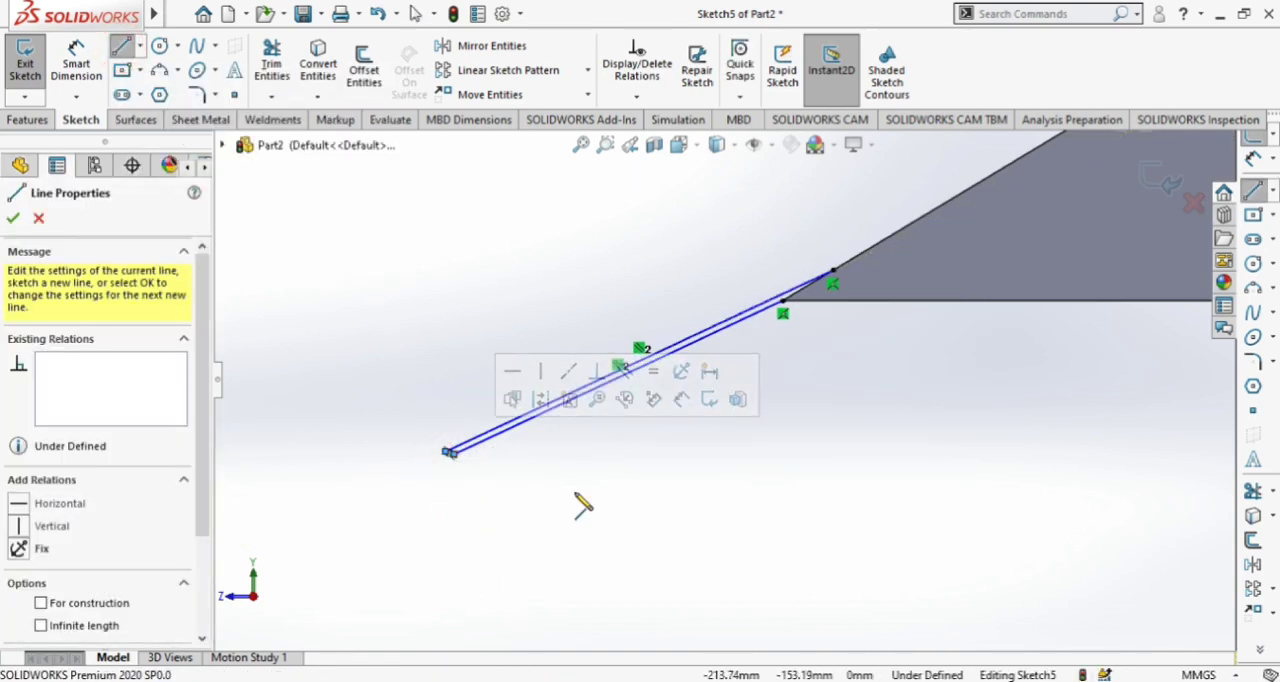
key(Escape)
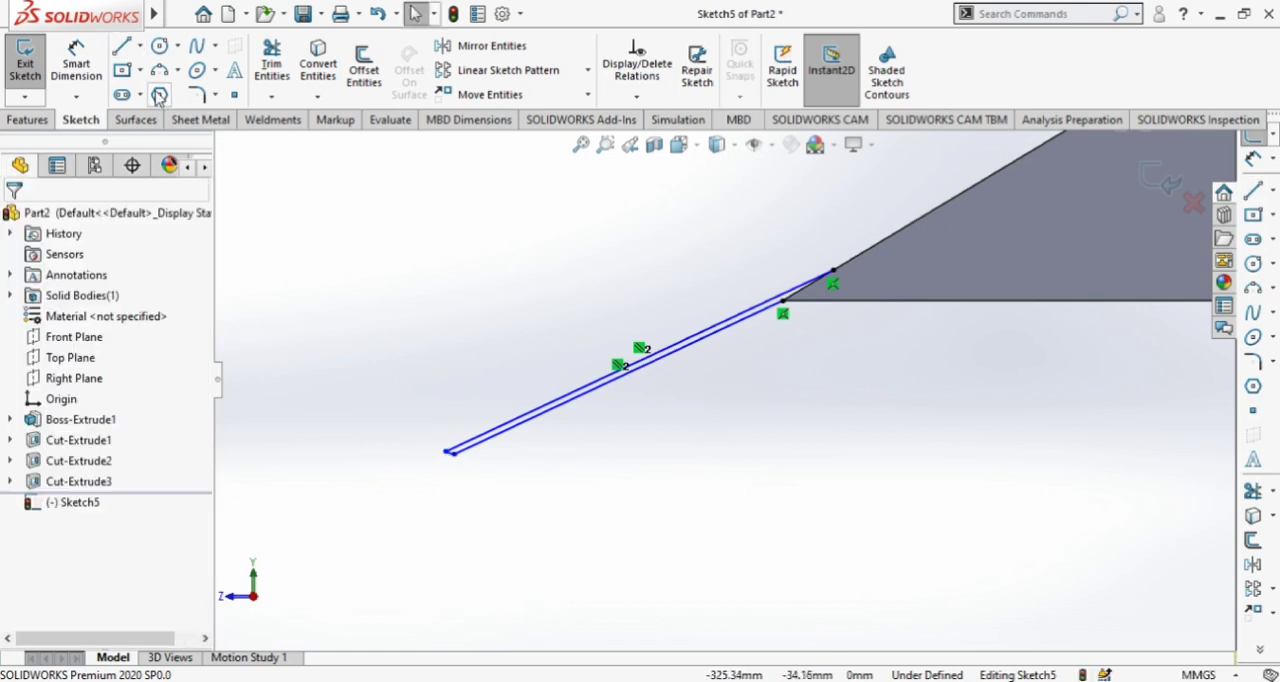
Close the strip's inner end with a line about 19 mm long along the sloped edge to the lower front corner
click(121, 46)
scroll(935, 290, down, 3)
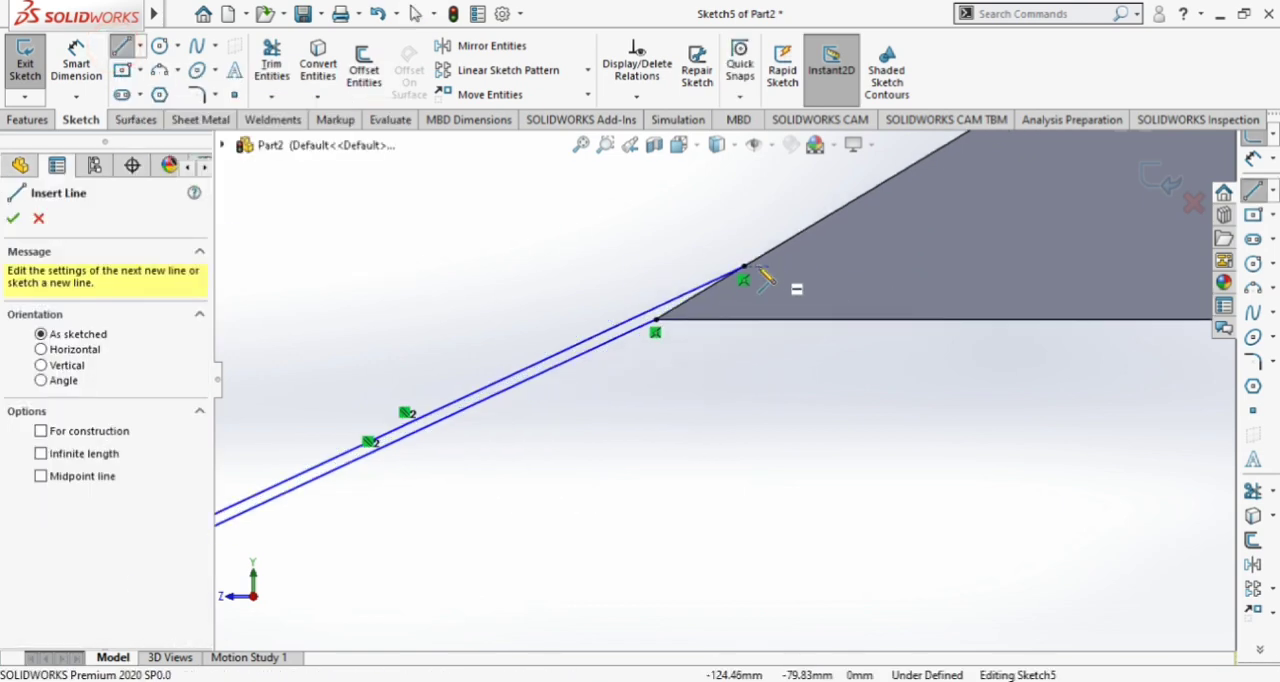
click(744, 270)
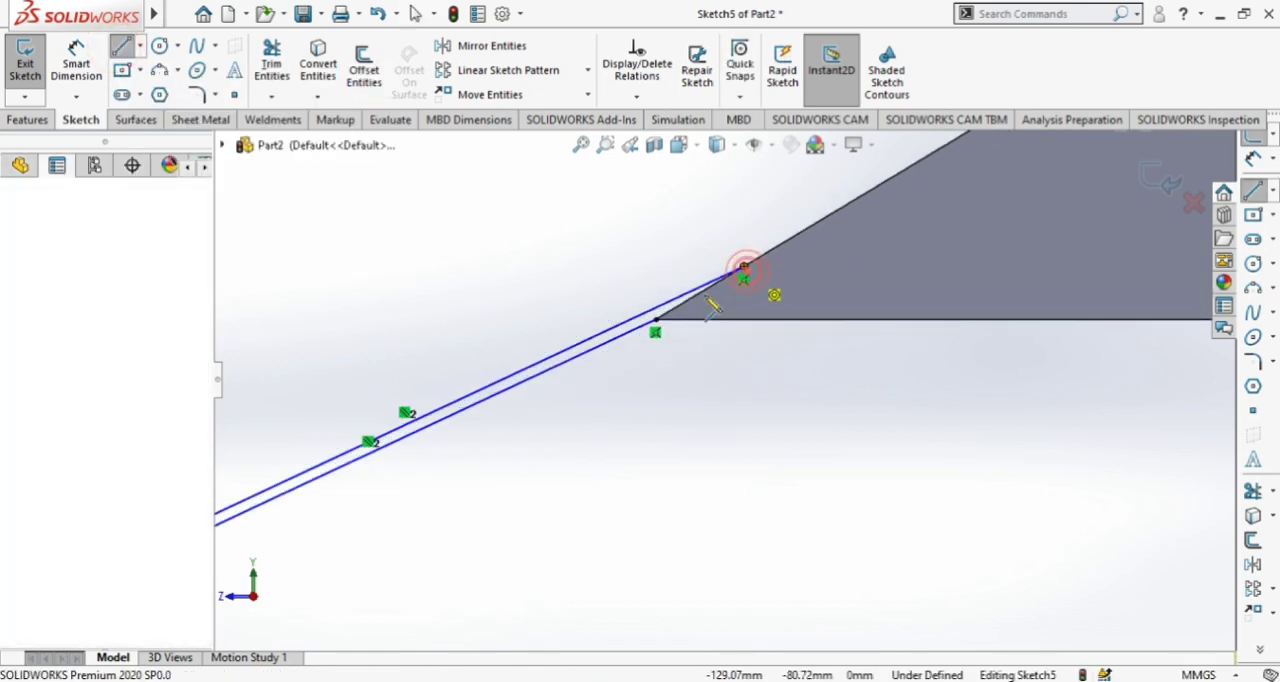
double_click(657, 322)
key(Escape)
scroll(726, 417, up, 1)
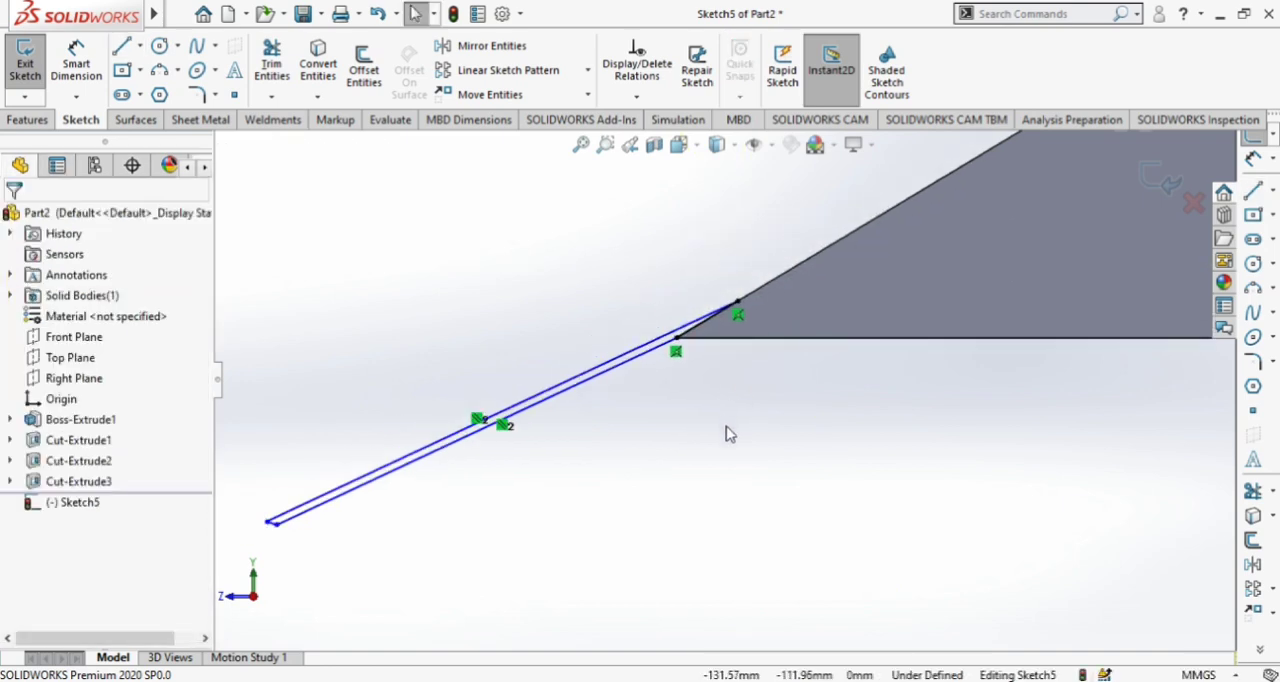
Extrude the thin sloping lip profile across the front, in the reversed direction, up to the outer face of the opposite side wall
click(37, 122)
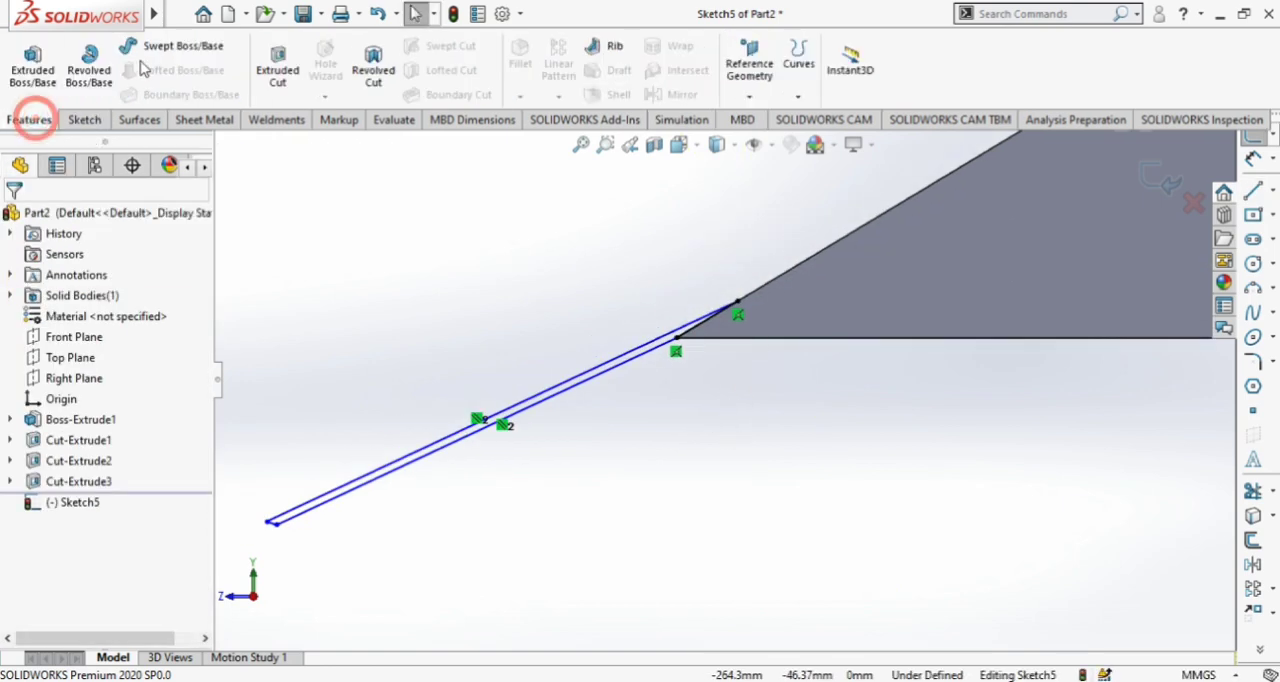
click(26, 80)
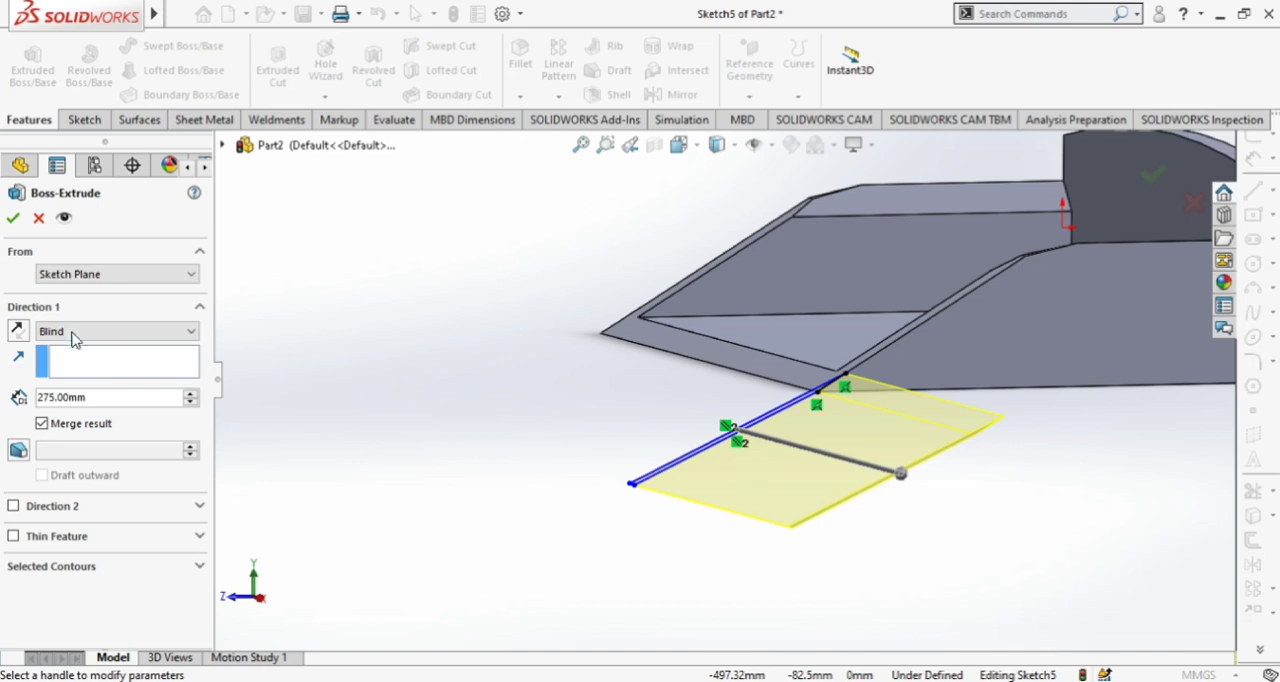
click(18, 331)
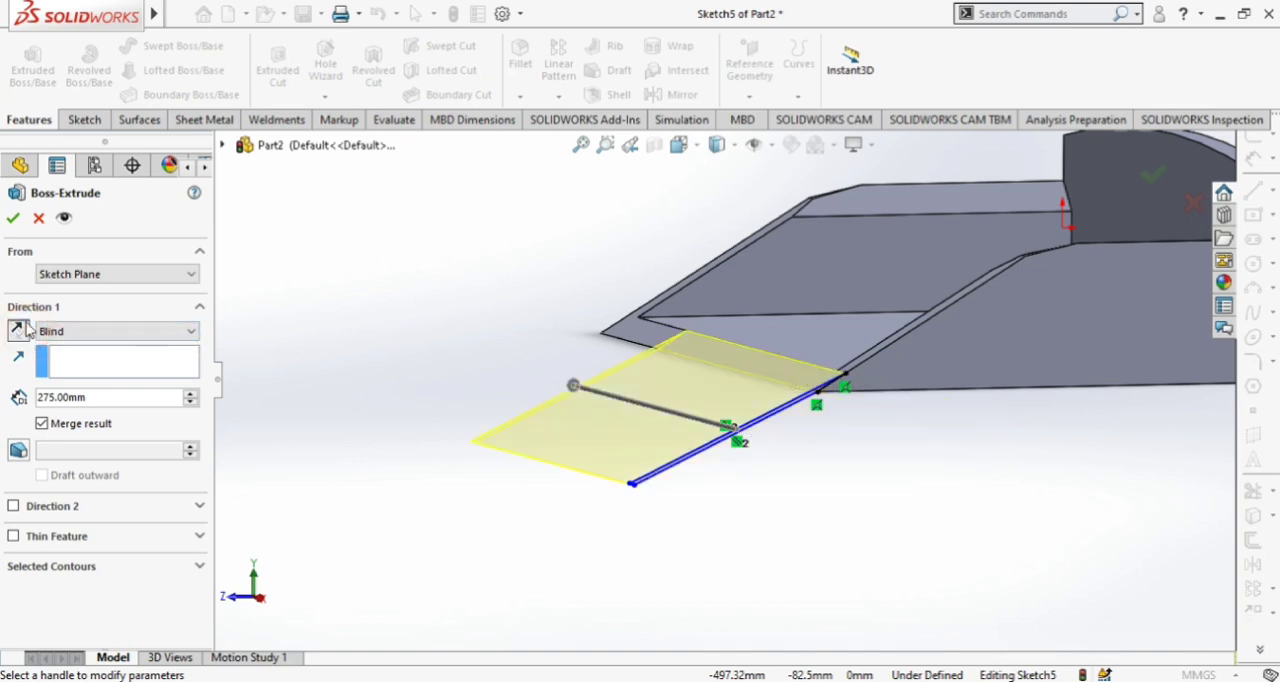
middle_drag(398, 329, 512, 397)
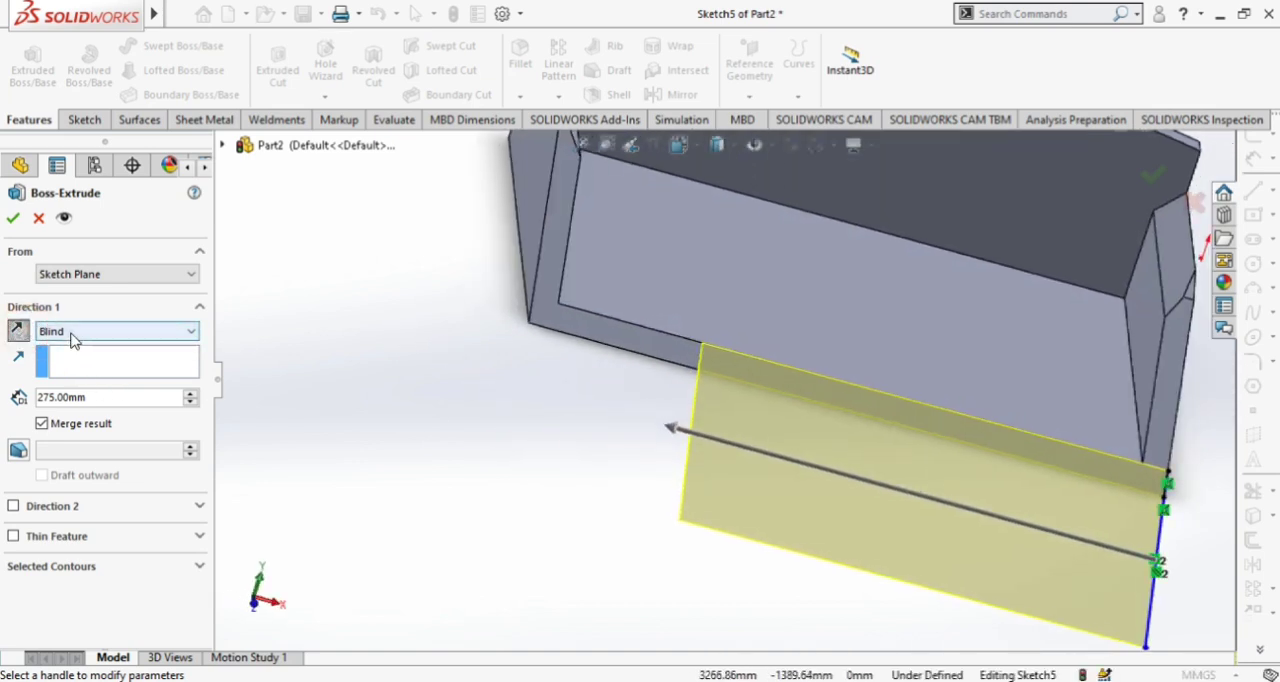
click(73, 333)
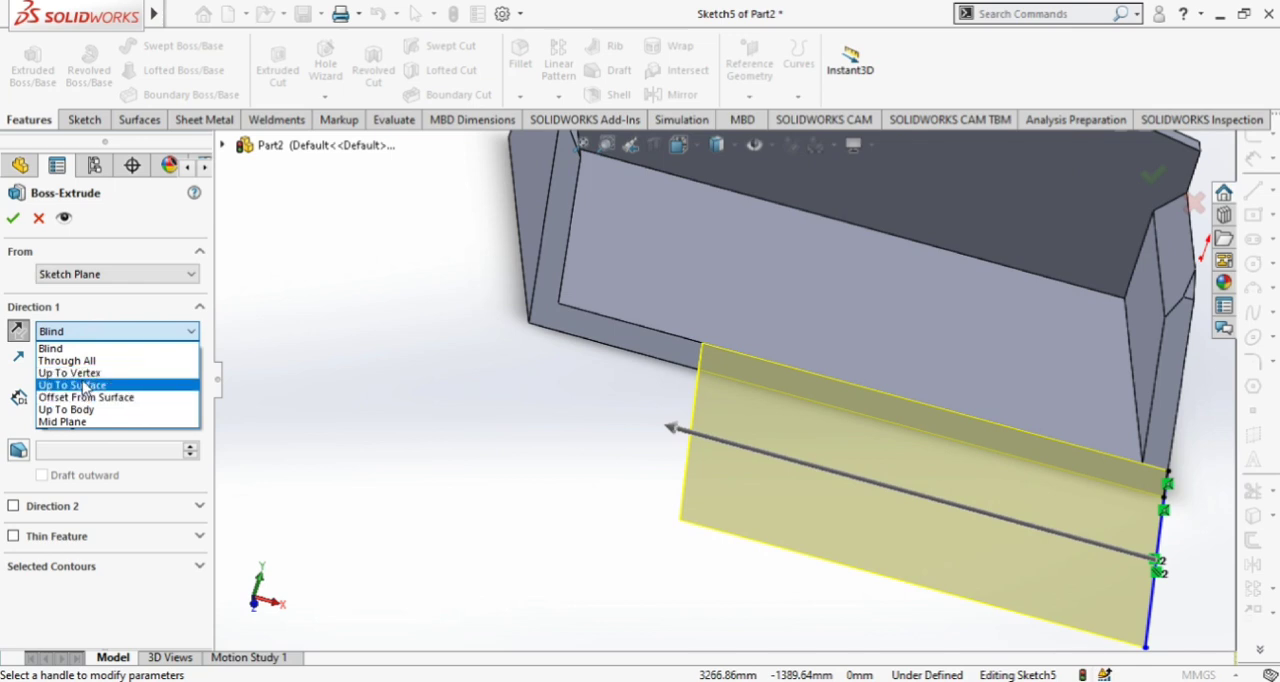
click(75, 385)
middle_drag(443, 360, 497, 238)
click(497, 238)
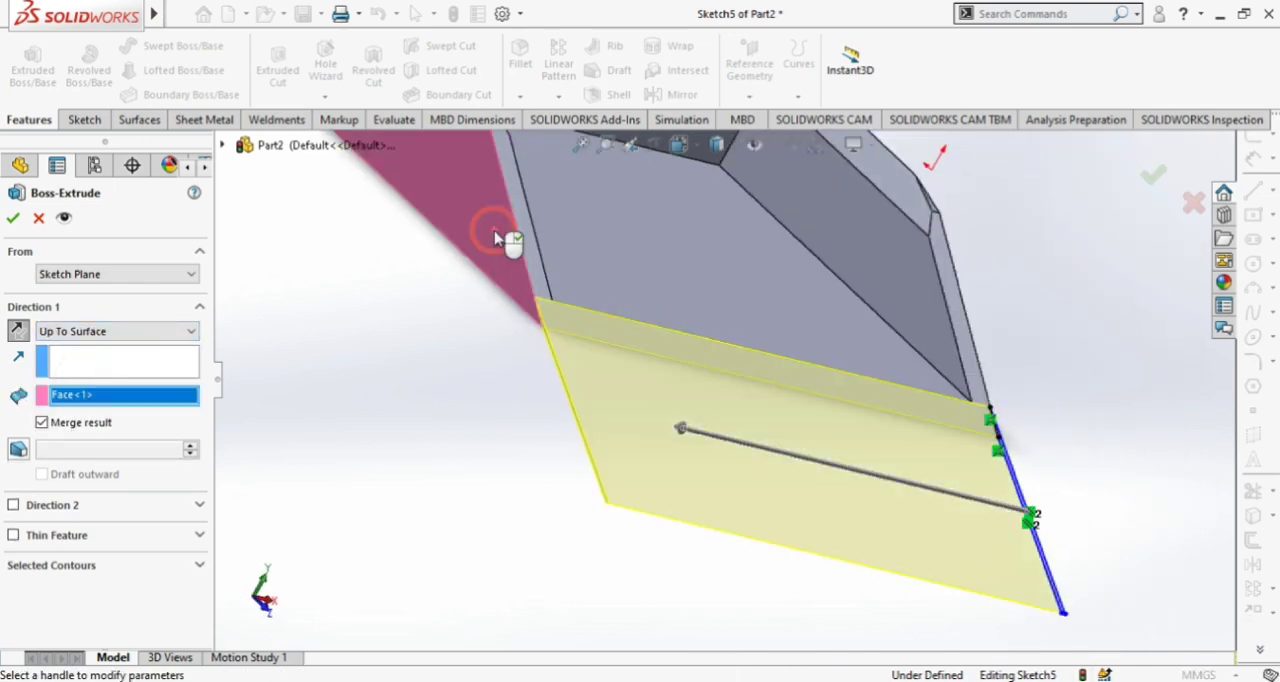
click(11, 219)
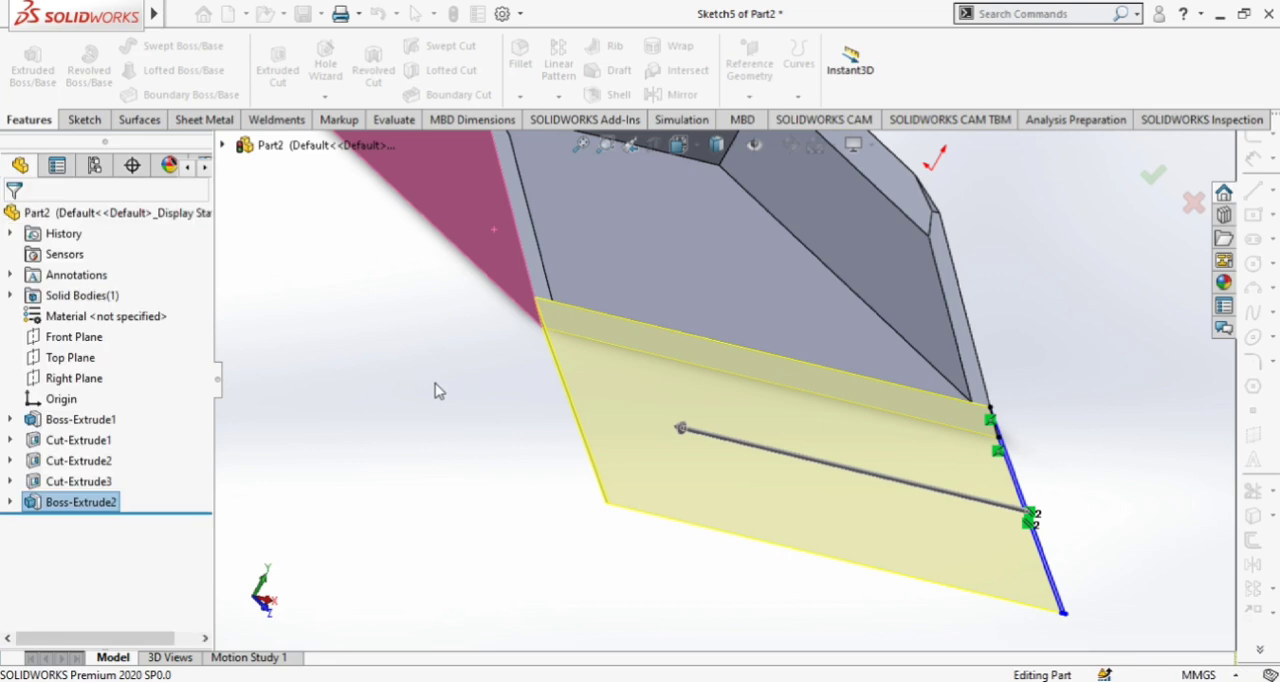
On the front lip's sloping upper face, sketch a three-point arc of about 603 mm radius between its side edges, bulging towards the front
middle_drag(930, 396, 845, 436)
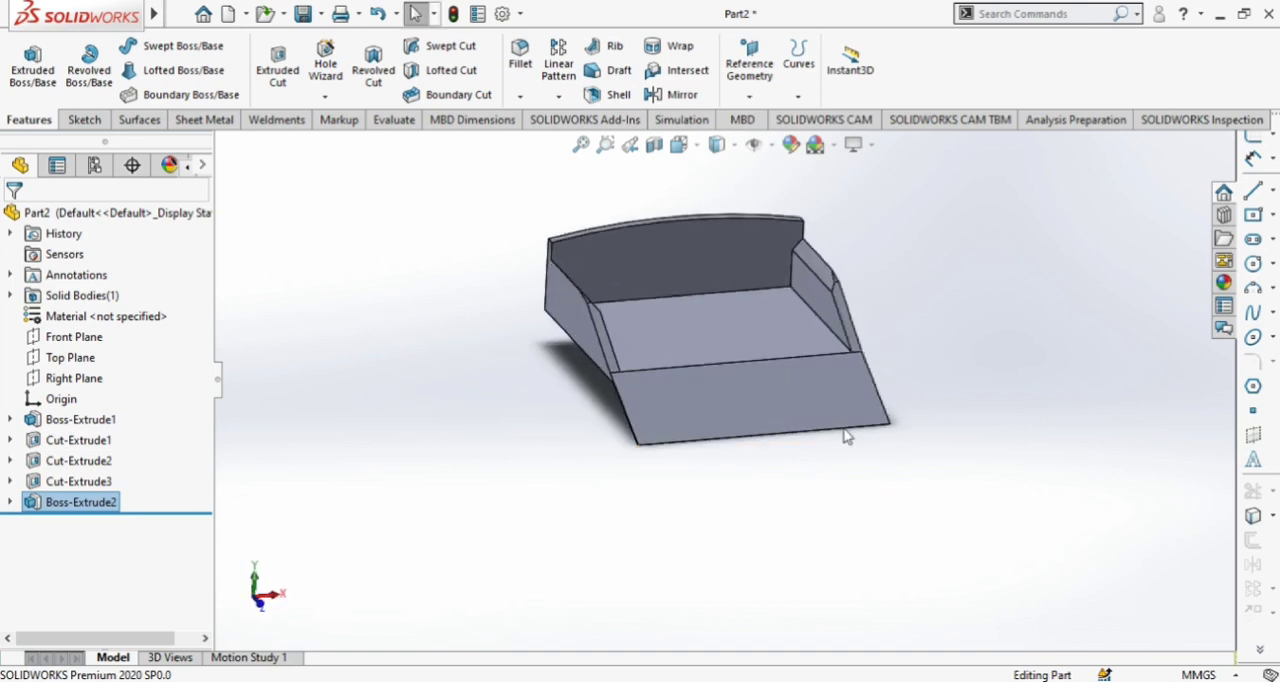
click(809, 393)
click(888, 336)
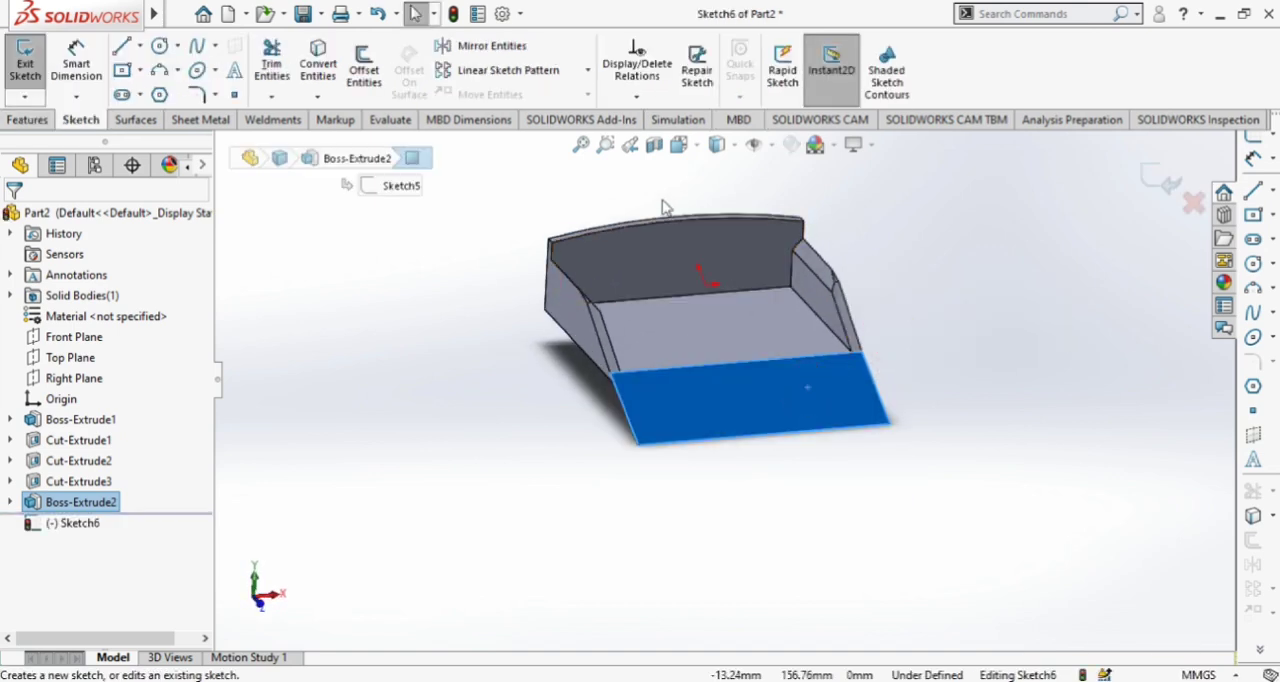
click(698, 146)
click(787, 251)
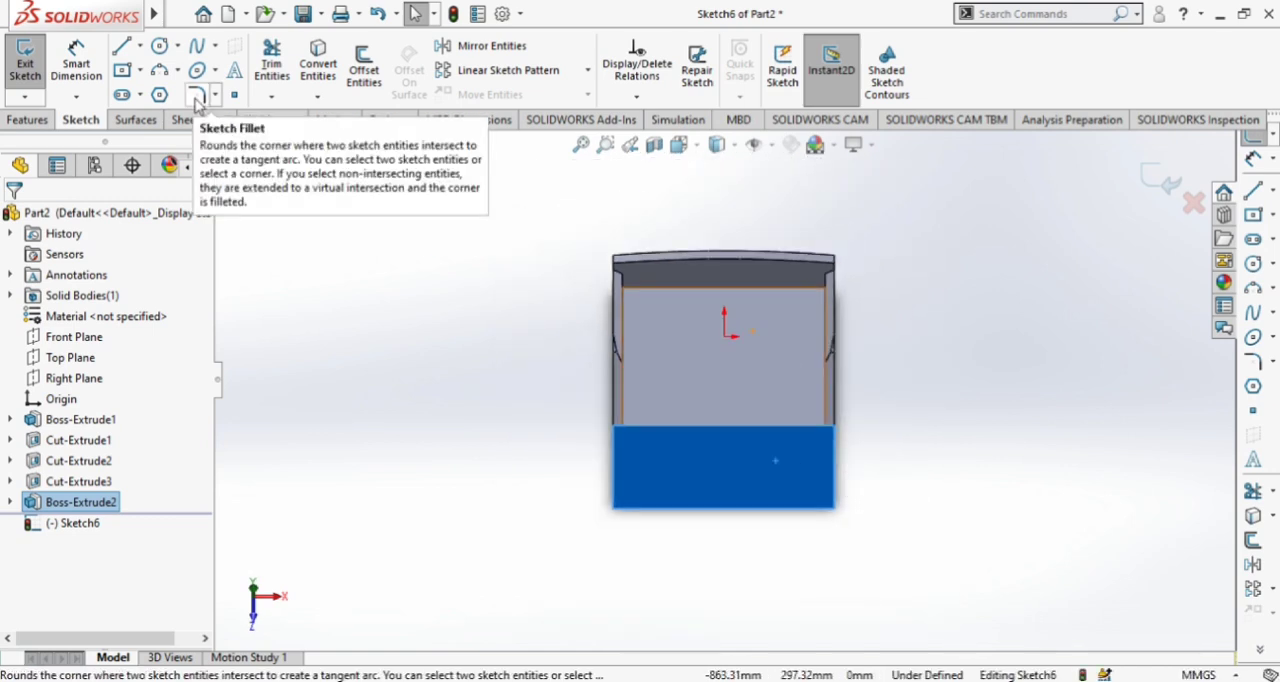
click(159, 70)
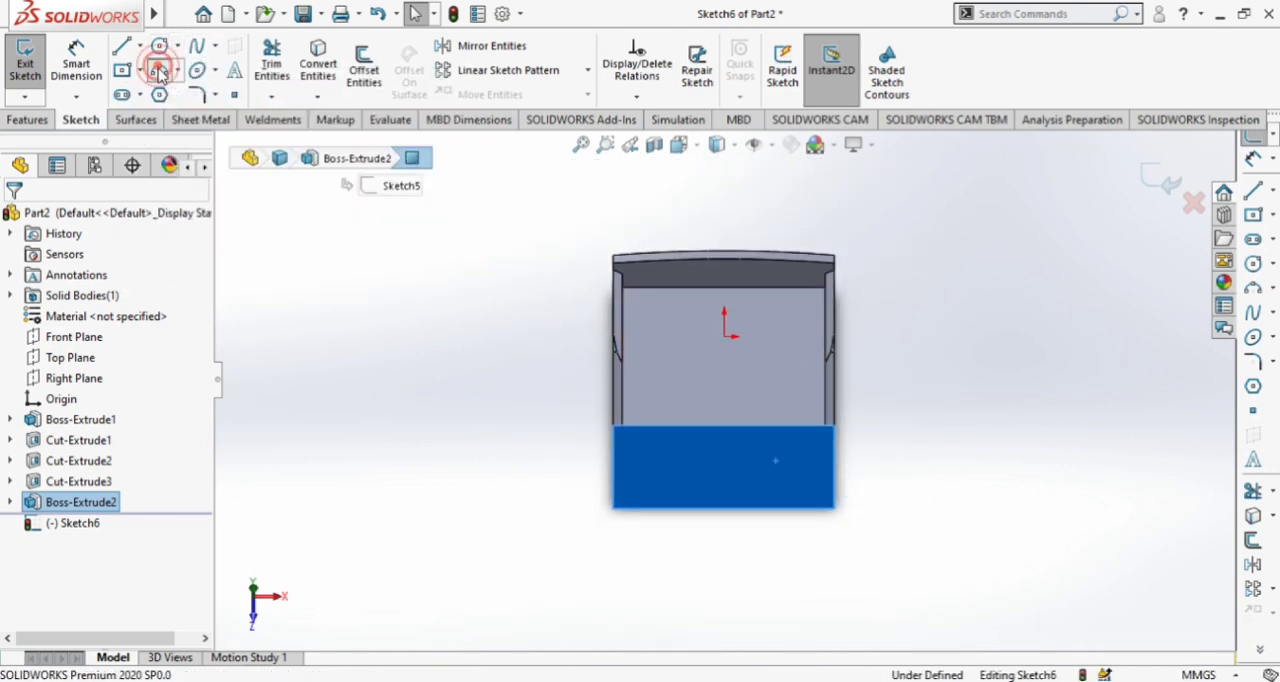
click(612, 469)
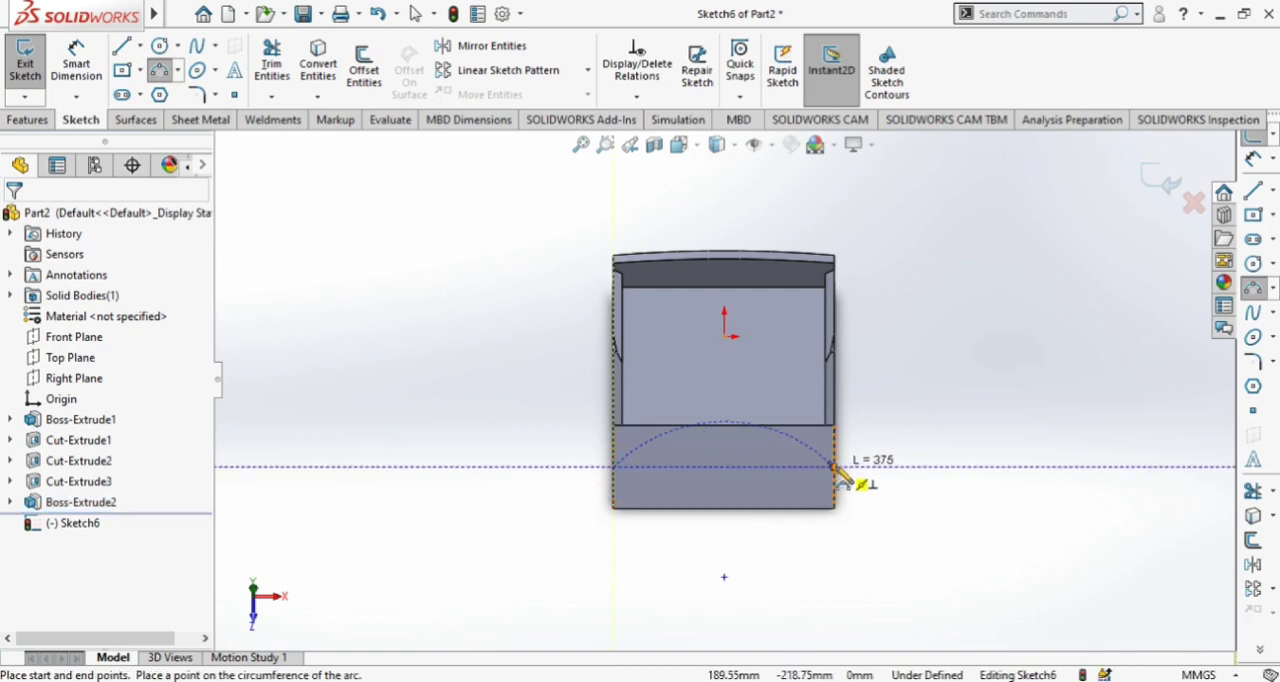
click(834, 467)
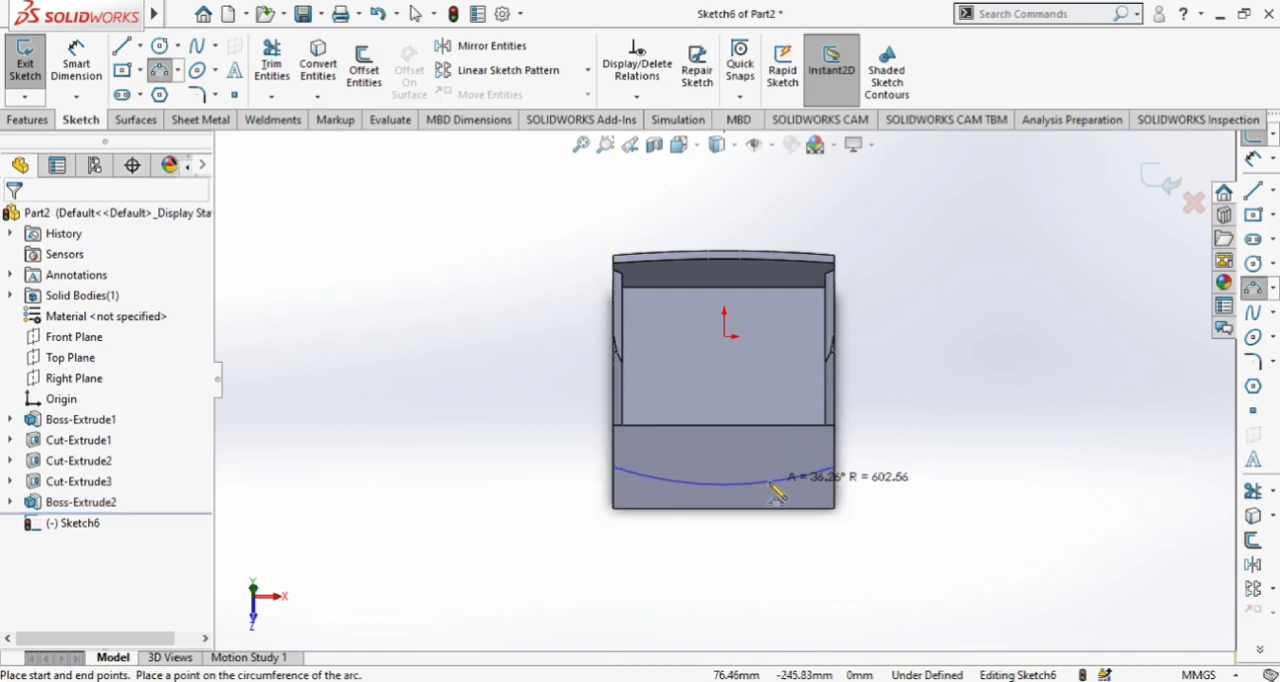
click(777, 491)
key(Escape)
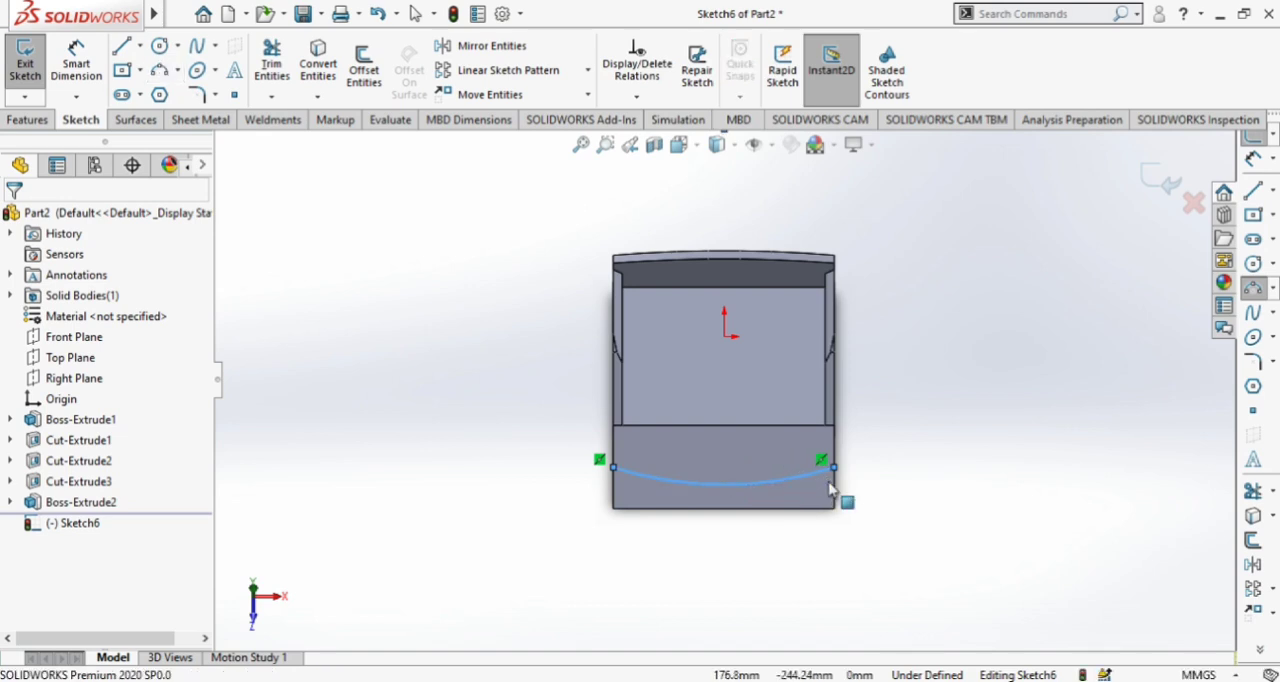
Close the arc into a profile with four connected lines running around the outside of the lip's front edge
click(120, 47)
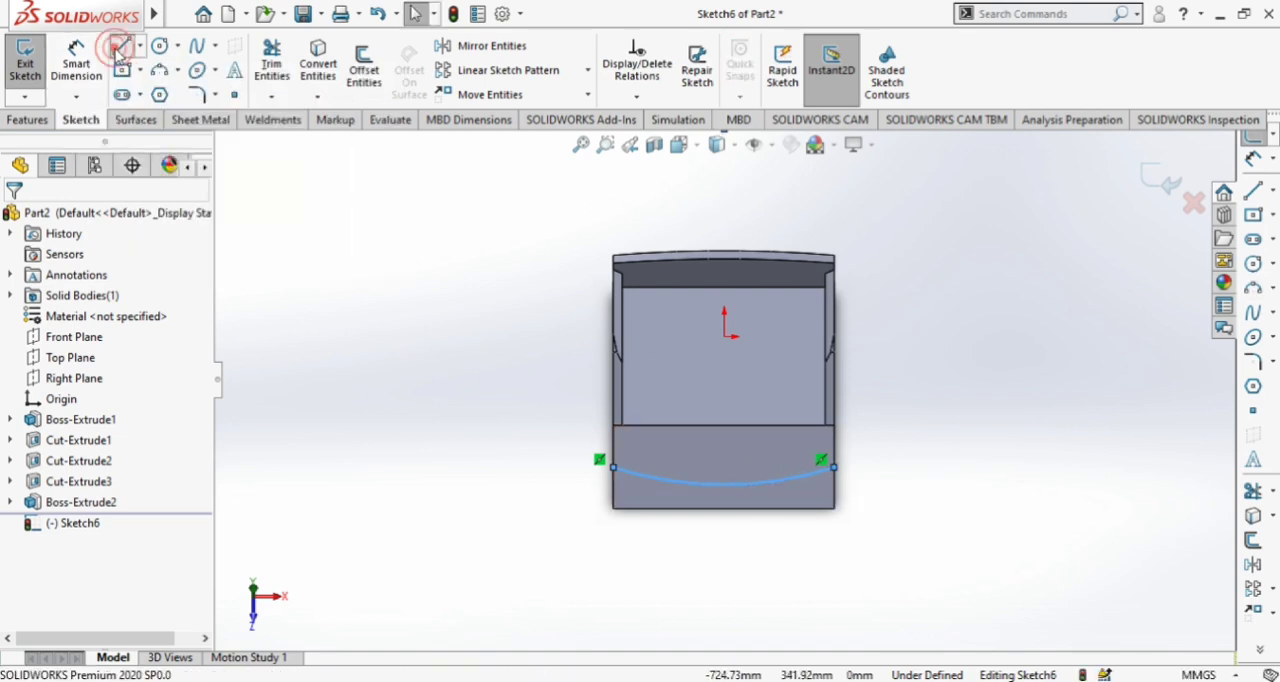
click(612, 468)
click(528, 600)
click(796, 613)
click(962, 578)
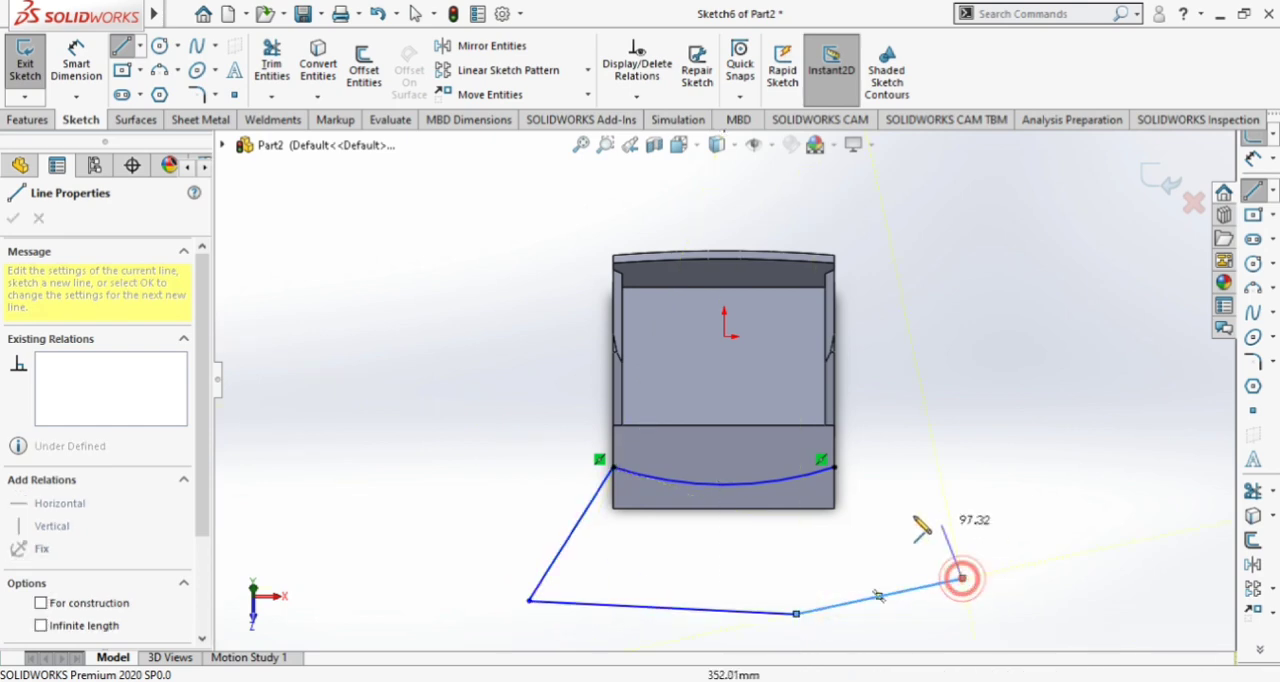
click(833, 467)
key(Escape)
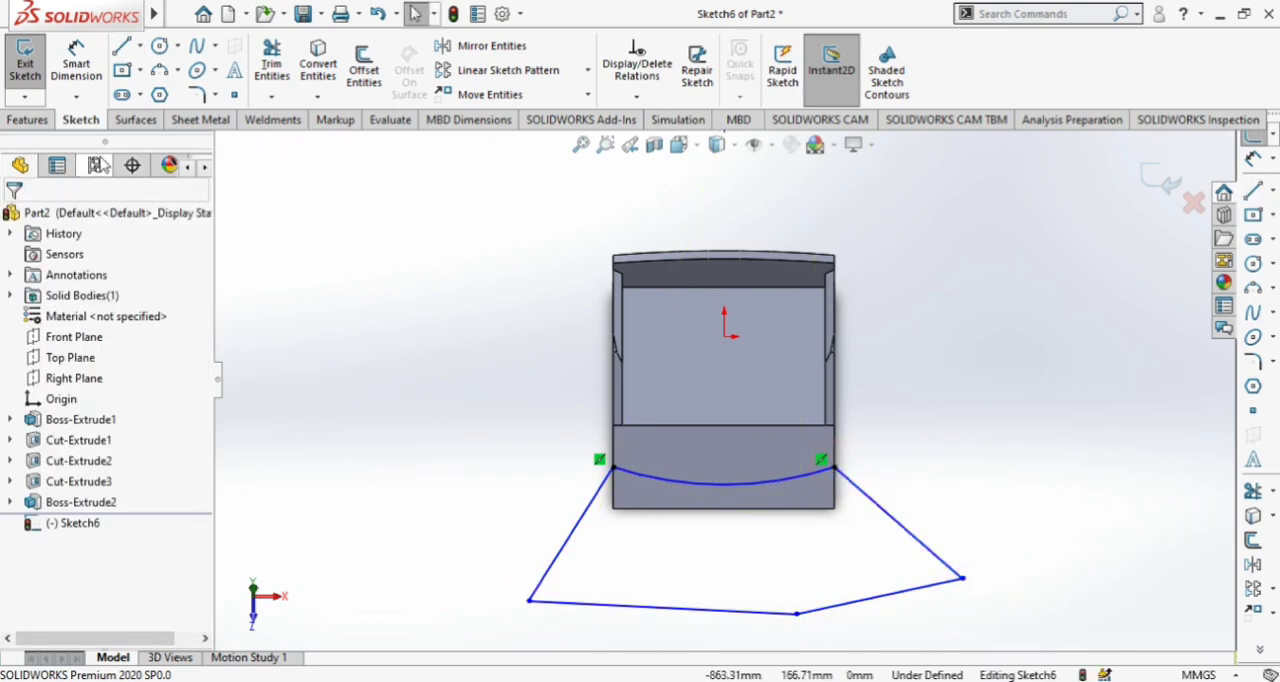
Cut the closed profile from the lip with Extruded Cut set to Through All - Both, leaving a curved front edge
click(30, 119)
click(277, 65)
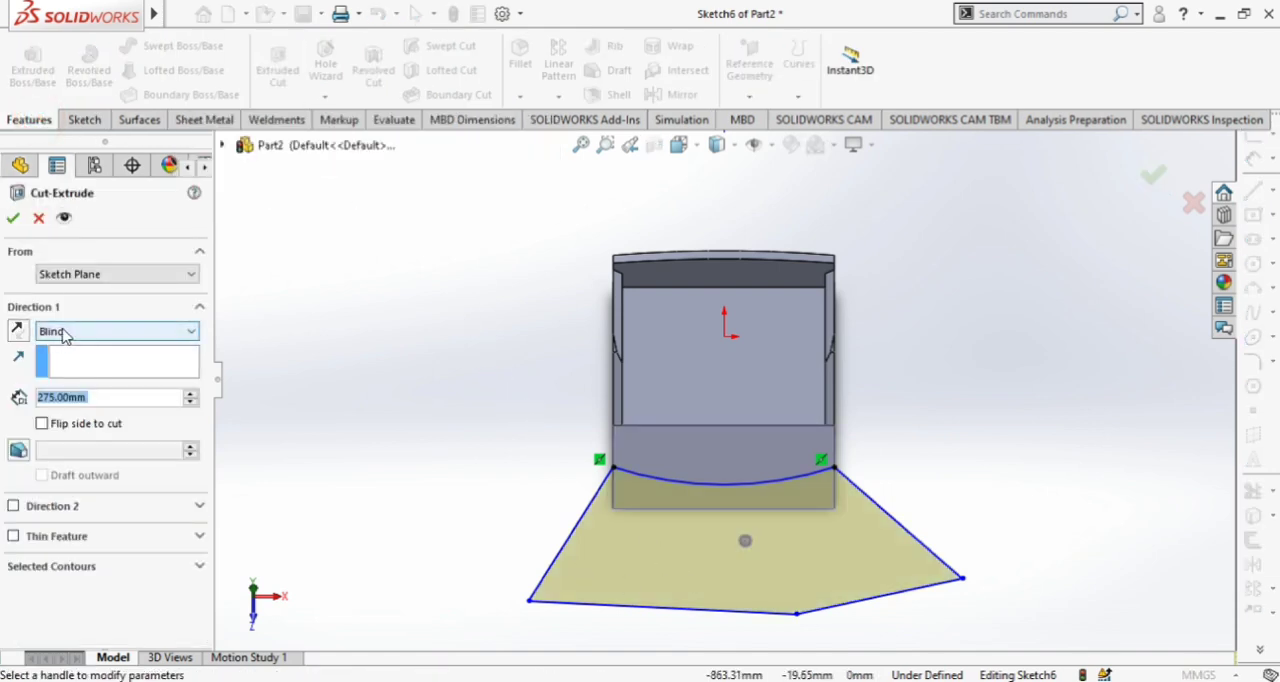
click(63, 336)
click(70, 364)
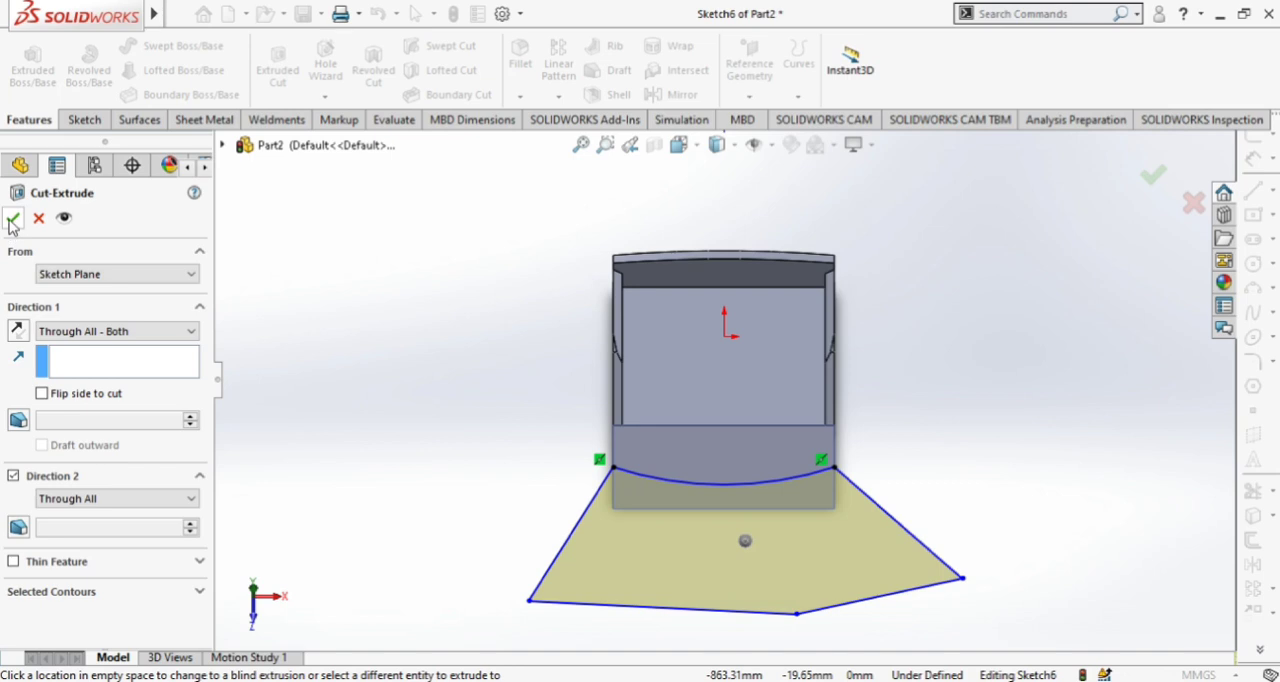
click(12, 220)
Start a new sketch on the Right Plane
middle_drag(545, 434, 479, 123)
scroll(810, 408, down, 3)
middle_drag(810, 408, 786, 580)
scroll(635, 262, down, 2)
middle_drag(837, 393, 814, 378)
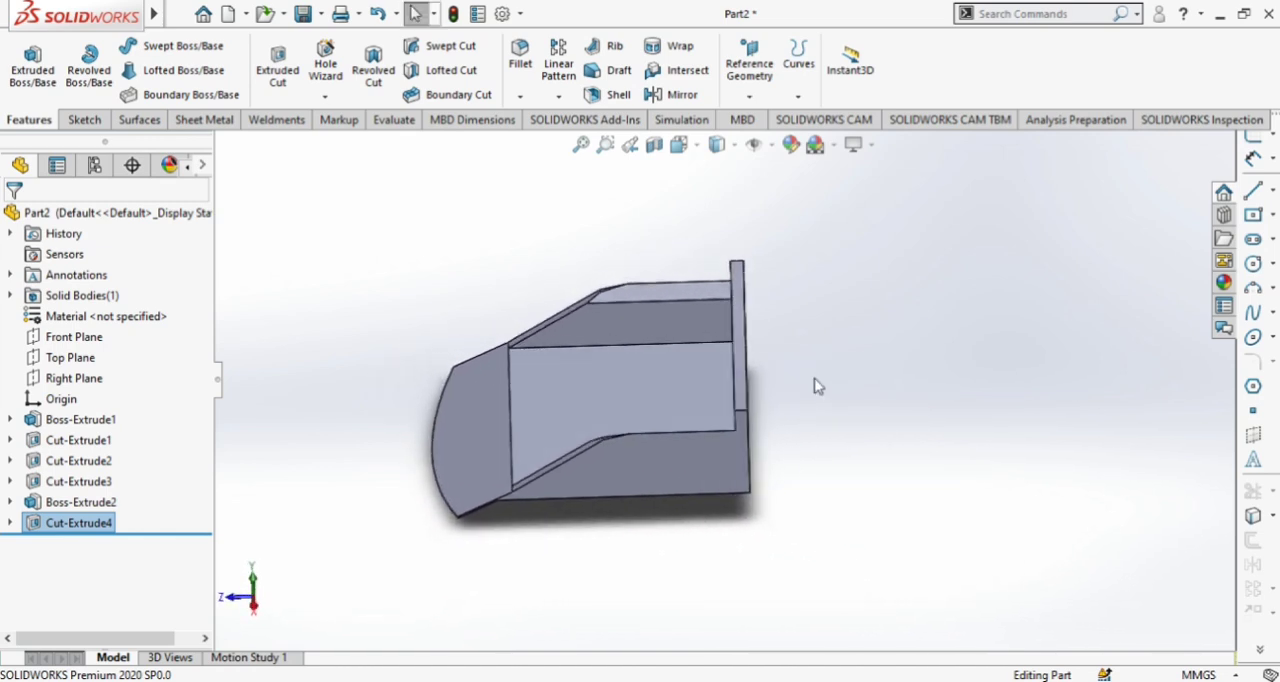
click(68, 379)
click(131, 340)
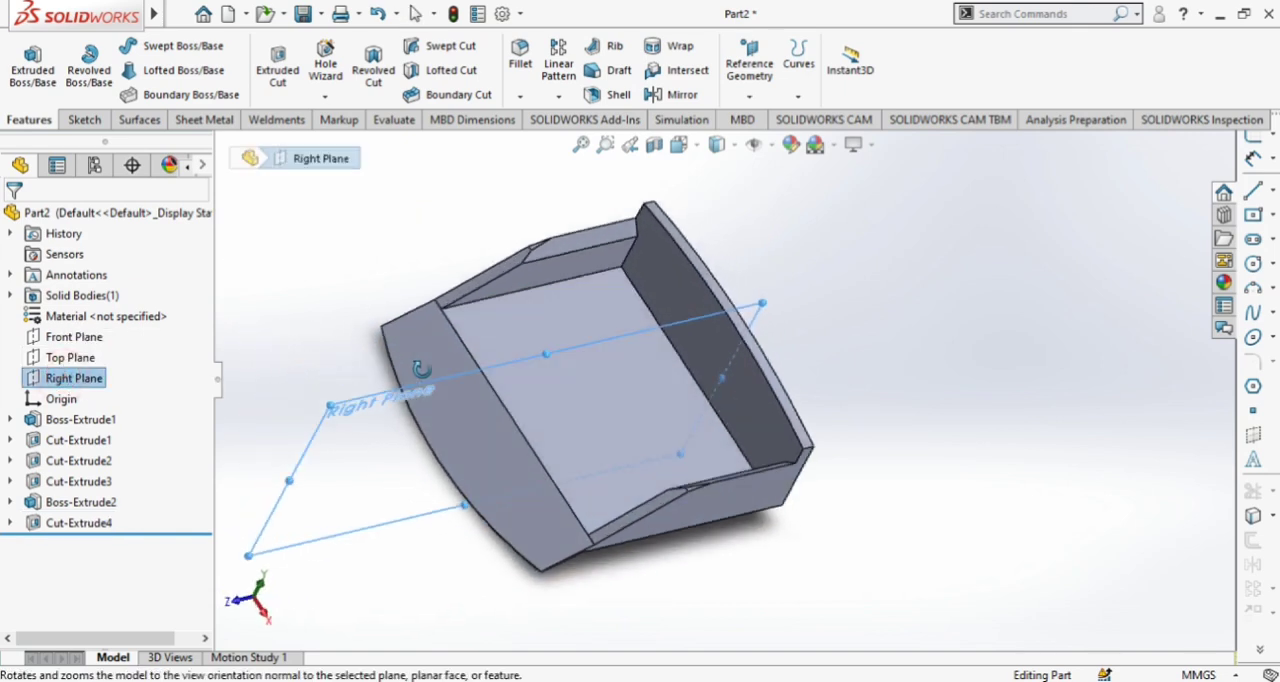
click(280, 348)
click(68, 378)
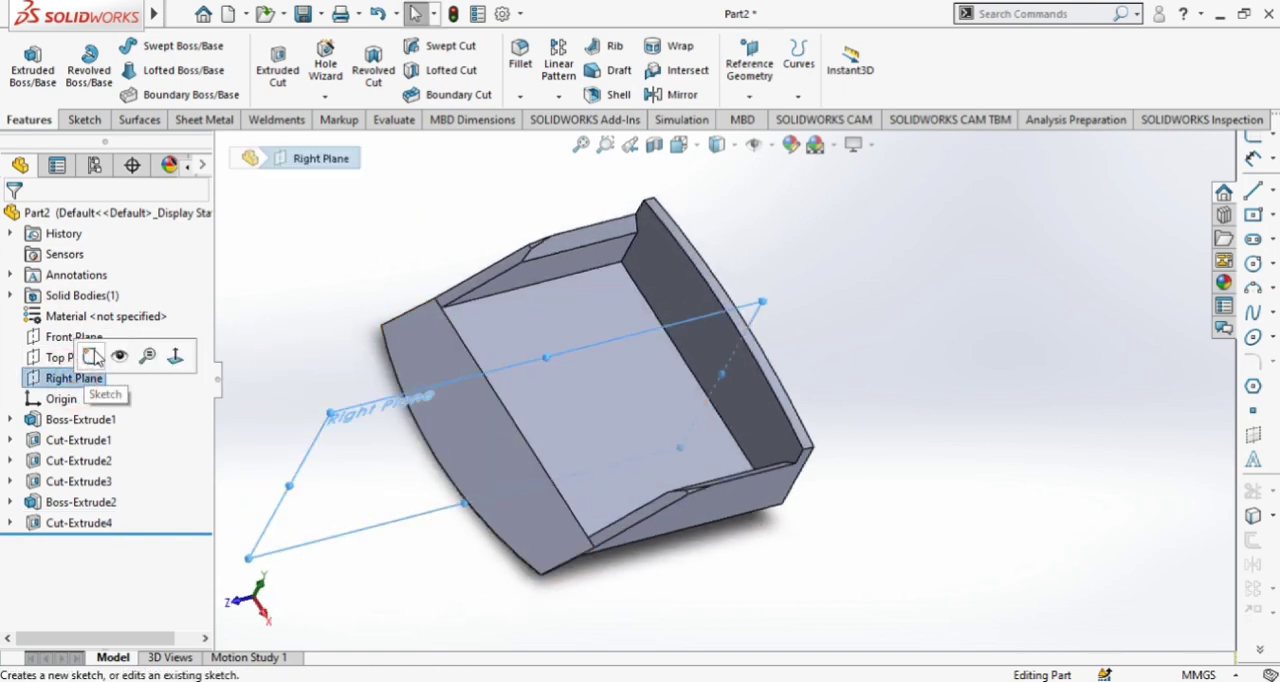
click(95, 355)
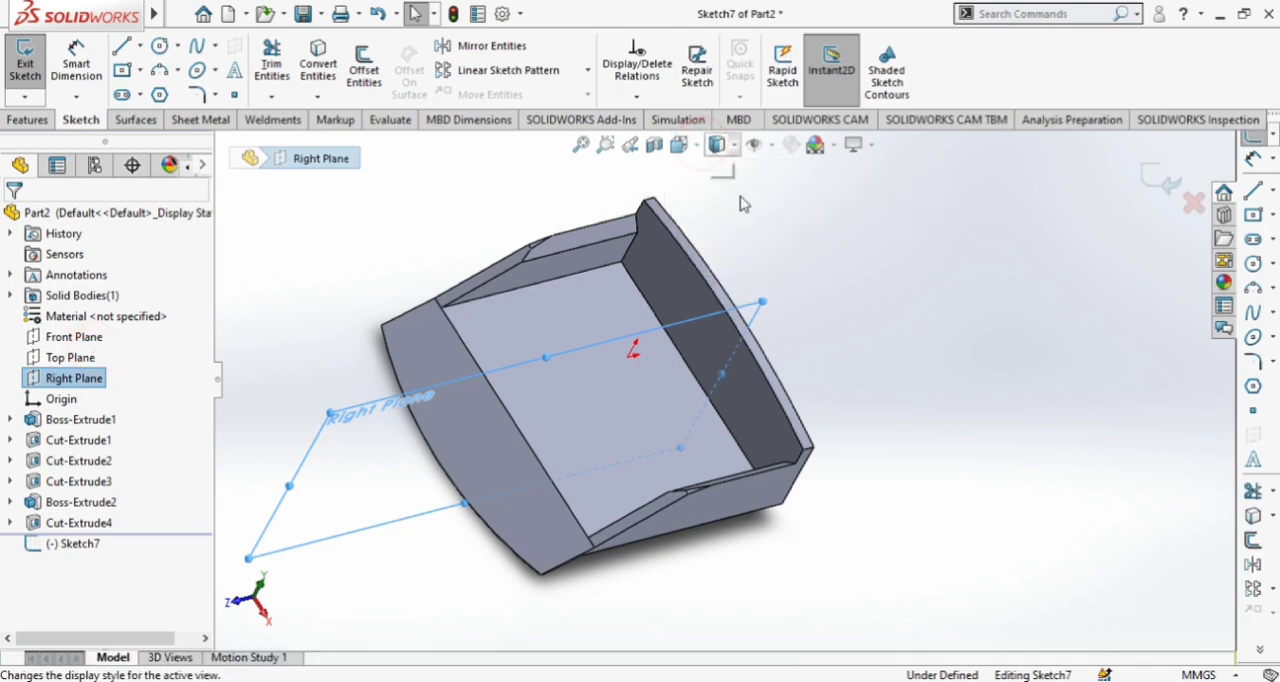
click(717, 144)
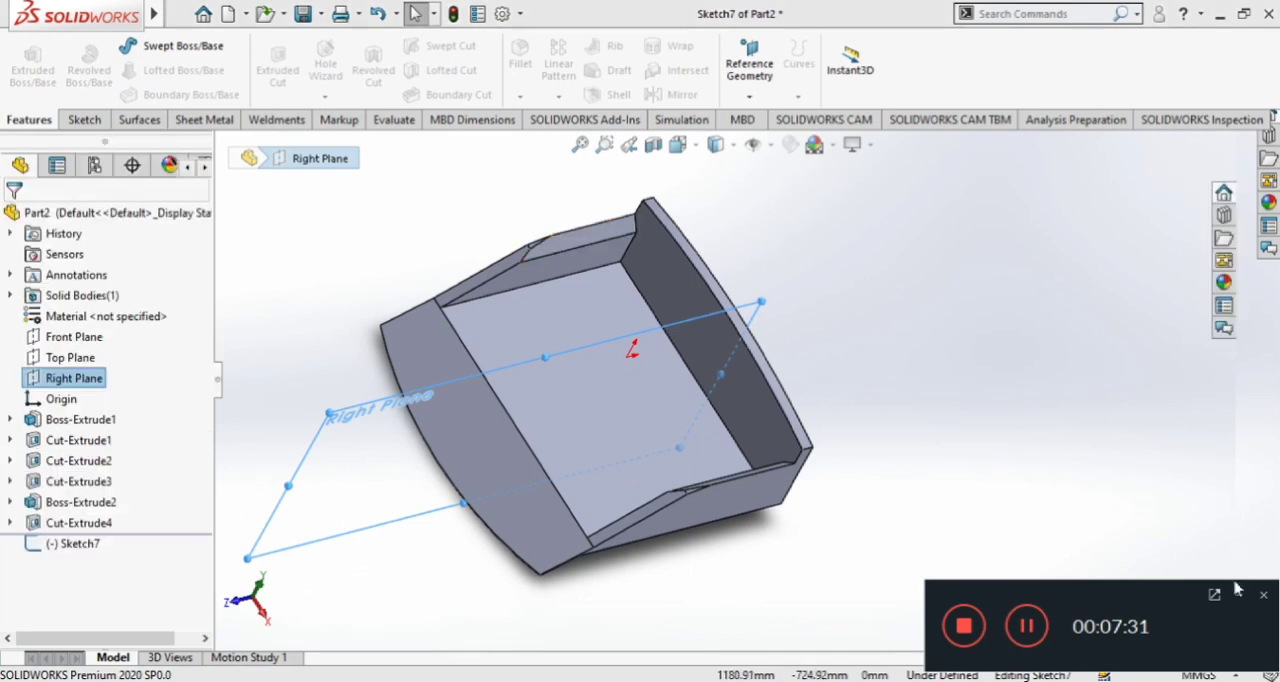
click(1239, 597)
middle_drag(882, 315, 862, 262)
click(347, 242)
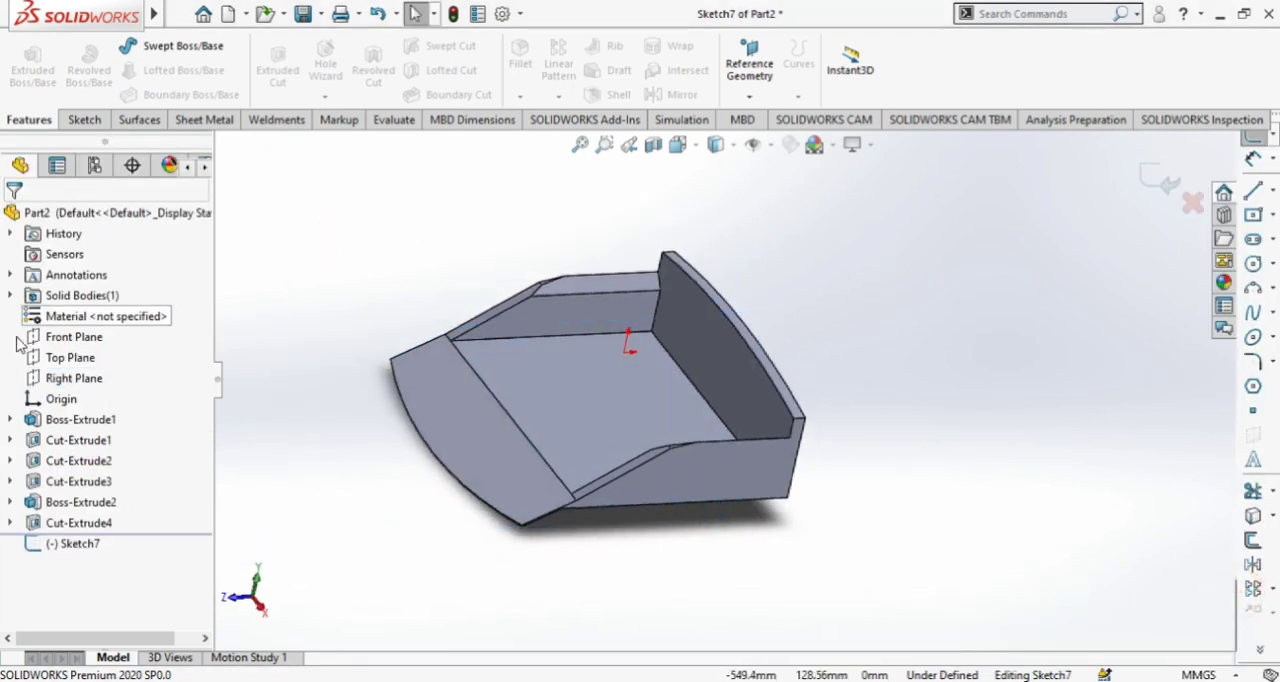
Sketch a wavy four-point spline from the back wall's upper rear corner outwards behind the part, ending about level with the origin
click(85, 121)
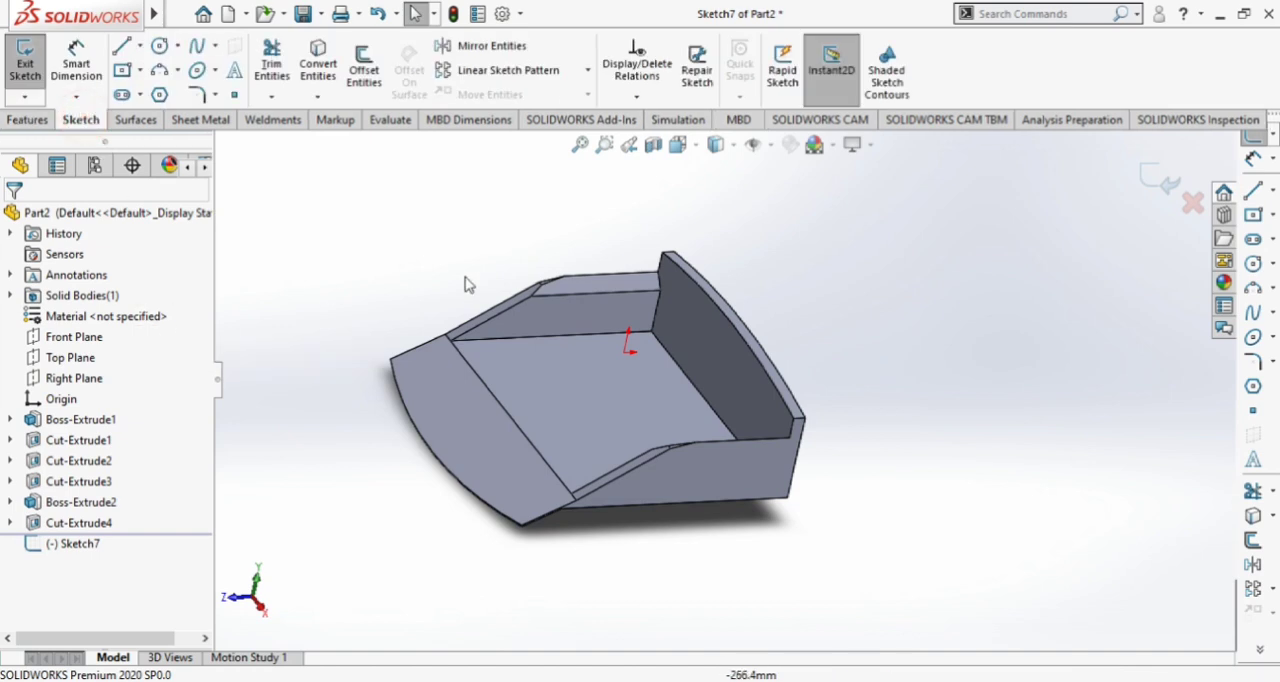
click(715, 144)
click(790, 246)
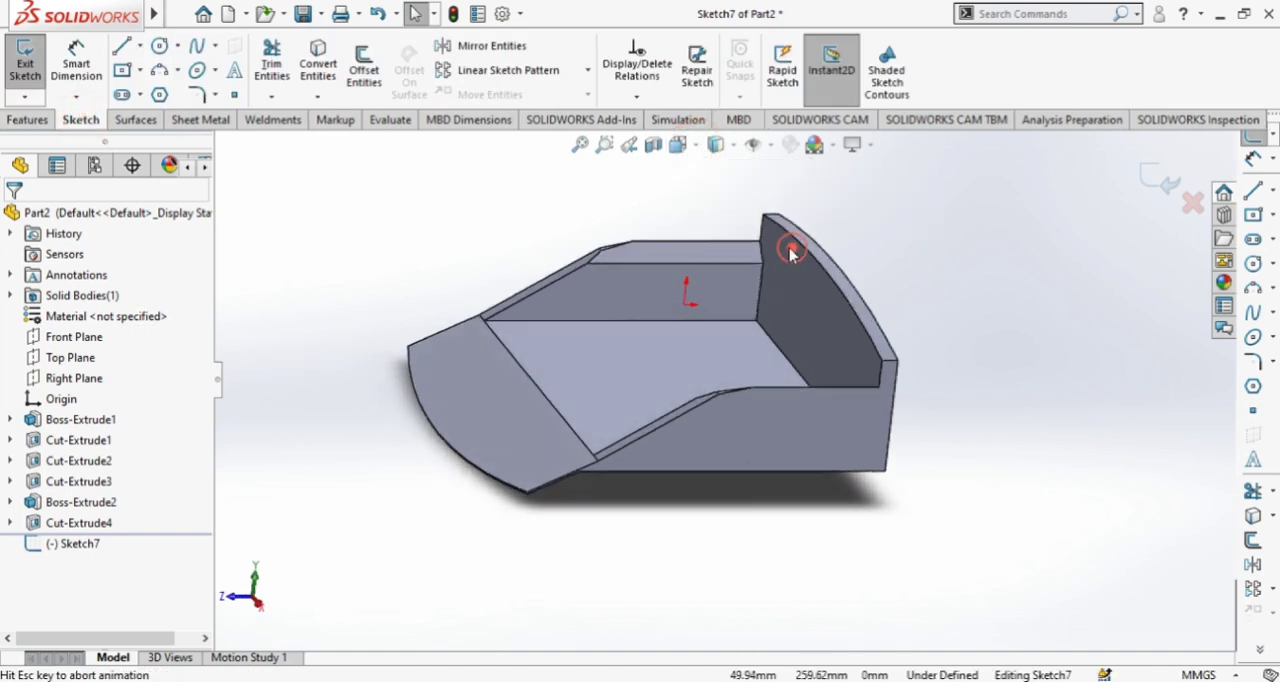
scroll(966, 360, up, 5)
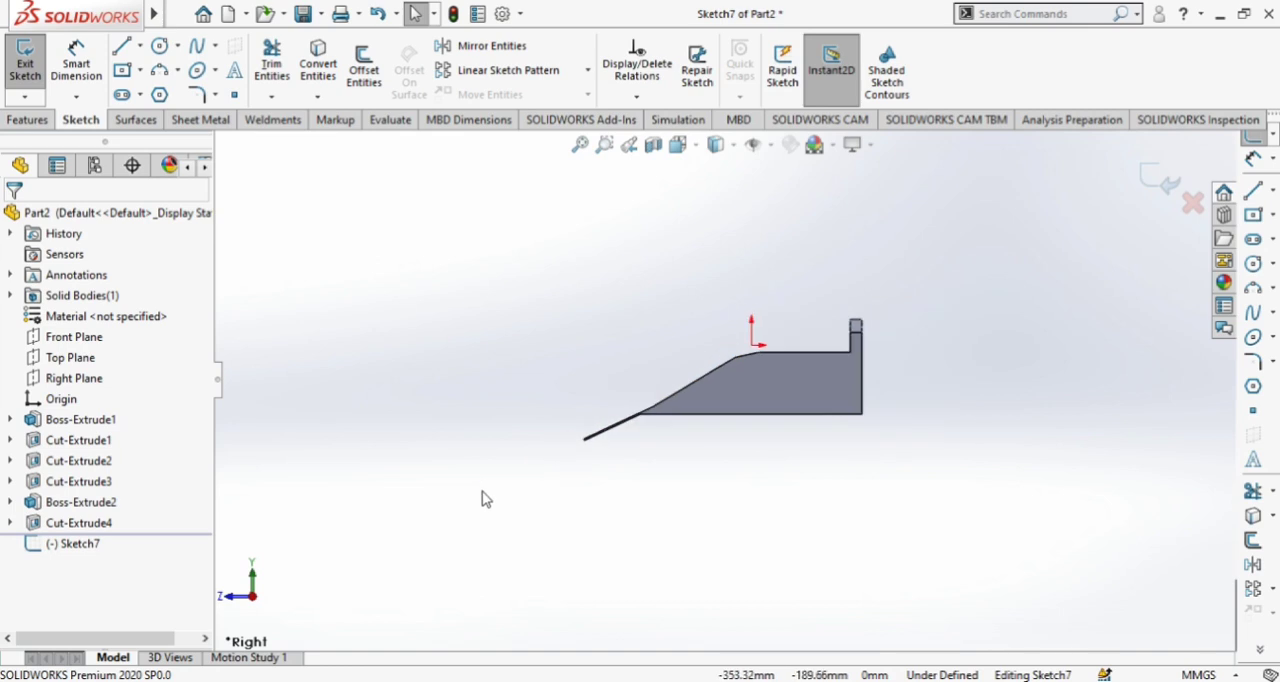
scroll(1037, 402, down, 4)
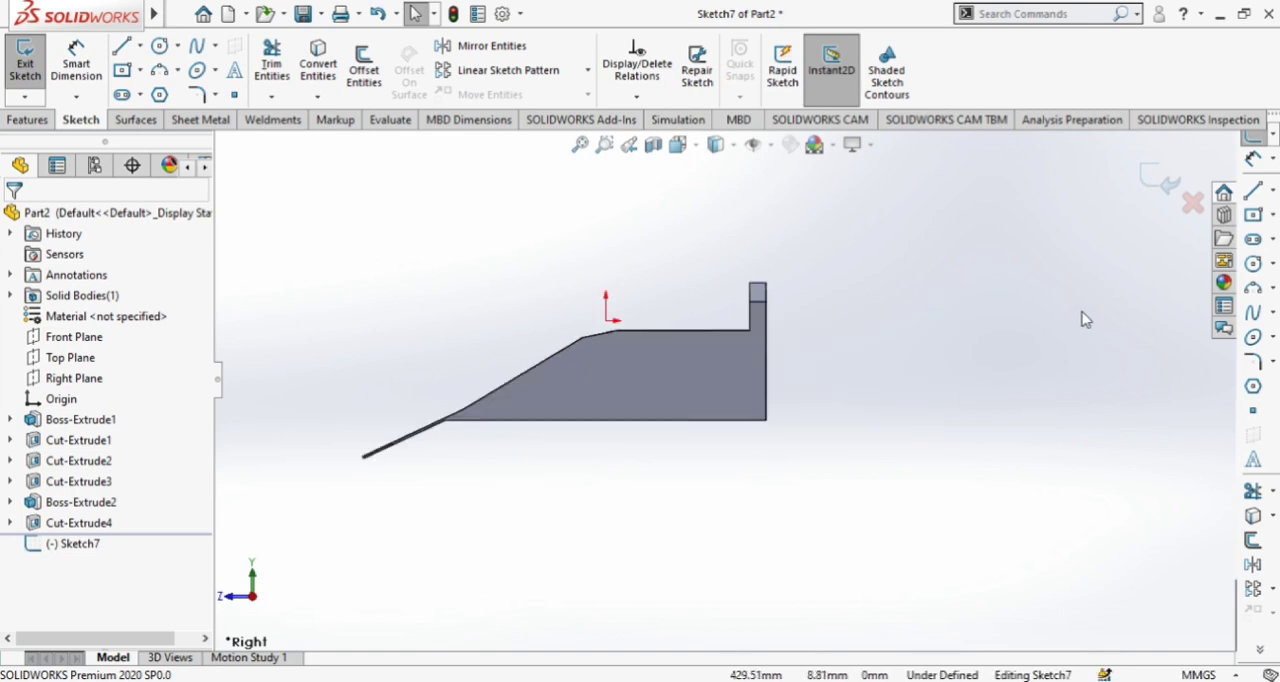
click(197, 45)
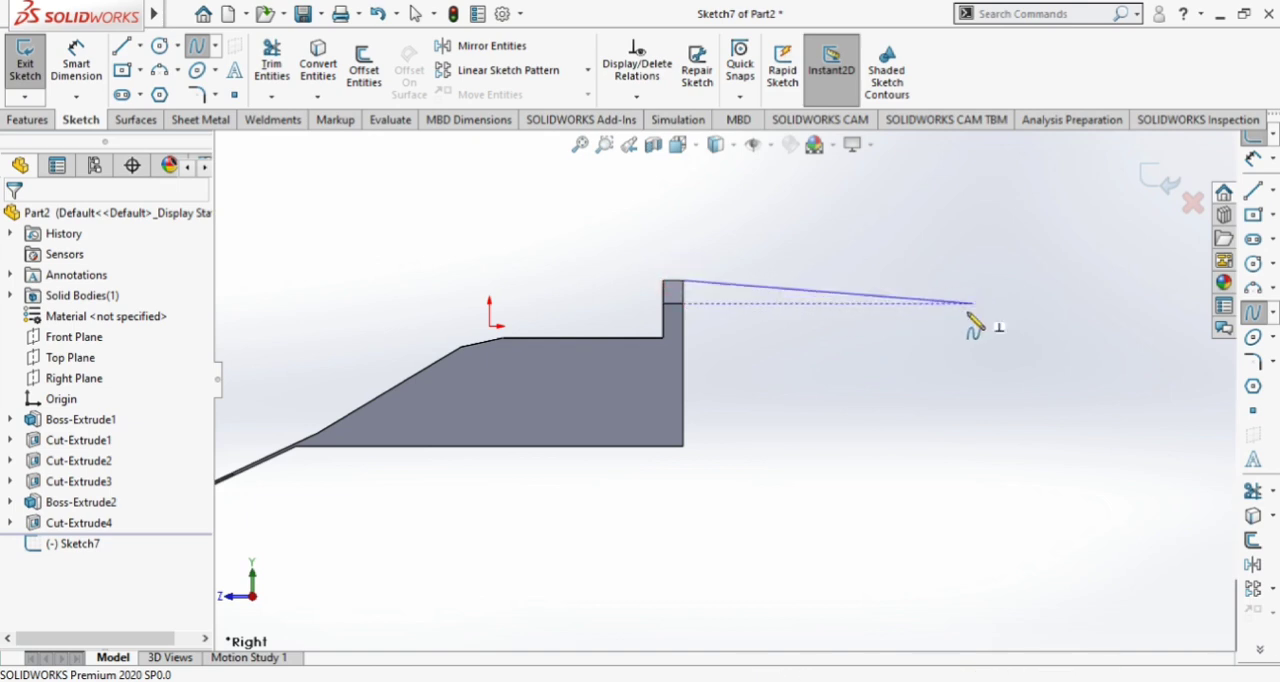
click(898, 303)
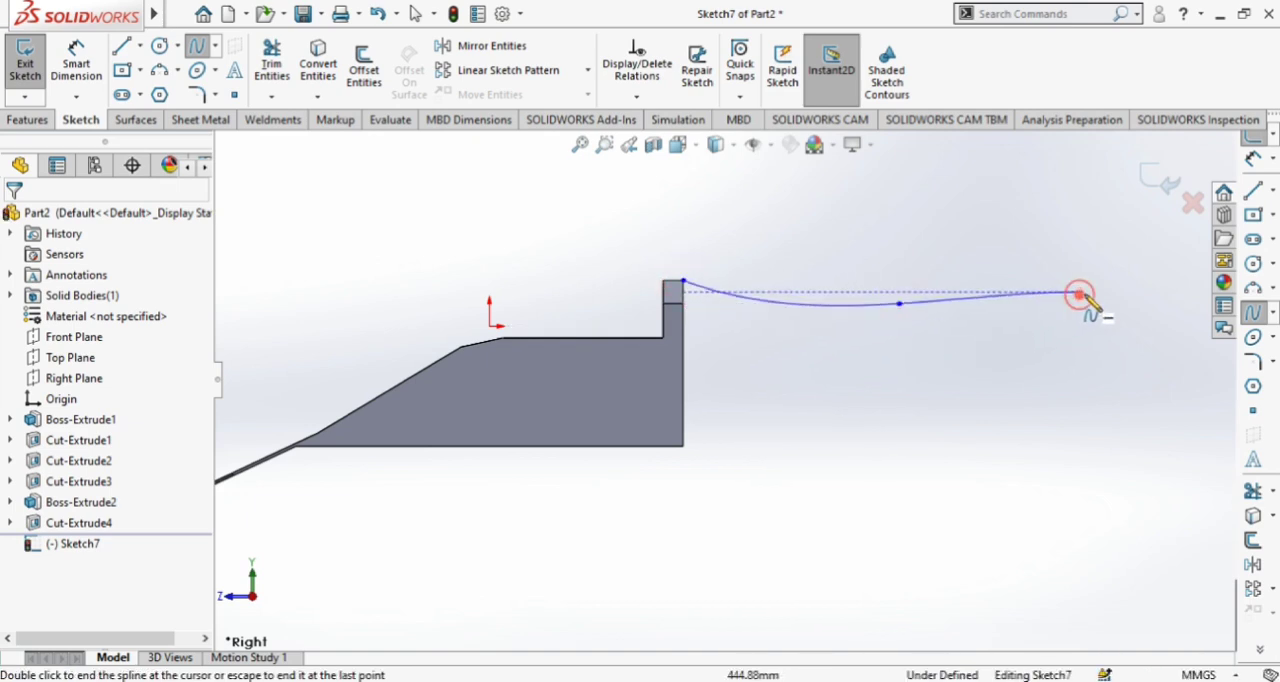
click(1080, 297)
key(f)
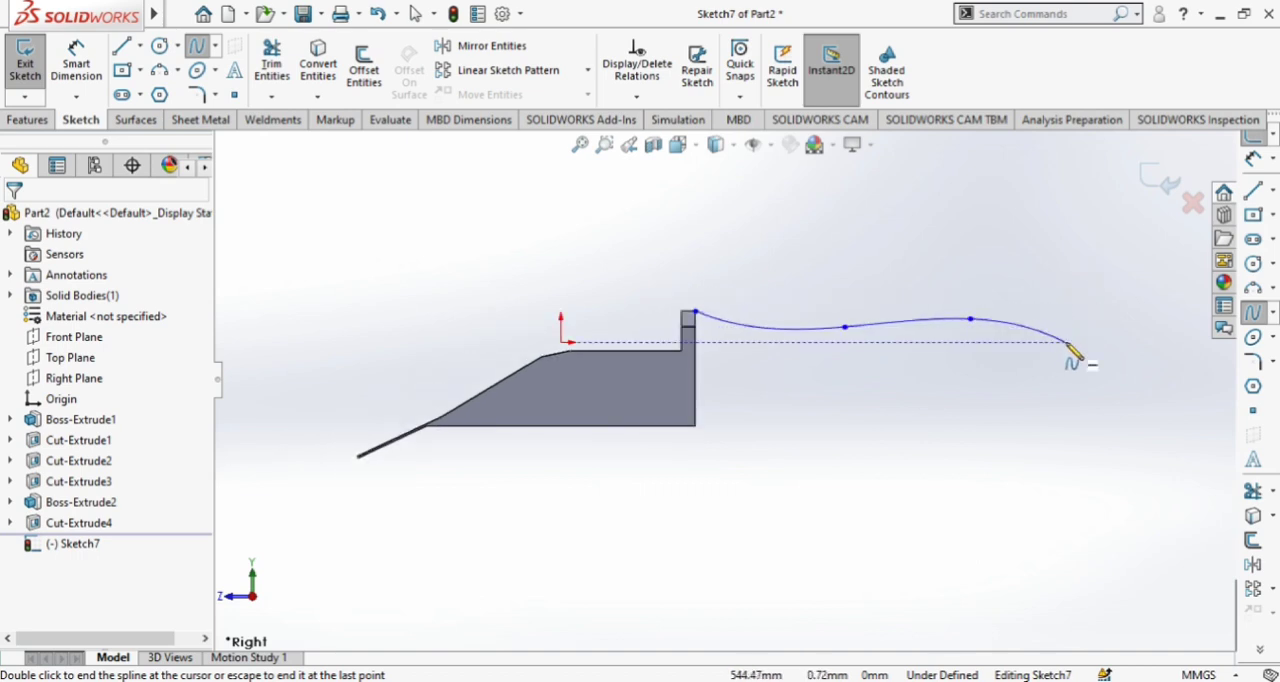
double_click(1071, 346)
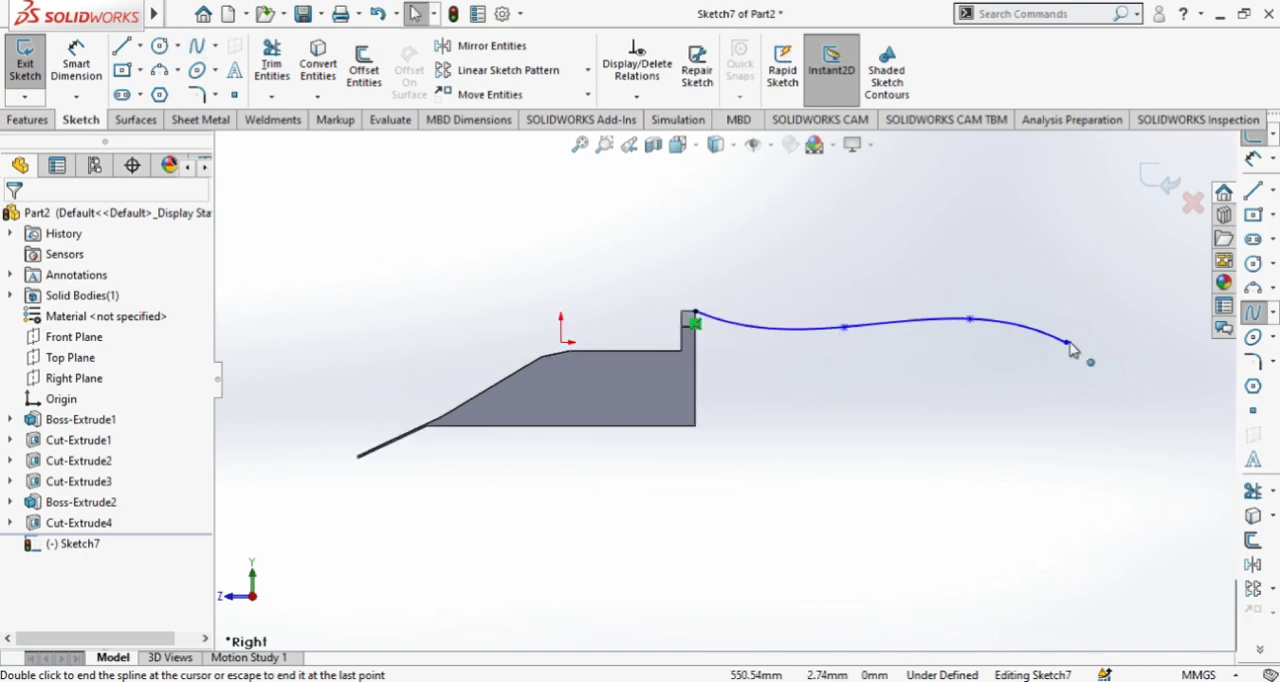
click(171, 12)
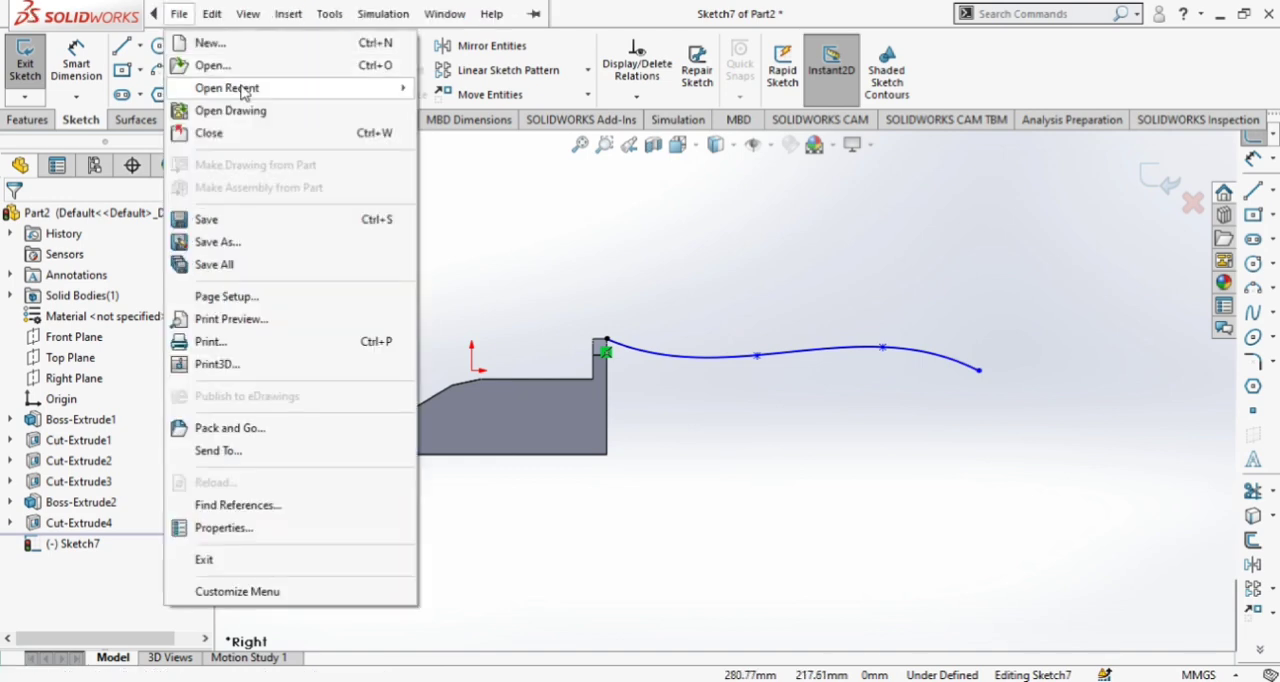
click(607, 195)
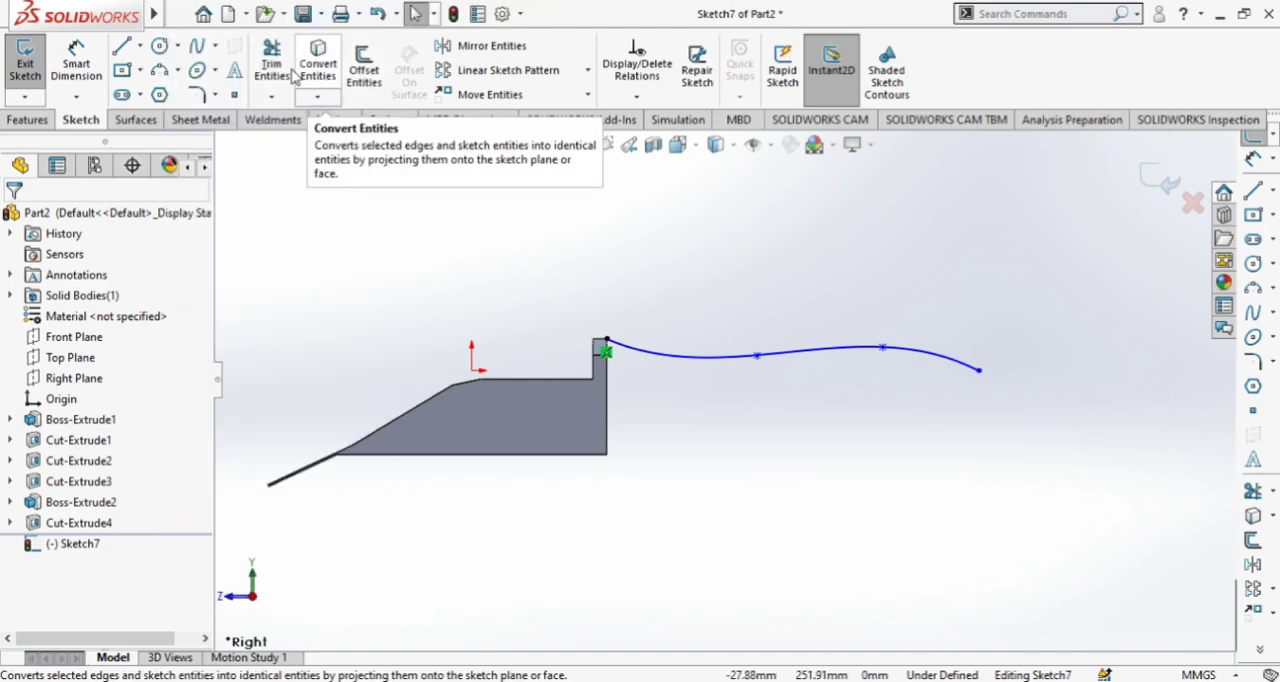
Dimension the spline's free end 250 mm horizontally from the rear face of the back wall
click(76, 60)
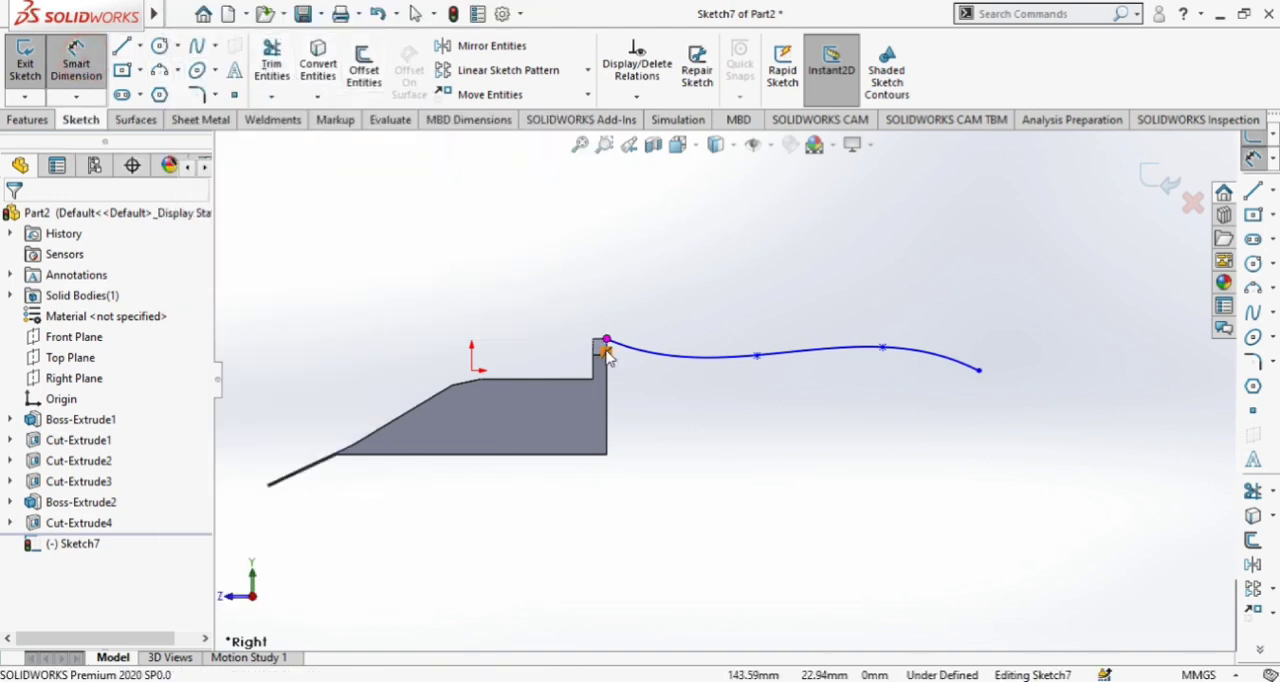
click(610, 382)
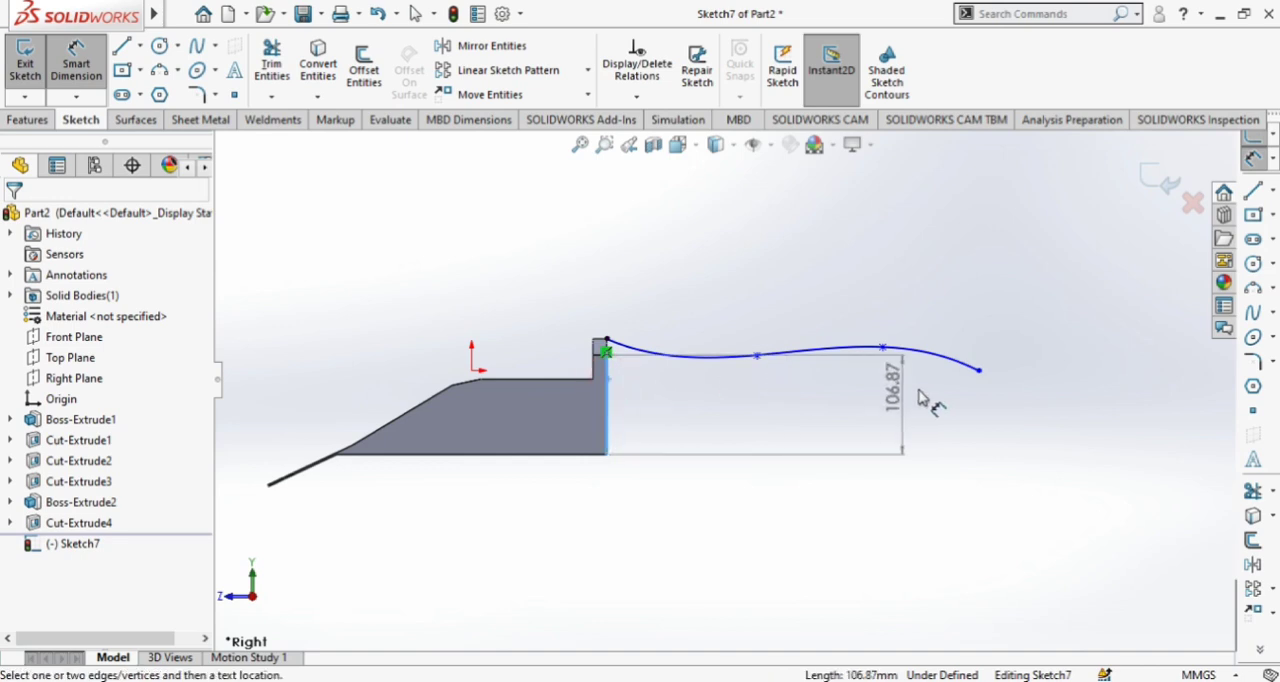
click(978, 372)
click(923, 393)
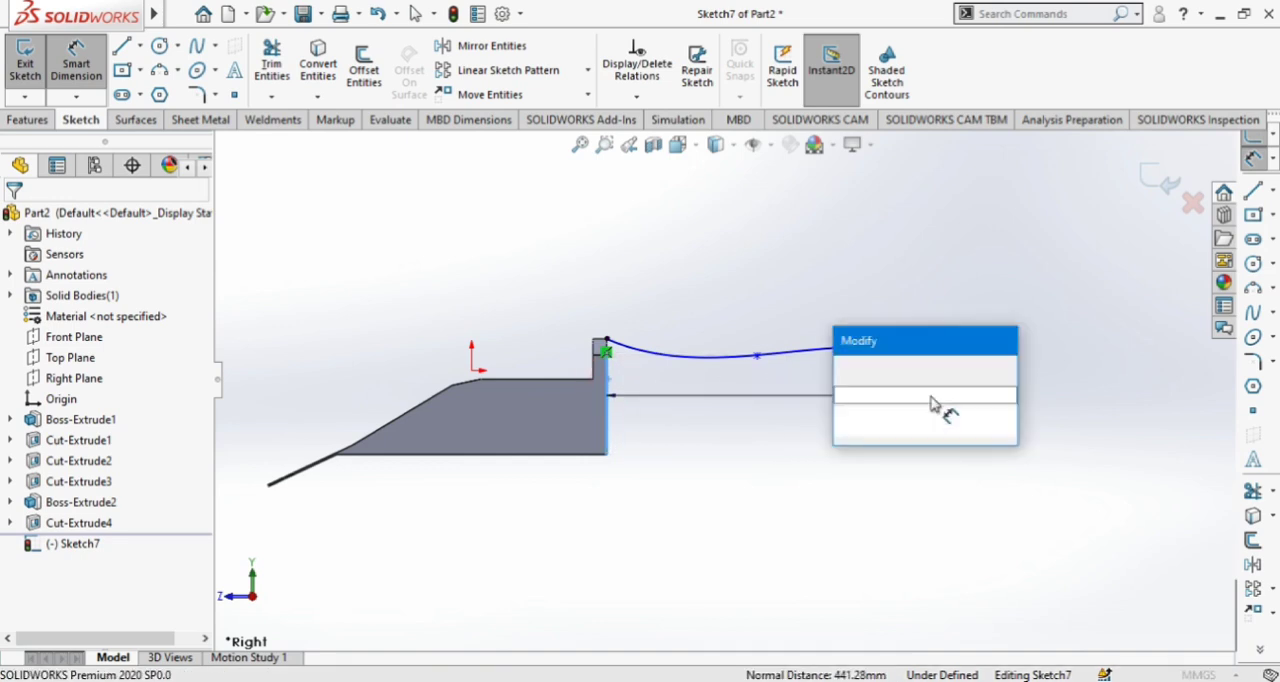
text(250)
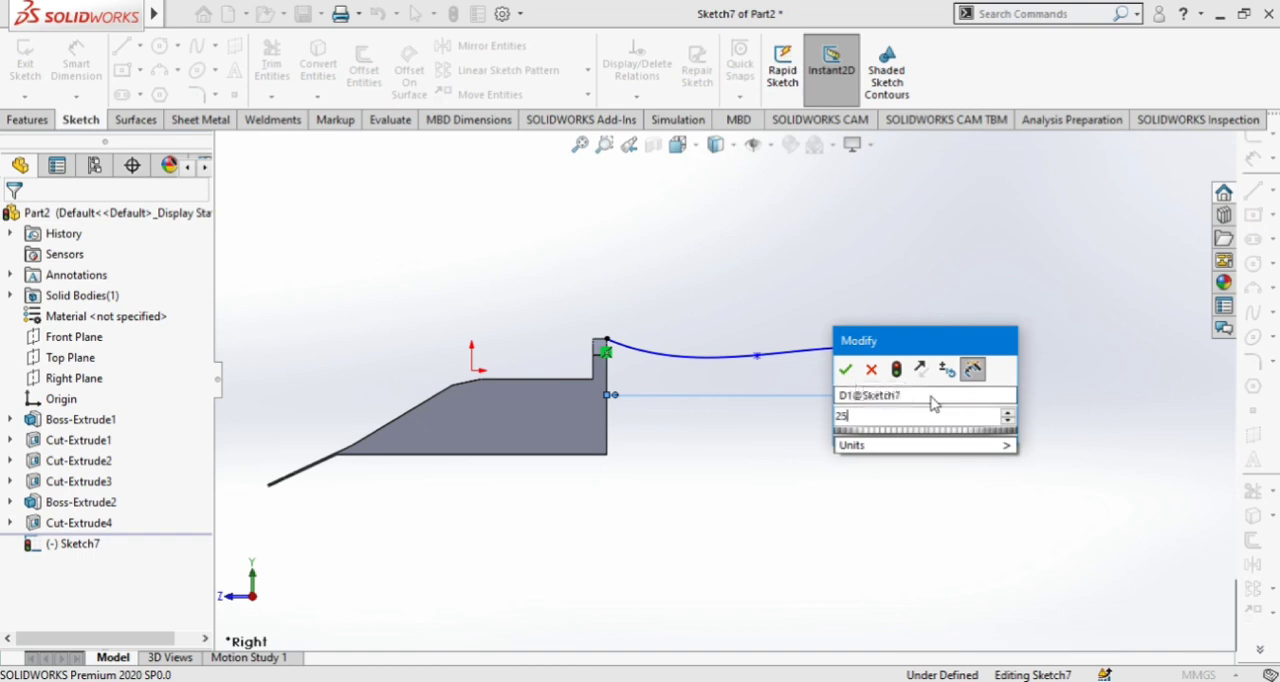
click(845, 369)
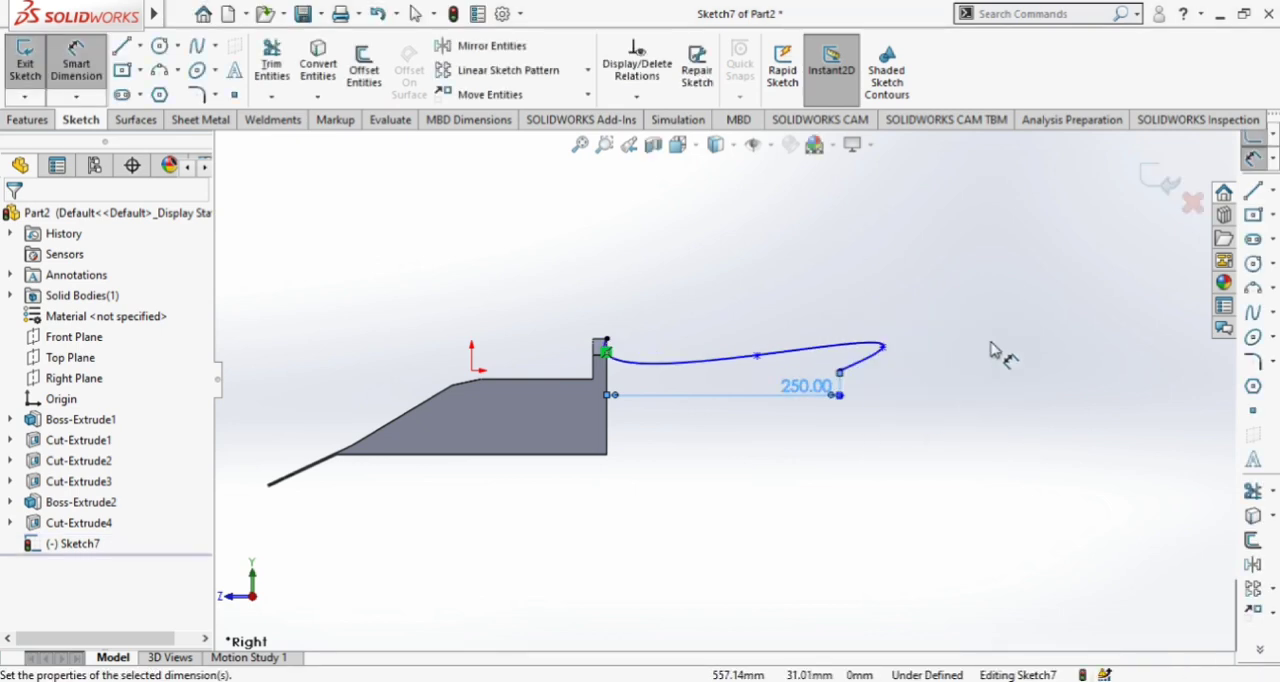
Reshape the spline by moving its two interior points back between the wall and the free end, forming a gentle S-curve
scroll(862, 352, up, 1)
scroll(817, 278, down, 1)
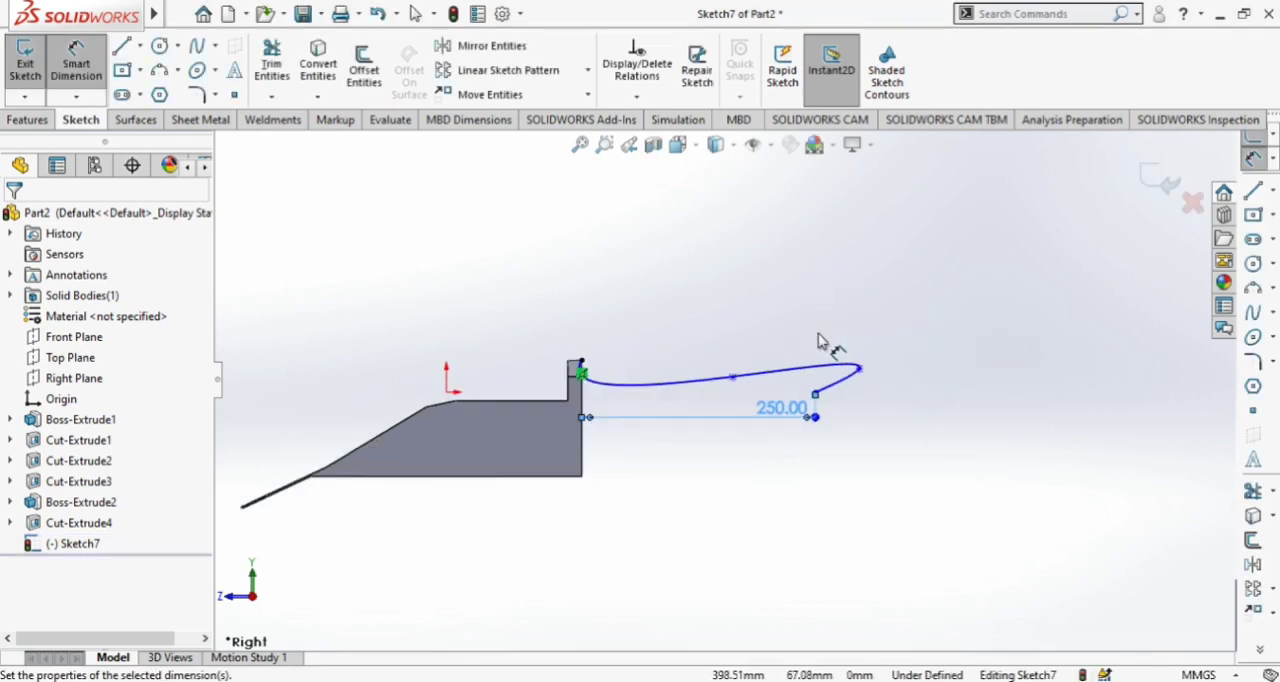
scroll(900, 400, up, 1)
scroll(838, 410, down, 1)
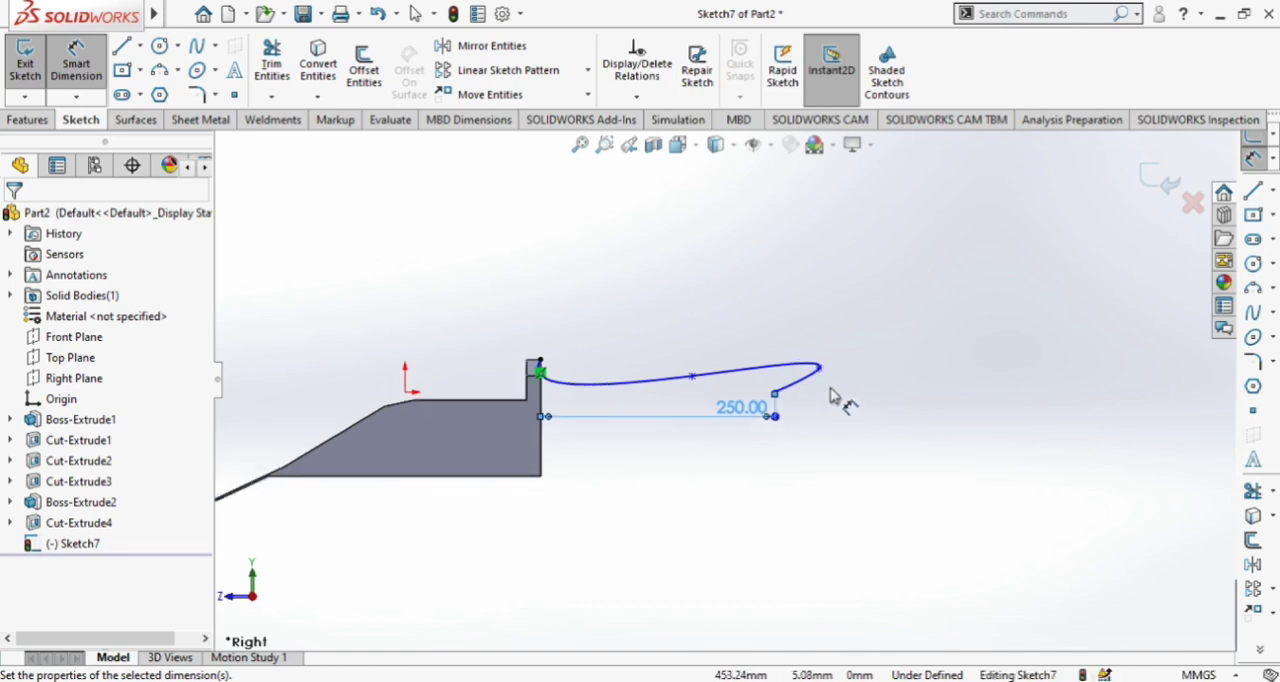
scroll(765, 386, up, 1)
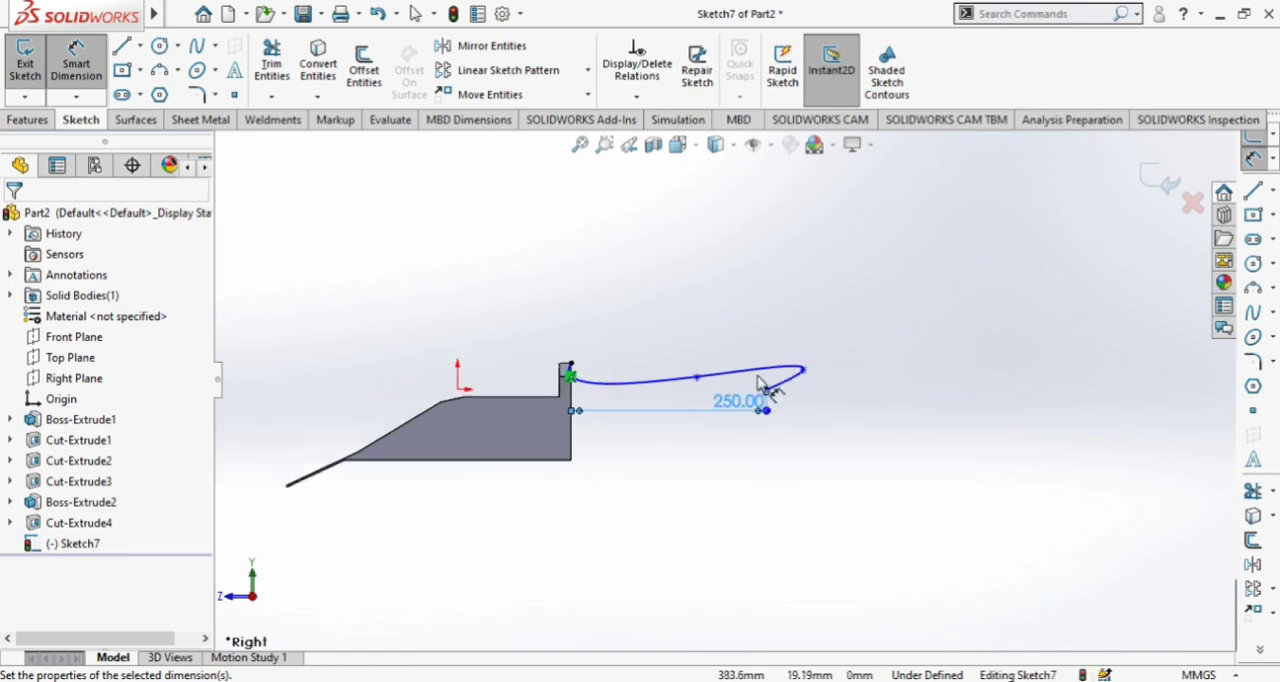
click(697, 379)
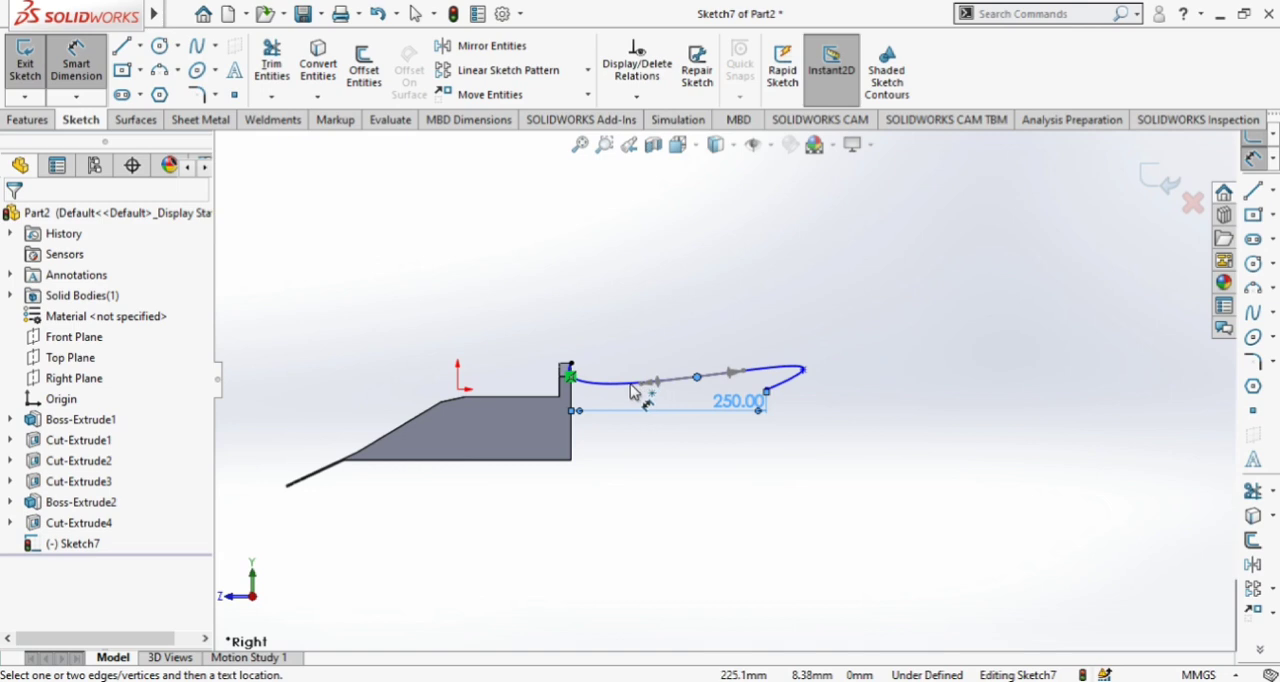
key(Escape)
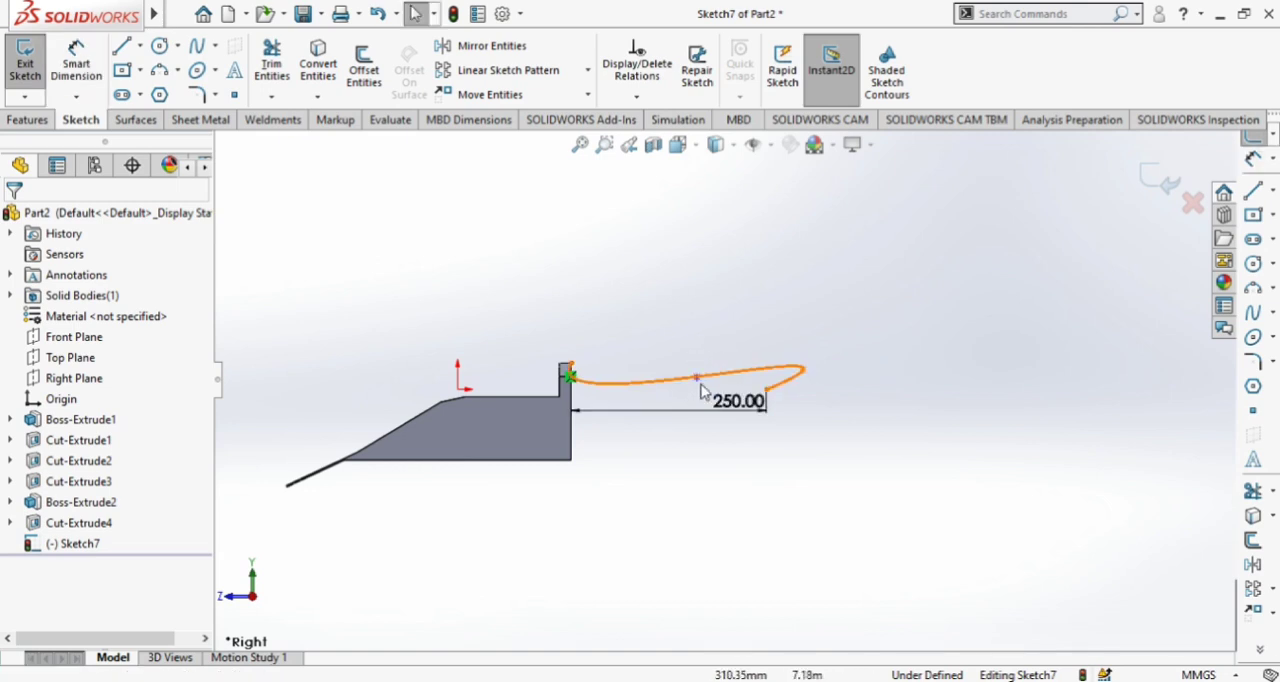
drag(697, 379, 659, 390)
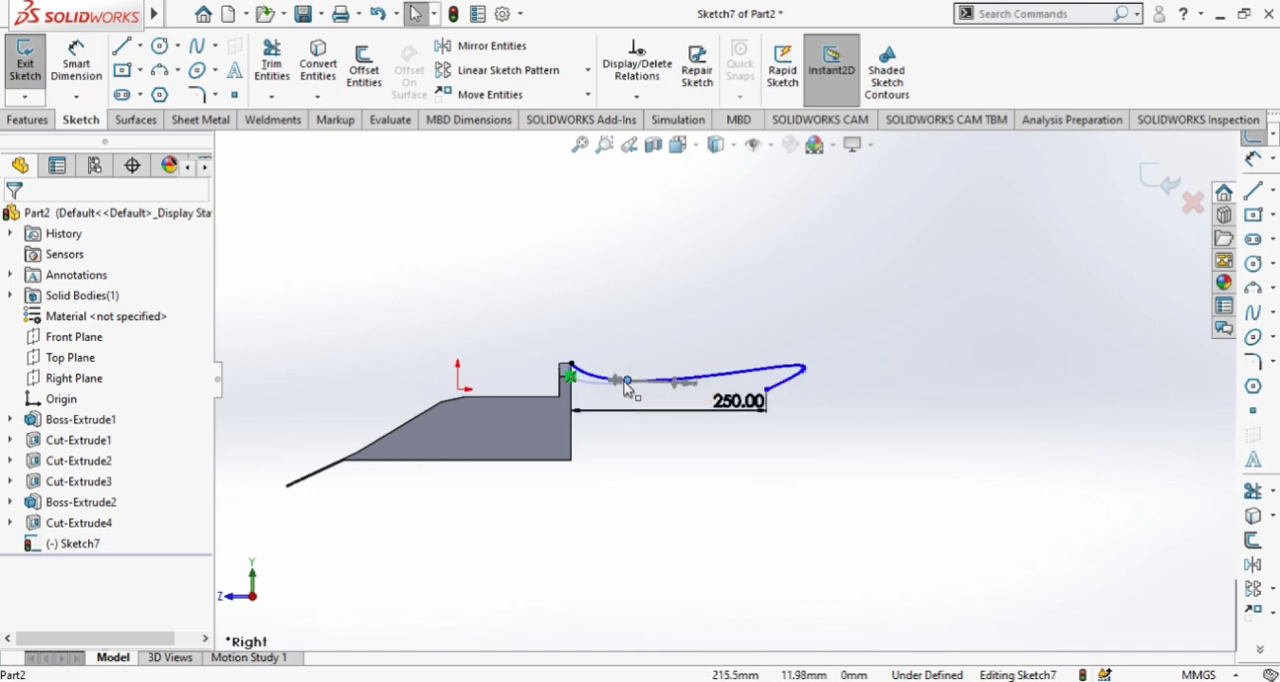
click(800, 376)
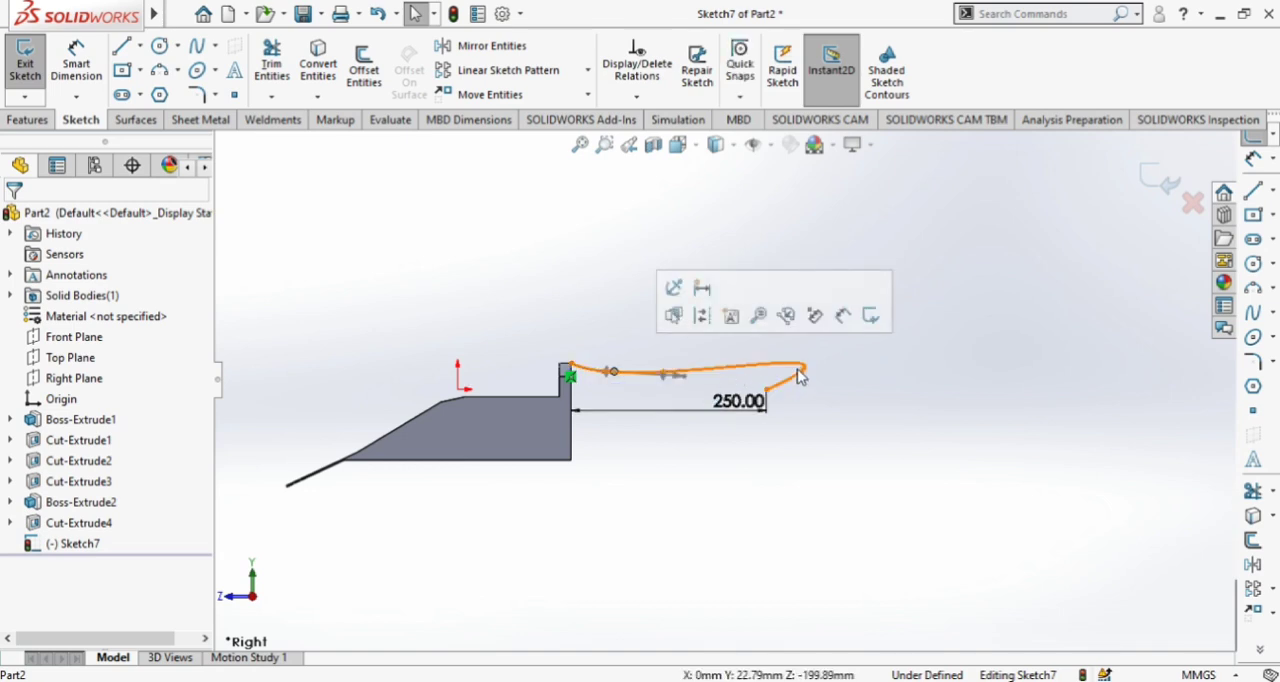
drag(802, 376, 767, 370)
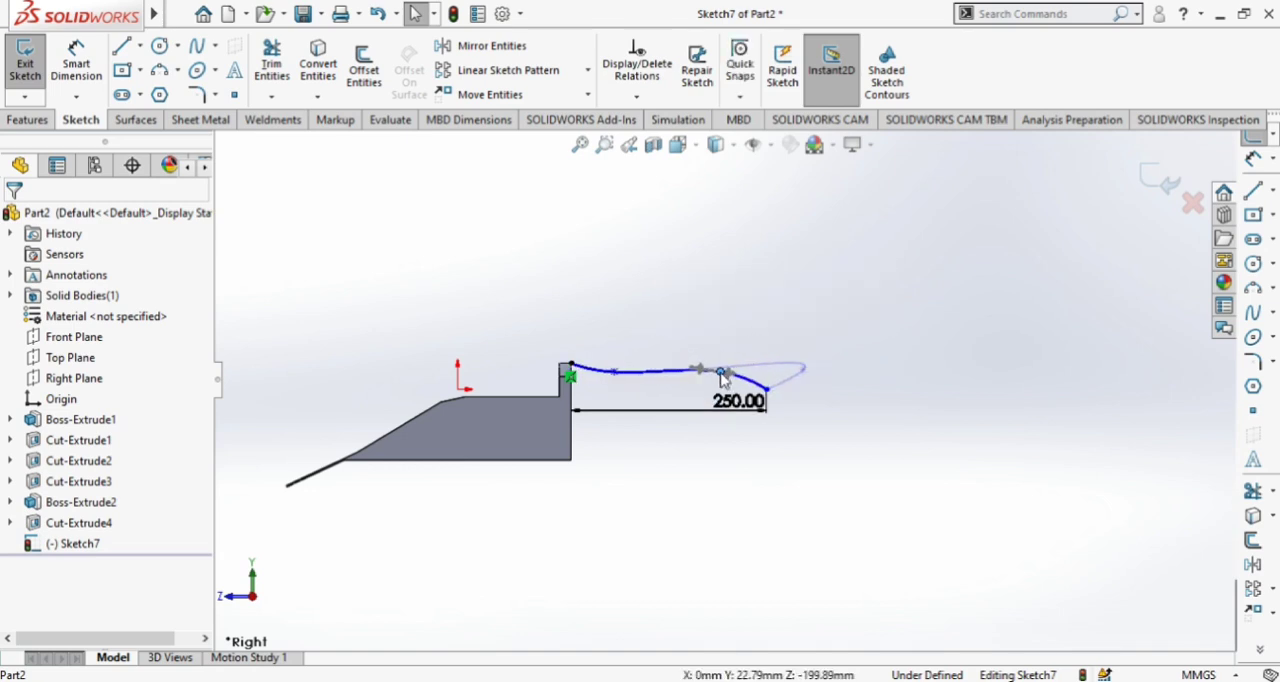
drag(718, 377, 718, 374)
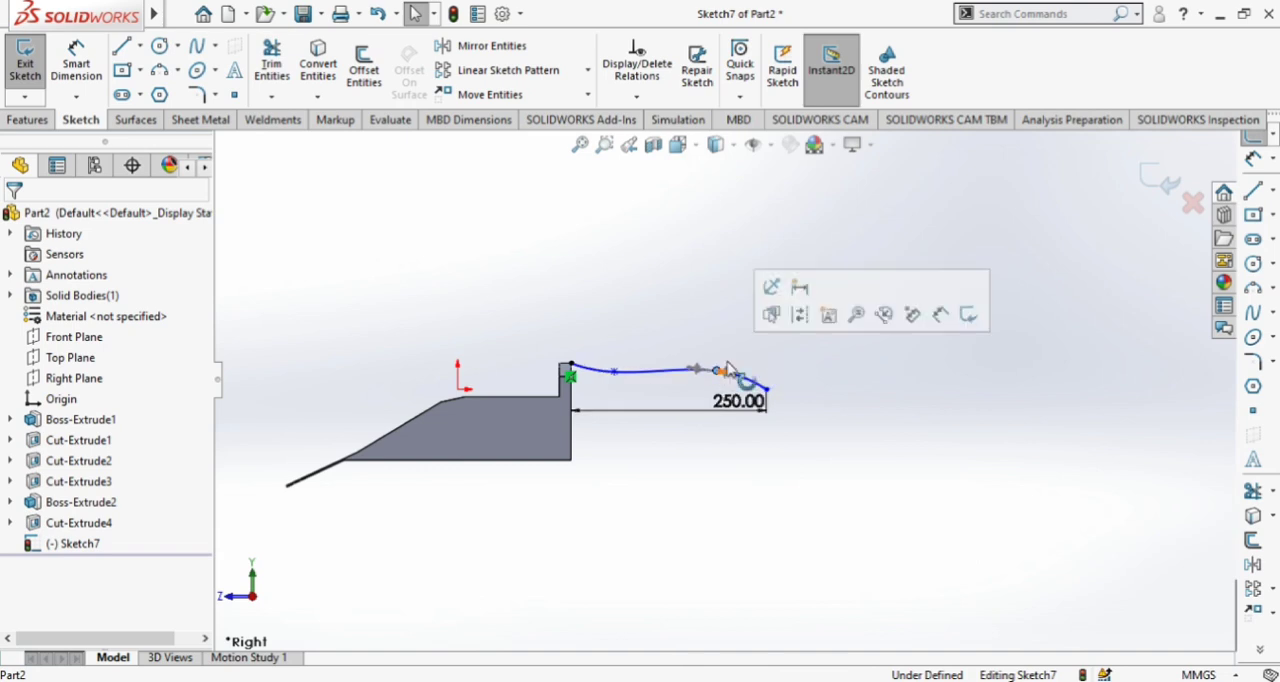
Offset the spline 20 mm downwards with Offset Entities
scroll(750, 365, down, 3)
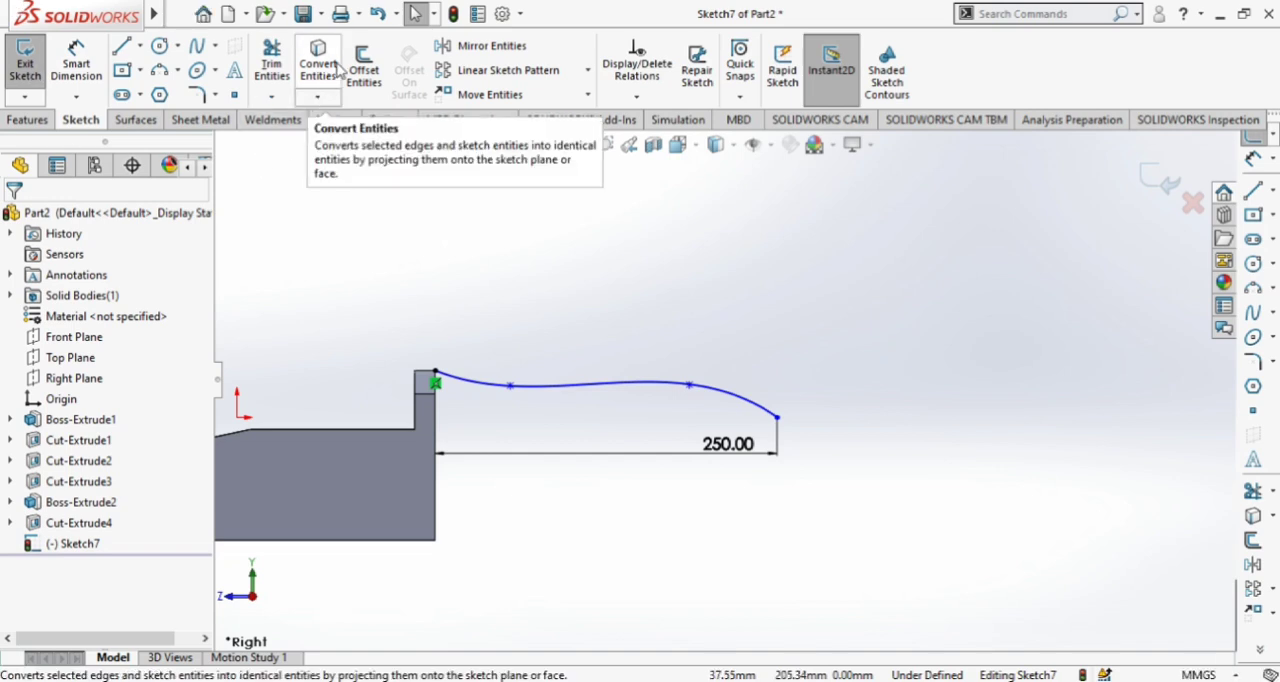
click(364, 68)
click(566, 383)
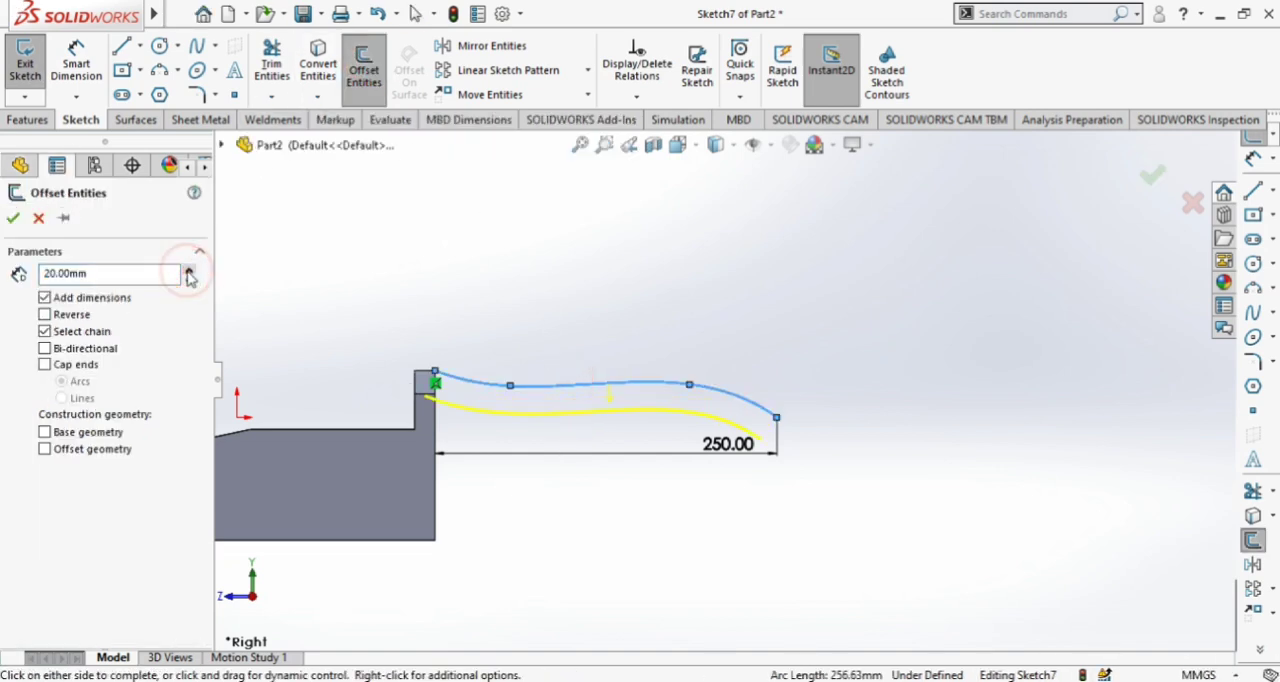
click(13, 218)
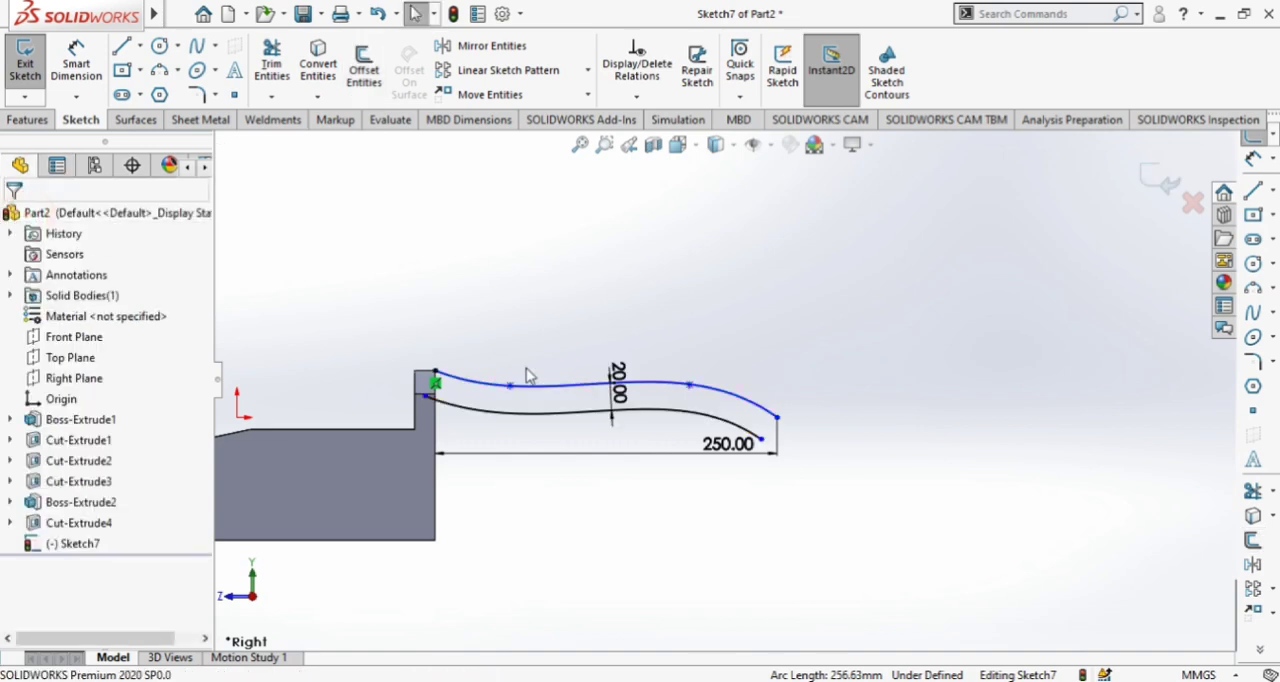
Join the free ends of the two curves with an outward three-point arc of about 14 mm radius
scroll(520, 378, down, 1)
click(159, 70)
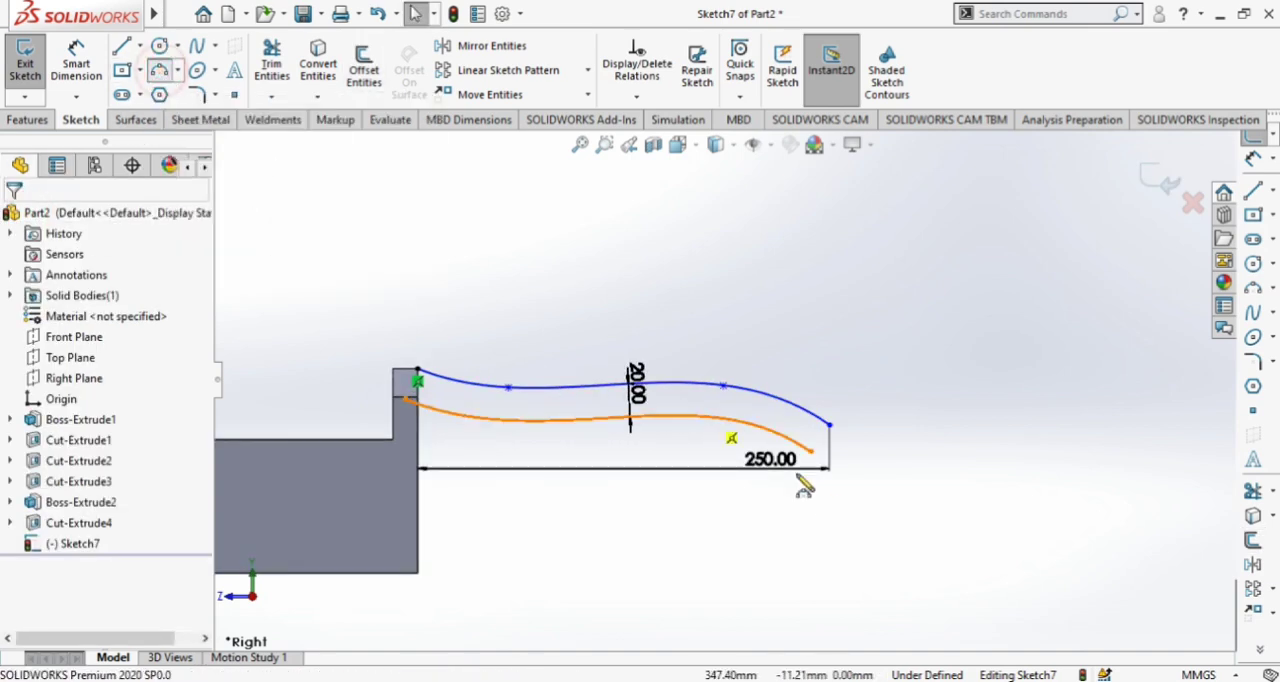
click(811, 452)
click(828, 425)
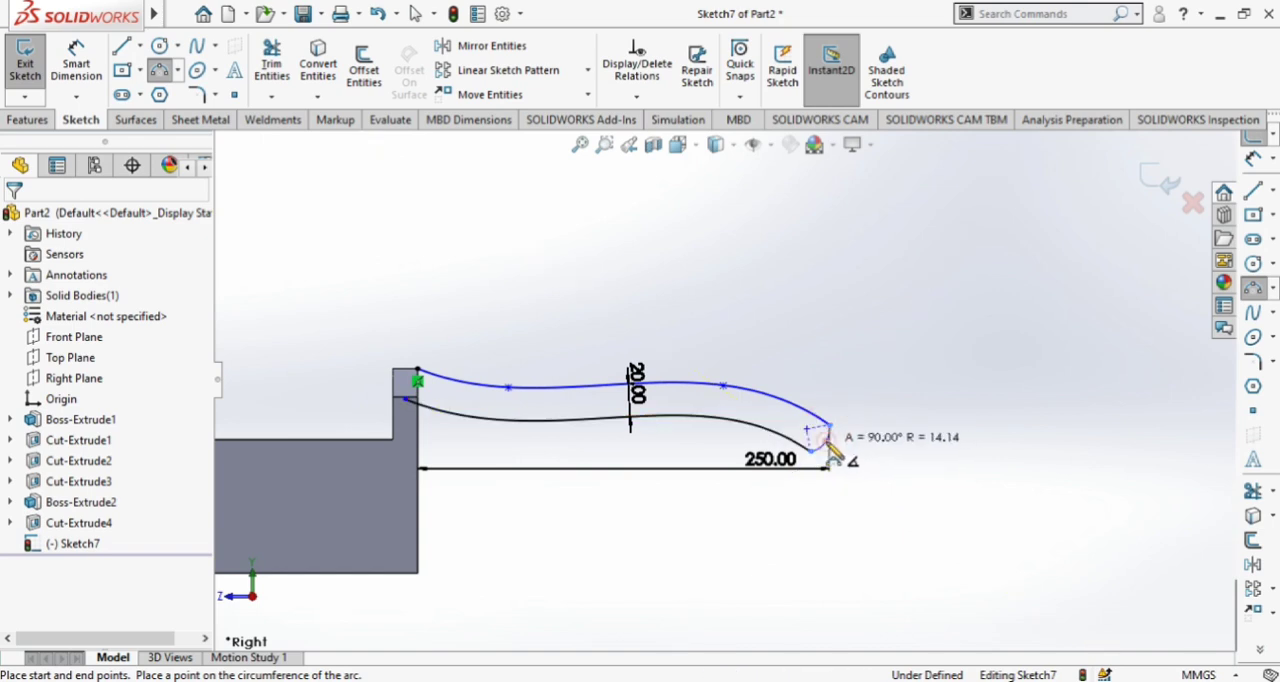
click(855, 450)
key(Escape)
Draw a vertical line from the spline's start down the back wall's rear edge, past the lower curve
scroll(407, 345, down, 3)
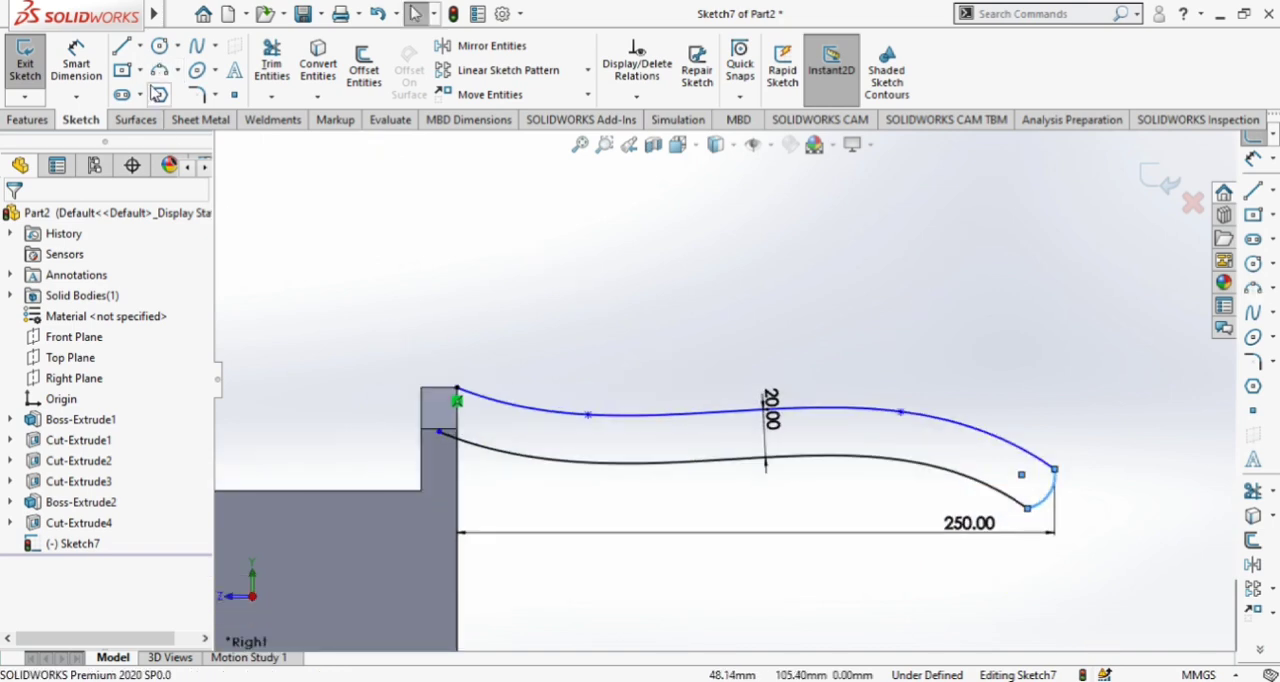
click(122, 46)
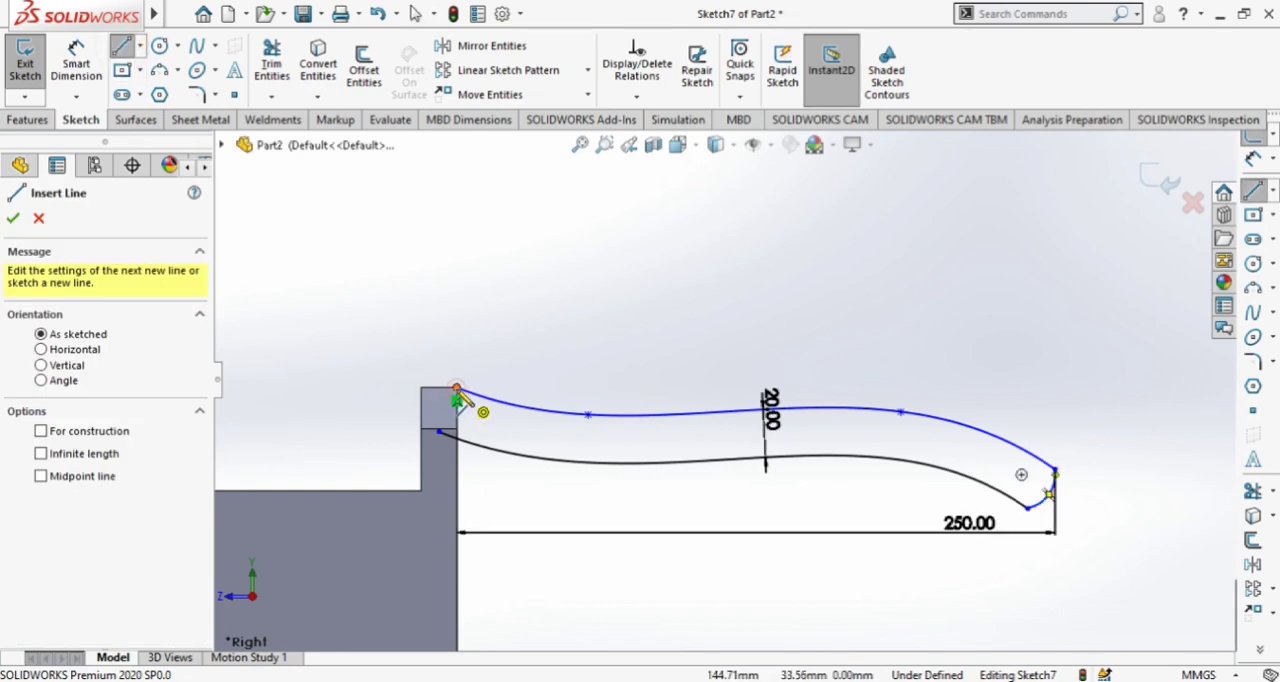
click(456, 390)
click(459, 463)
key(Escape)
Trim the lower curve's overhang inside the back wall and the vertical line's excess below it to close the handle profile
scroll(498, 454, down, 4)
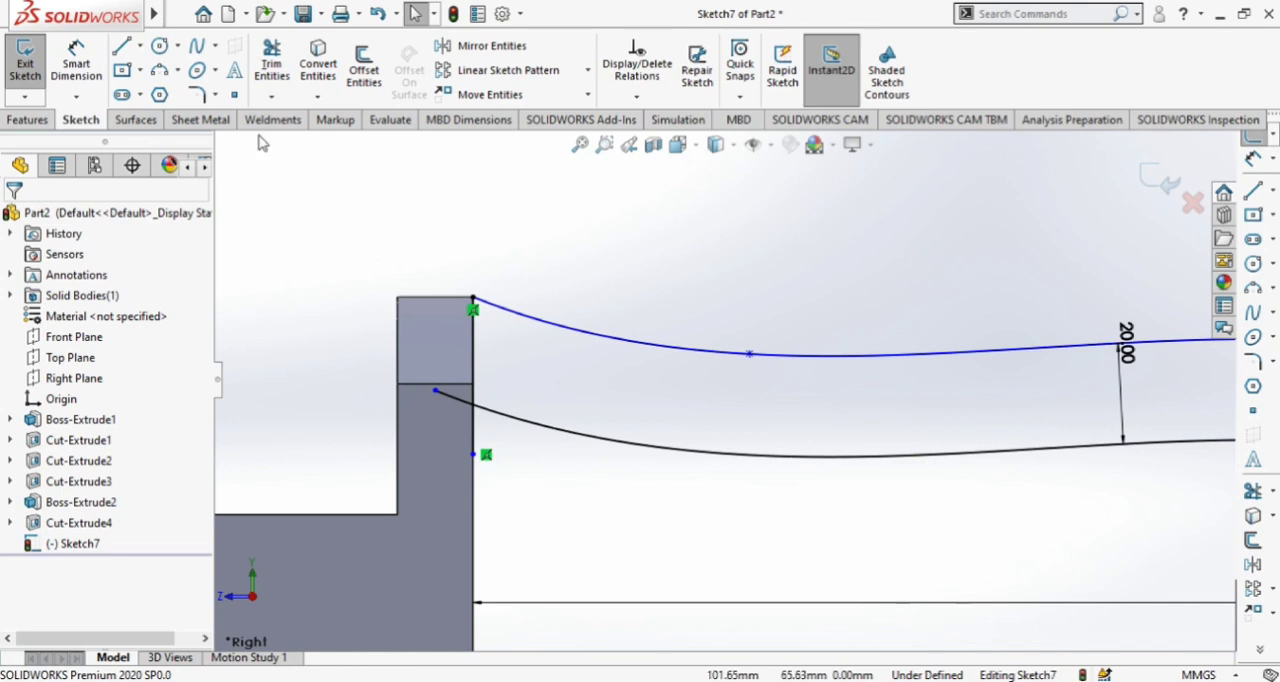
click(271, 65)
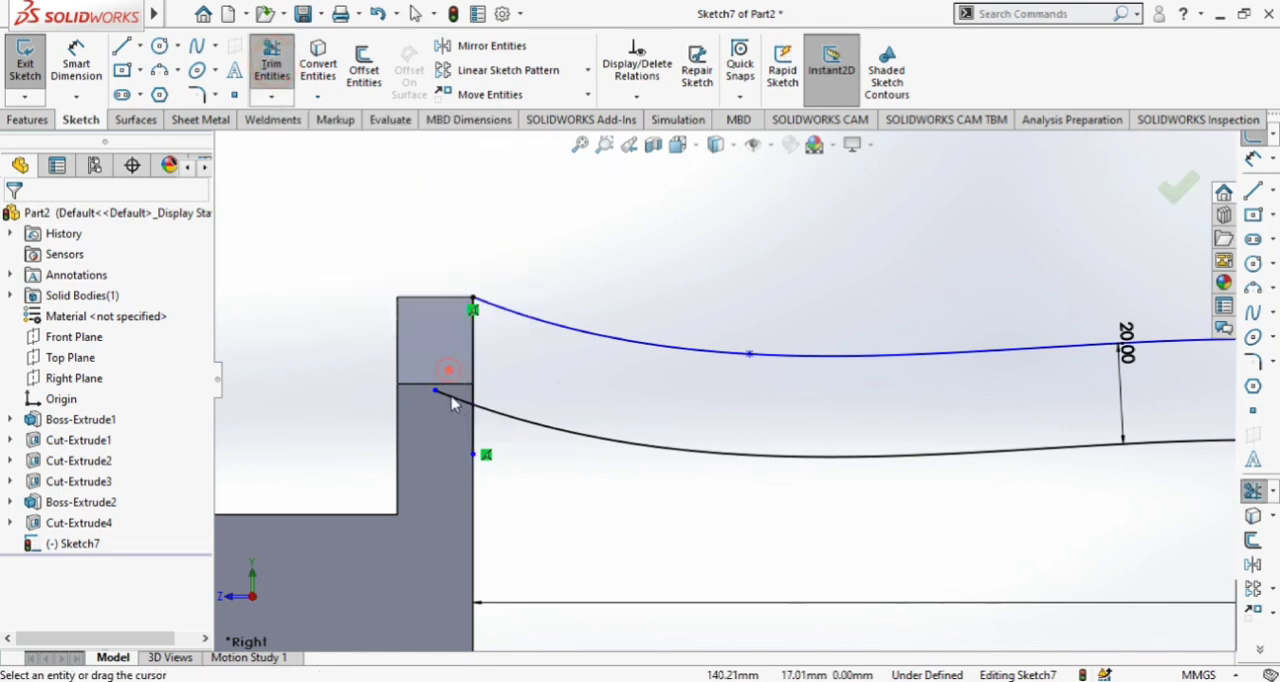
scroll(484, 455, up, 5)
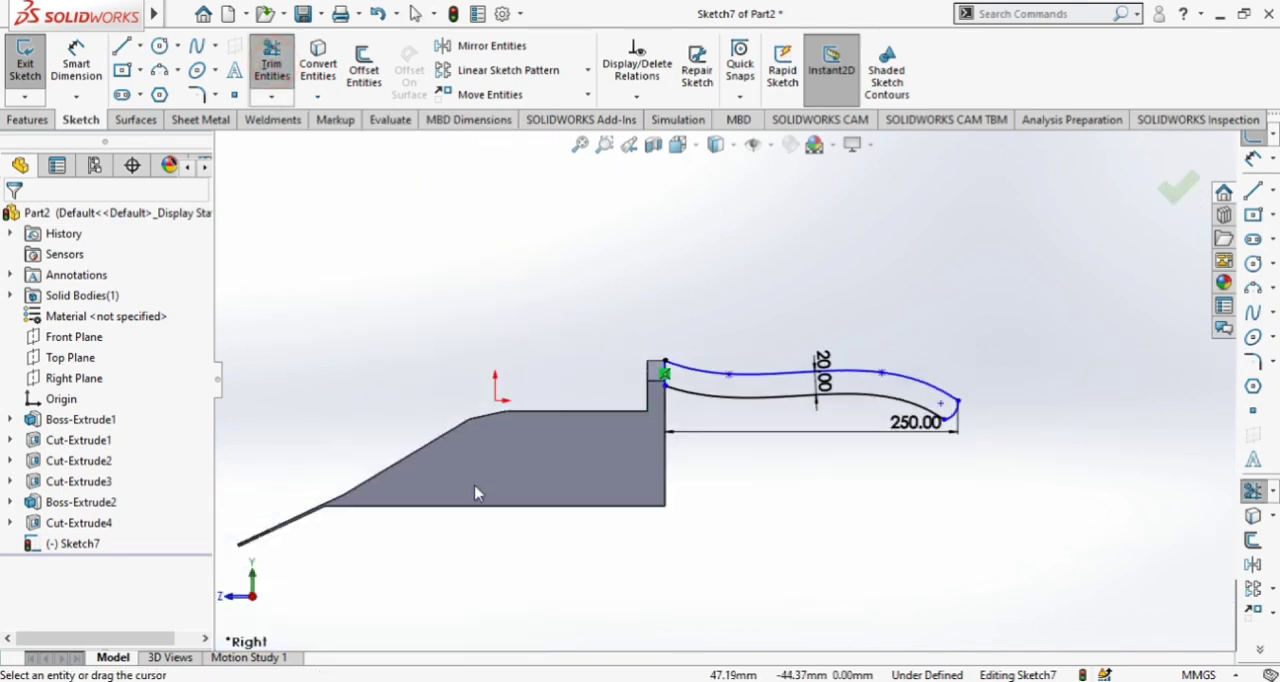
scroll(920, 357, down, 2)
scroll(622, 405, down, 3)
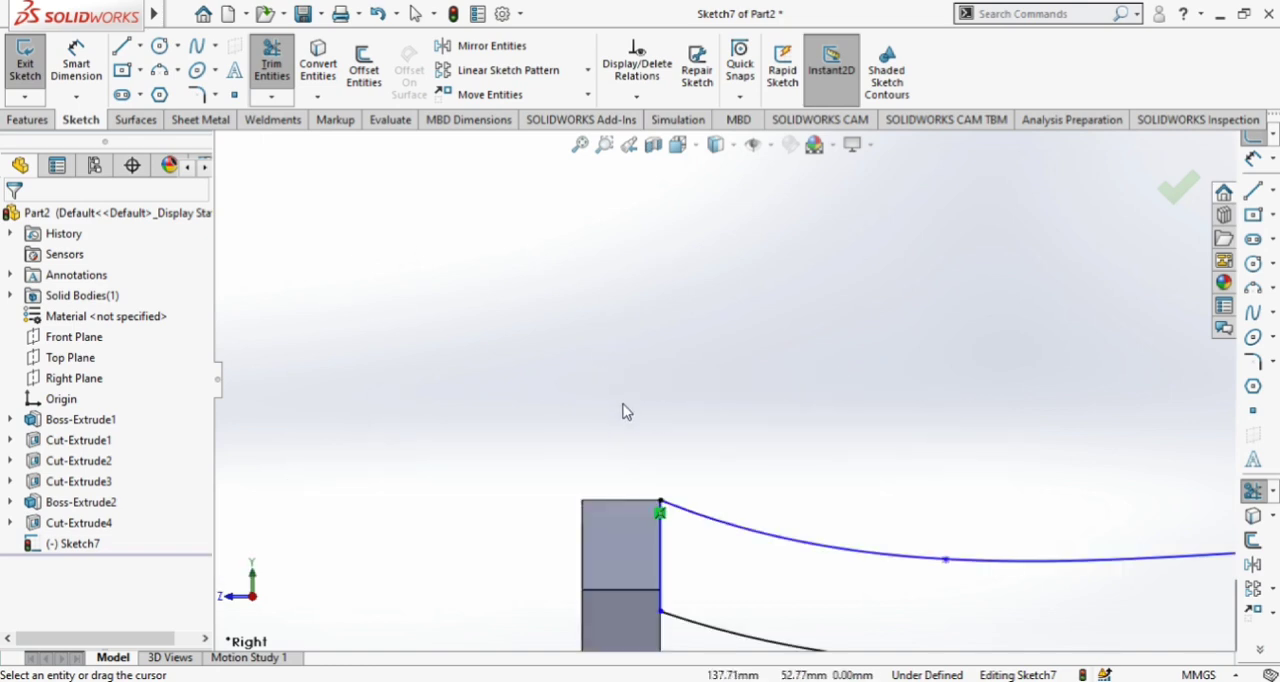
scroll(631, 420, up, 3)
Extrude the closed handle profile as a Mid Plane boss, 45 mm wide, with Merge result on
click(27, 119)
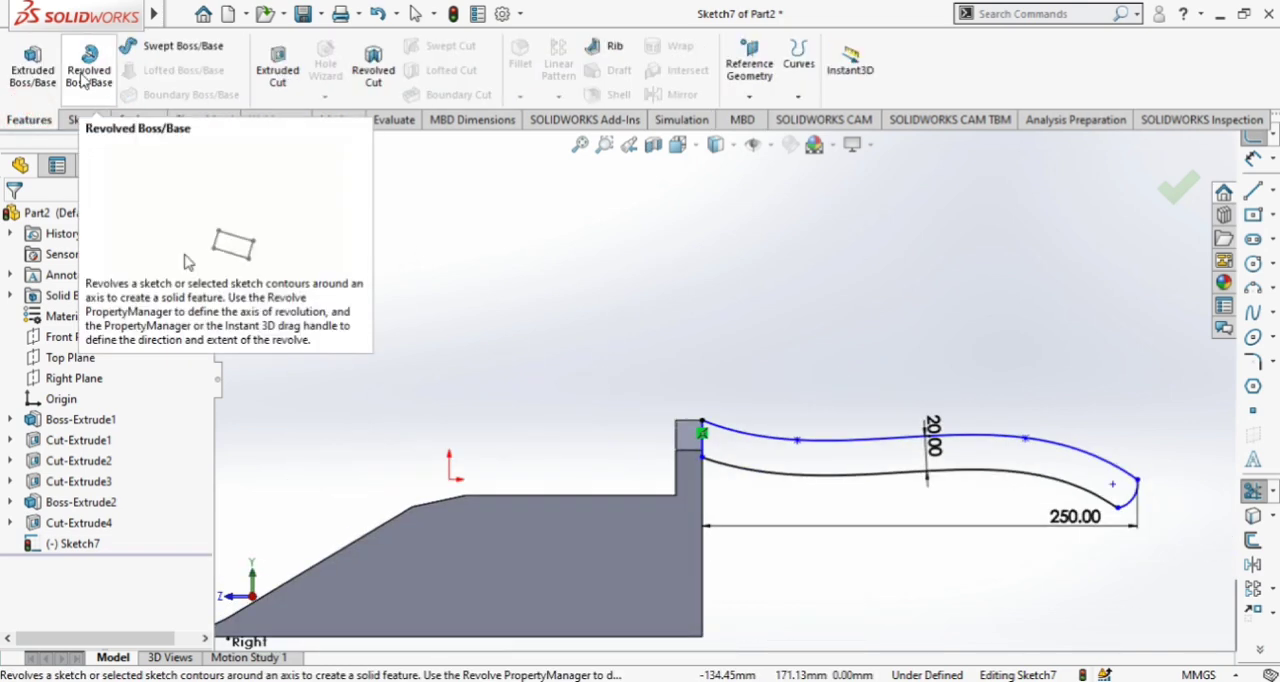
click(32, 62)
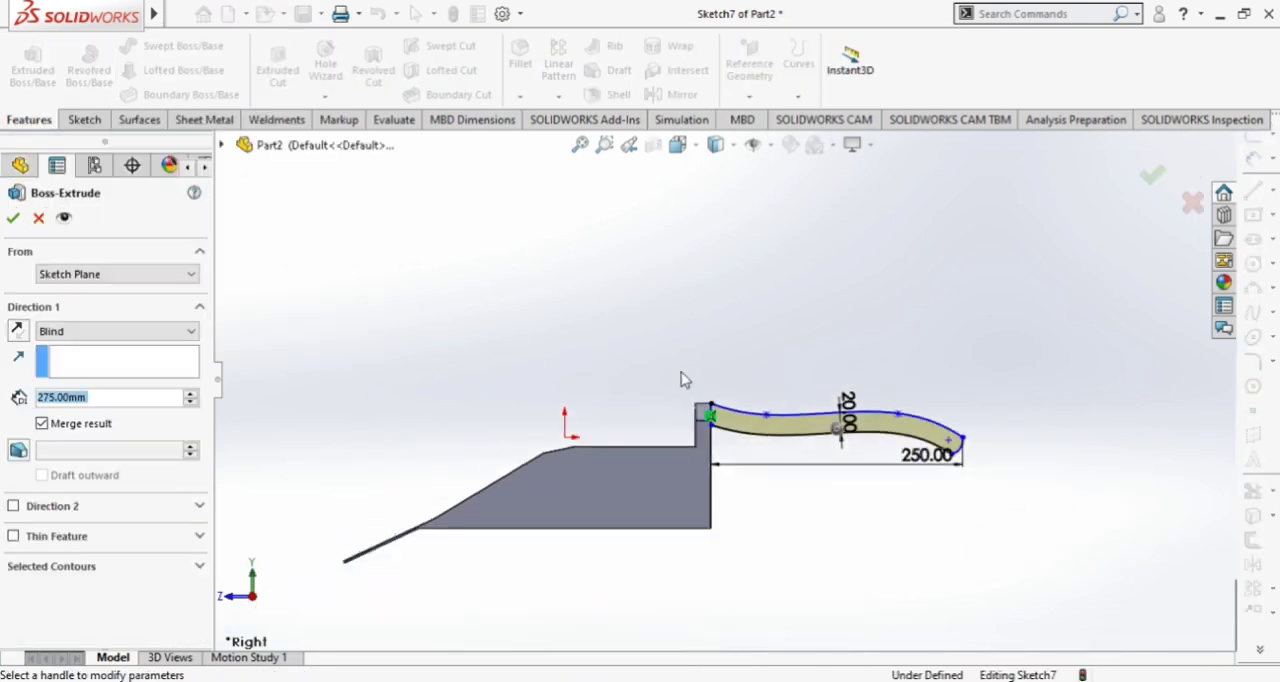
click(68, 338)
click(79, 418)
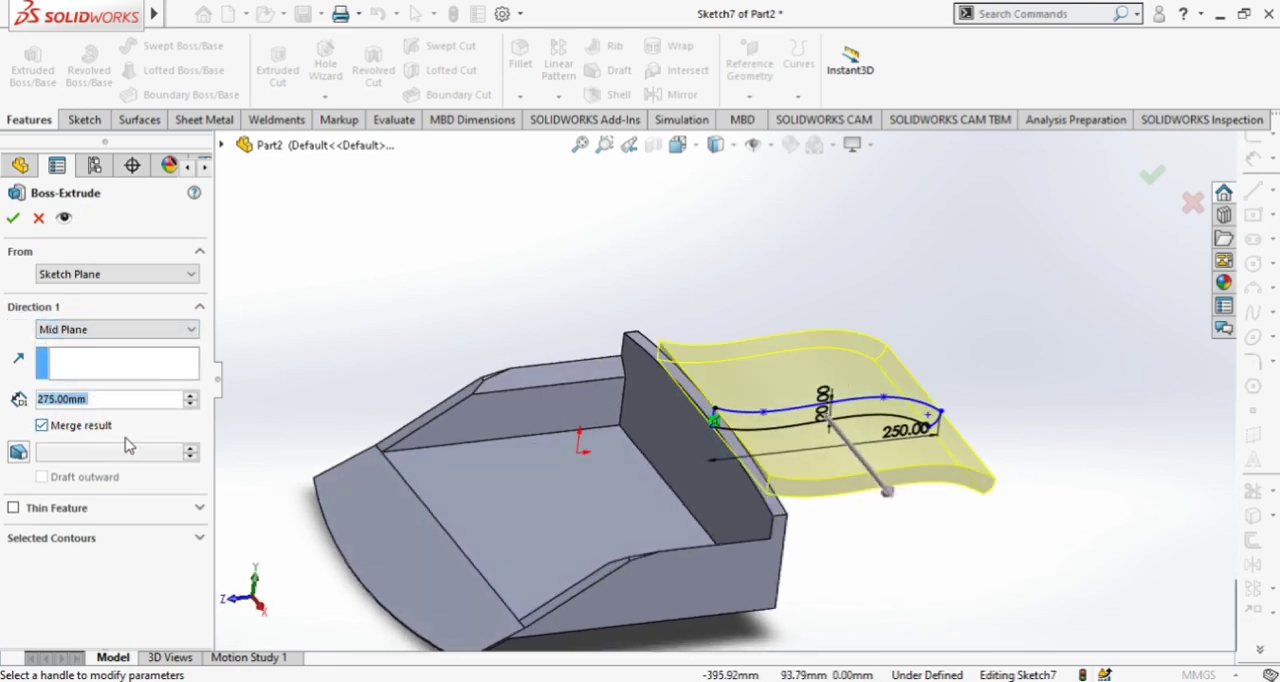
click(195, 403)
click(195, 403)
click(195, 403)
click(195, 403)
click(195, 403)
click(195, 403)
click(195, 403)
click(195, 403)
click(195, 403)
click(195, 403)
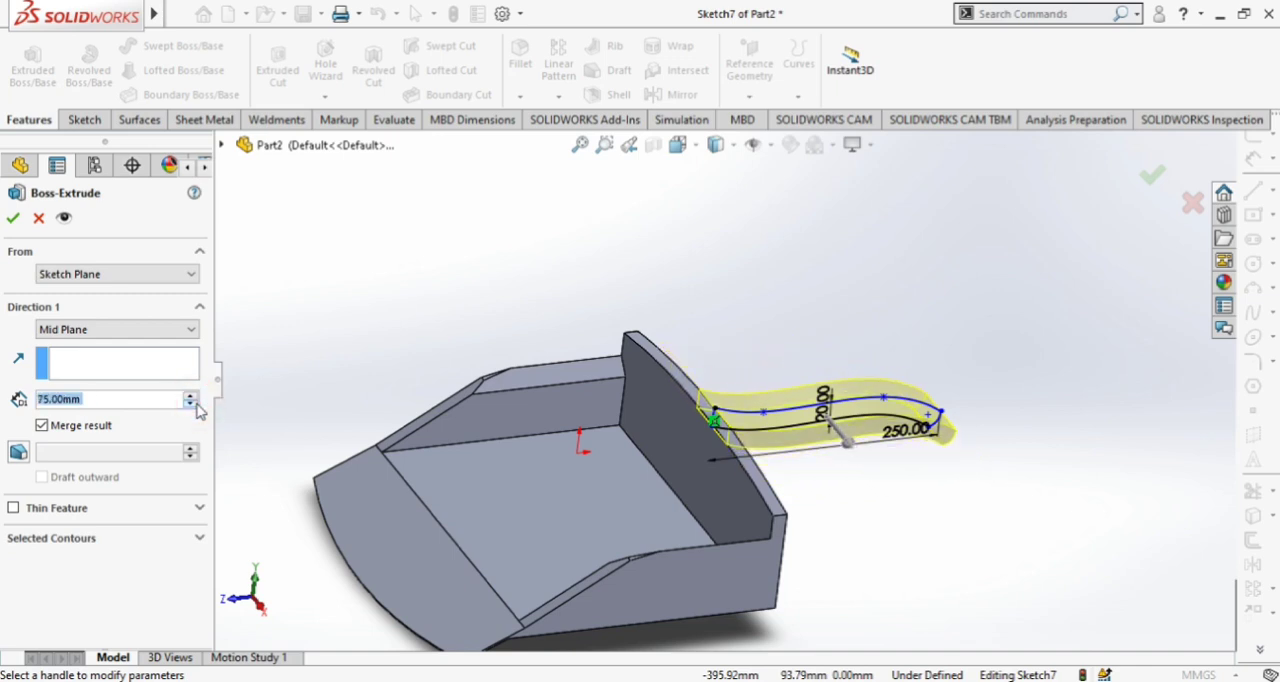
mouse_move(800, 263)
middle_down()
mouse_move(743, 208)
mouse_move(809, 234)
mouse_move(863, 314)
mouse_move(815, 280)
middle_up()
click(190, 404)
click(190, 404)
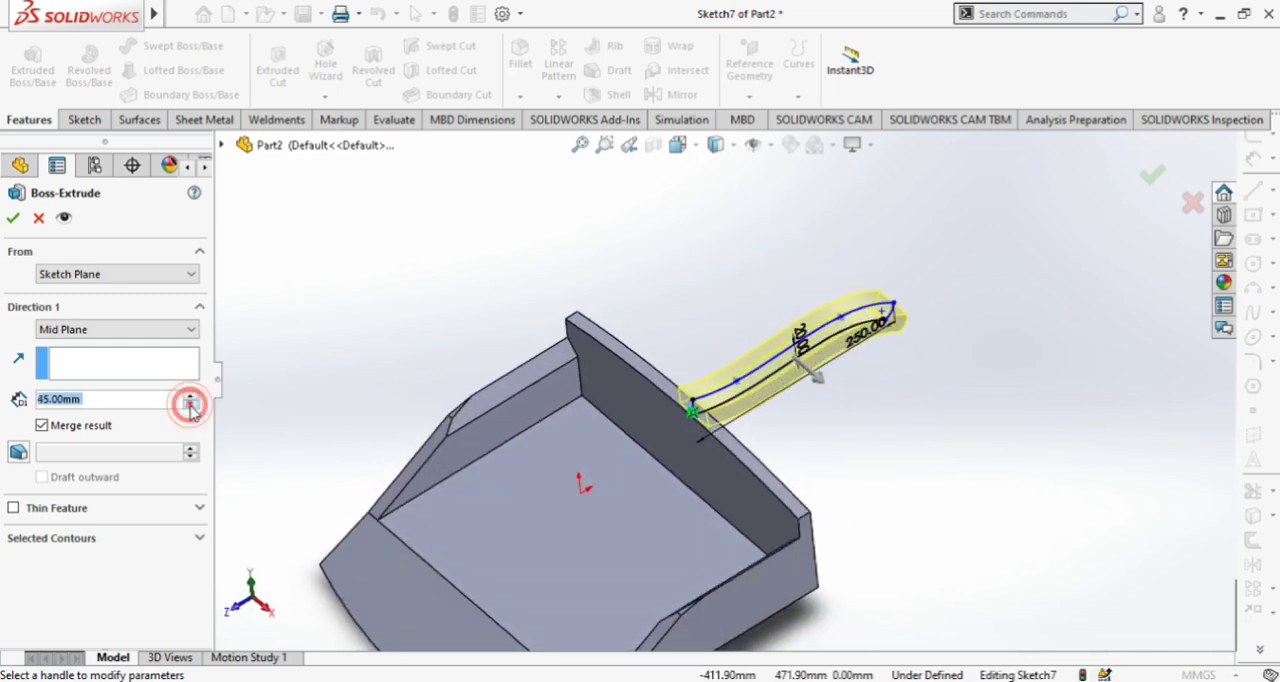
click(12, 219)
Try to dome the scoop's inner floor face downward by reversing the direction and setting the height to 20 mm
scroll(823, 528, up, 3)
middle_drag(823, 528, 657, 474)
click(654, 477)
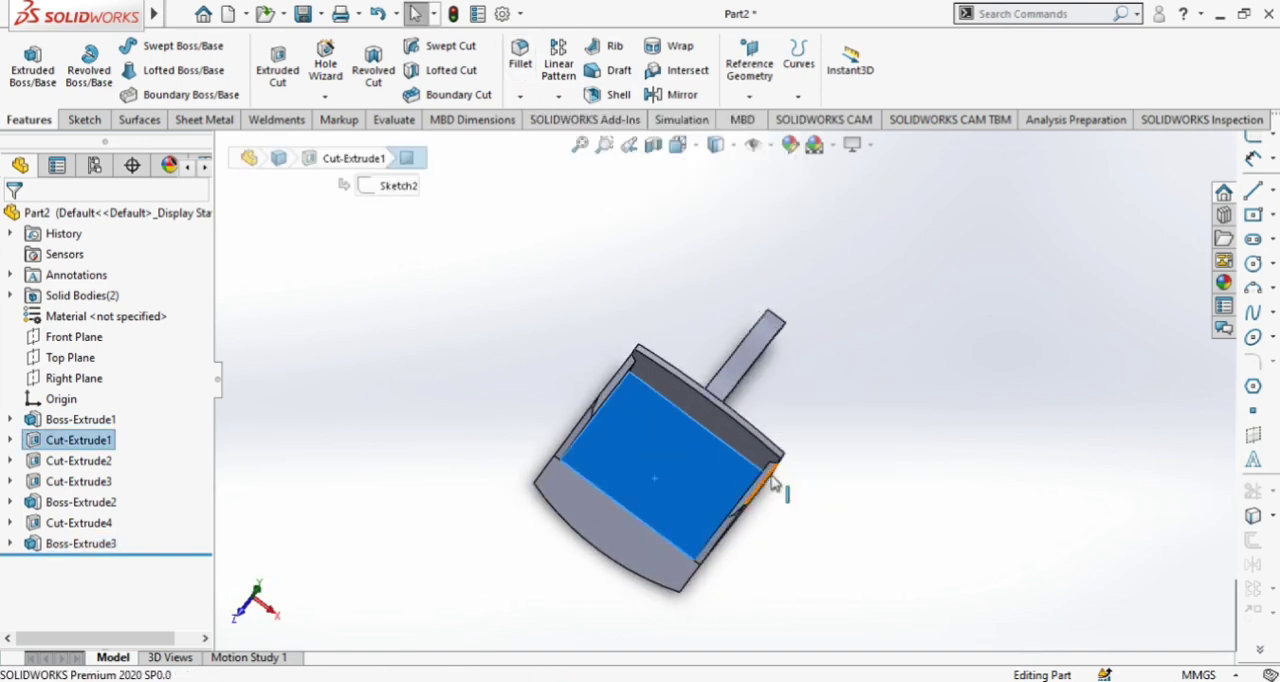
scroll(778, 484, up, 4)
middle_drag(817, 486, 769, 351)
scroll(734, 400, down, 9)
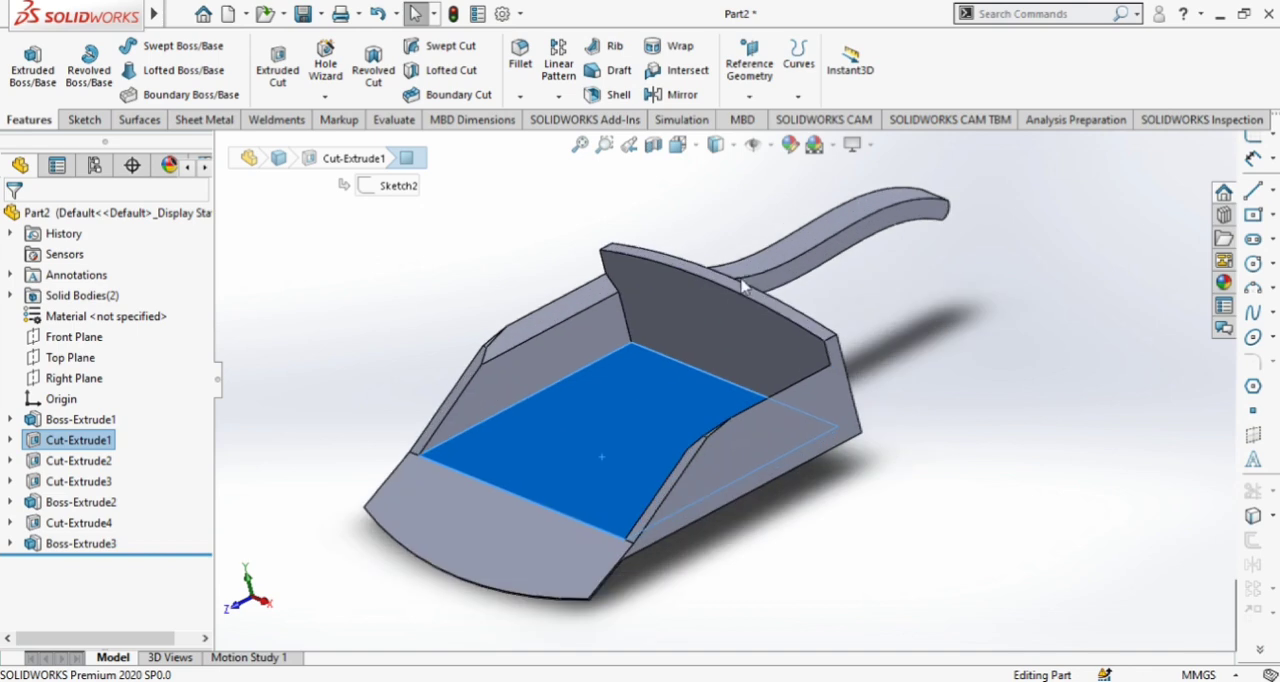
middle_drag(852, 486, 848, 459)
click(179, 15)
click(298, 16)
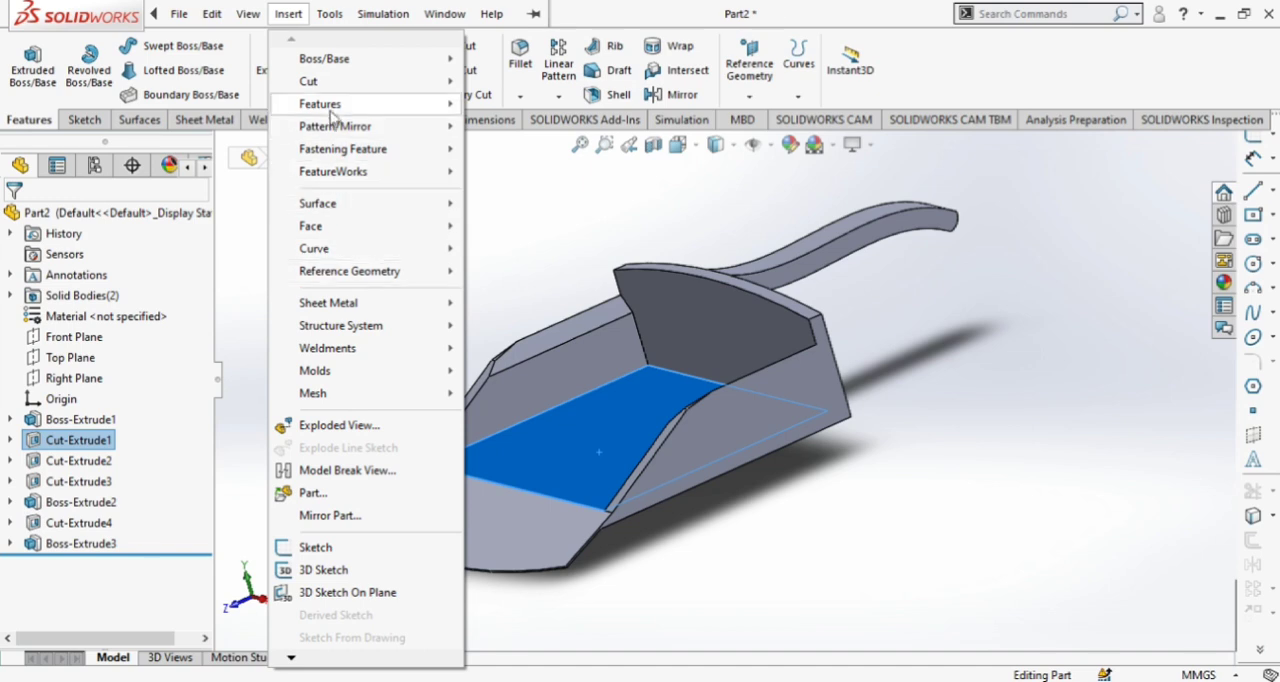
mouse_move(436, 112)
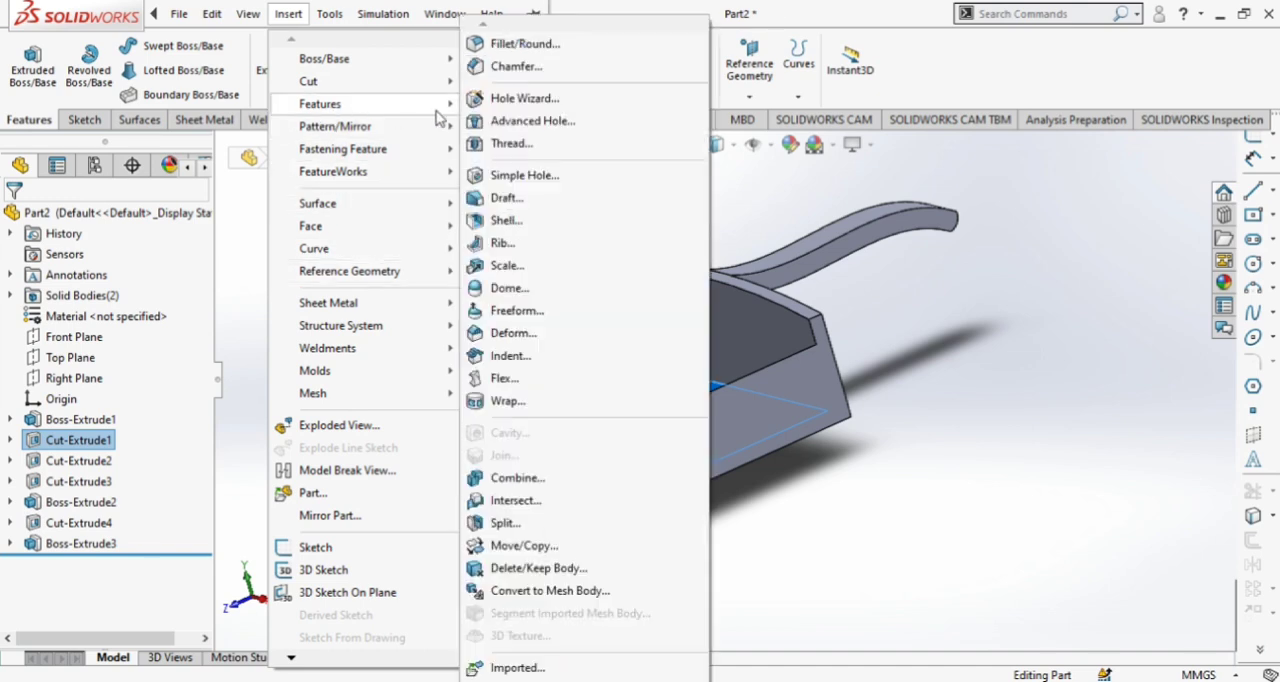
click(508, 288)
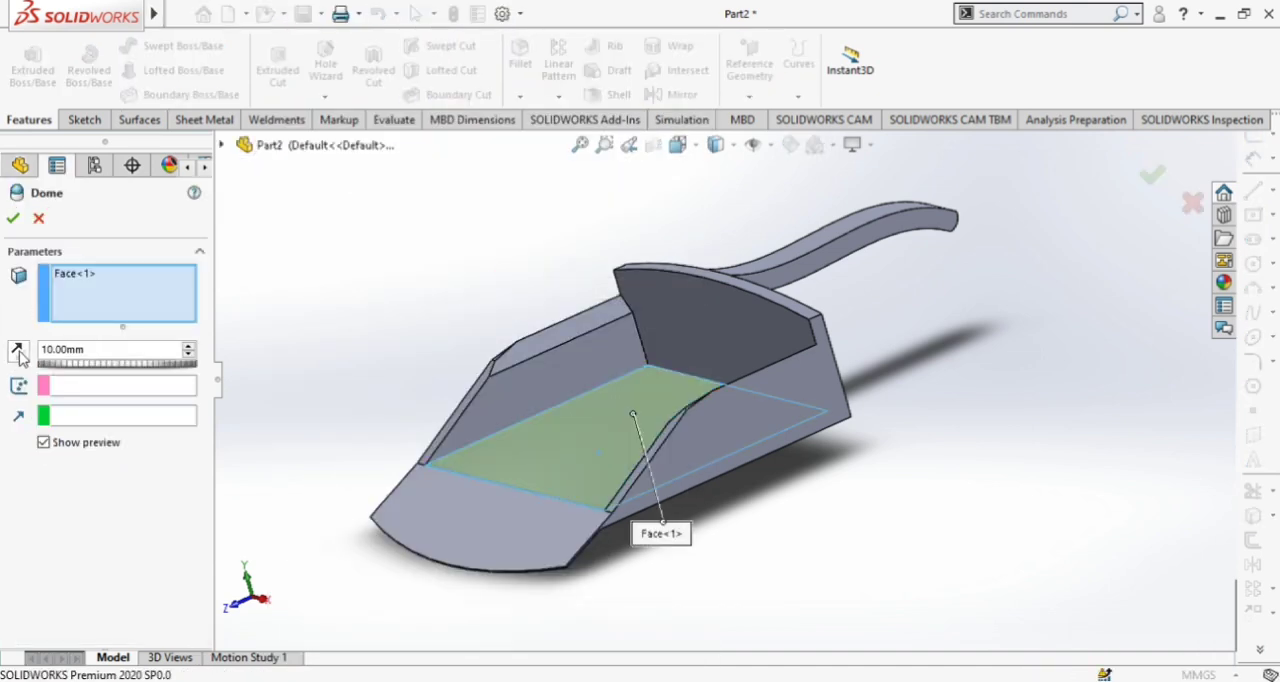
click(18, 351)
click(18, 351)
click(18, 351)
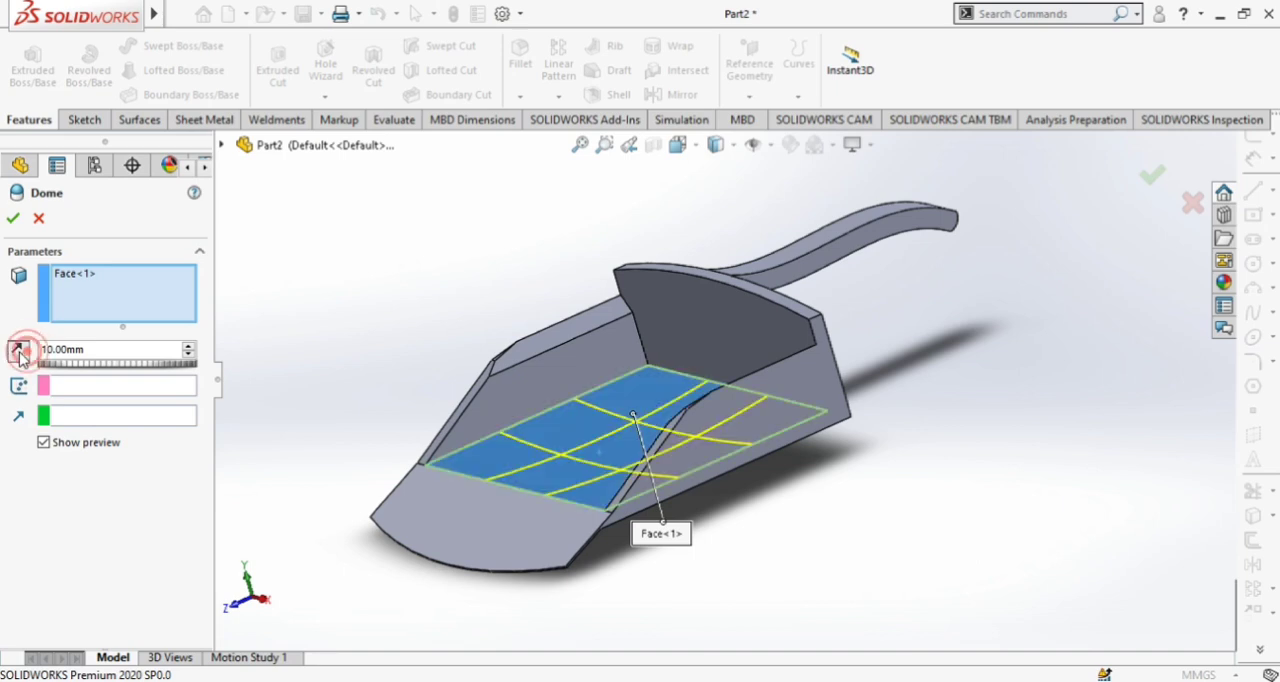
click(190, 348)
mouse_move(808, 514)
middle_down()
mouse_move(837, 457)
mouse_move(829, 405)
mouse_move(791, 457)
mouse_move(806, 508)
middle_up()
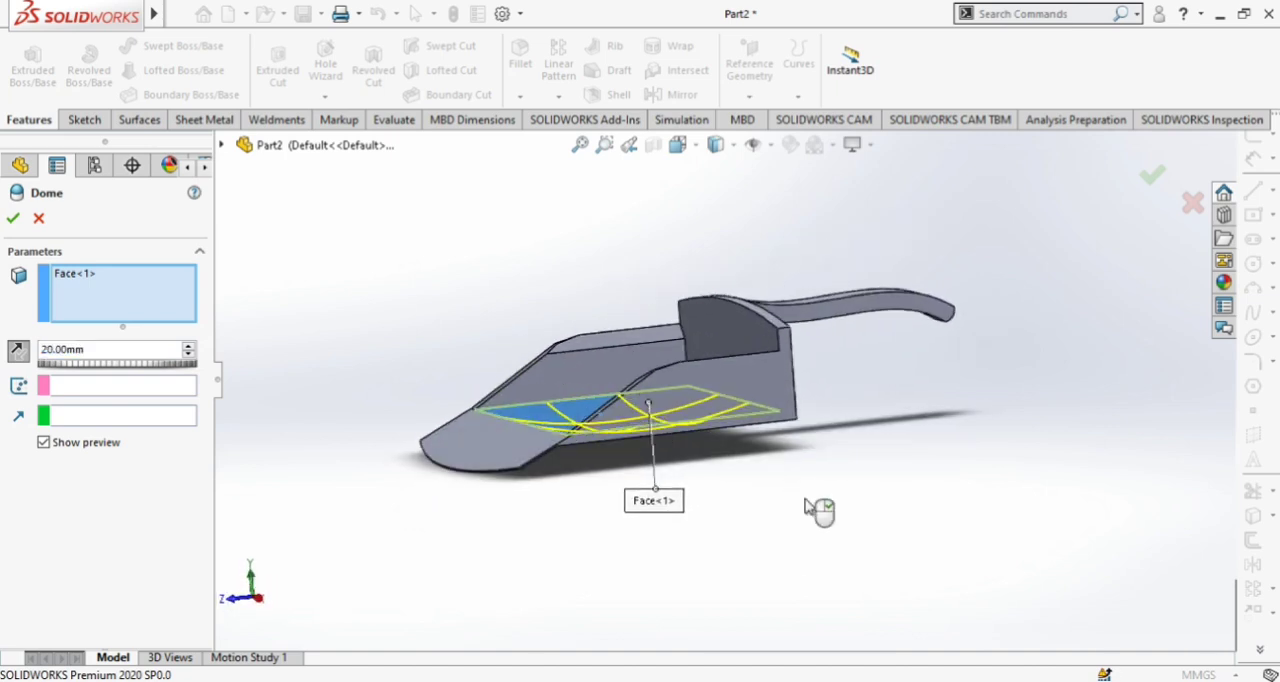
click(14, 219)
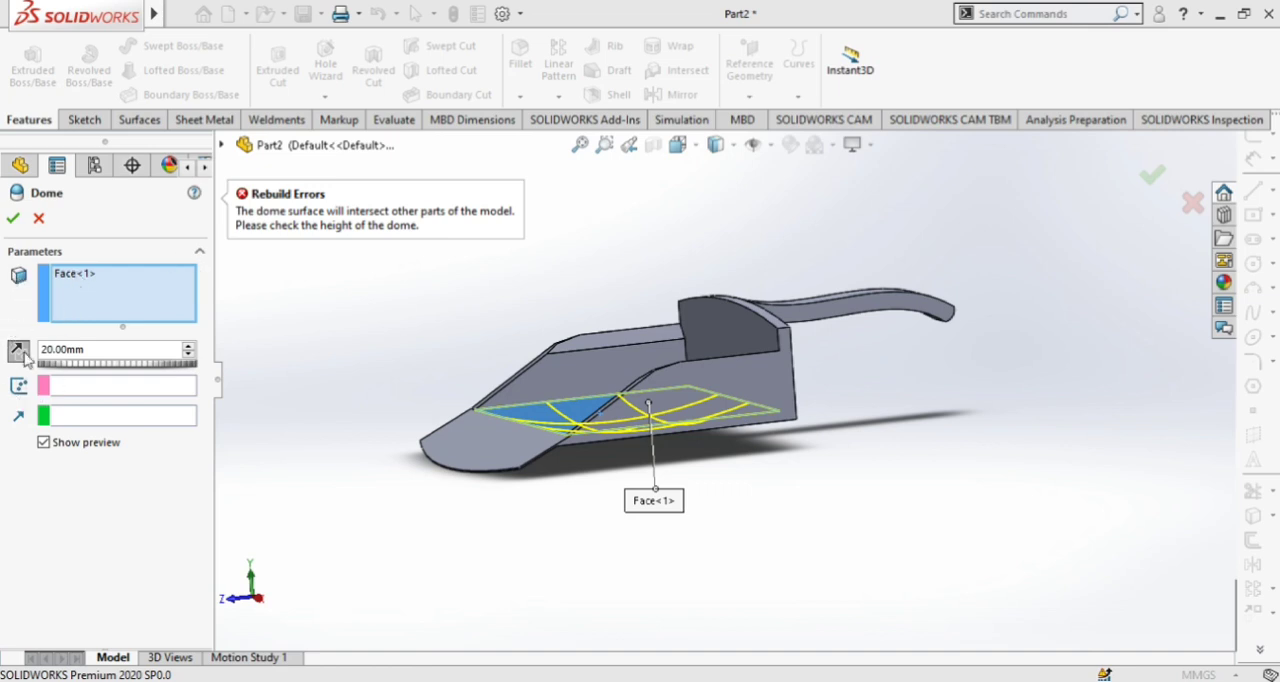
middle_drag(450, 470, 493, 487)
scroll(709, 430, down, 5)
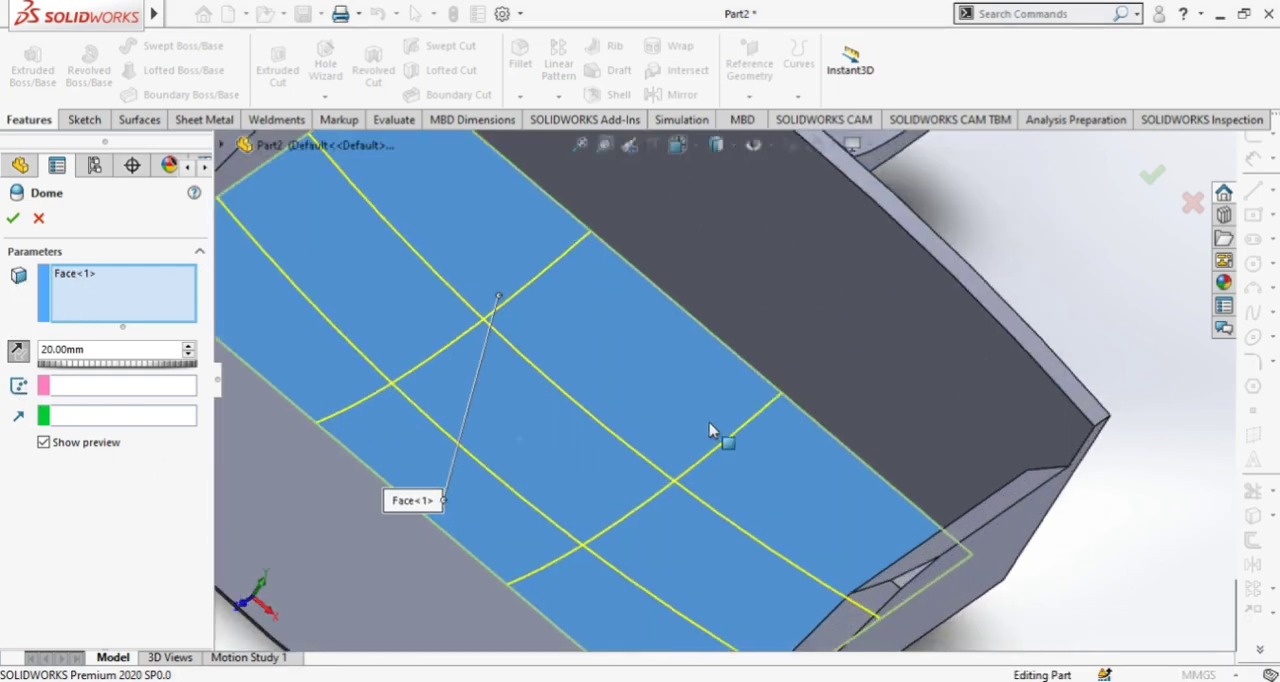
click(655, 480)
scroll(652, 492, up, 5)
click(650, 405)
scroll(829, 563, up, 2)
middle_drag(829, 563, 790, 391)
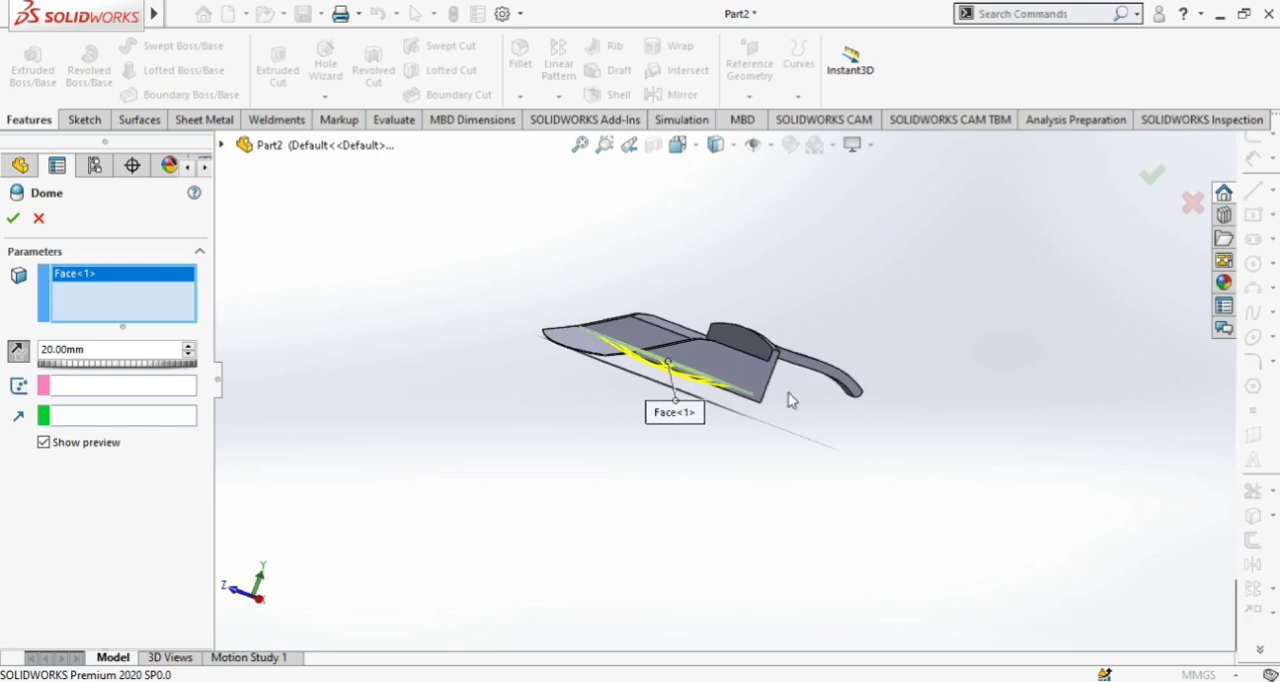
click(13, 221)
click(38, 220)
Add an outward 20 mm dome to the scoop's flat underside face
middle_drag(816, 513, 731, 527)
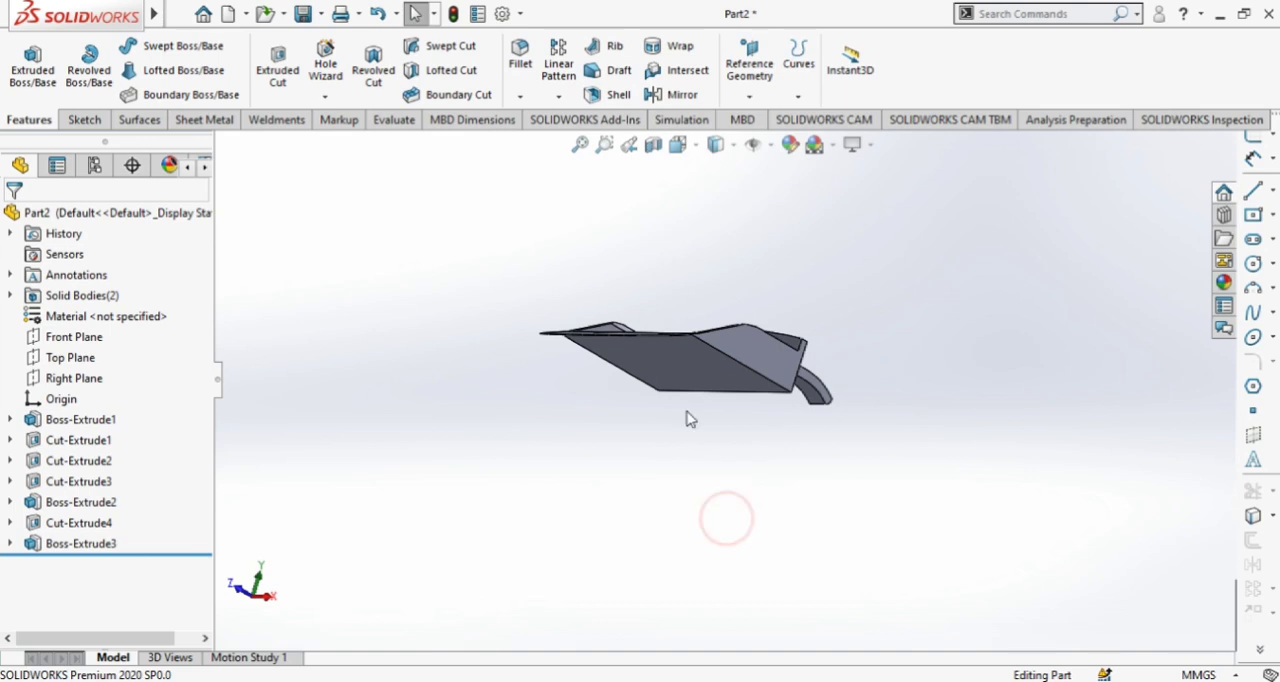
click(679, 365)
click(248, 14)
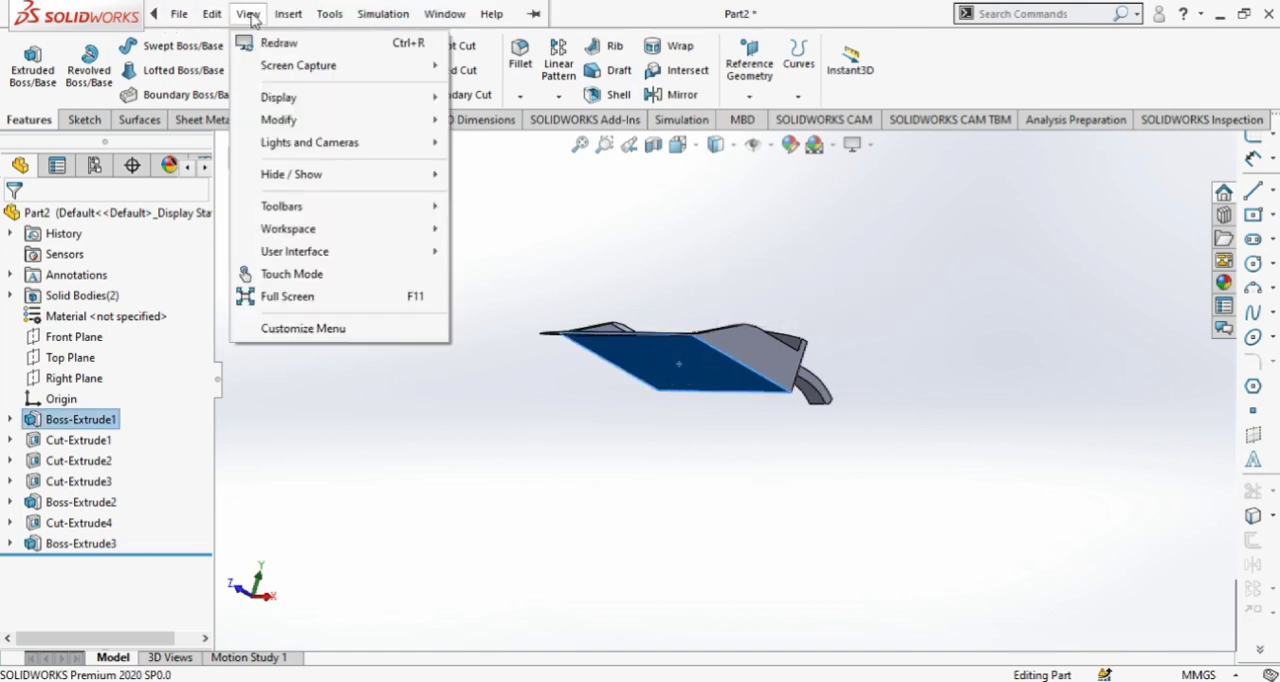
mouse_move(338, 110)
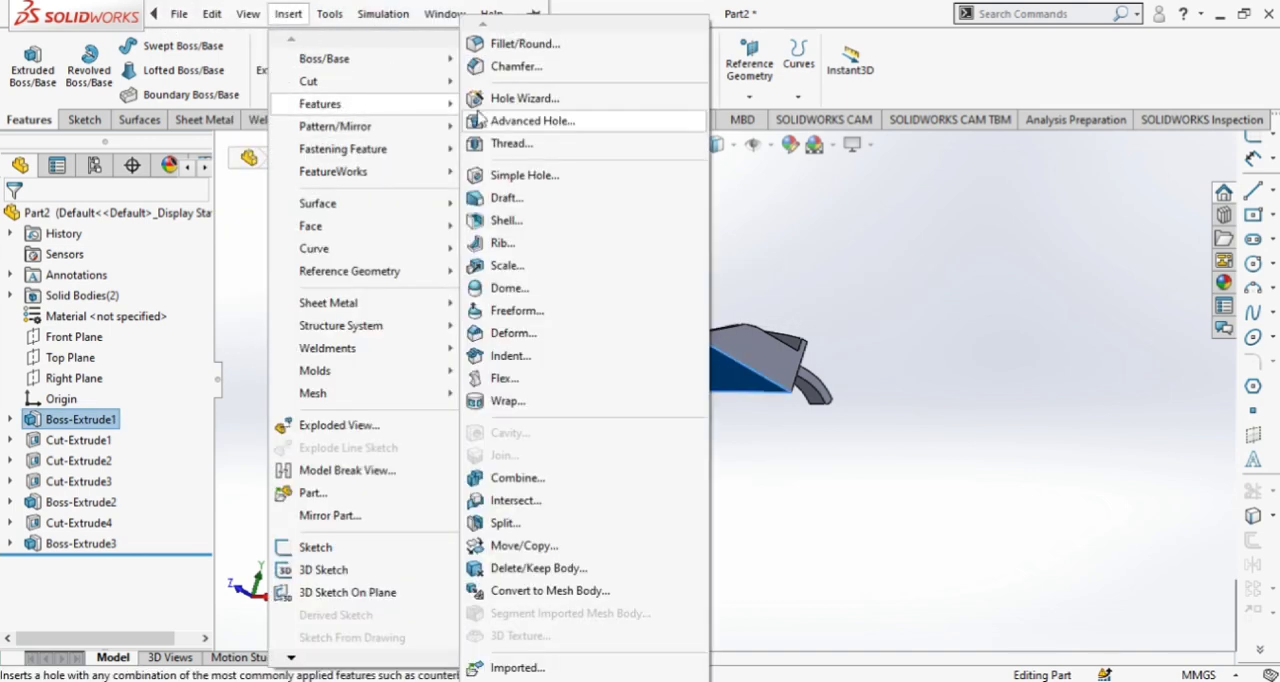
click(510, 289)
mouse_move(508, 291)
middle_down()
mouse_move(726, 443)
mouse_move(689, 457)
mouse_move(689, 430)
mouse_move(680, 437)
middle_up()
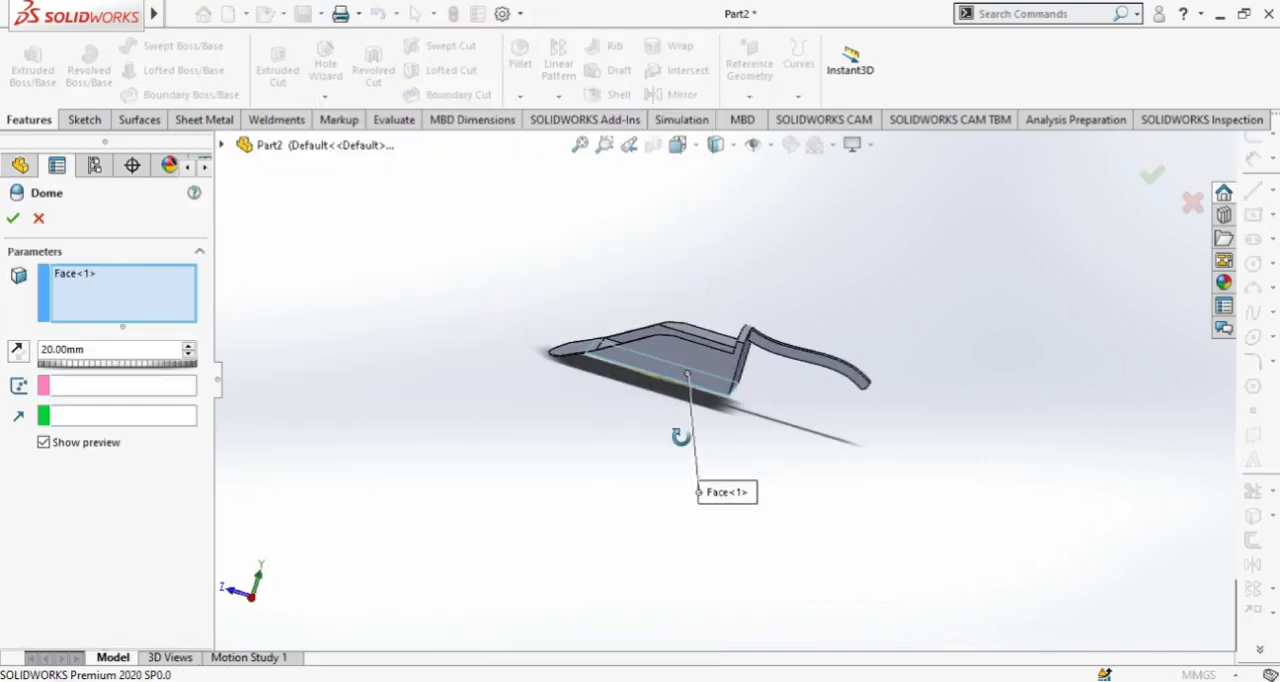
middle_drag(523, 397, 545, 378)
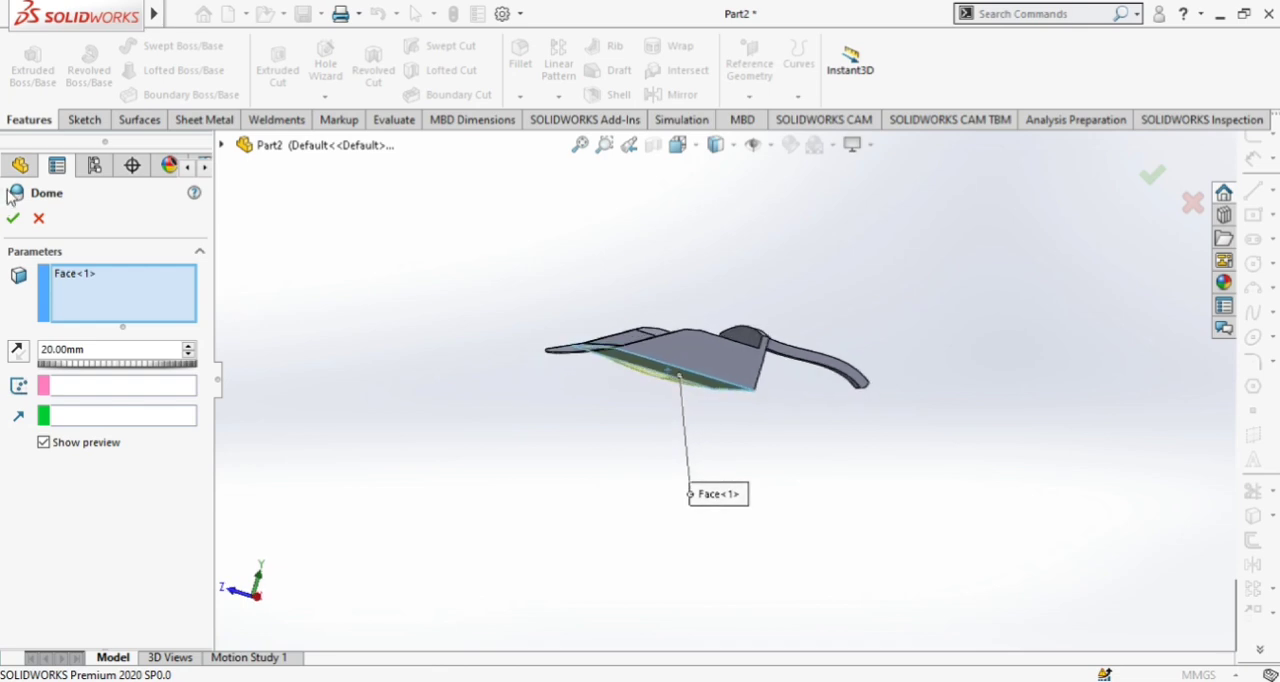
click(13, 217)
Dome the scoop's inner floor face 20 mm downward by reversing the dome direction
middle_drag(447, 274, 667, 386)
click(667, 386)
mouse_move(128, 17)
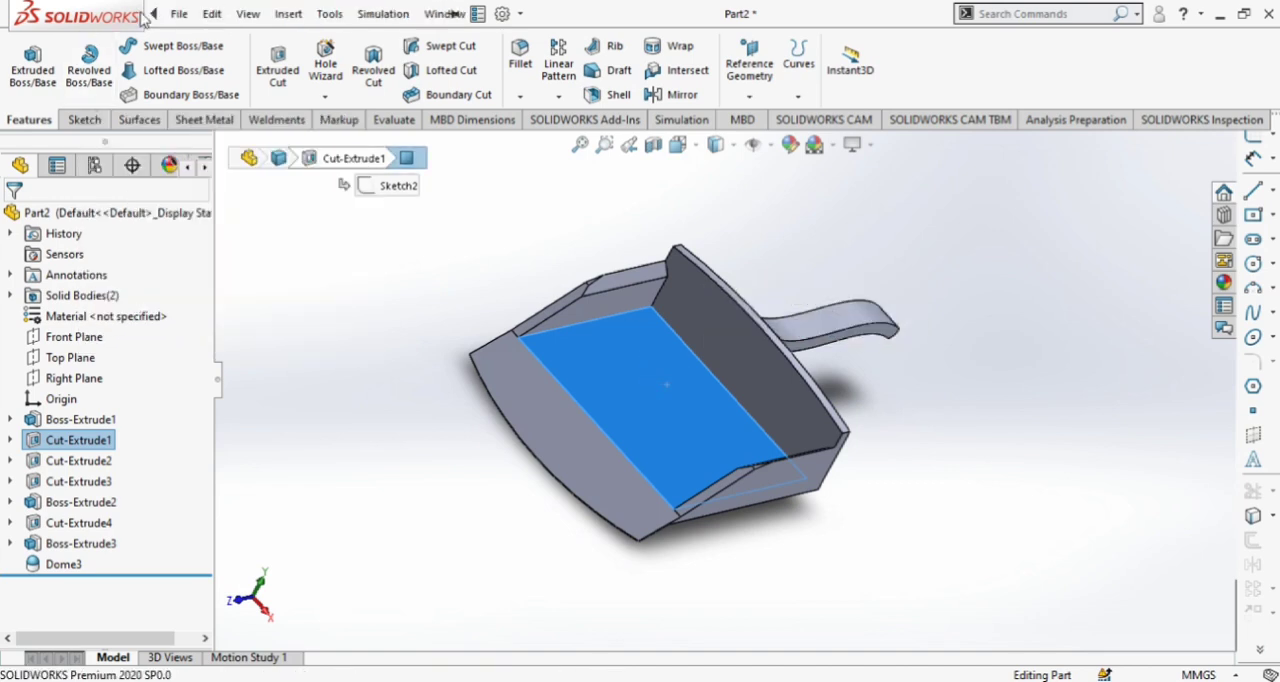
click(288, 14)
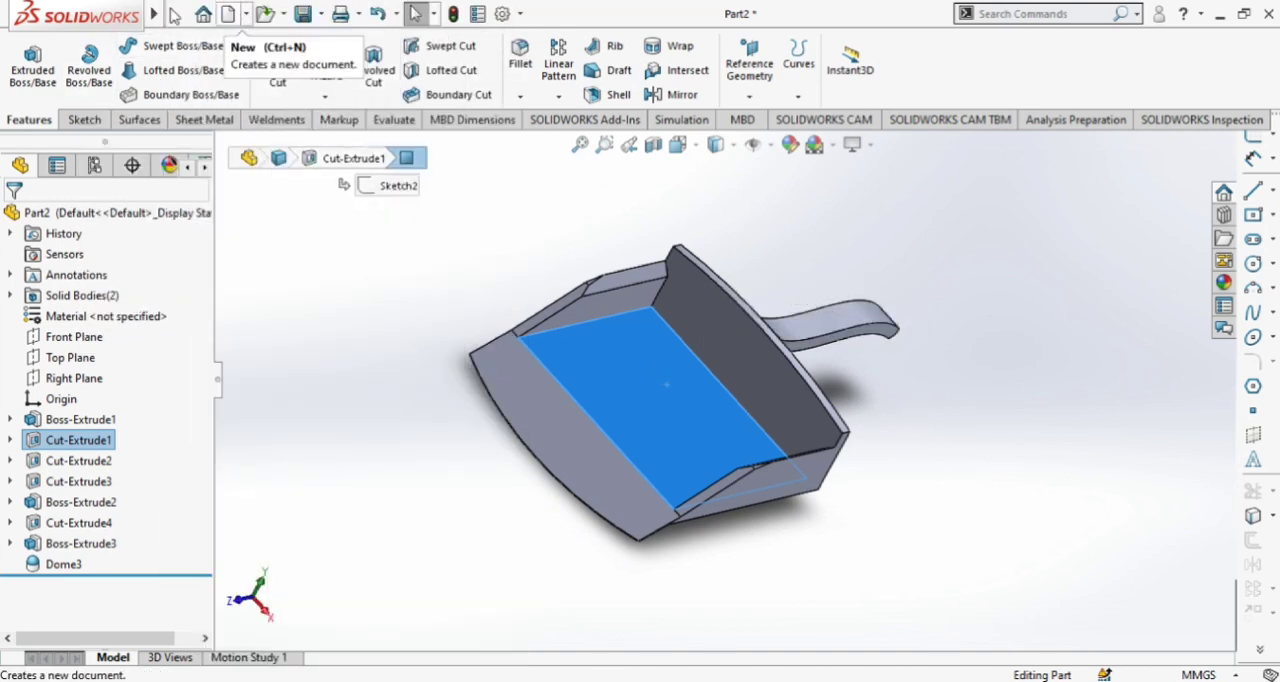
click(185, 15)
mouse_move(290, 16)
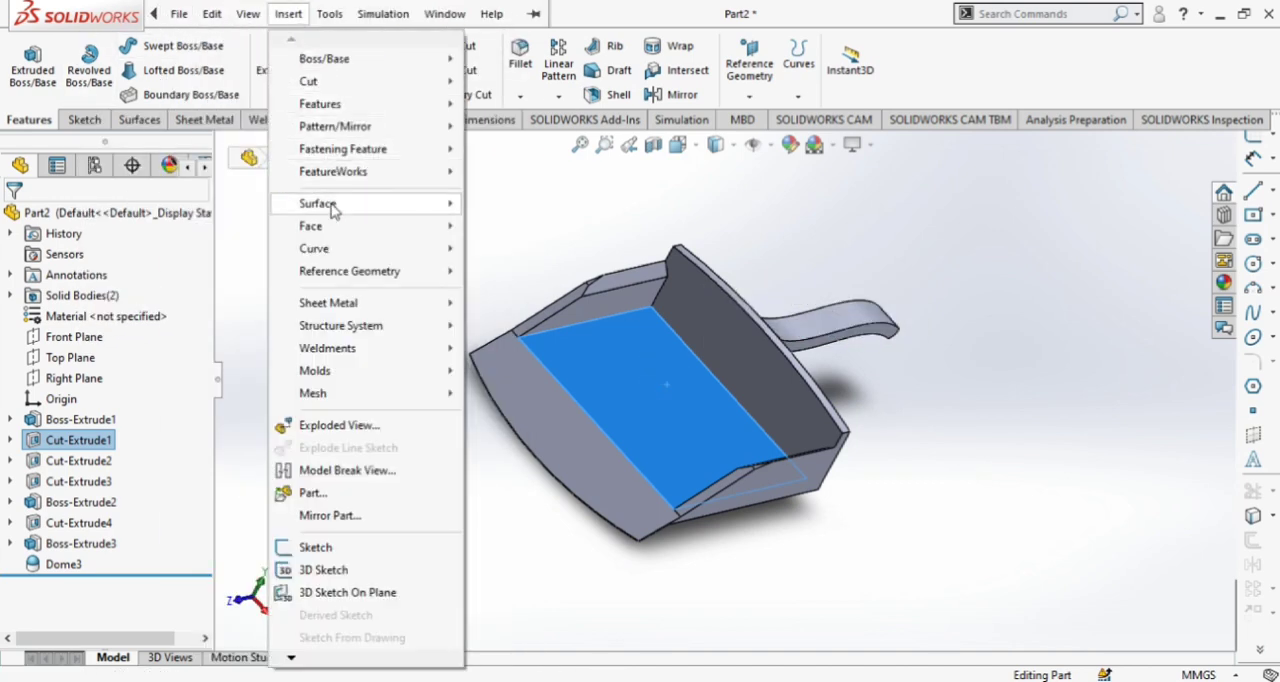
mouse_move(443, 116)
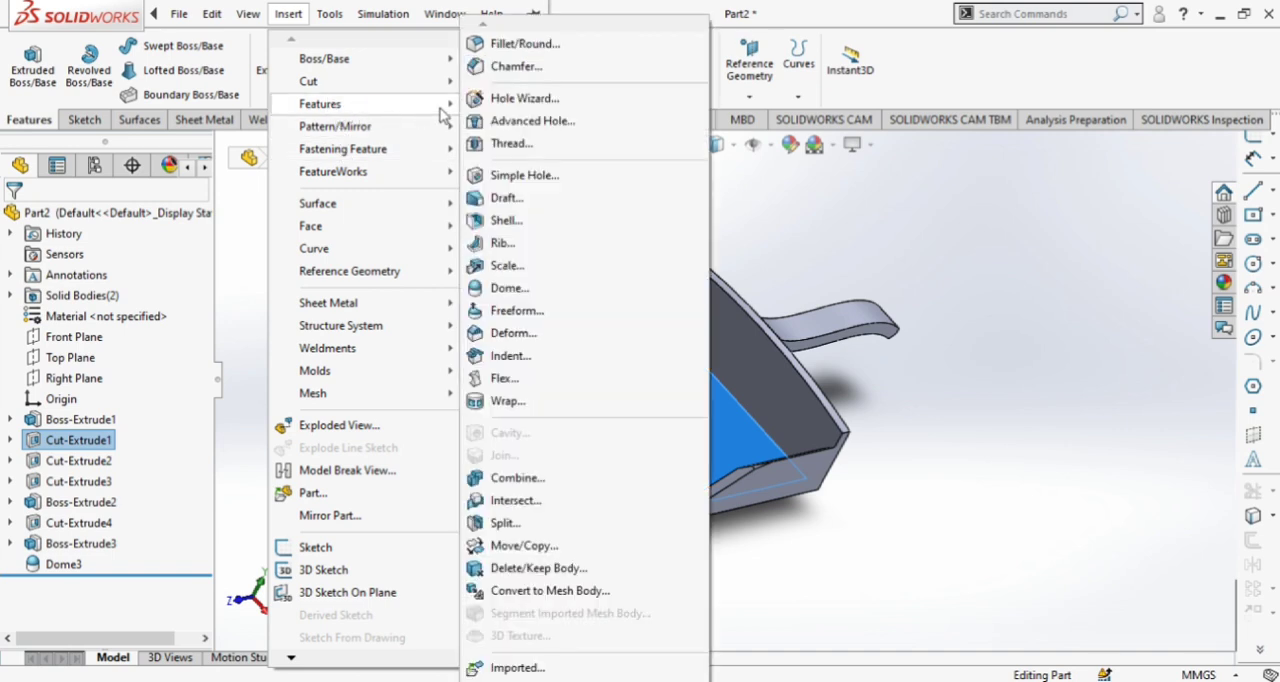
click(507, 288)
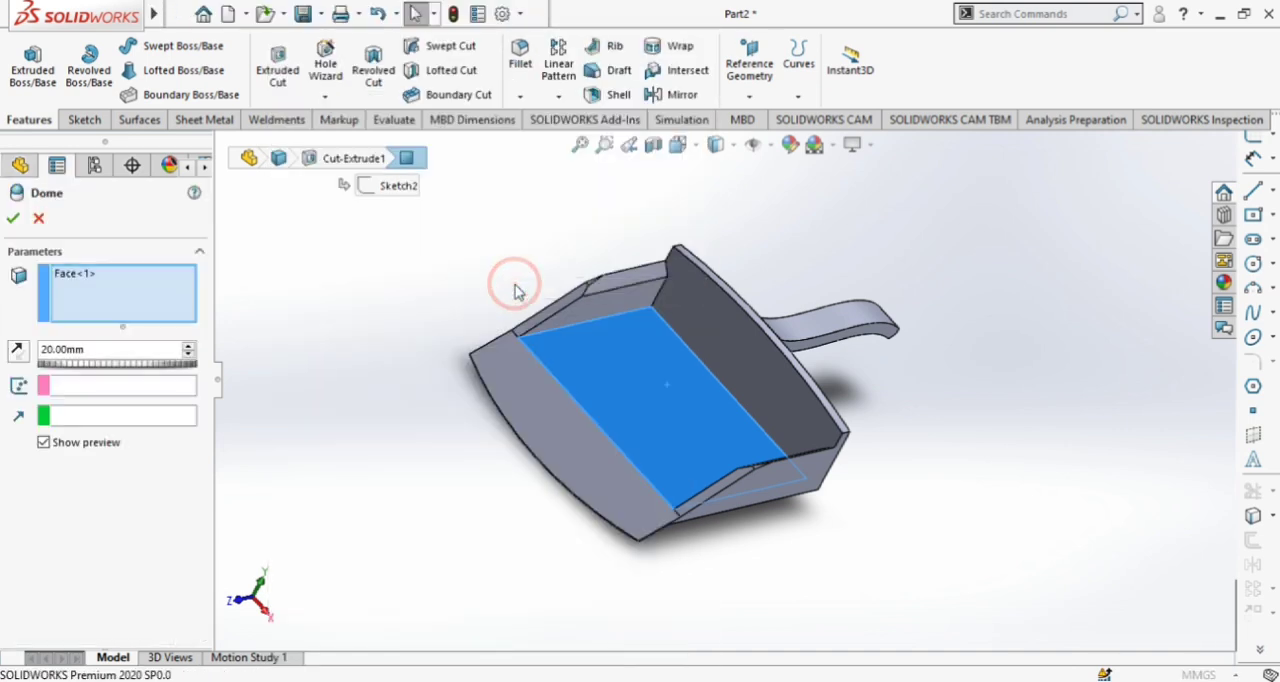
click(18, 350)
middle_drag(360, 468, 563, 514)
click(13, 219)
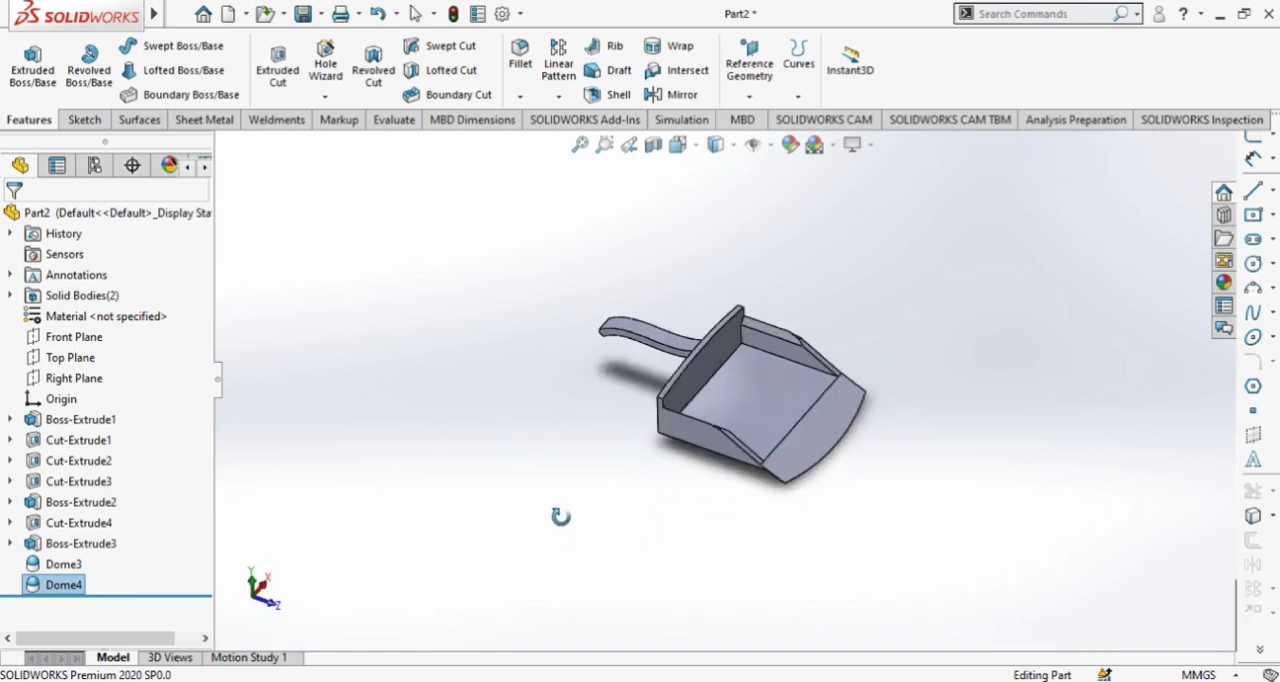
Open a sketch on the scoop's flat outer side wall and view it squarely from the side
scroll(893, 349, down, 4)
mouse_move(893, 349)
middle_down()
mouse_move(860, 334)
mouse_move(868, 345)
middle_up()
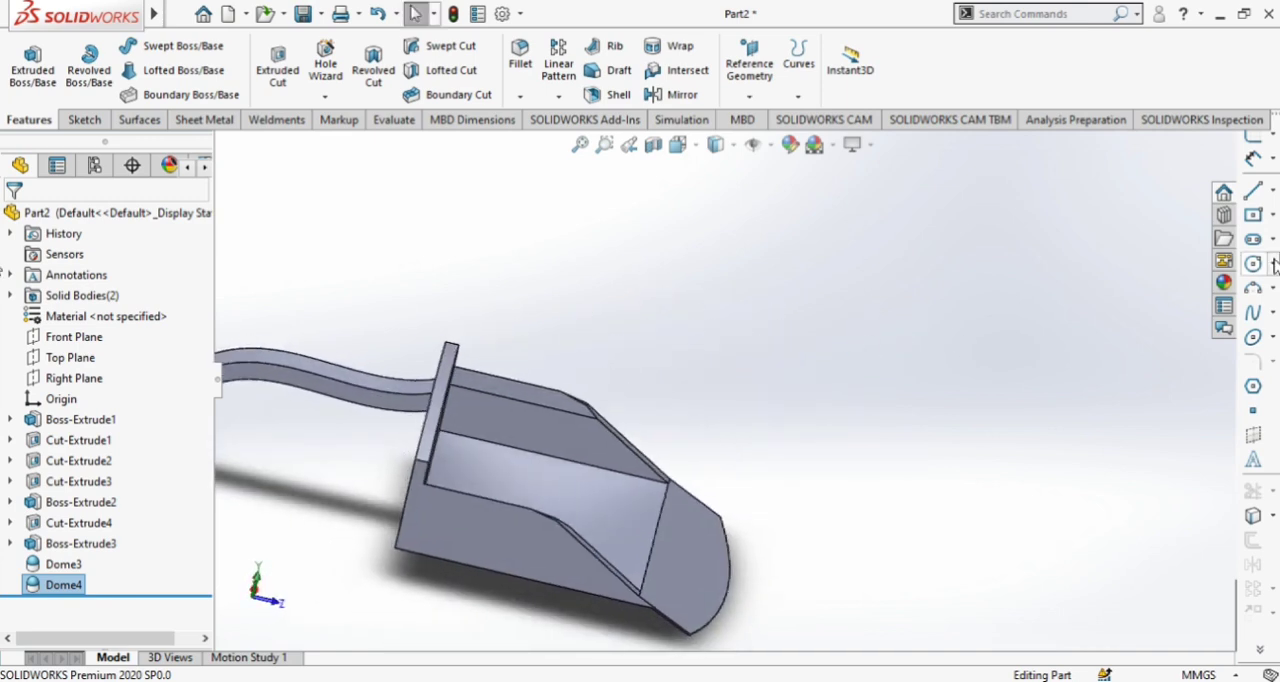
middle_drag(760, 388, 636, 413)
click(475, 497)
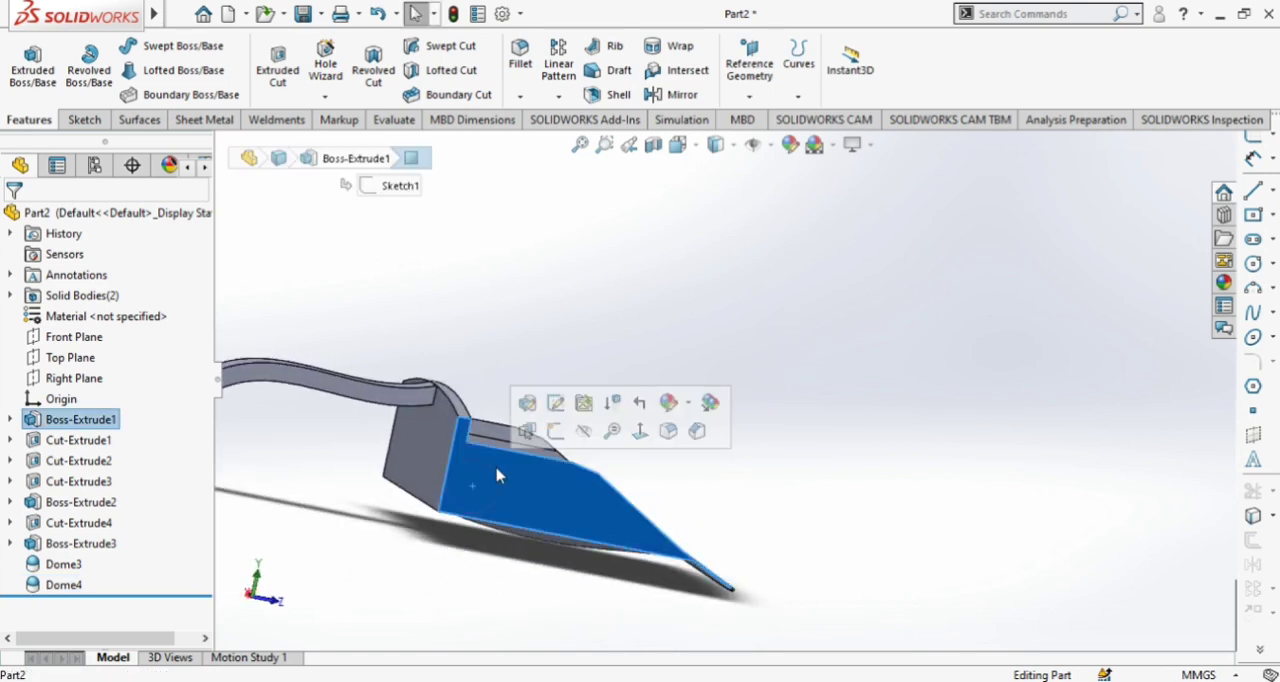
click(557, 430)
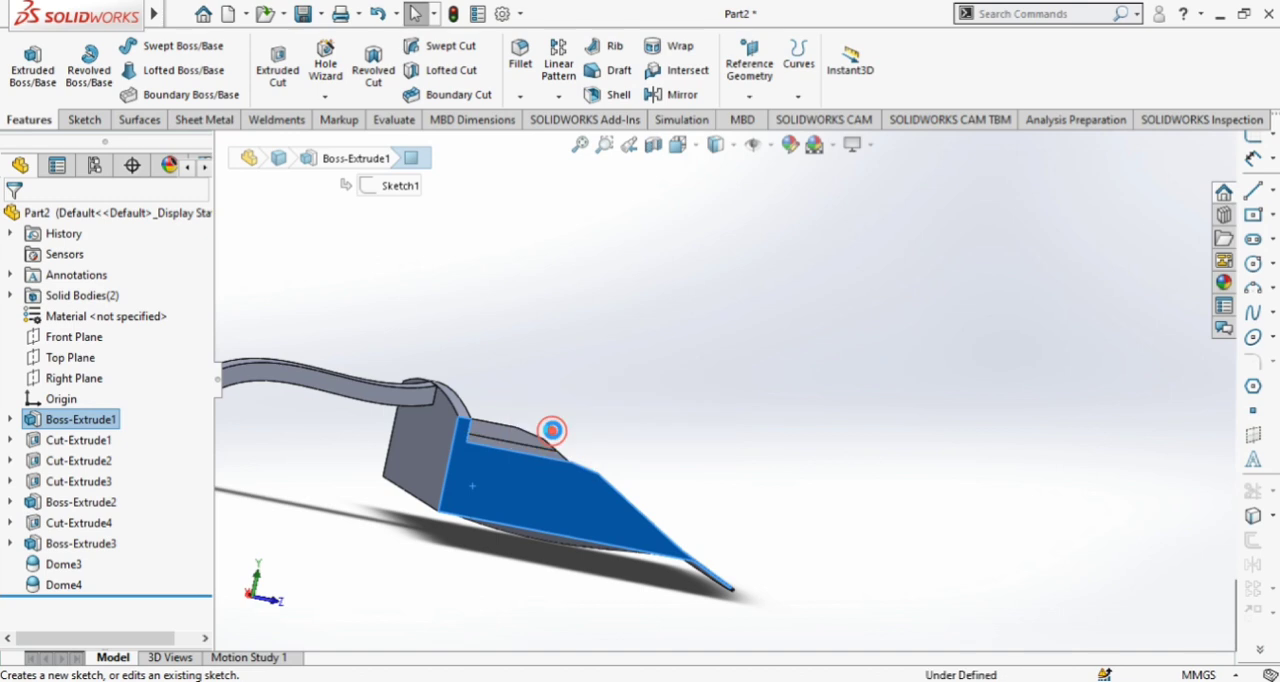
click(678, 144)
click(783, 254)
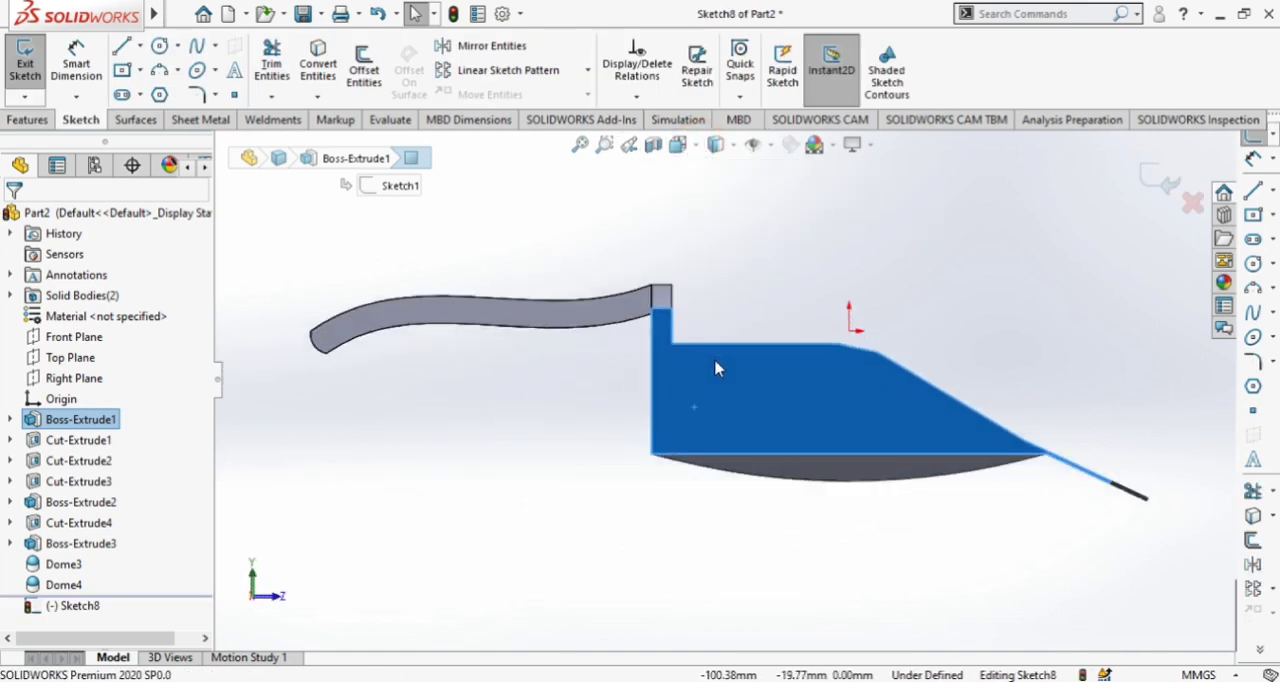
click(477, 486)
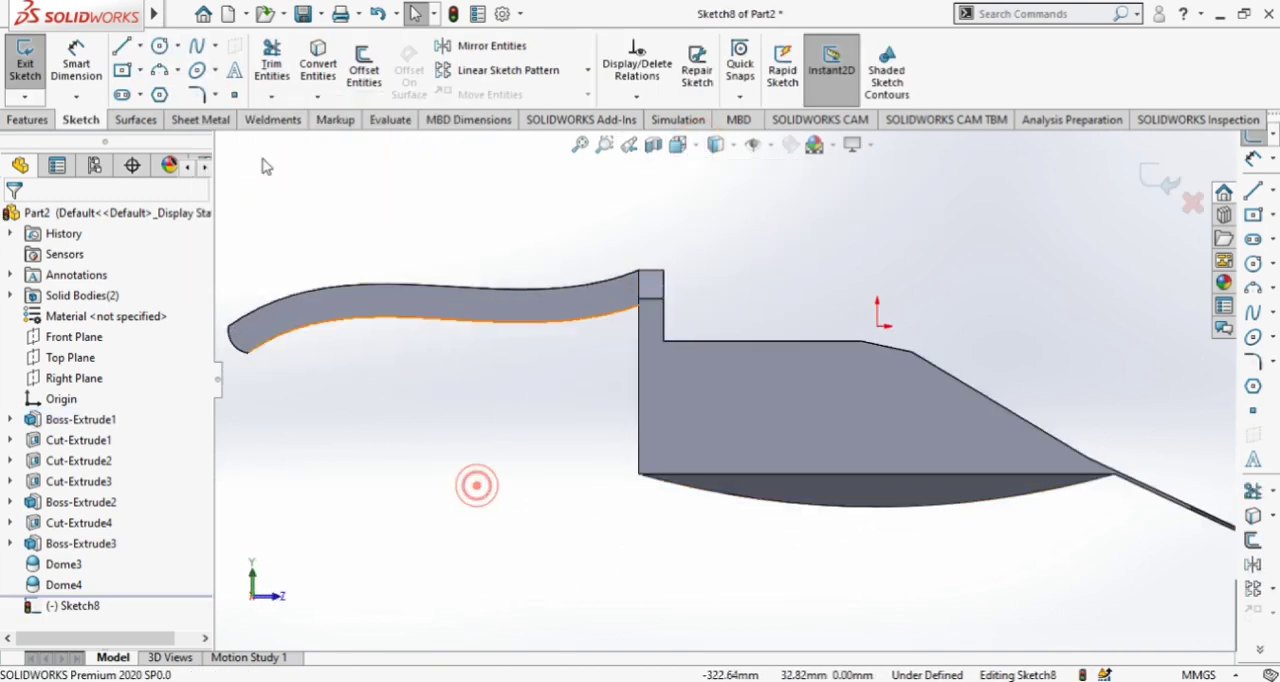
Sketch a three-point arc across the lower rear corner, from the back wall's rear edge to the side wall's bottom edge, bulging toward the corner
click(159, 70)
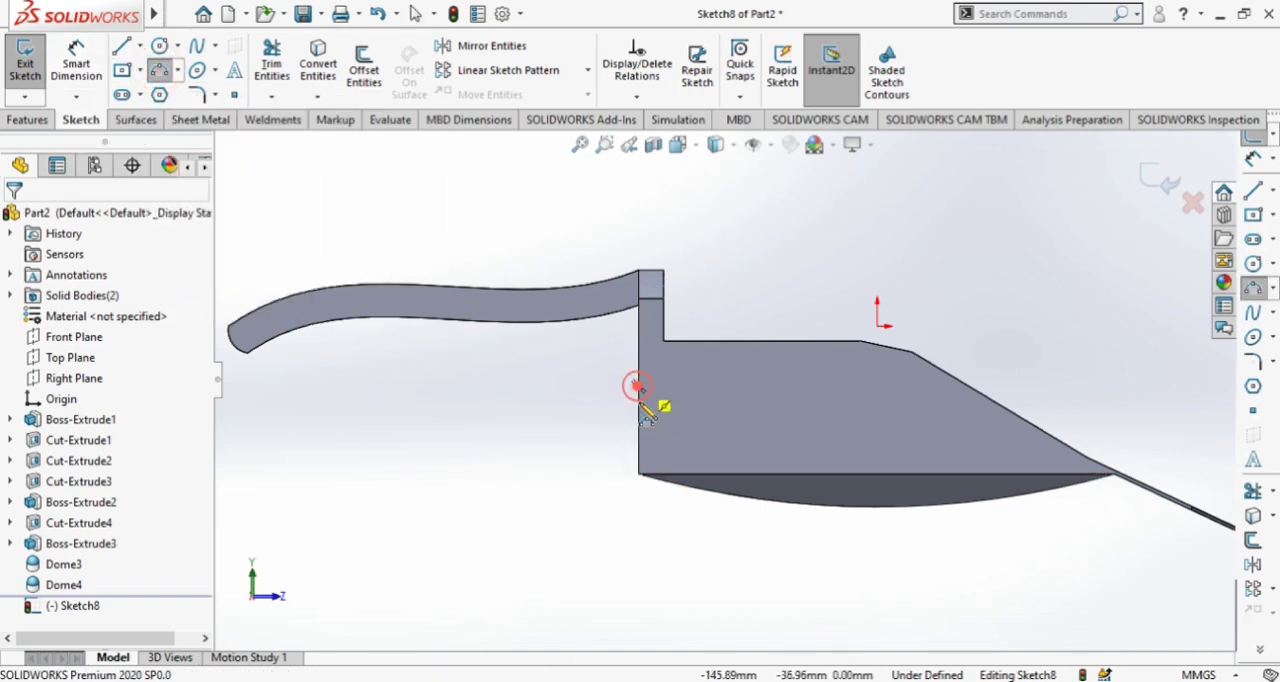
click(638, 387)
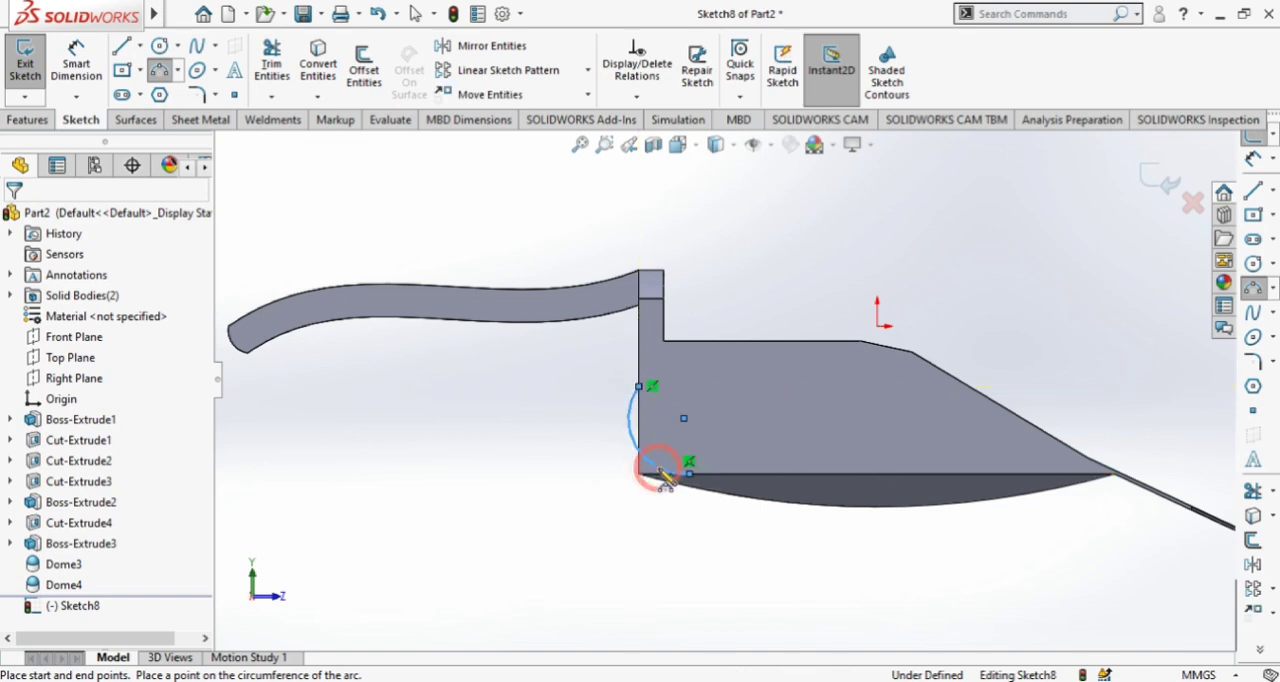
key(f)
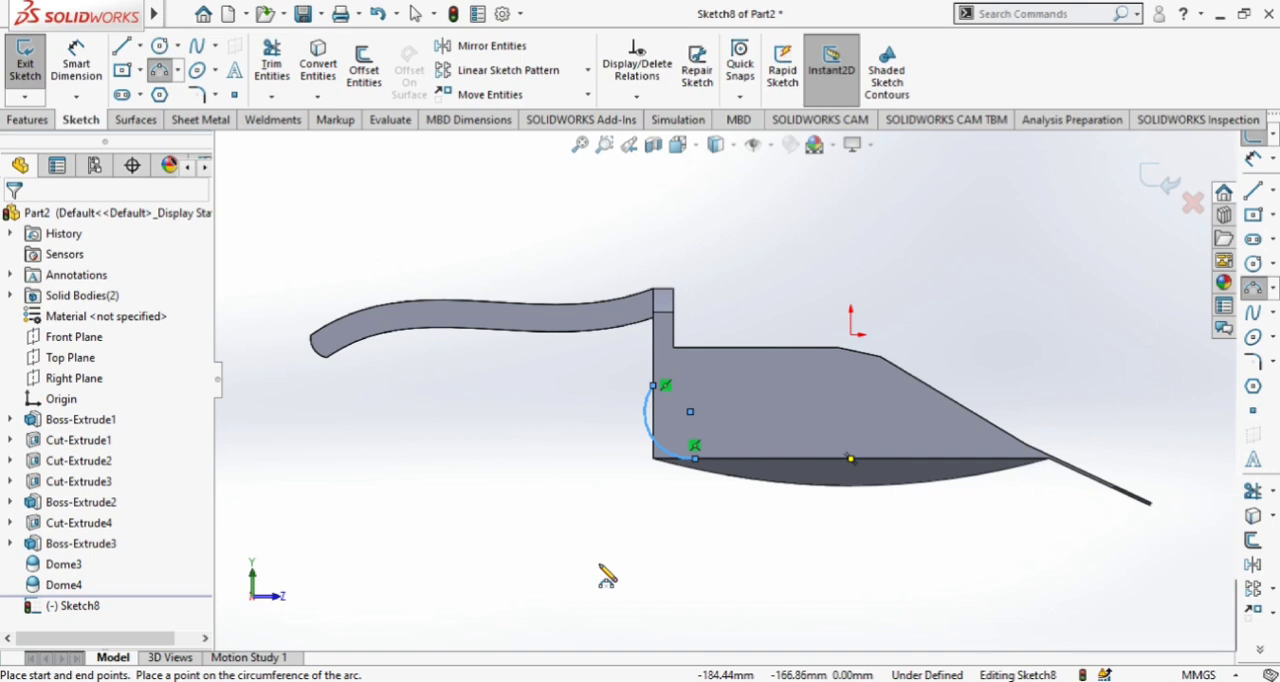
key(z)
key(z)
key(z)
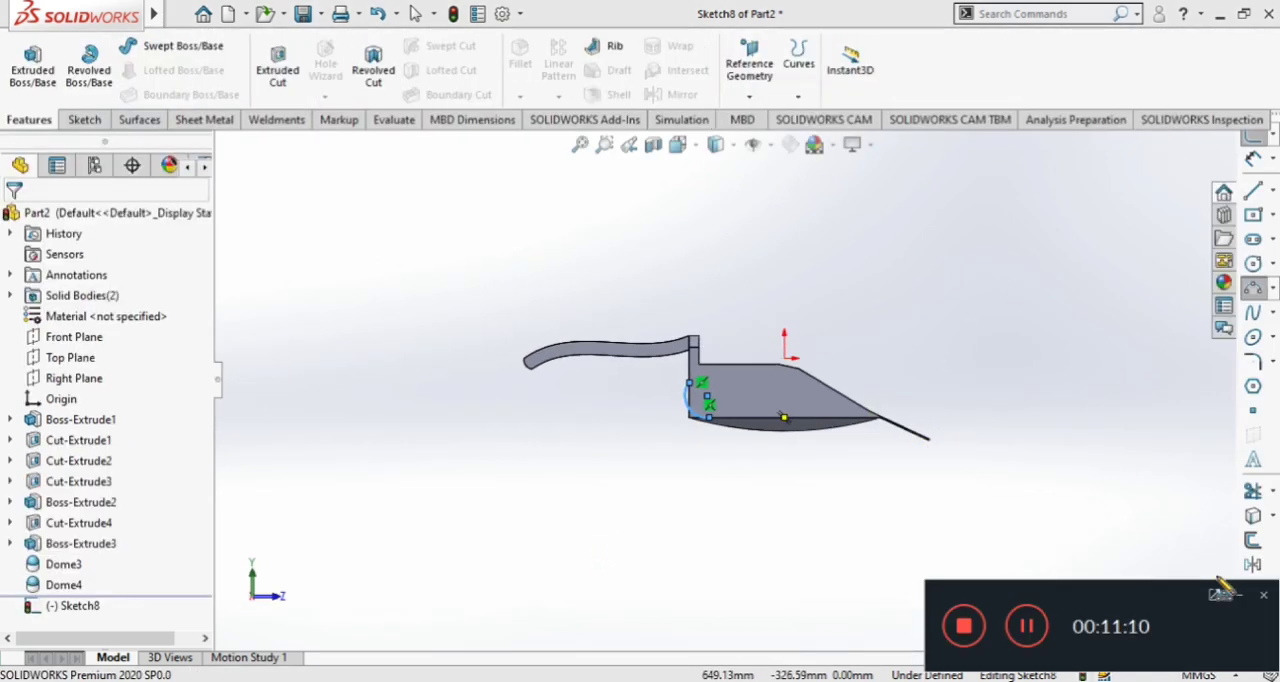
Sketch three connected lines outside the scoop's lower rear corner, joining the arc's two endpoints into a closed profile
click(1239, 597)
middle_drag(1023, 448, 1030, 354)
scroll(760, 343, down, 2)
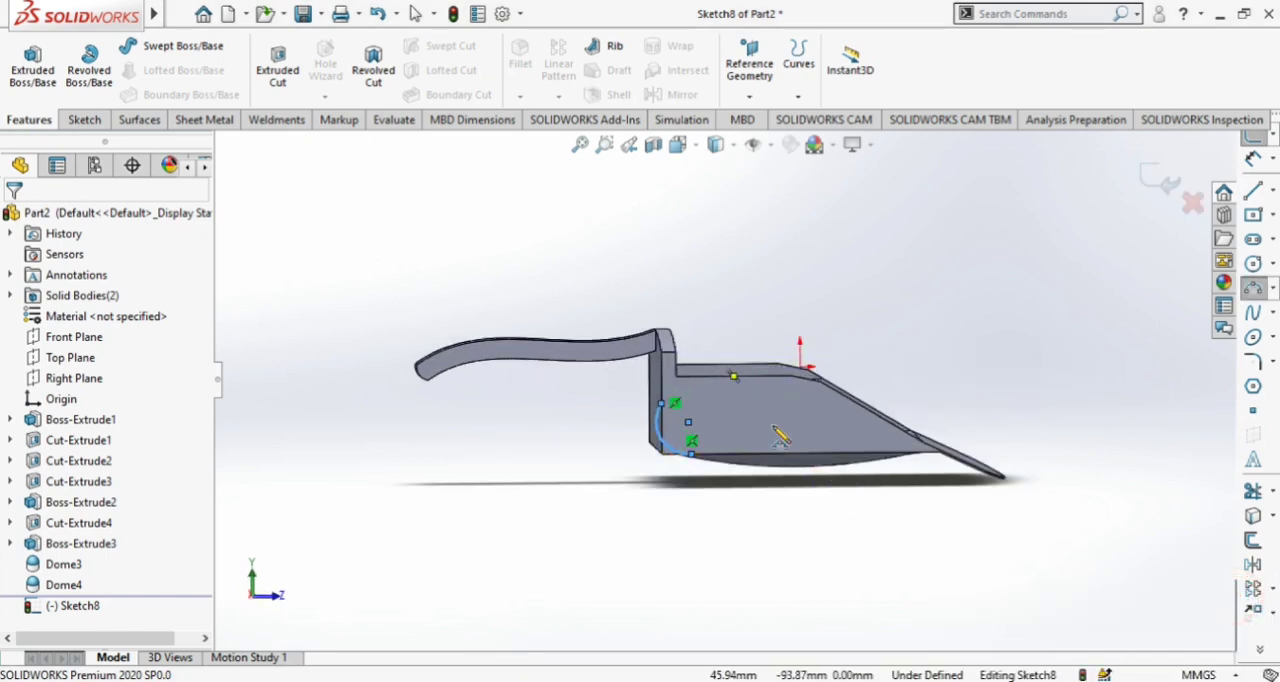
scroll(757, 417, down, 3)
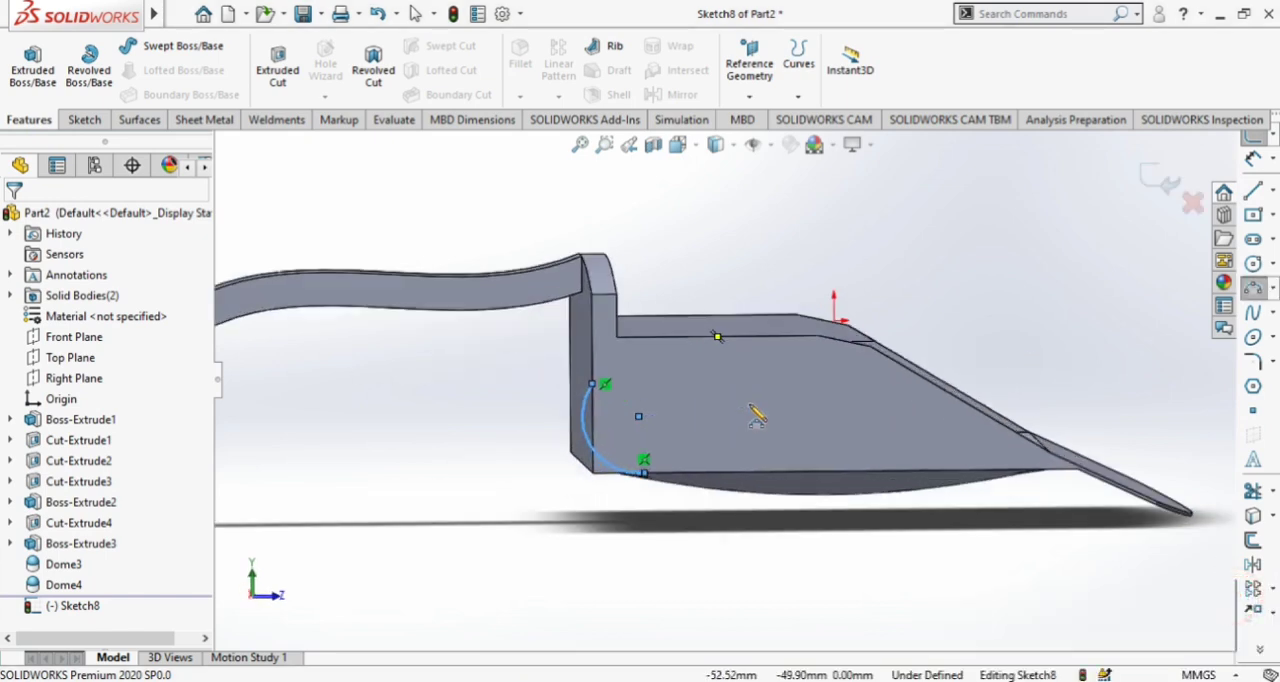
click(688, 145)
click(782, 253)
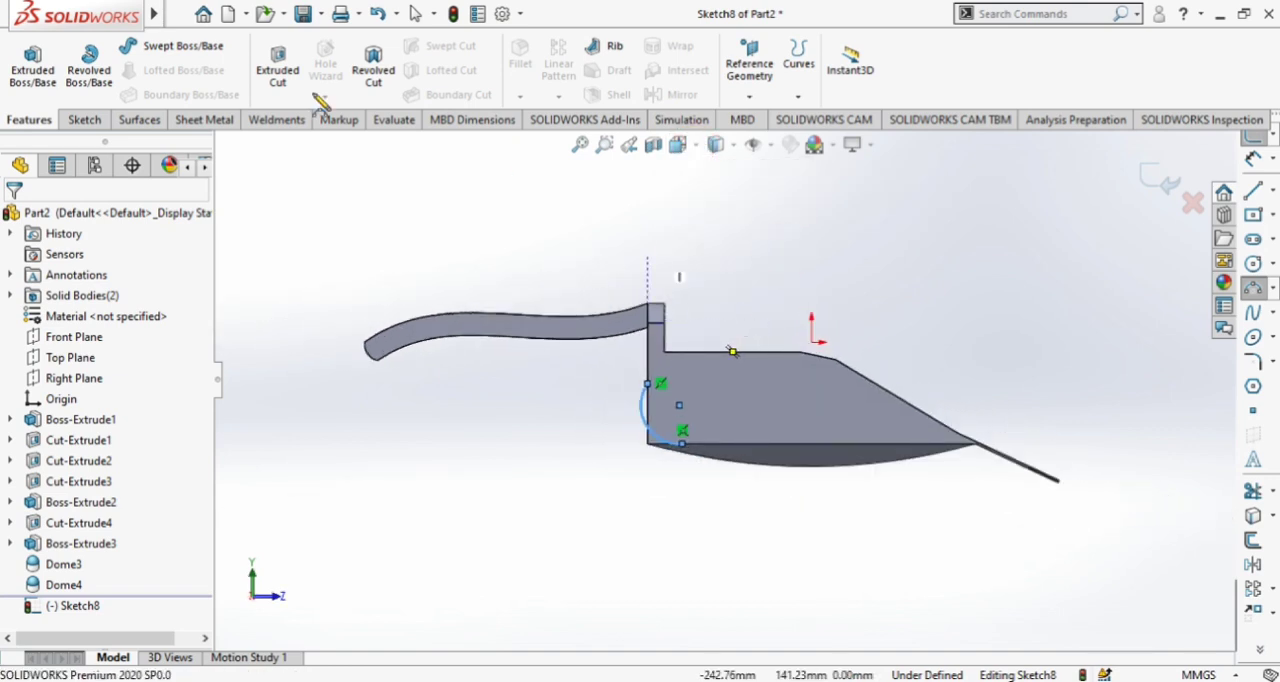
click(85, 119)
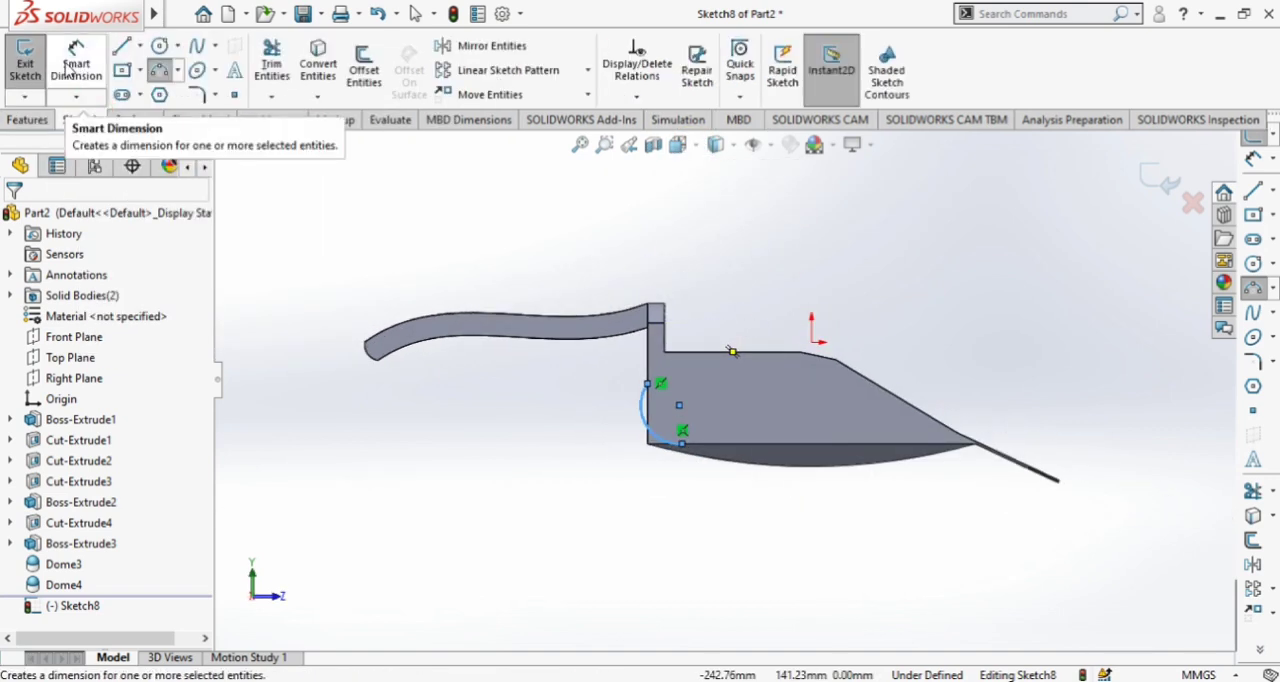
click(121, 45)
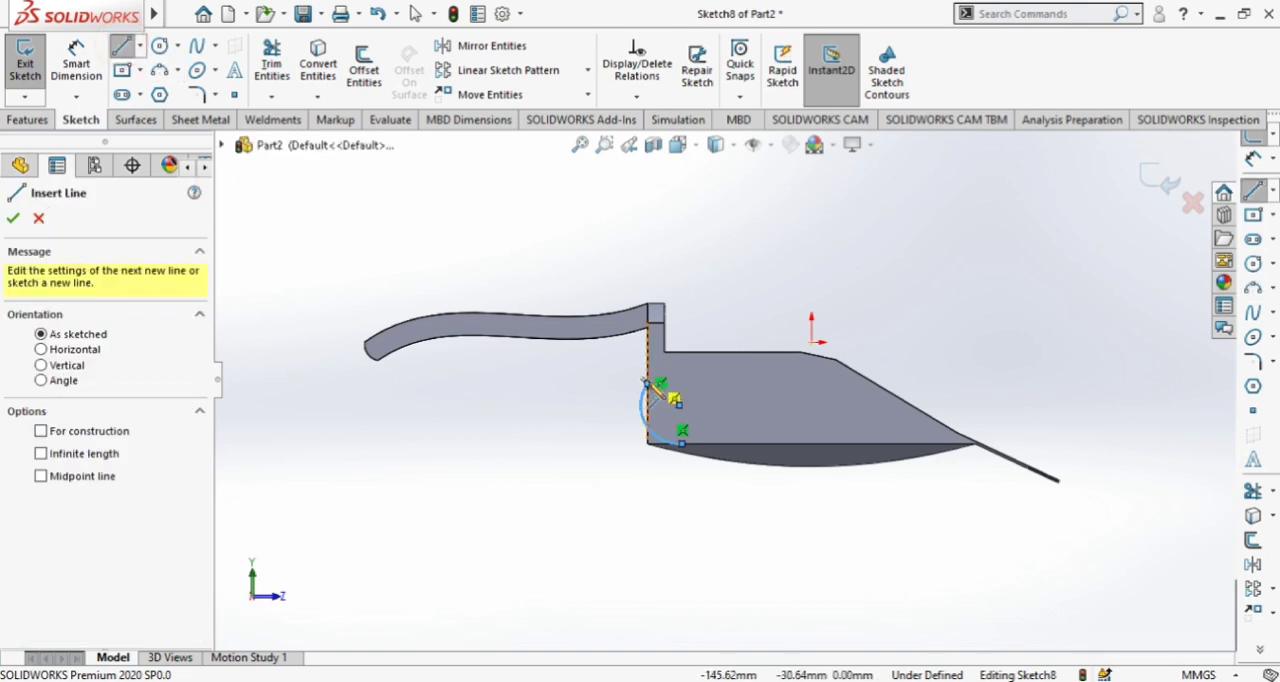
click(648, 383)
click(515, 404)
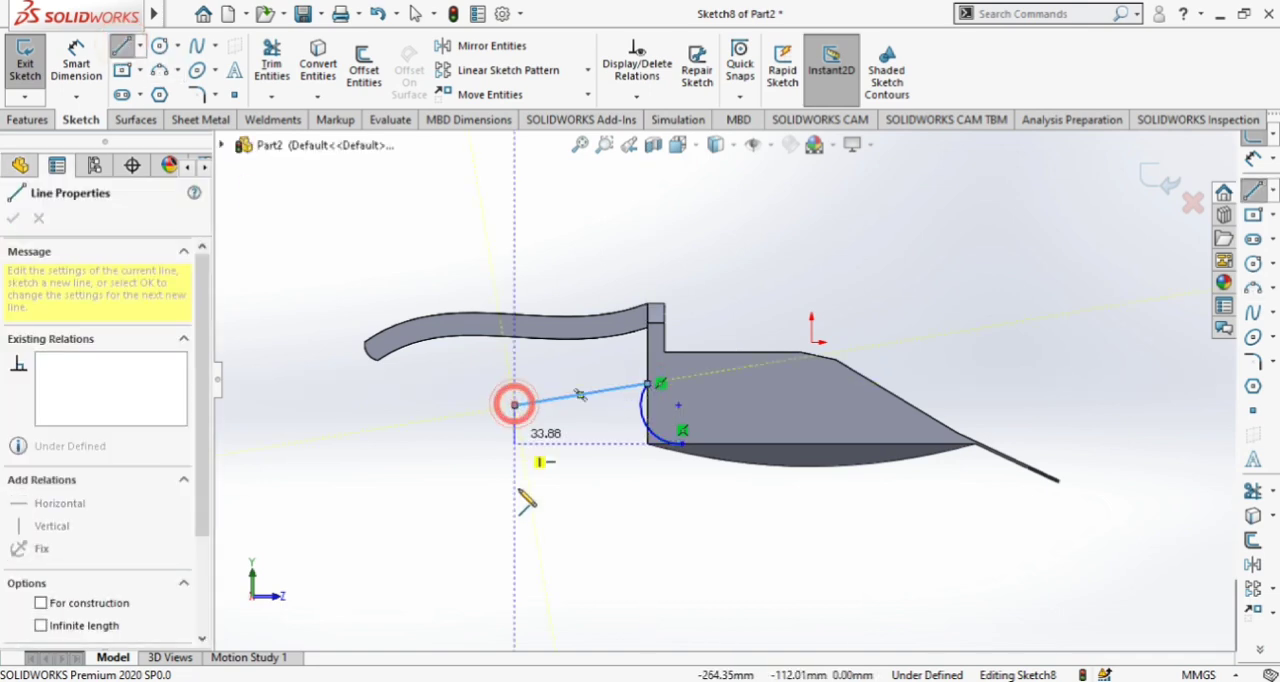
click(540, 522)
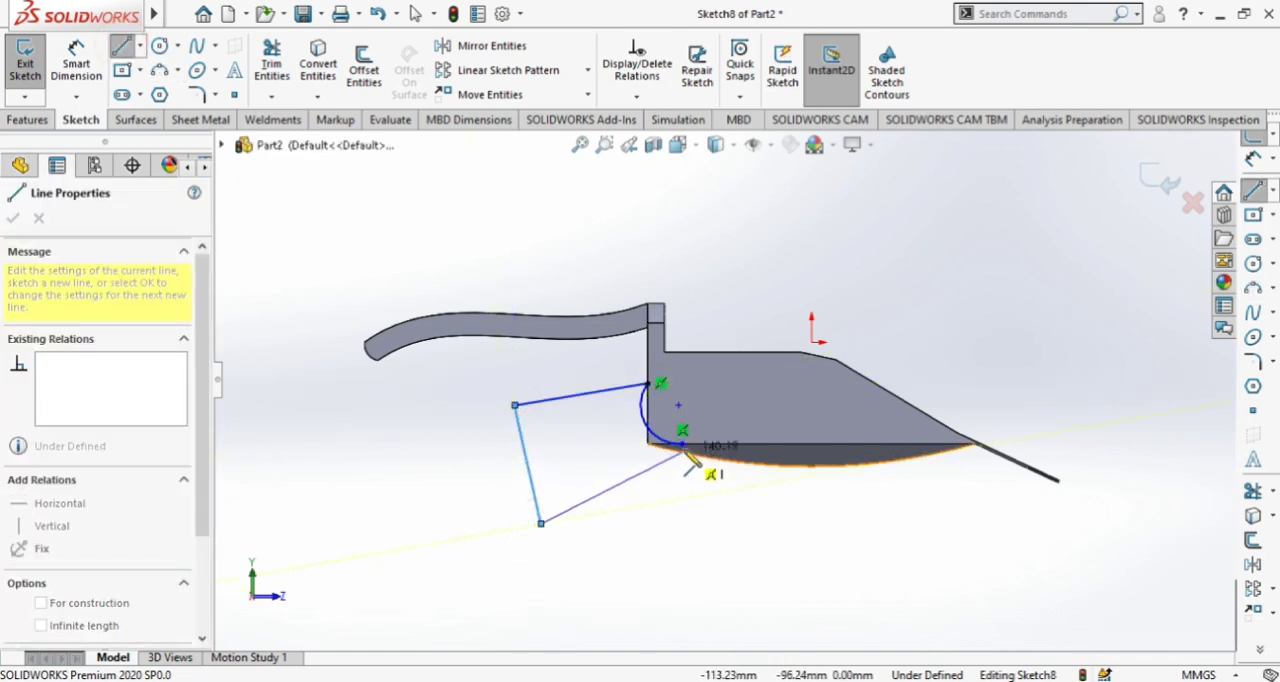
scroll(680, 450, down, 5)
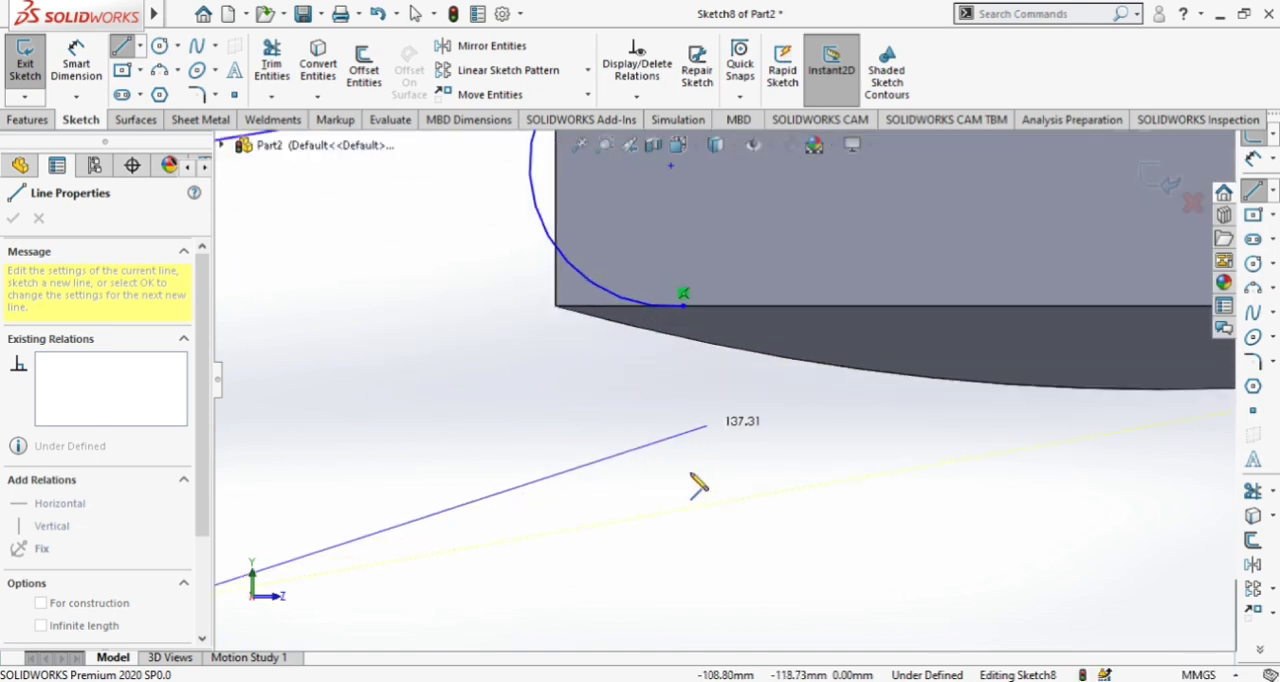
scroll(694, 480, up, 2)
click(696, 328)
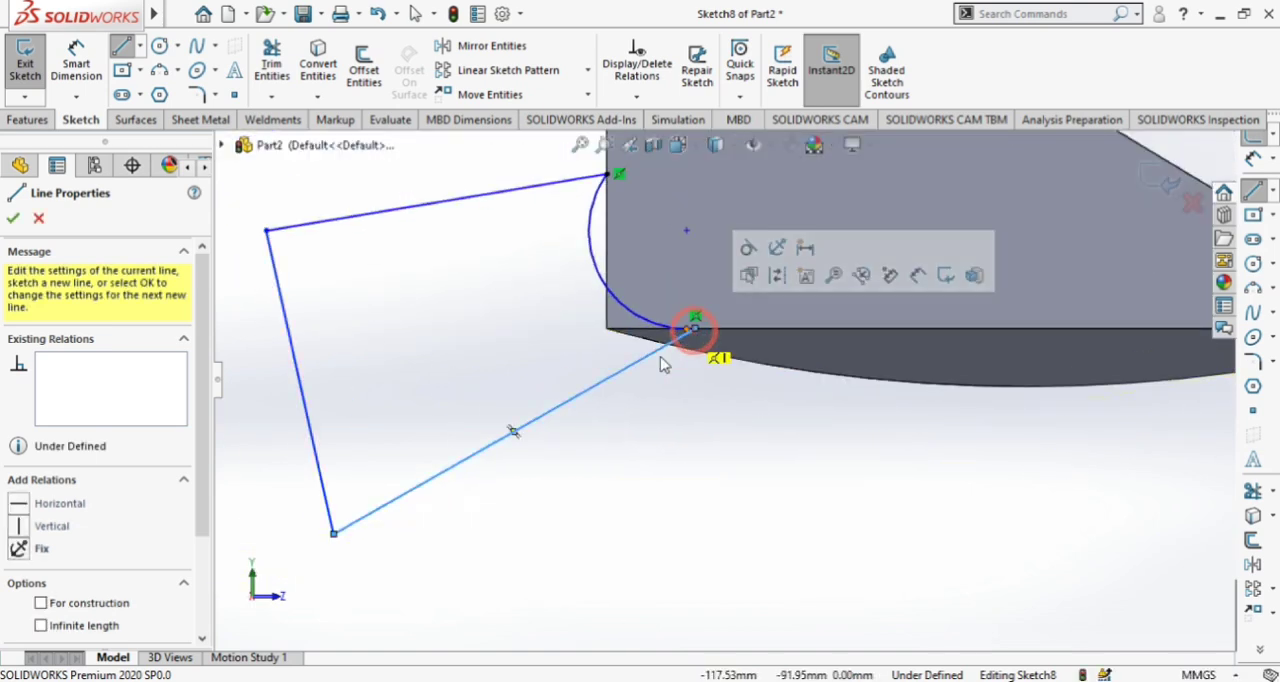
key(Escape)
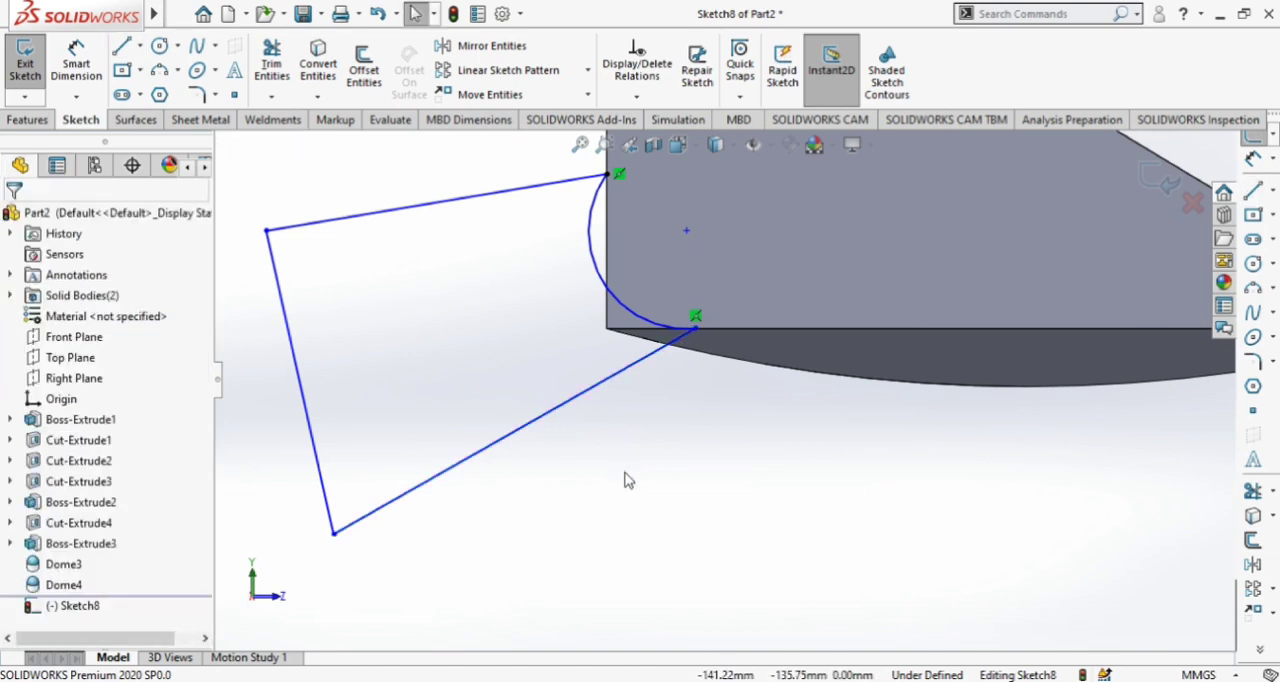
Delete the coincident relation at the arc's lower endpoint and move that endpoint along the side wall's bottom edge closer to the rear corner
scroll(651, 508, up, 5)
mouse_move(820, 508)
middle_down()
mouse_move(795, 531)
mouse_move(840, 505)
mouse_move(824, 532)
mouse_move(808, 517)
middle_up()
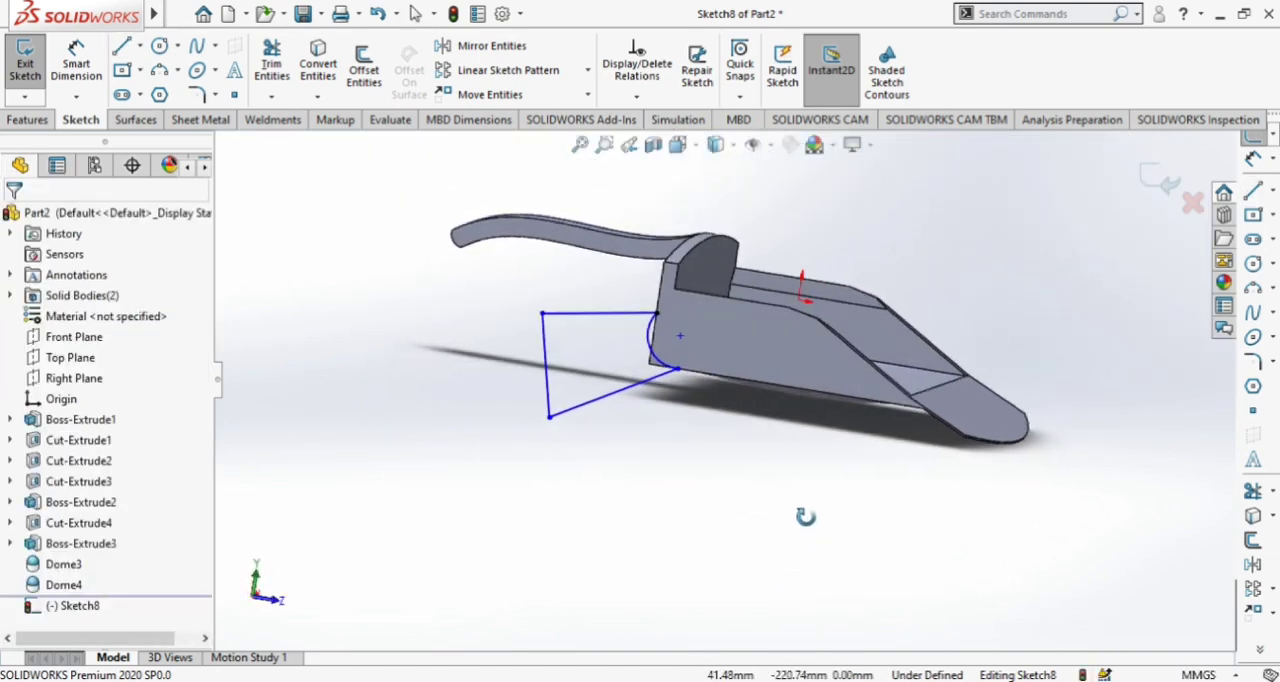
scroll(683, 430, down, 5)
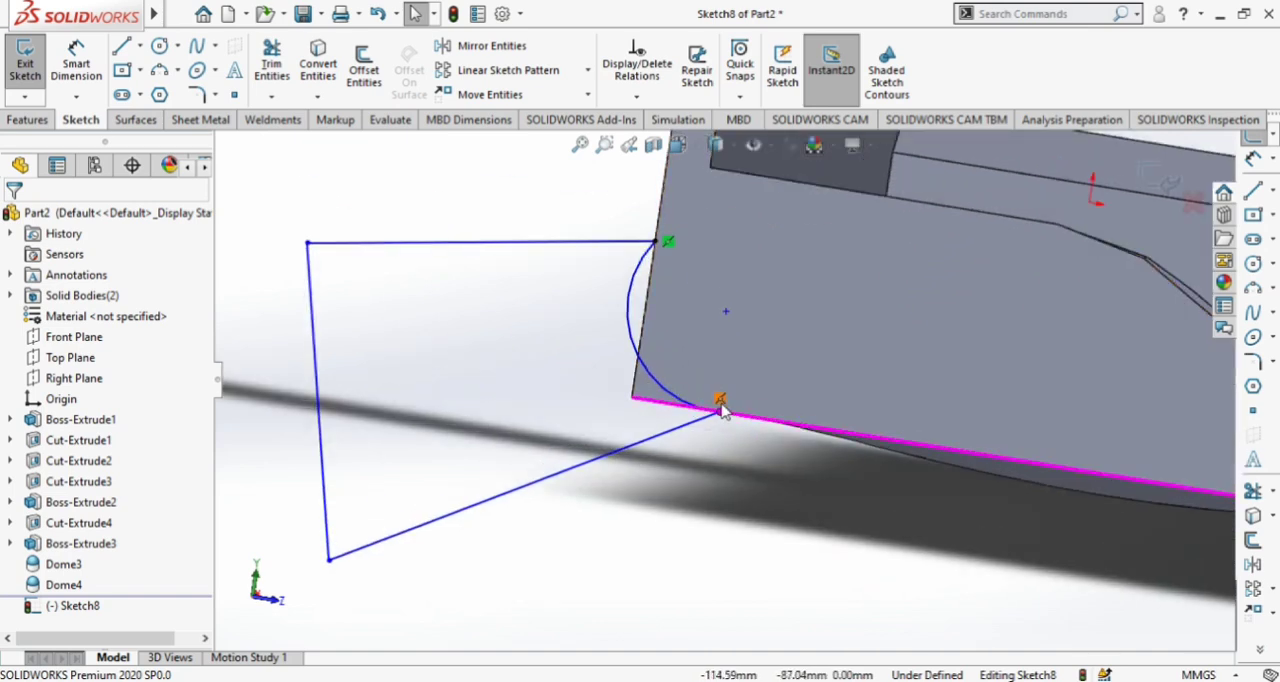
right_click(718, 405)
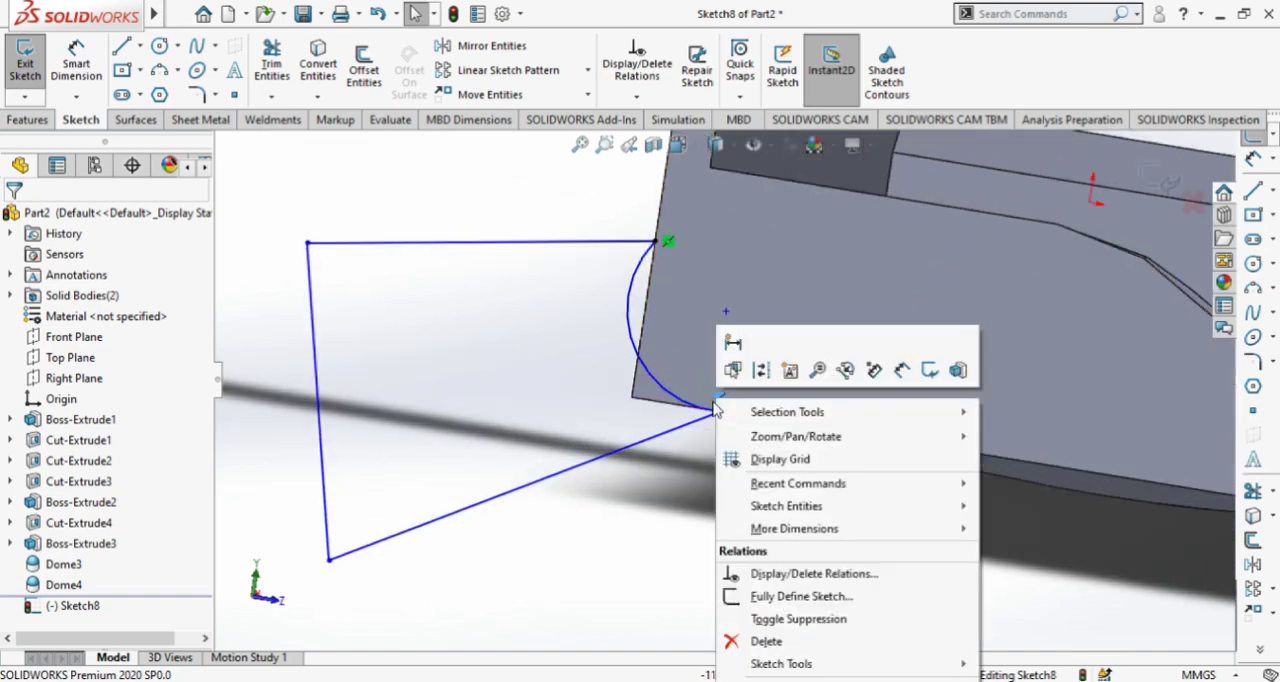
click(752, 636)
drag(721, 413, 668, 409)
scroll(726, 501, up, 3)
middle_drag(726, 502, 748, 486)
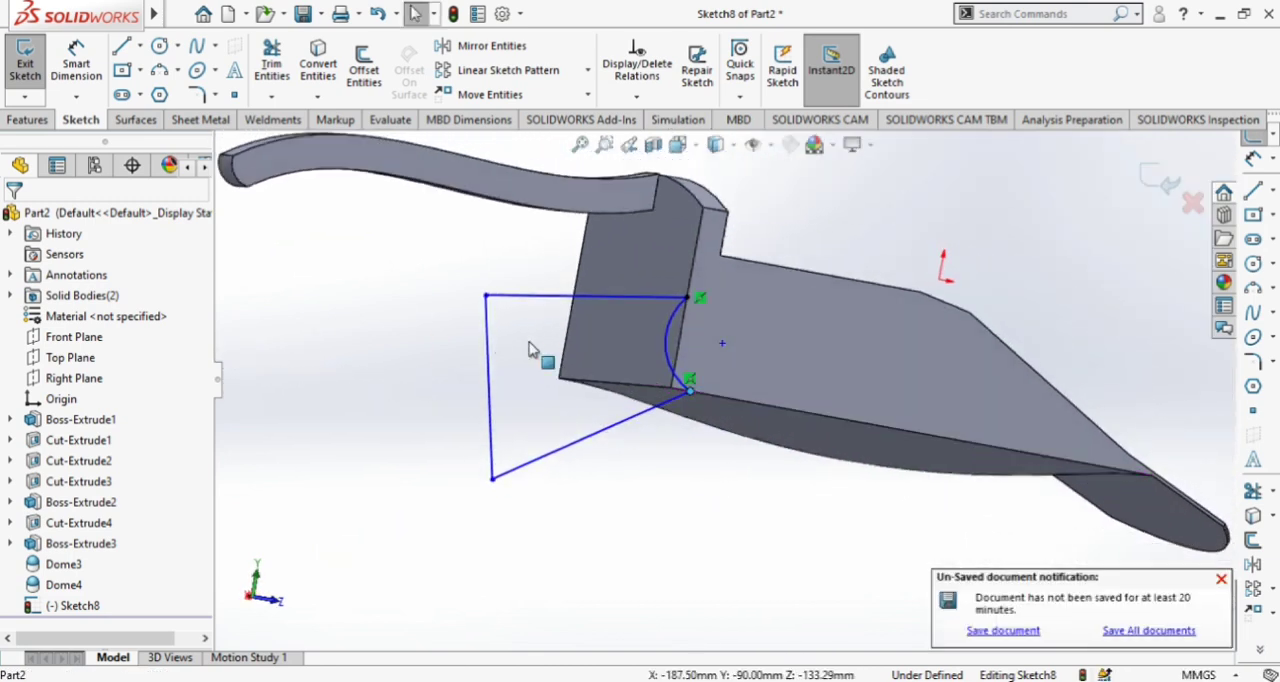
Cut-extrude the closed profile with the Through All - Both end condition to round the scoop's lower rear corner across its full width
click(29, 119)
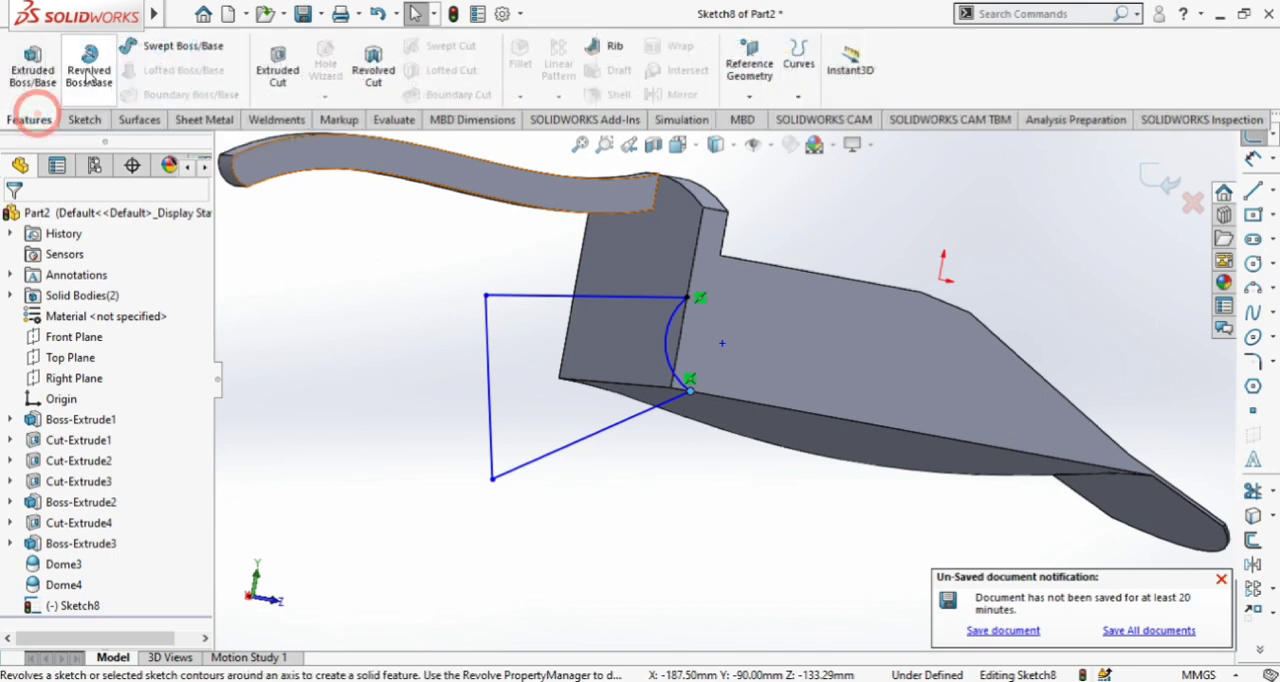
click(277, 70)
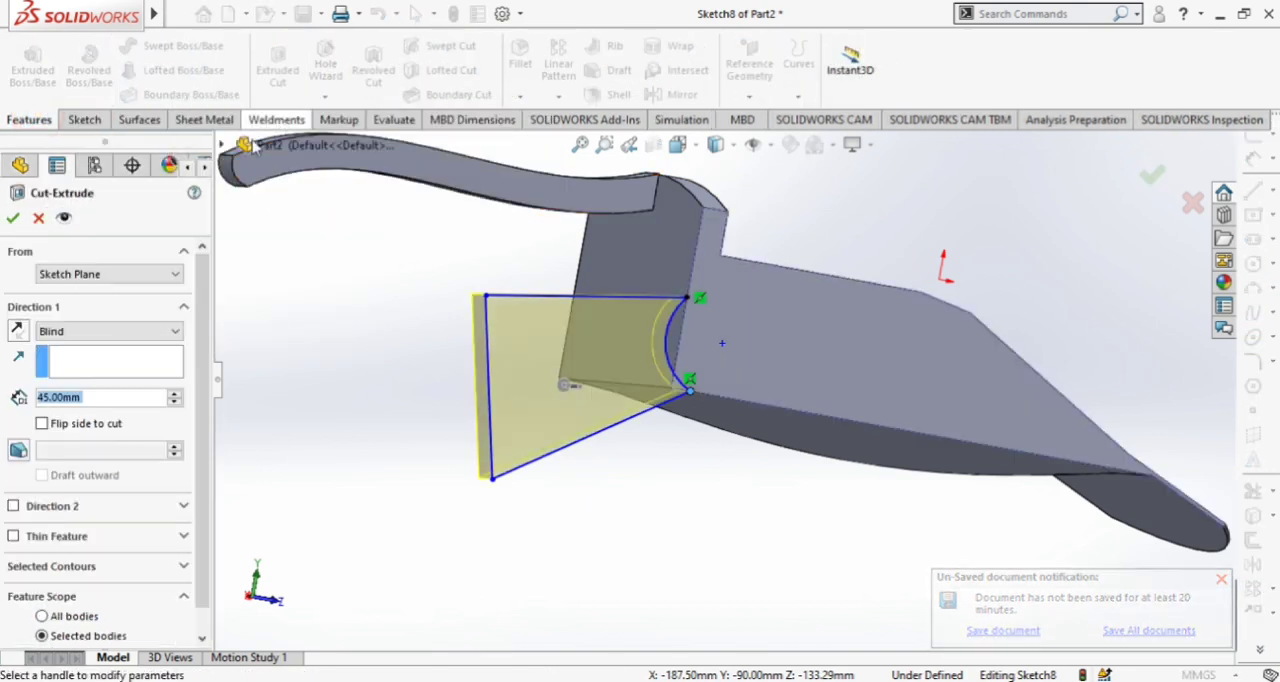
middle_drag(277, 338, 345, 390)
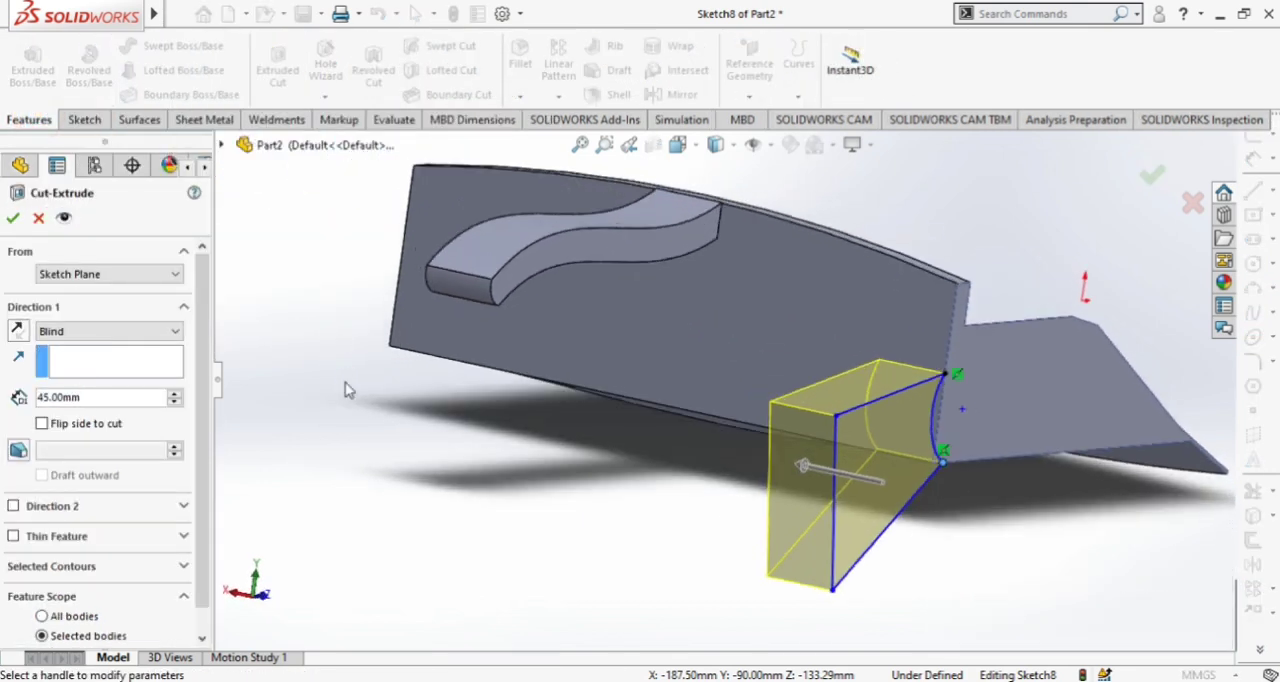
click(65, 334)
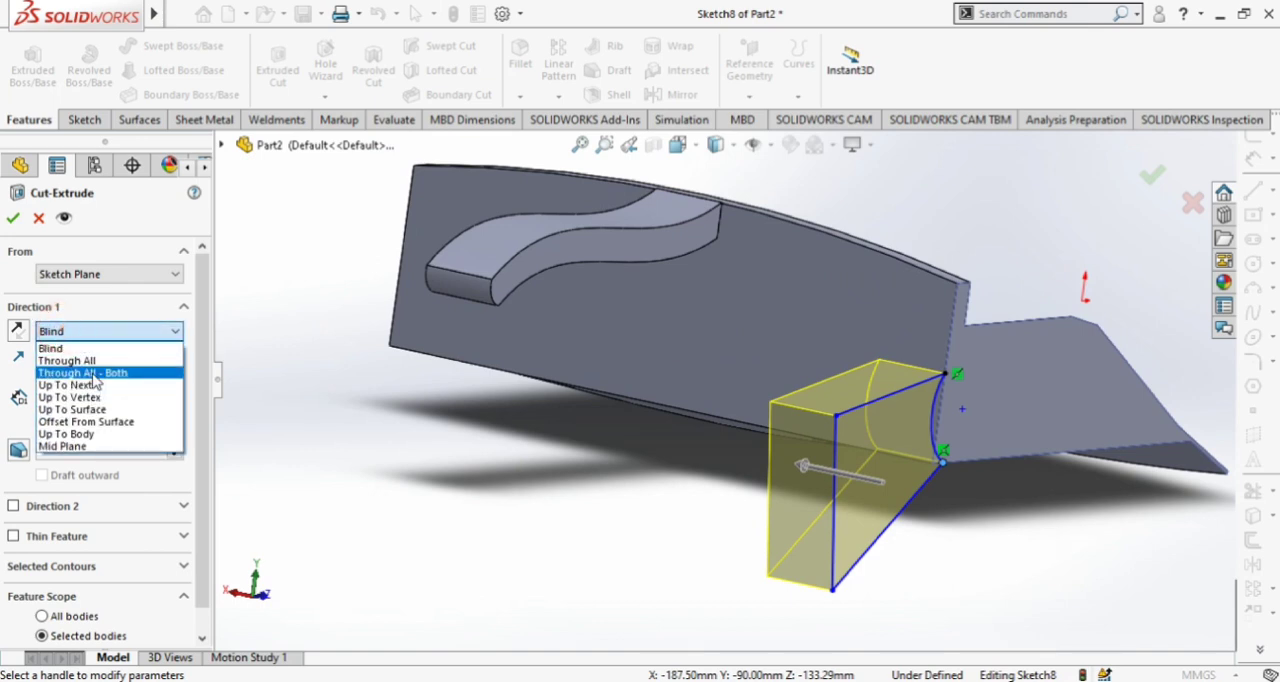
click(93, 374)
click(13, 217)
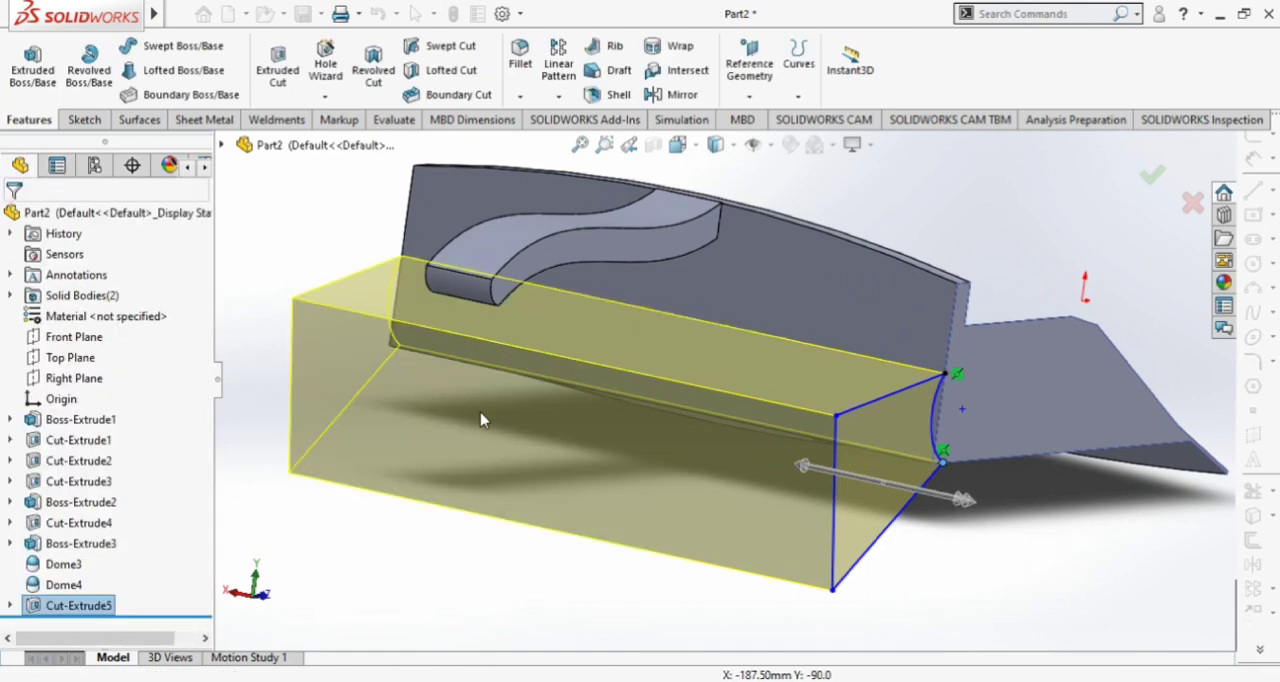
middle_drag(494, 422, 530, 443)
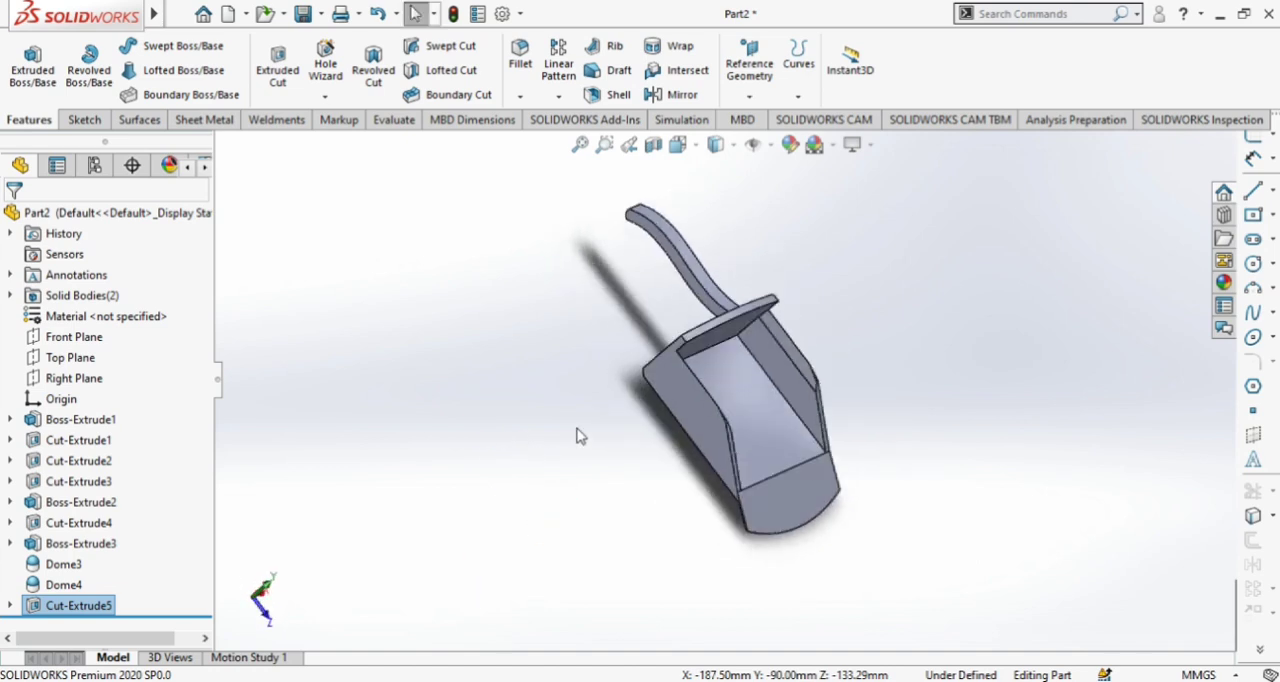
Apply a red plastic appearance to the whole part, including the scoop body and the handle
click(698, 397)
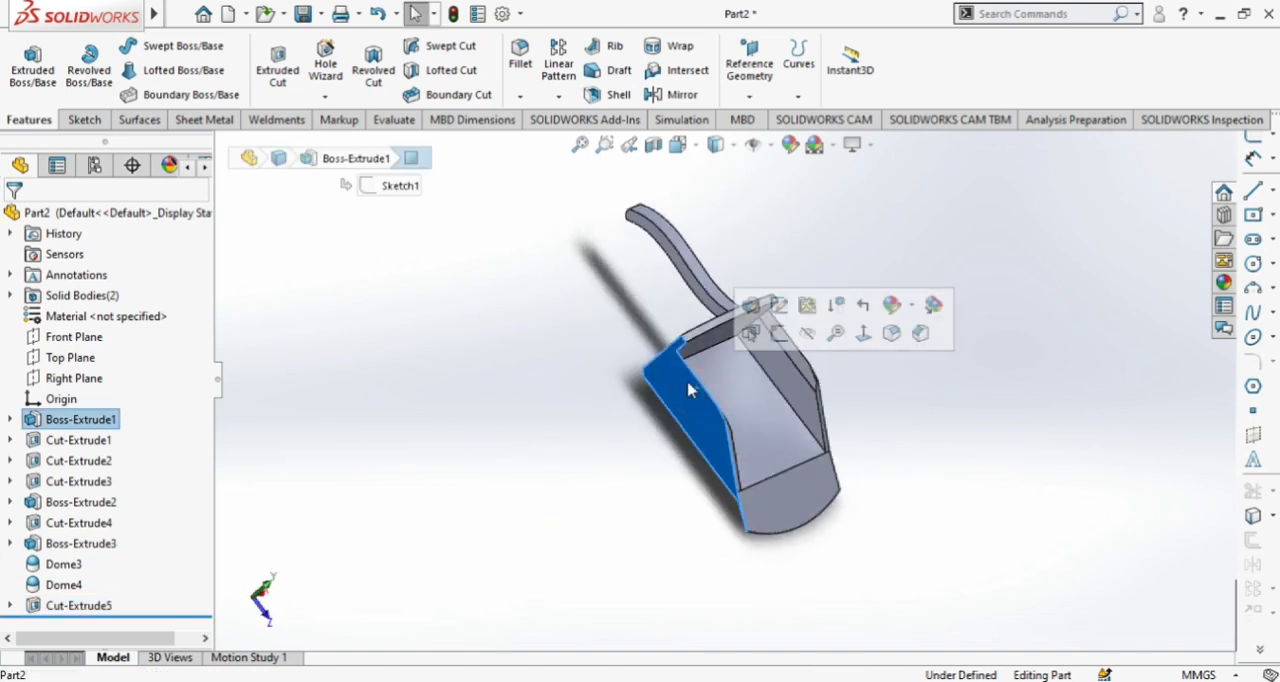
middle_drag(914, 394, 967, 292)
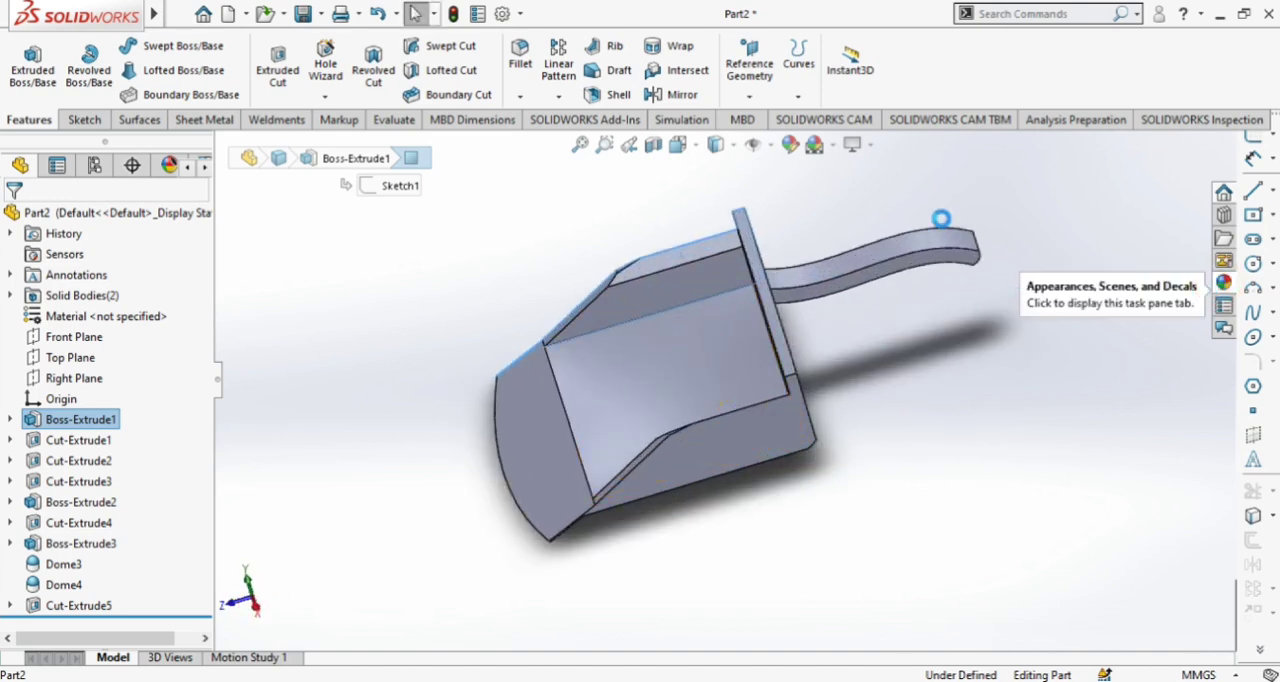
click(970, 181)
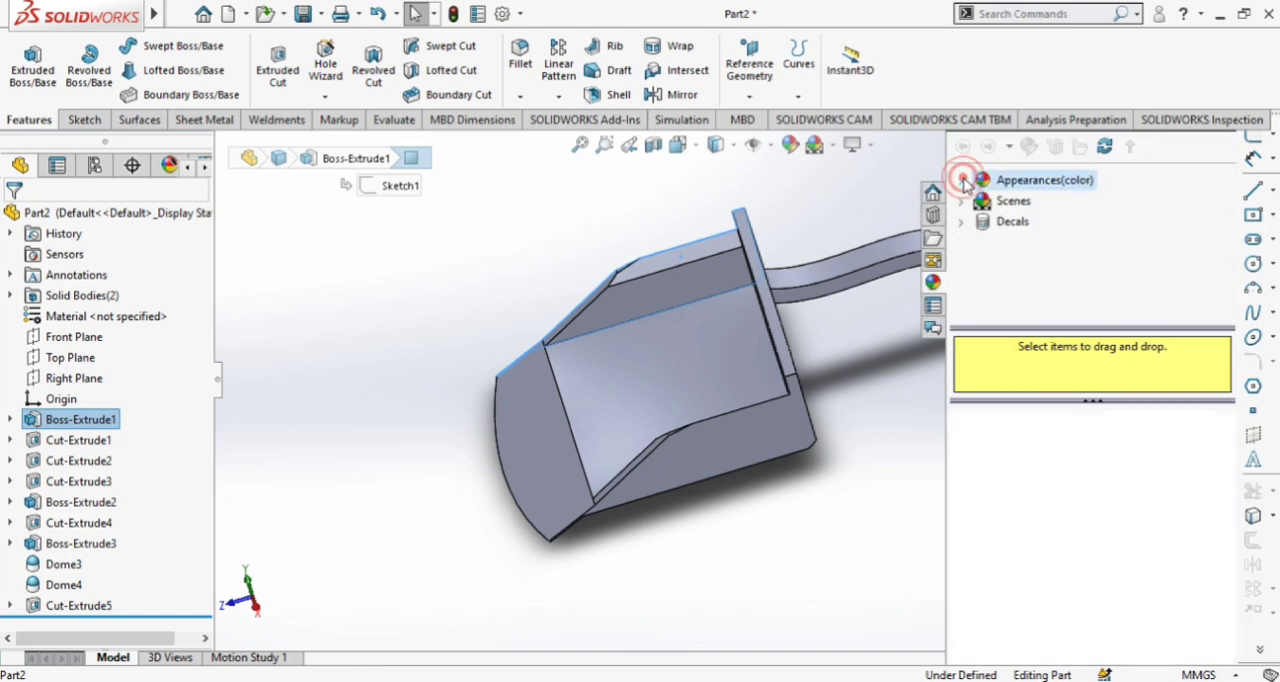
click(1032, 201)
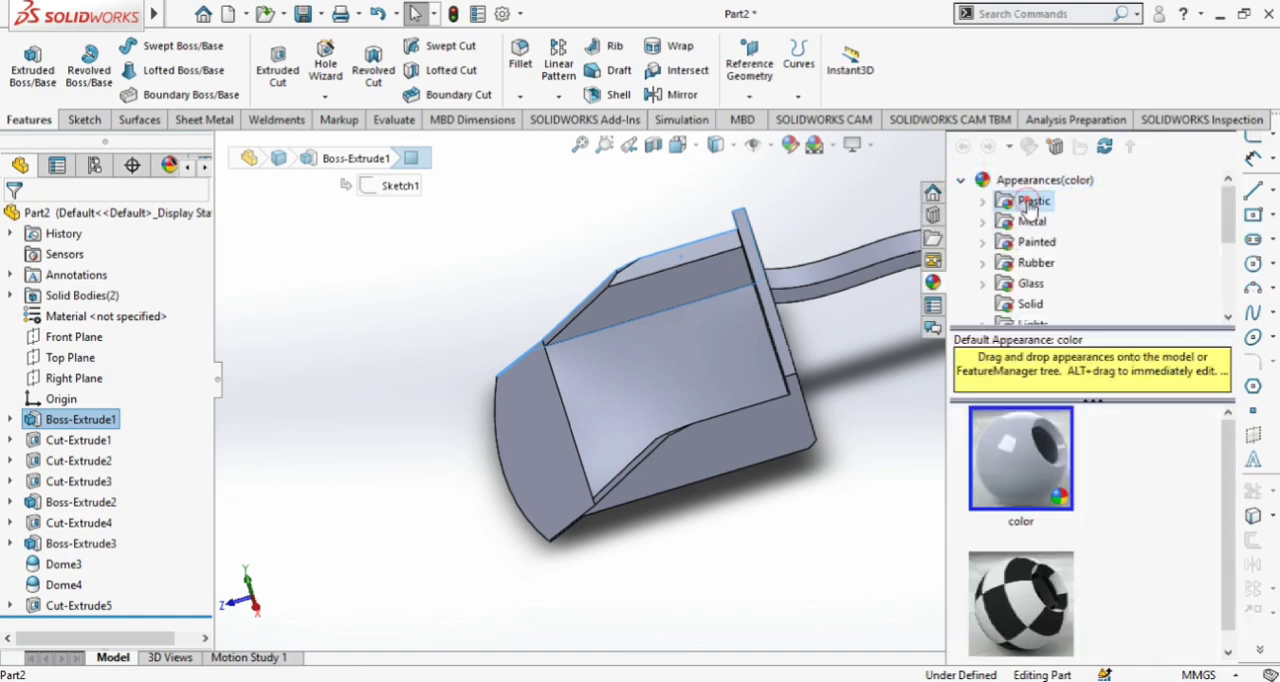
scroll(1050, 572, down, 4)
drag(1048, 572, 680, 362)
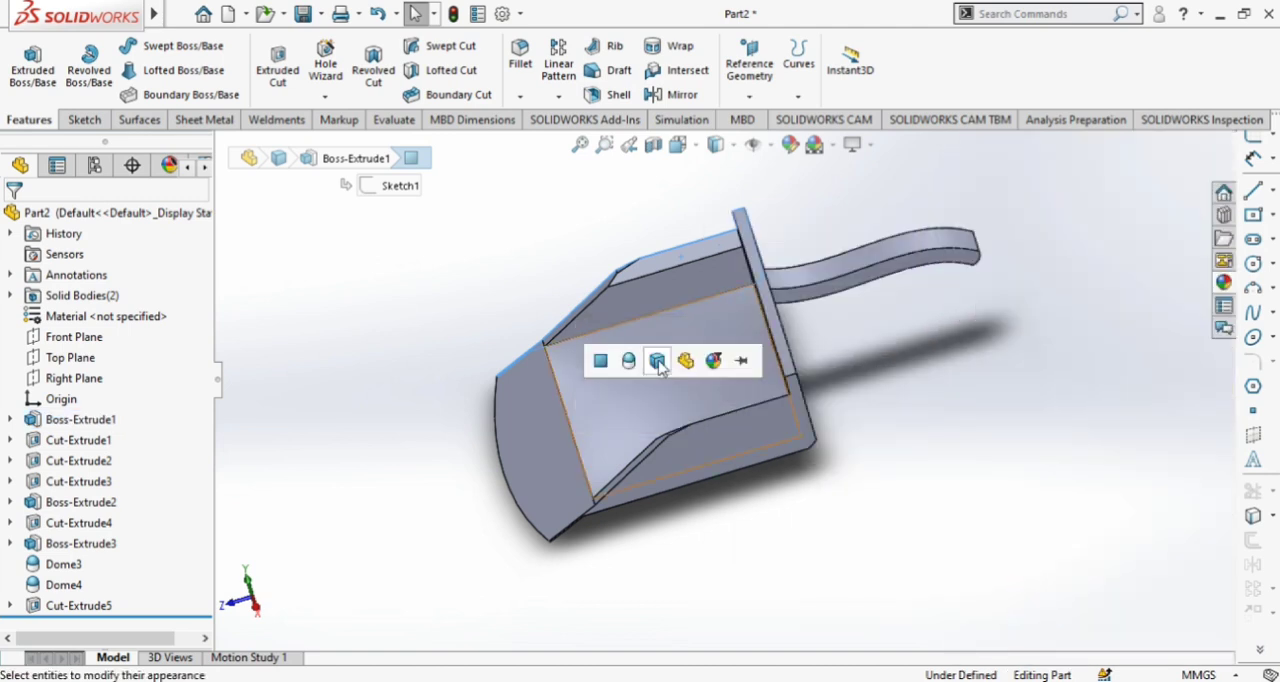
click(711, 359)
middle_drag(988, 430, 903, 372)
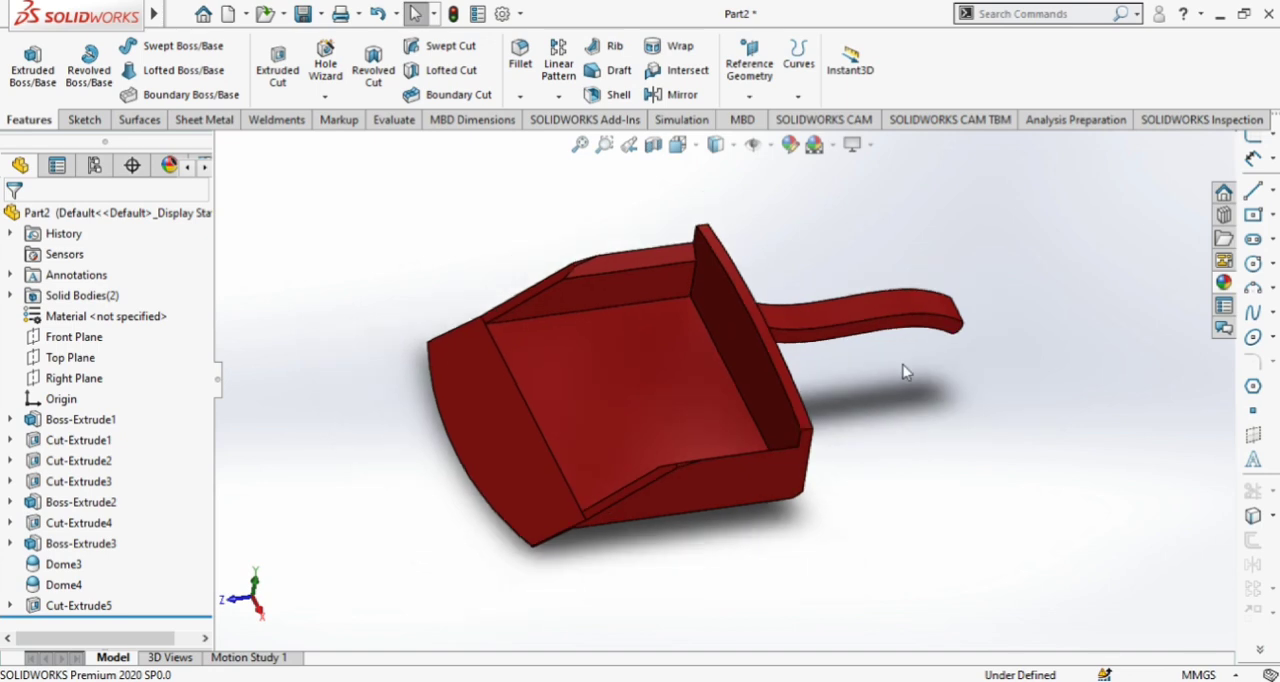
Open the view orientation and viewport layout choices for the finished scoop
click(693, 147)
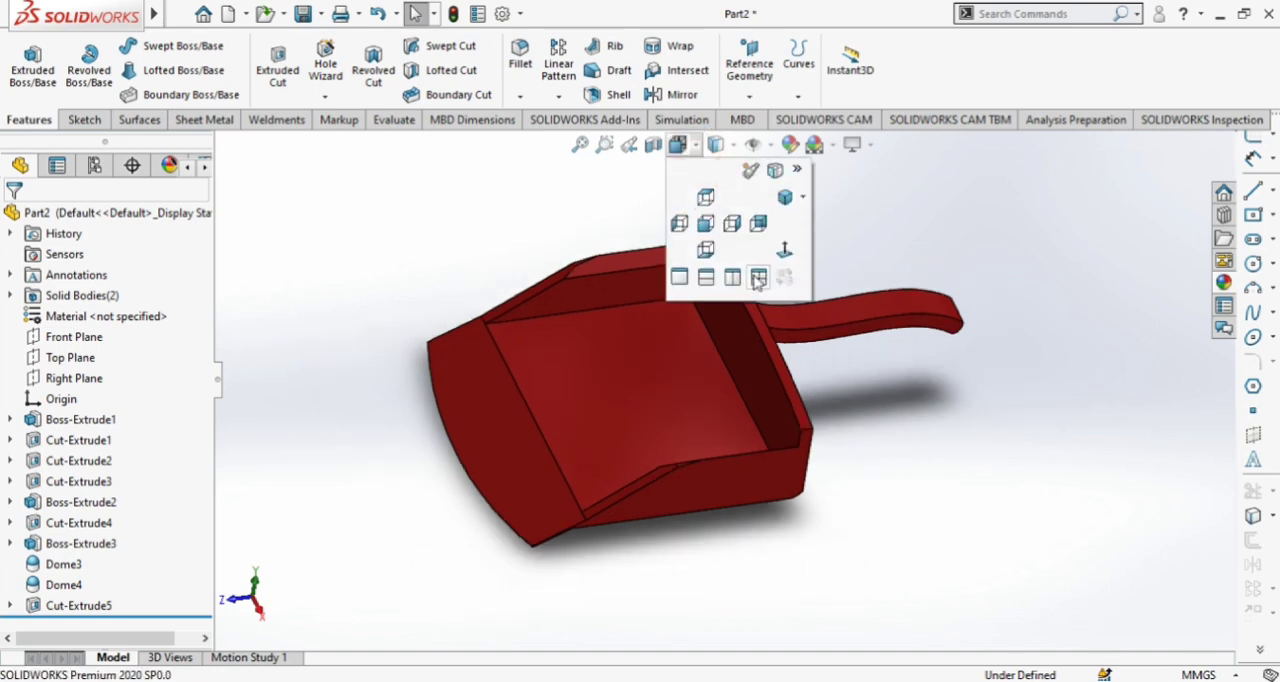